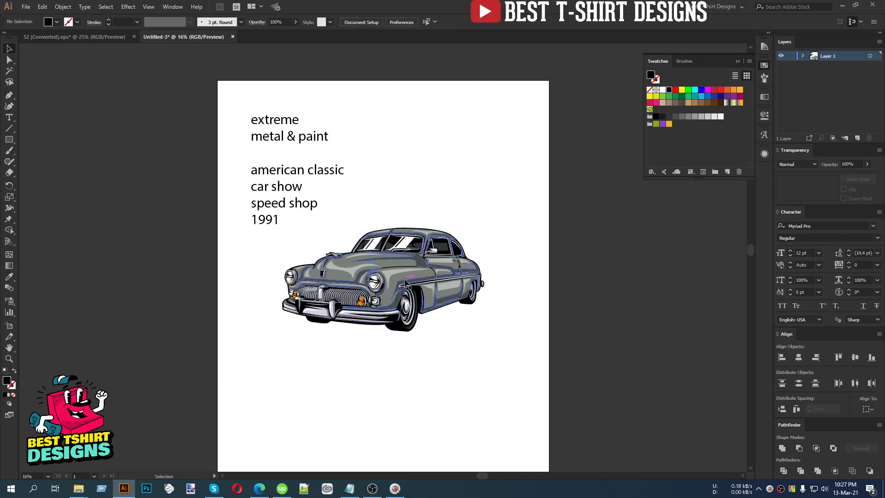
Move the car illustration slightly lower on the artboard so it sits clear below the block of text lines
{"action": "left_click_drag", "start_coordinate": [383, 324], "coordinate": [375, 359]}
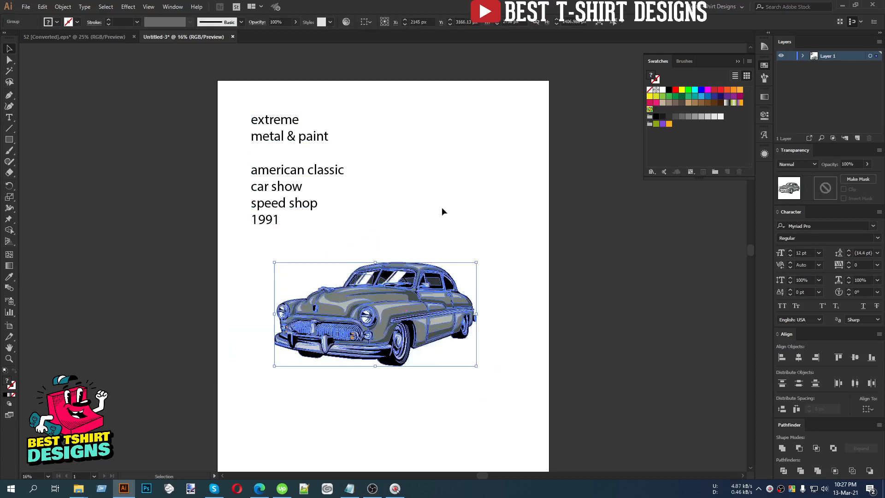
{"action": "left_click_drag", "start_coordinate": [295, 234], "coordinate": [237, 112]}
{"action": "left_click", "coordinate": [236, 95]}
{"action": "left_click", "coordinate": [415, 205]}
{"action": "left_click", "coordinate": [461, 151]}
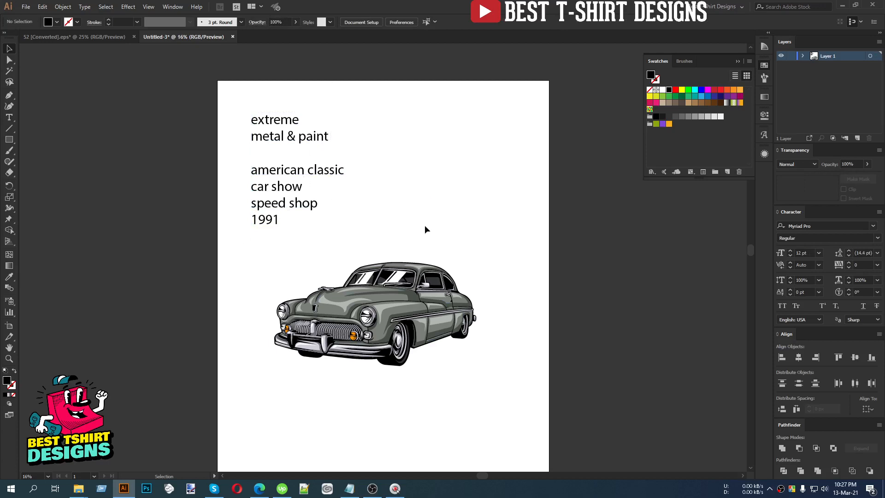
Switch to the browser and look through the Google image results for "classic car tshirt design" for reference ideas
{"action": "left_click", "coordinate": [260, 488]}
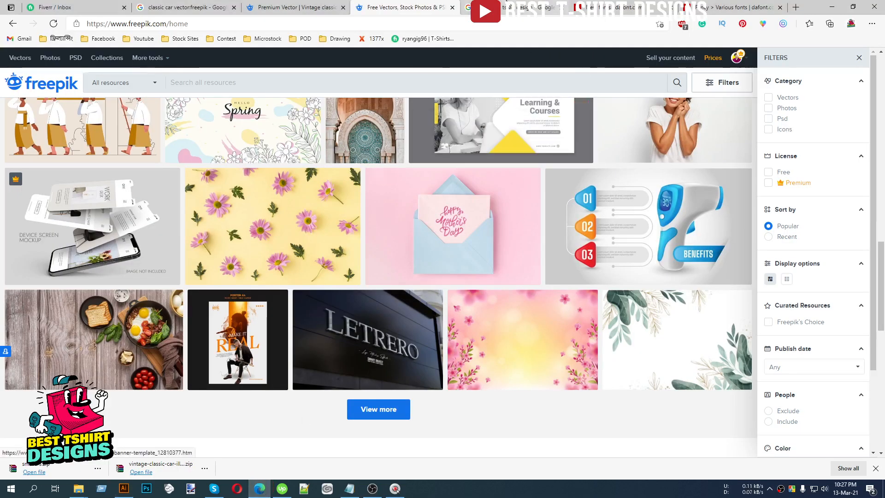
{"action": "left_click", "coordinate": [505, 6]}
{"action": "scroll", "coordinate": [156, 230], "scroll_direction": "up", "scroll_amount": 2}
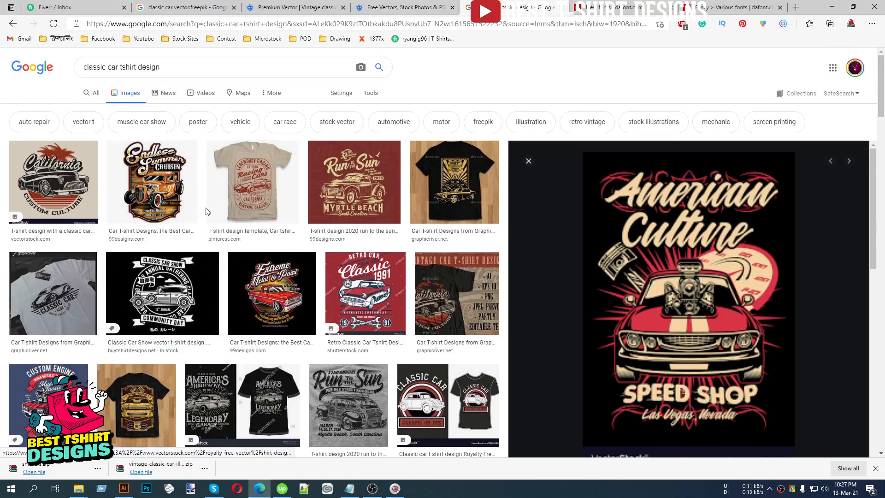
{"action": "scroll", "coordinate": [236, 228], "scroll_direction": "down", "scroll_amount": 5}
{"action": "scroll", "coordinate": [237, 228], "scroll_direction": "down", "scroll_amount": 4}
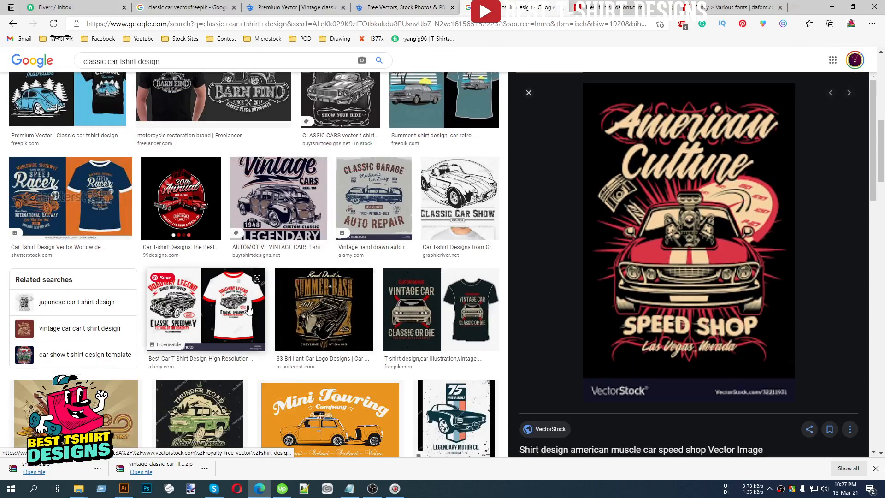
{"action": "scroll", "coordinate": [235, 267], "scroll_direction": "down", "scroll_amount": 4}
{"action": "scroll", "coordinate": [235, 270], "scroll_direction": "down", "scroll_amount": 5}
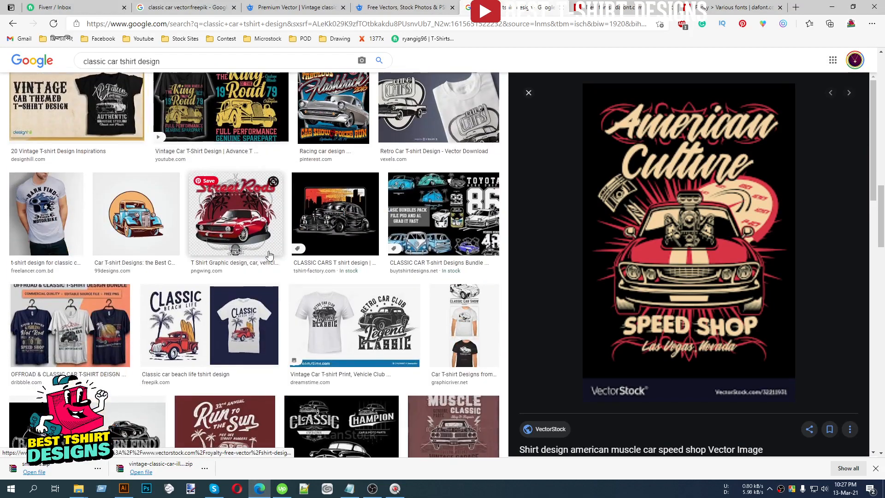
{"action": "scroll", "coordinate": [289, 264], "scroll_direction": "up", "scroll_amount": 1}
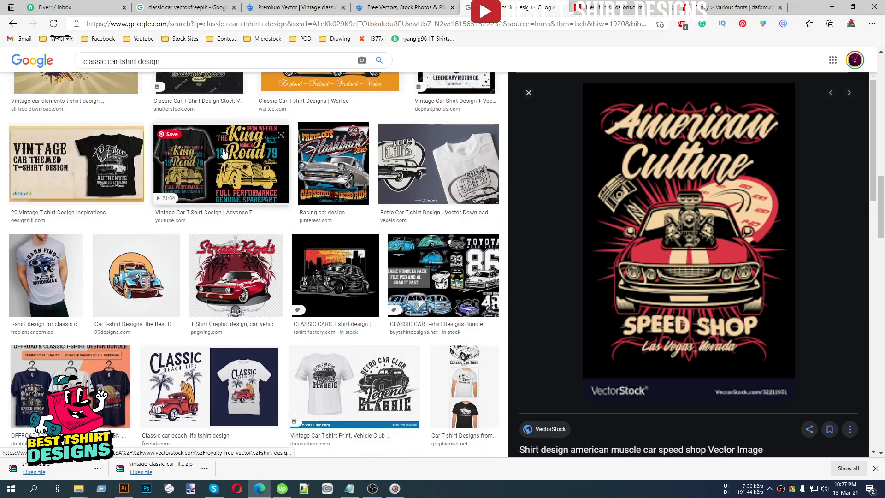
{"action": "scroll", "coordinate": [267, 222], "scroll_direction": "down", "scroll_amount": 5}
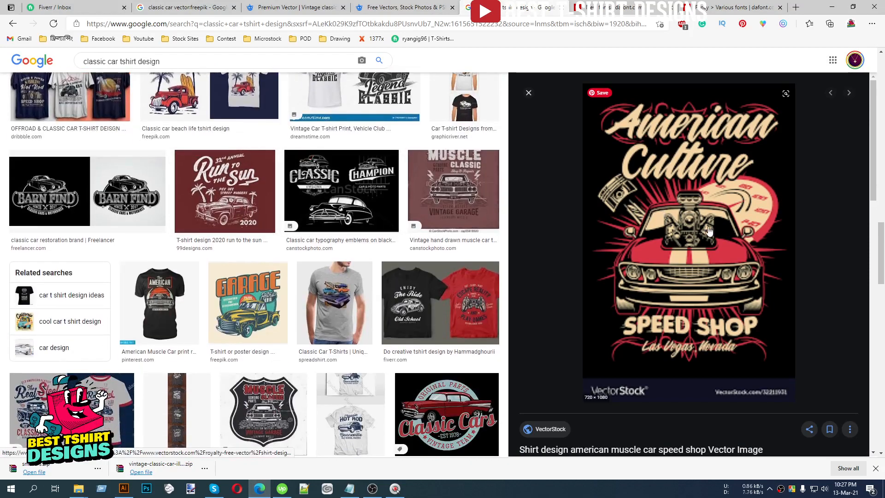
{"action": "scroll", "coordinate": [708, 231], "scroll_direction": "down", "scroll_amount": 5}
{"action": "scroll", "coordinate": [295, 278], "scroll_direction": "down", "scroll_amount": 3}
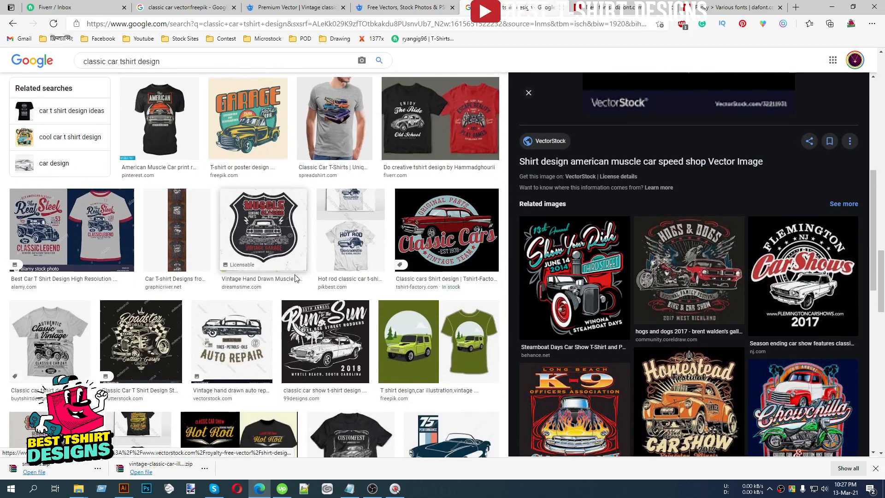
{"action": "scroll", "coordinate": [296, 278], "scroll_direction": "down", "scroll_amount": 4}
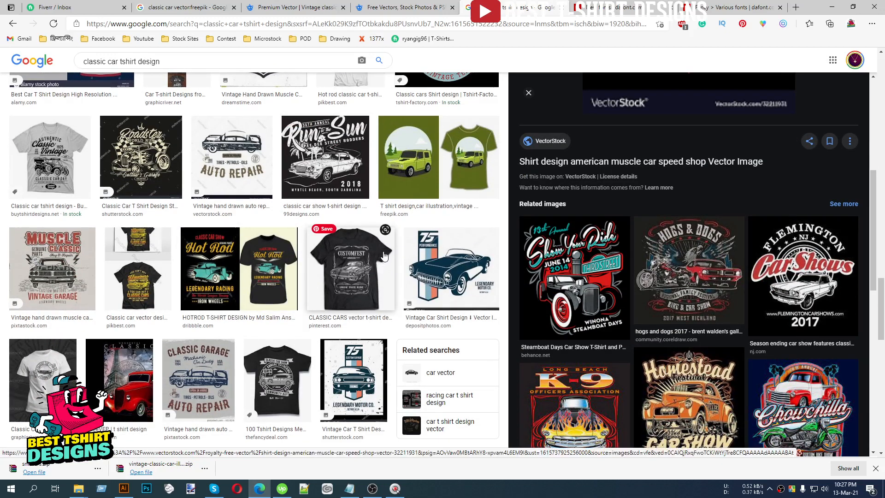
Switch back to Illustrator and examine the slogan text lines and the details of the car illustration up close
{"action": "left_click", "coordinate": [119, 491]}
{"action": "left_click_drag", "start_coordinate": [355, 237], "coordinate": [240, 76]}
{"action": "left_click", "coordinate": [443, 147]}
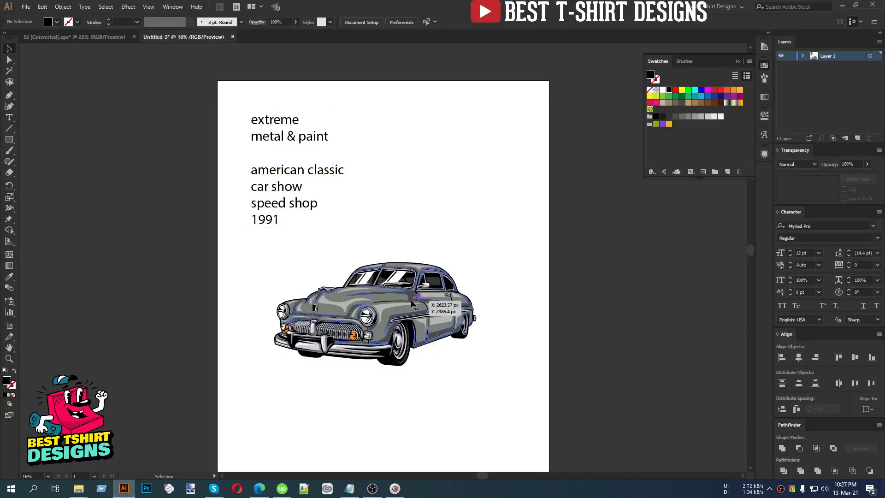
{"action": "left_click", "coordinate": [434, 224]}
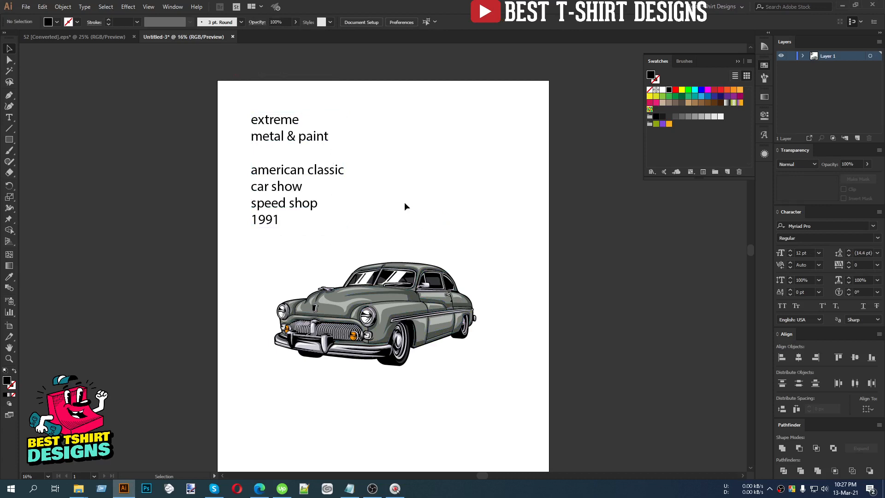
{"action": "left_click_drag", "start_coordinate": [258, 261], "coordinate": [253, 241]}
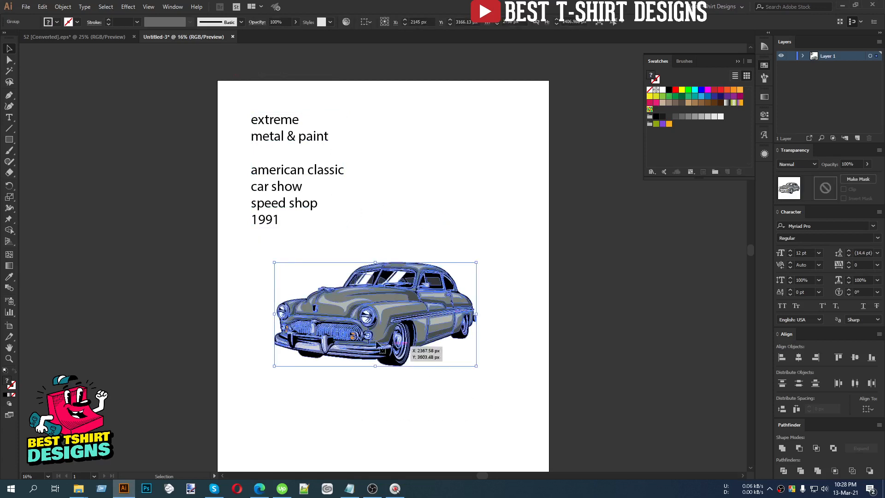
{"action": "scroll", "coordinate": [376, 343], "scroll_direction": "up", "scroll_amount": 2}
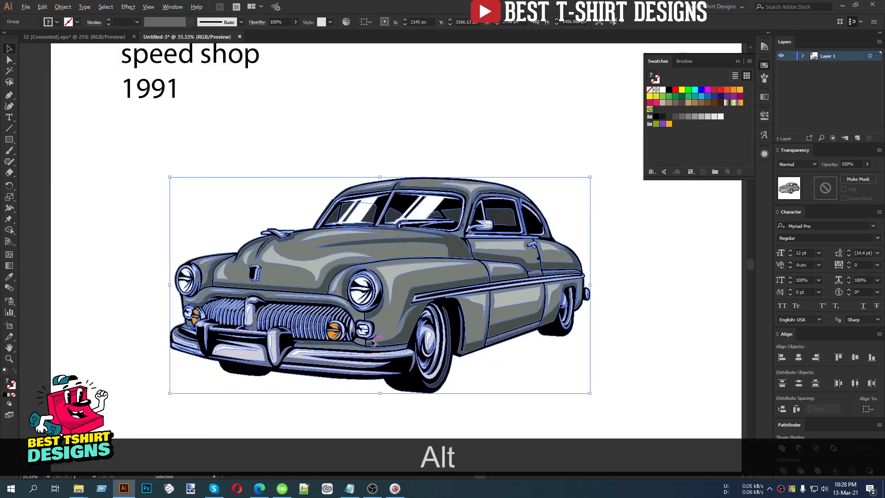
{"action": "left_click", "coordinate": [504, 354]}
{"action": "key", "text": "space"}
{"action": "left_click_drag", "start_coordinate": [520, 366], "coordinate": [457, 316]}
{"action": "left_click", "coordinate": [436, 256]}
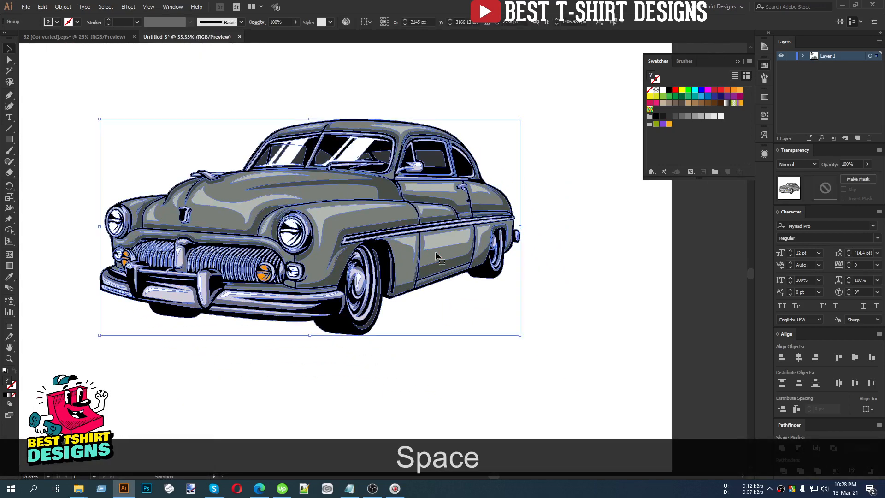
{"action": "left_click", "coordinate": [471, 297]}
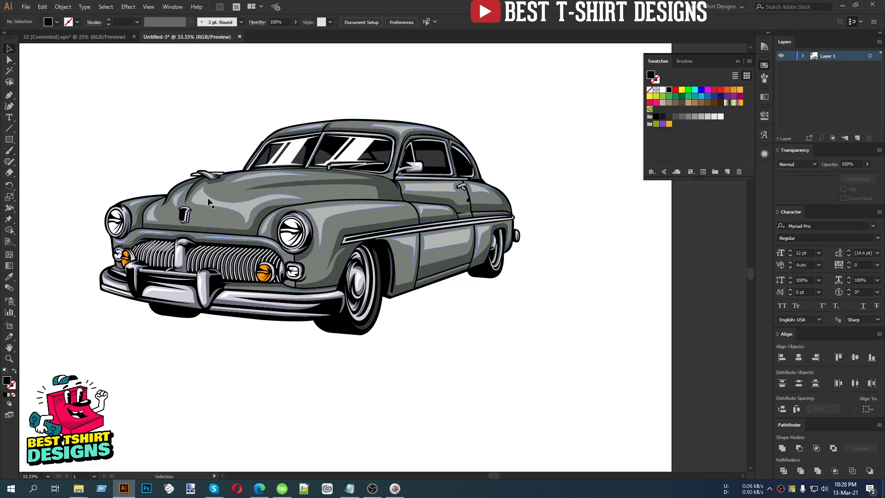
Open the car illustration's group in isolation mode
{"action": "left_click", "coordinate": [411, 251]}
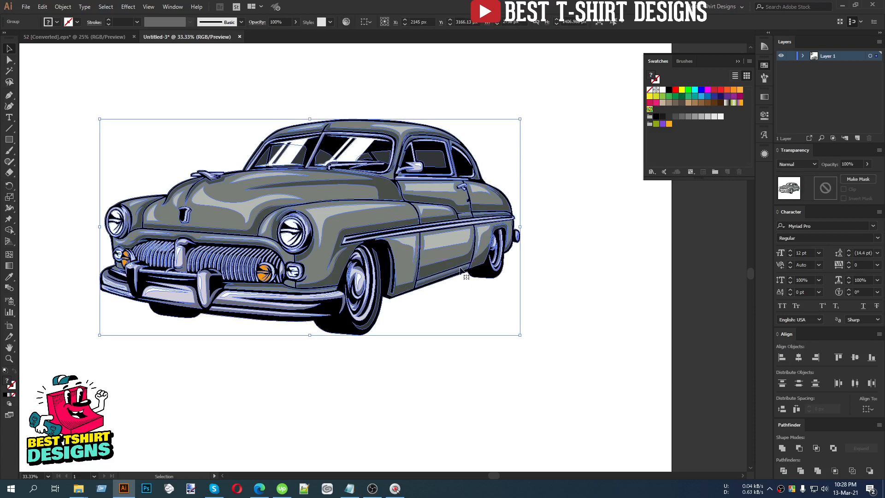
{"action": "left_click", "coordinate": [801, 471]}
{"action": "double_click", "coordinate": [357, 208]}
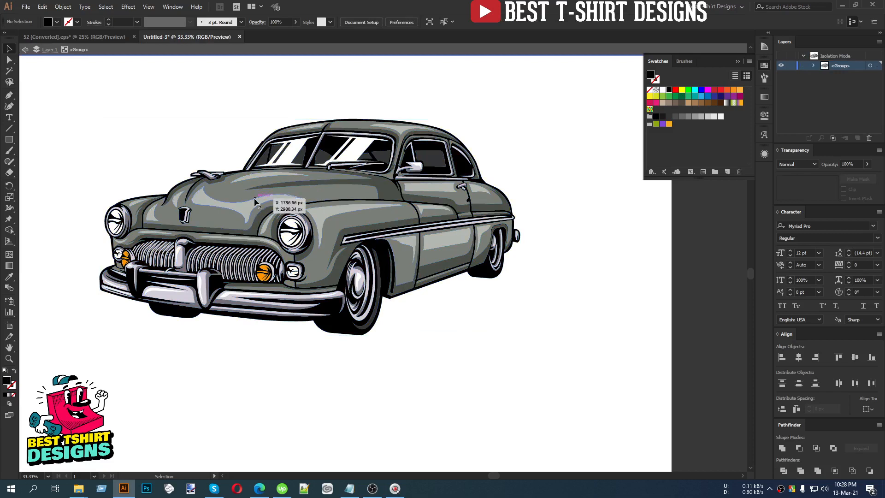
{"action": "scroll", "coordinate": [321, 152], "scroll_direction": "up", "scroll_amount": 3}
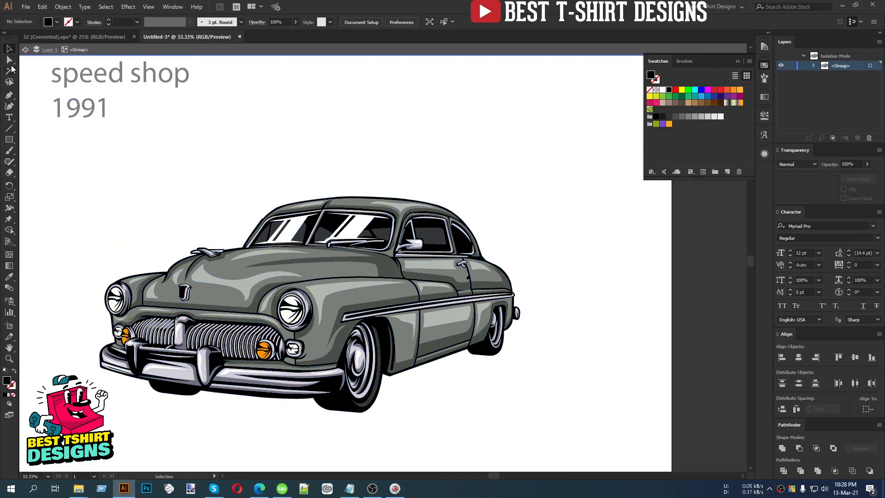
Select the car's black and similarly dark shapes with the Magic Wand and cut them out of the group
{"action": "left_click", "coordinate": [8, 71]}
{"action": "scroll", "coordinate": [385, 356], "scroll_direction": "up", "scroll_amount": 5}
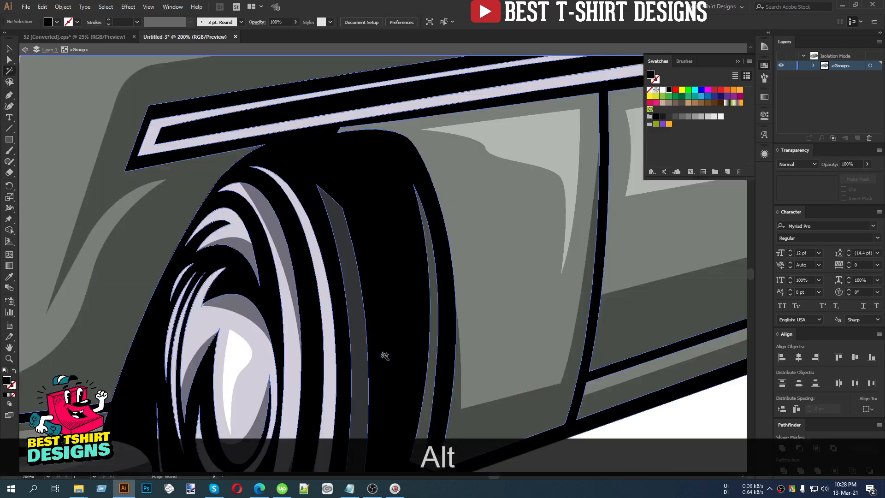
{"action": "left_click", "coordinate": [400, 221]}
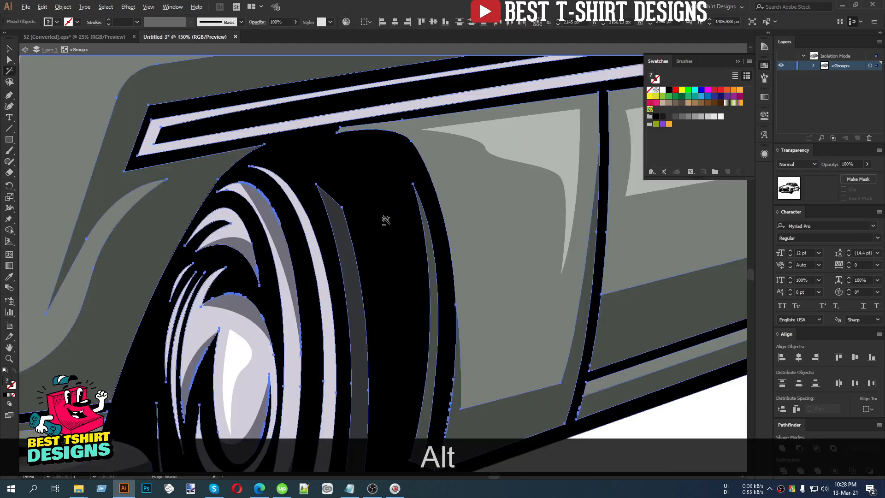
{"action": "scroll", "coordinate": [386, 220], "scroll_direction": "down", "scroll_amount": 4}
{"action": "scroll", "coordinate": [386, 222], "scroll_direction": "down", "scroll_amount": 1}
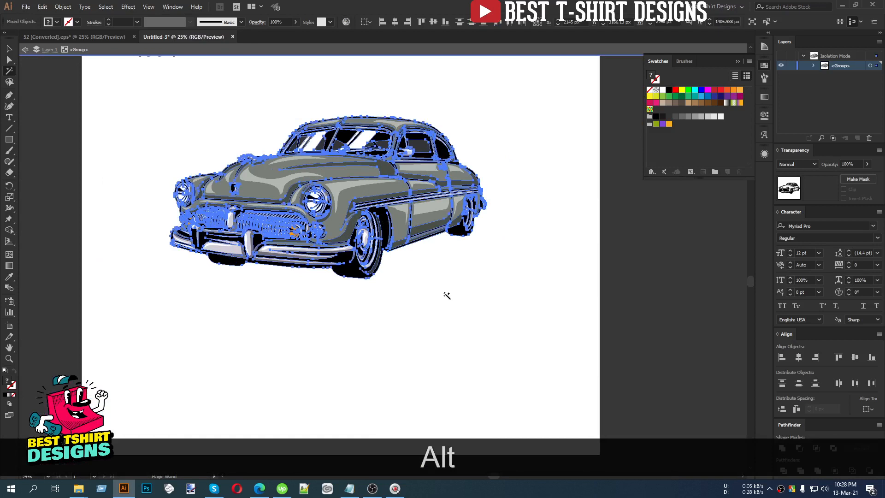
{"action": "key", "text": "ctrl+alt+x"}
{"action": "key", "text": "v"}
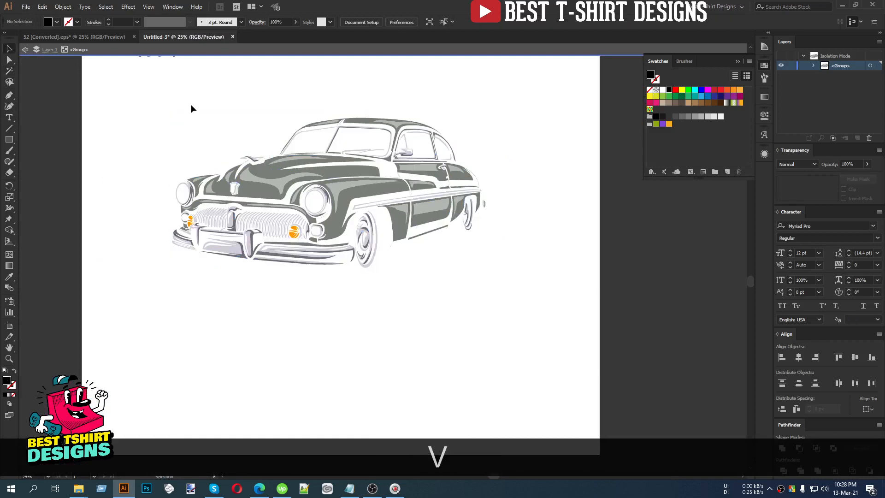
Delete the remaining coloured shapes of the car and paste the cut dark artwork back in place
{"action": "left_click_drag", "start_coordinate": [145, 83], "coordinate": [544, 327]}
{"action": "key", "text": "Delete"}
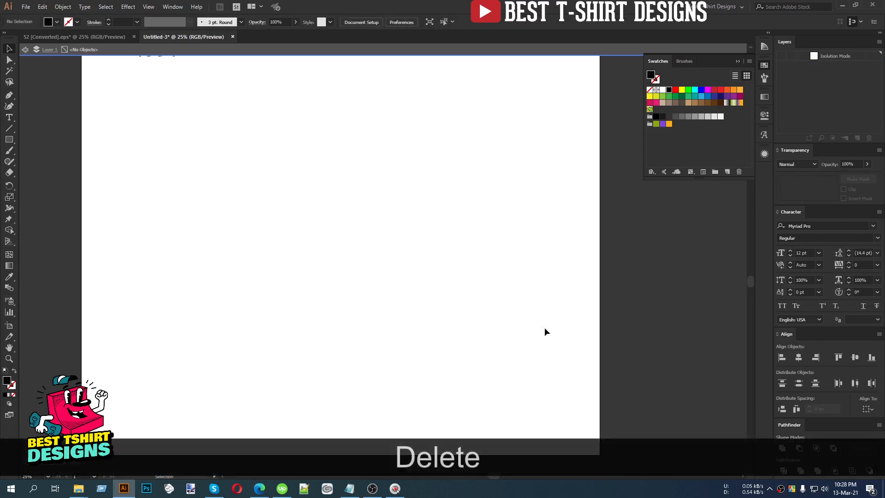
{"action": "key", "text": "ctrl+f"}
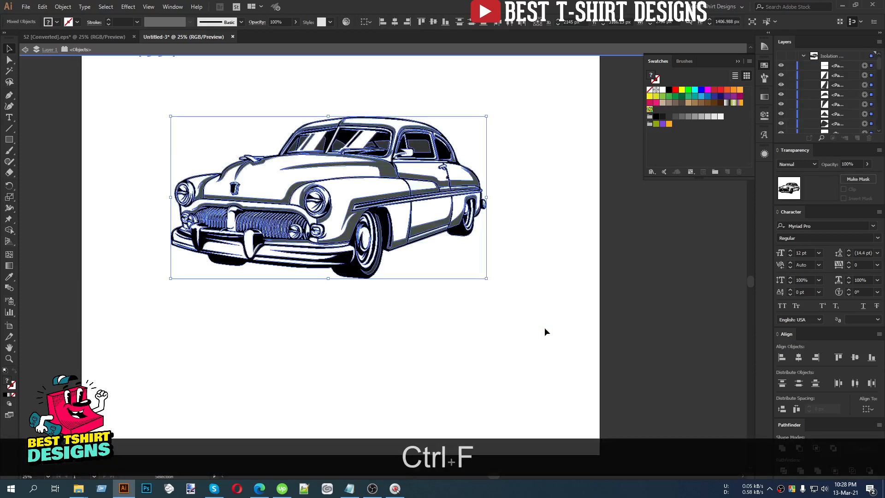
{"action": "left_click", "coordinate": [355, 333]}
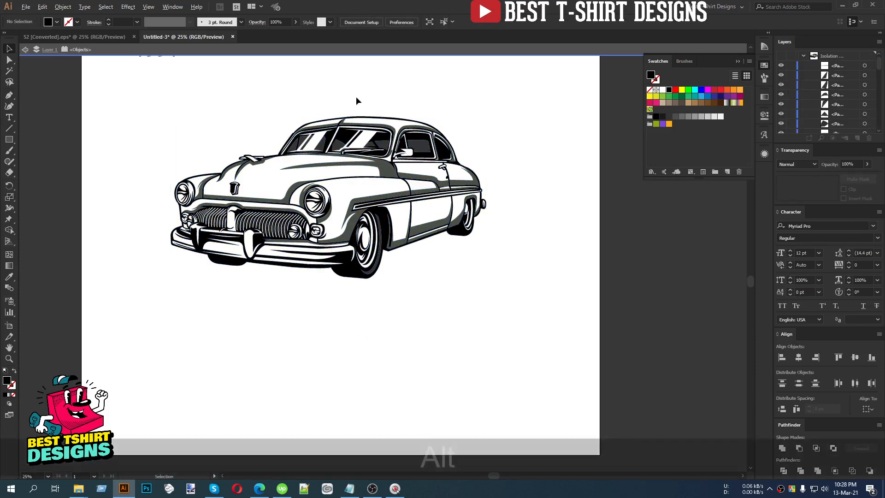
Select all of the car's dark grey shading by matching the fill color of the shadow shape on the hood
{"action": "scroll", "coordinate": [356, 96], "scroll_direction": "up", "scroll_amount": 1, "text": "alt"}
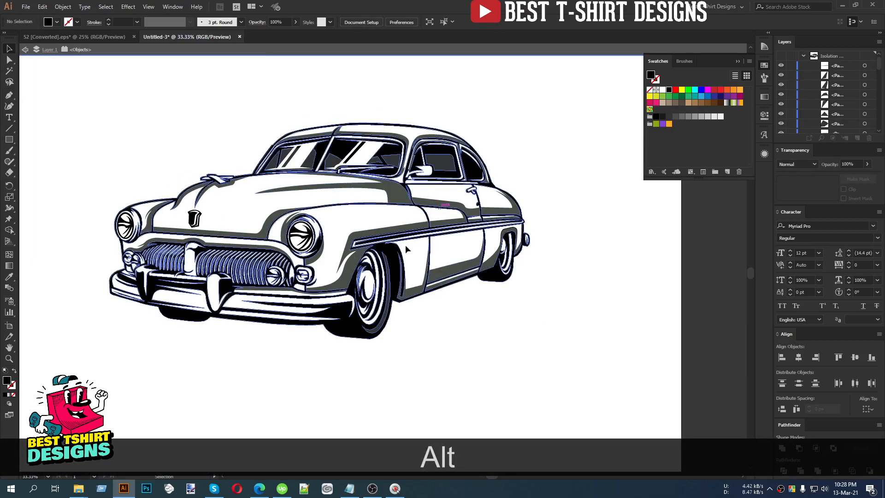
{"action": "scroll", "coordinate": [318, 221], "scroll_direction": "up", "scroll_amount": 2, "text": "alt"}
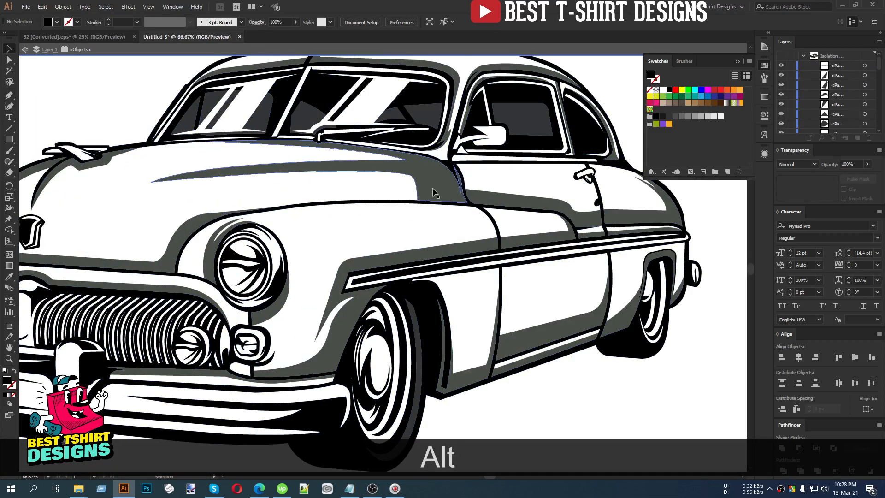
{"action": "left_click", "coordinate": [434, 193]}
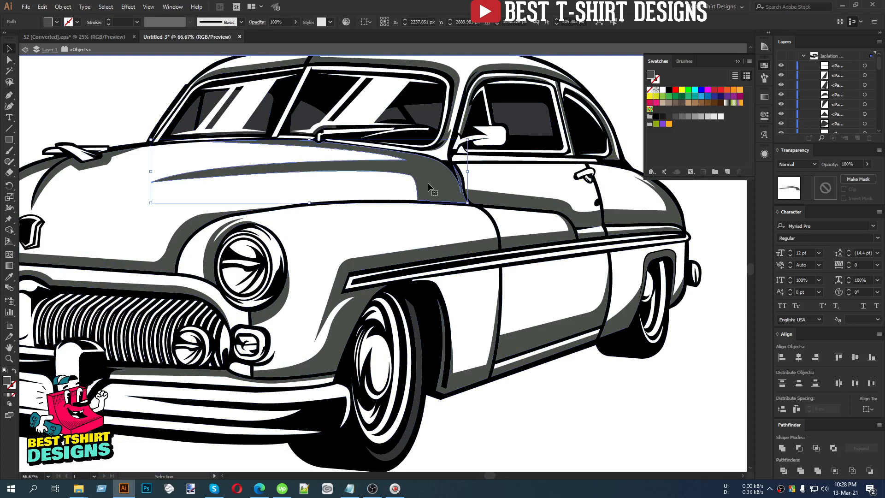
{"action": "left_click", "coordinate": [111, 8]}
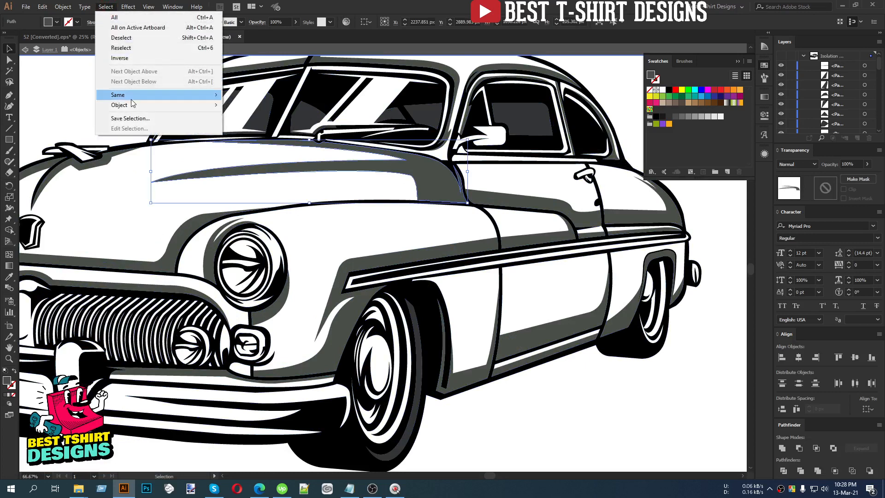
{"action": "mouse_move", "coordinate": [215, 94]}
{"action": "left_click", "coordinate": [258, 136]}
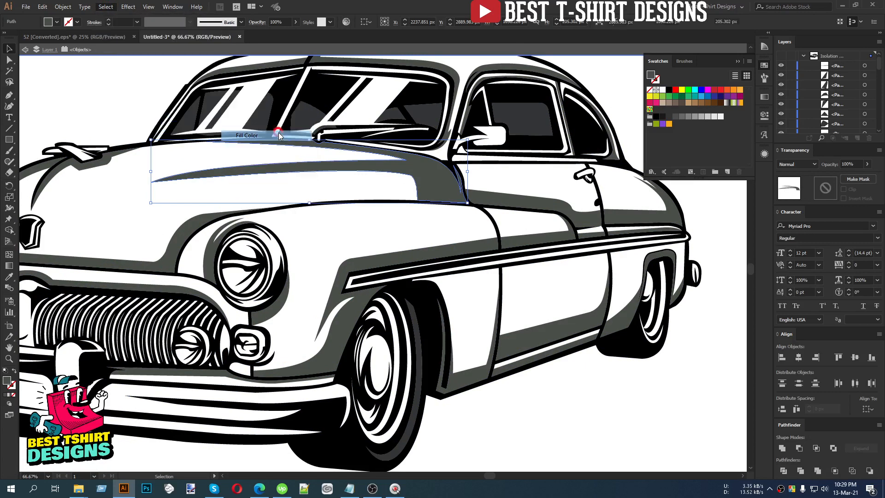
{"action": "scroll", "coordinate": [361, 209], "scroll_direction": "down", "scroll_amount": 1}
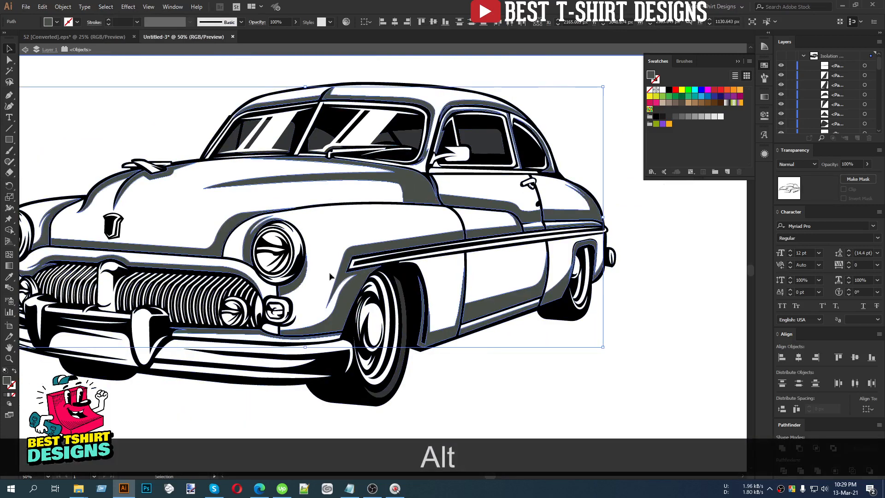
Try deleting the selected dark grey shading shapes from the car body and undo the deletion
{"action": "key", "text": "Delete"}
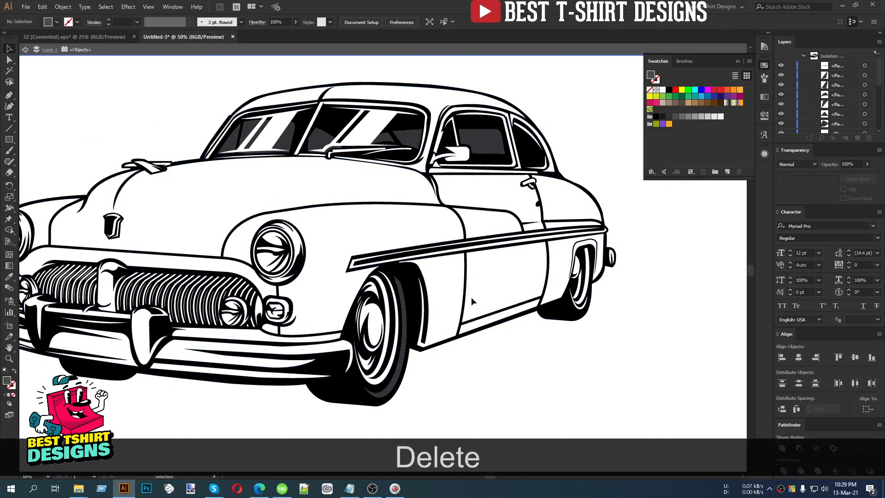
{"action": "scroll", "coordinate": [471, 297], "scroll_direction": "down", "scroll_amount": 1}
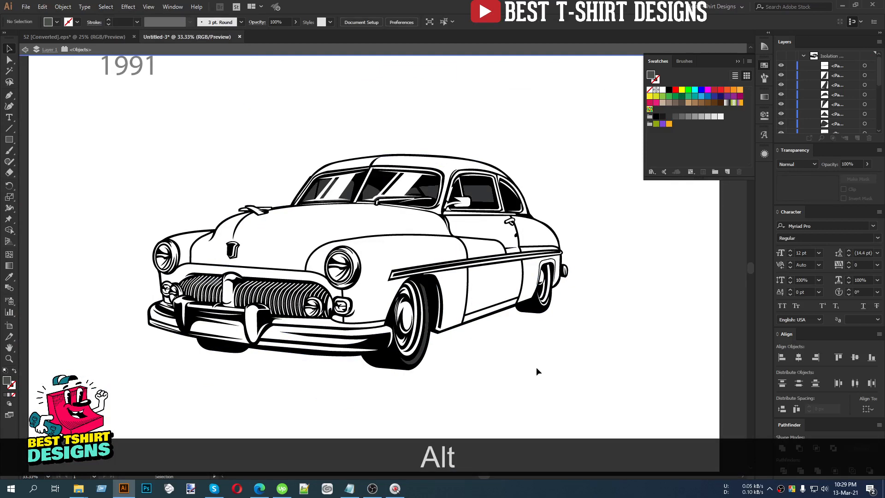
{"action": "key", "text": "ctrl+z"}
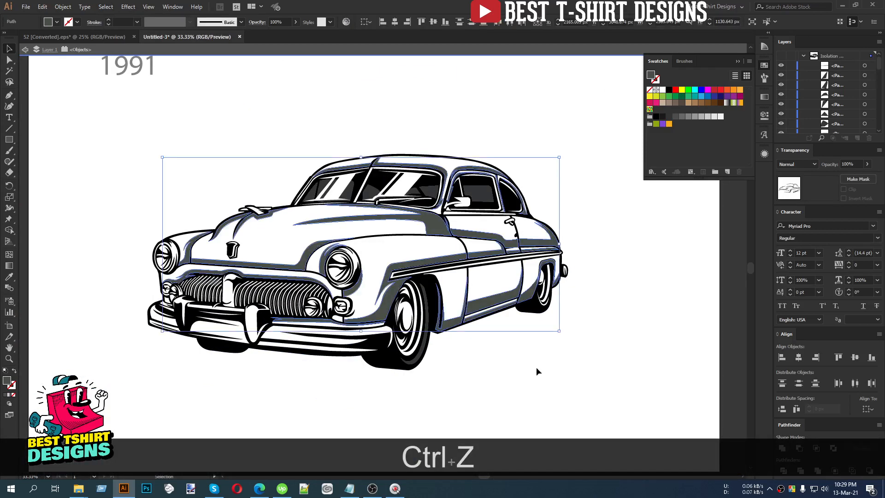
Fill the selected dark grey shading and the rest of the car artwork with solid black
{"action": "left_click", "coordinate": [669, 90]}
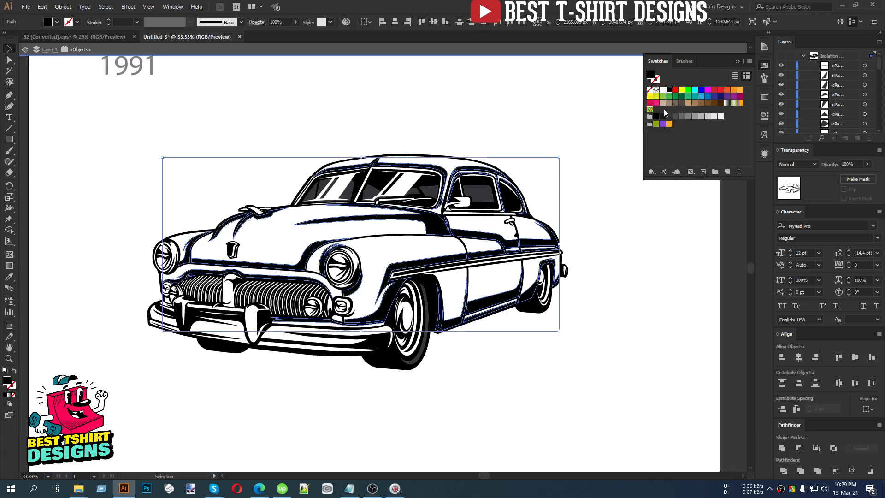
{"action": "left_click", "coordinate": [641, 209]}
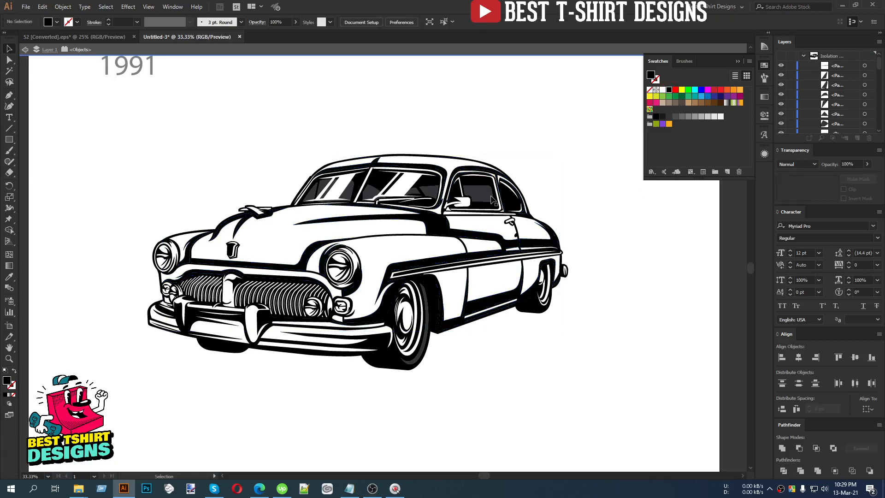
{"action": "left_click_drag", "start_coordinate": [117, 139], "coordinate": [611, 376]}
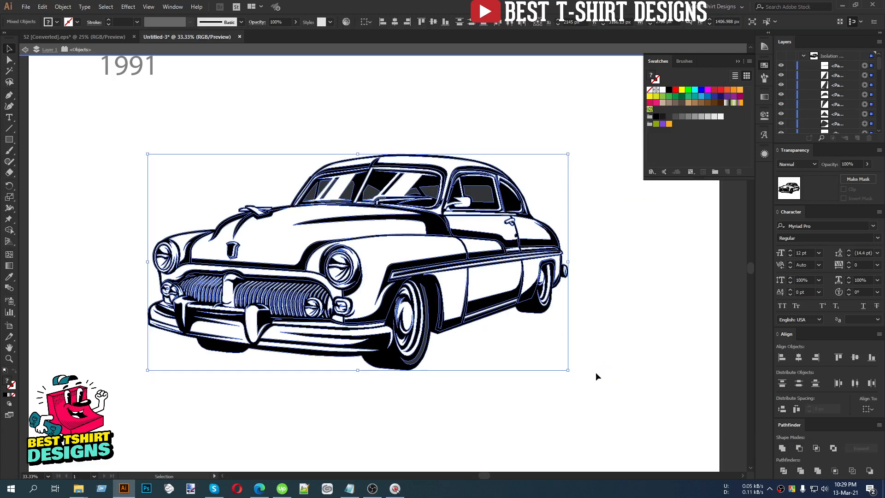
{"action": "left_click", "coordinate": [670, 90]}
{"action": "left_click", "coordinate": [640, 222]}
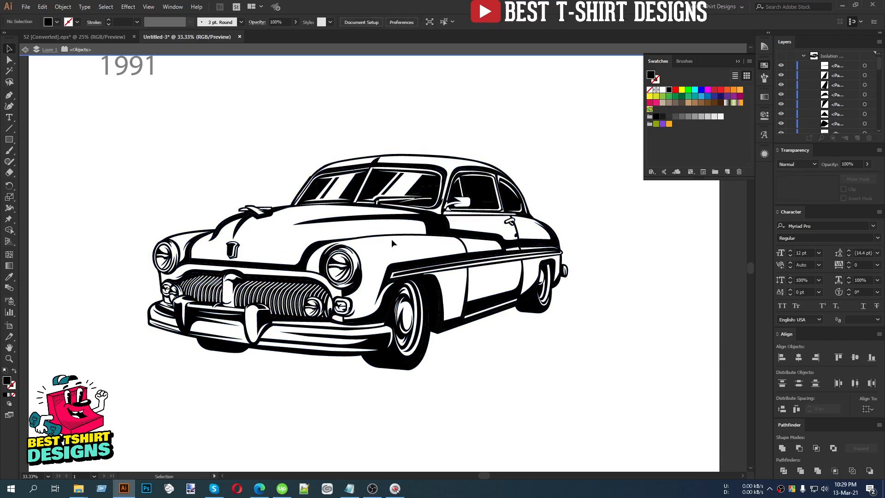
Leave the car group's isolation mode and unite the car's main line art
{"action": "scroll", "coordinate": [575, 262], "scroll_direction": "down", "scroll_amount": 1}
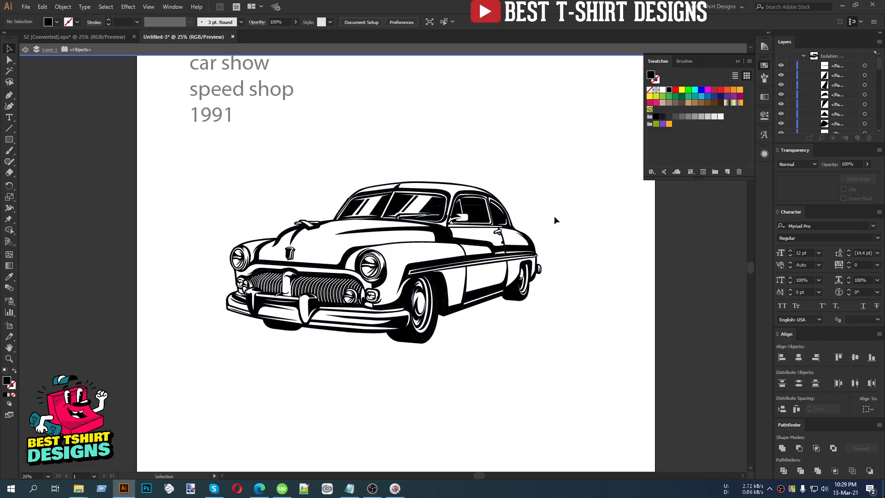
{"action": "left_click_drag", "start_coordinate": [171, 148], "coordinate": [615, 412]}
{"action": "double_click", "coordinate": [620, 332]}
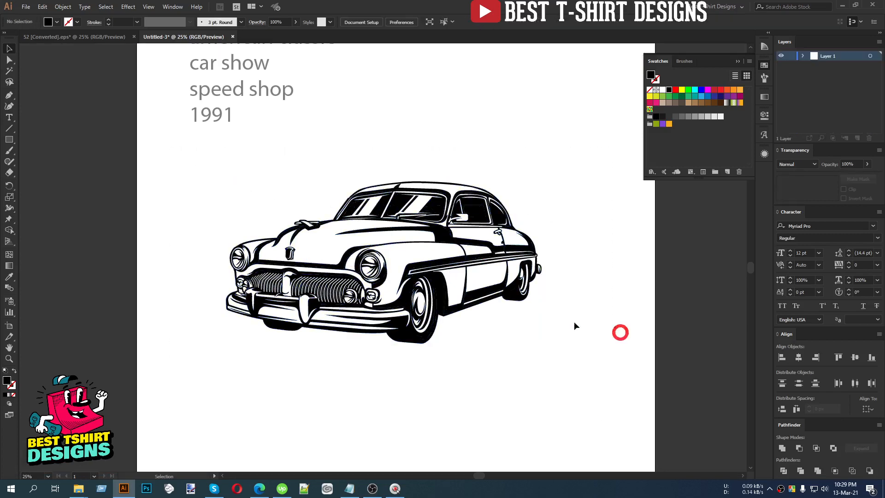
{"action": "left_click", "coordinate": [455, 272]}
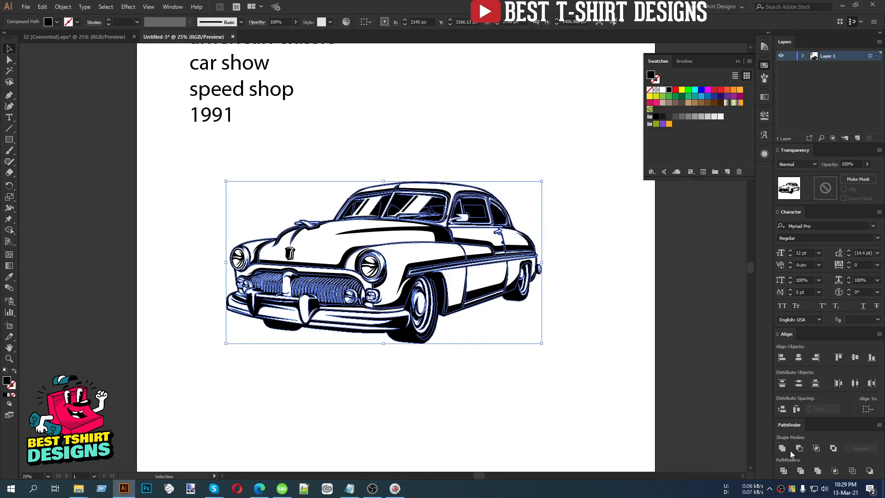
{"action": "left_click", "coordinate": [526, 158]}
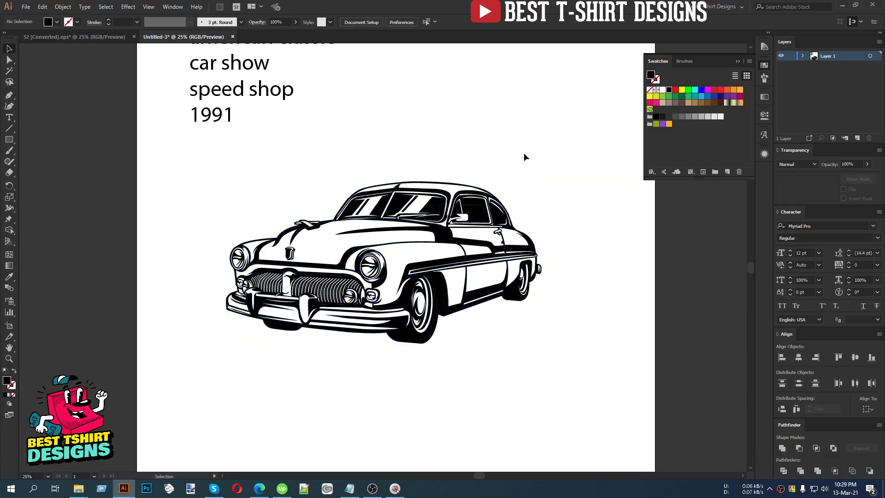
Try moving the dark shading shape on the hood and undo the move
{"action": "scroll", "coordinate": [436, 209], "scroll_direction": "up", "scroll_amount": 4}
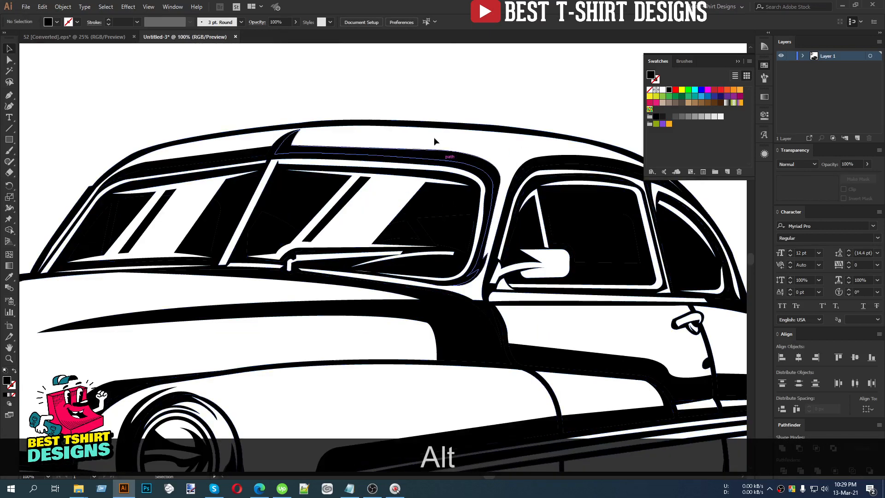
{"action": "scroll", "coordinate": [403, 212], "scroll_direction": "down", "scroll_amount": 4}
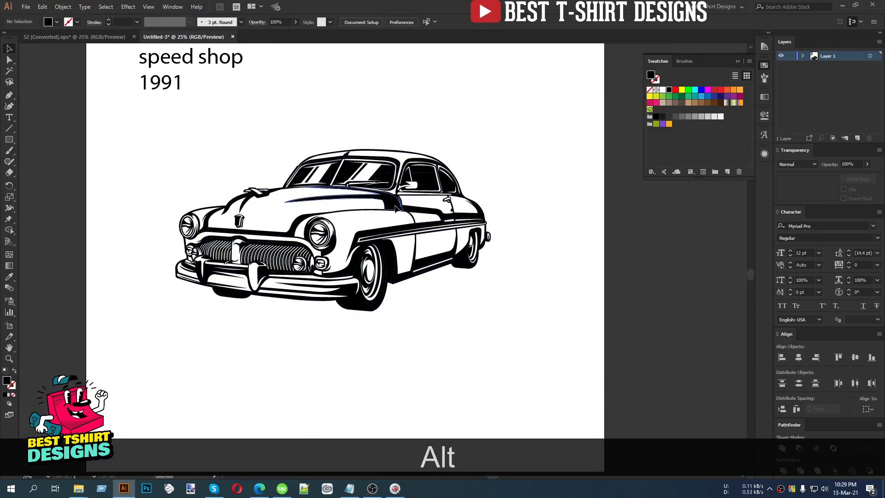
{"action": "left_click_drag", "start_coordinate": [403, 212], "coordinate": [478, 264]}
{"action": "key", "text": "ctrl+z"}
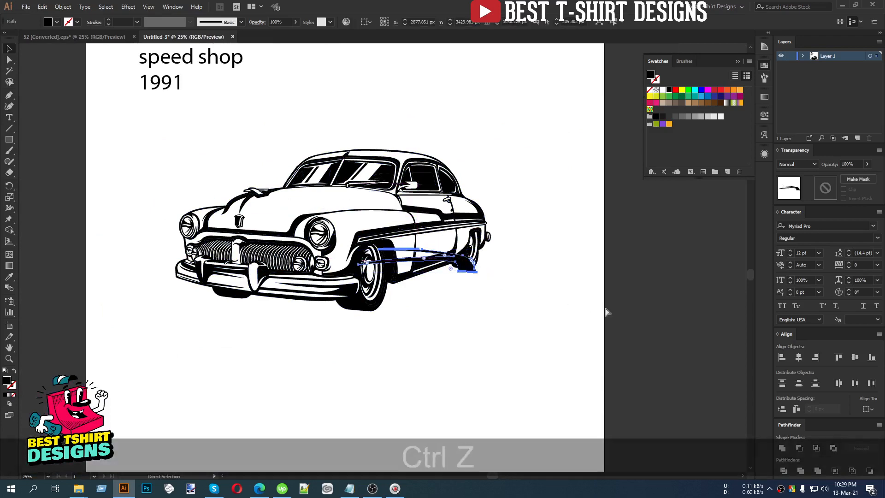
{"action": "scroll", "coordinate": [387, 200], "scroll_direction": "up", "scroll_amount": 4}
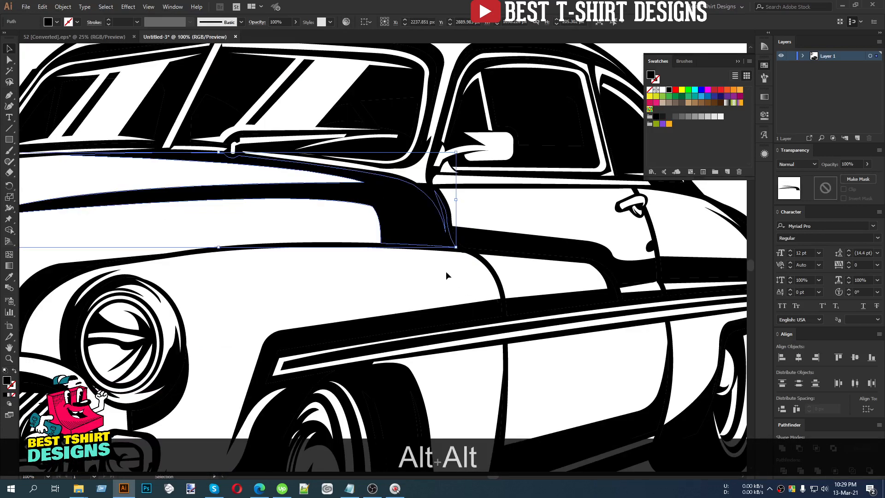
{"action": "scroll", "coordinate": [446, 271], "scroll_direction": "up", "scroll_amount": 2}
{"action": "scroll", "coordinate": [424, 264], "scroll_direction": "down", "scroll_amount": 5}
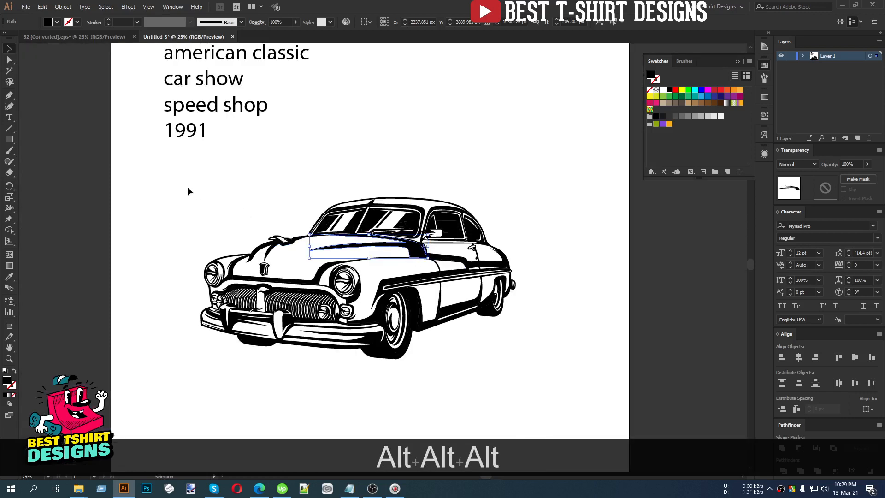
Select the whole car and its individual side shapes to check which parts are still separate pieces
{"action": "left_click_drag", "start_coordinate": [175, 172], "coordinate": [652, 433]}
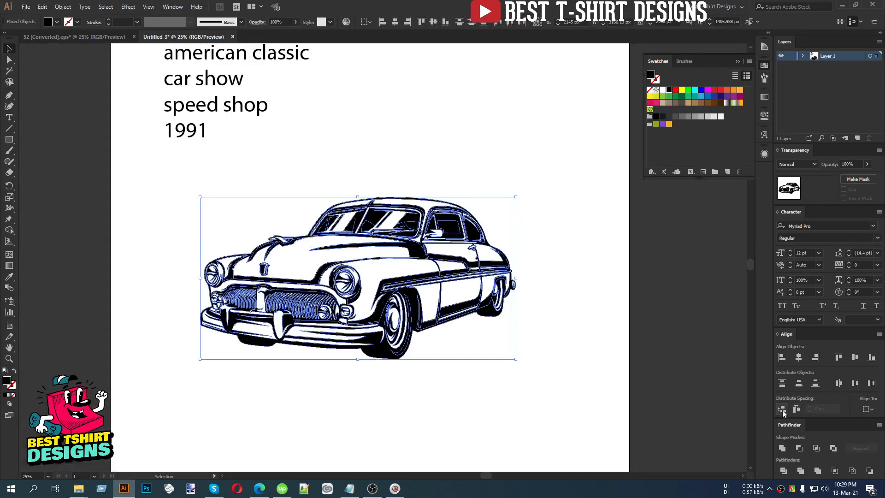
{"action": "right_click", "coordinate": [469, 259]}
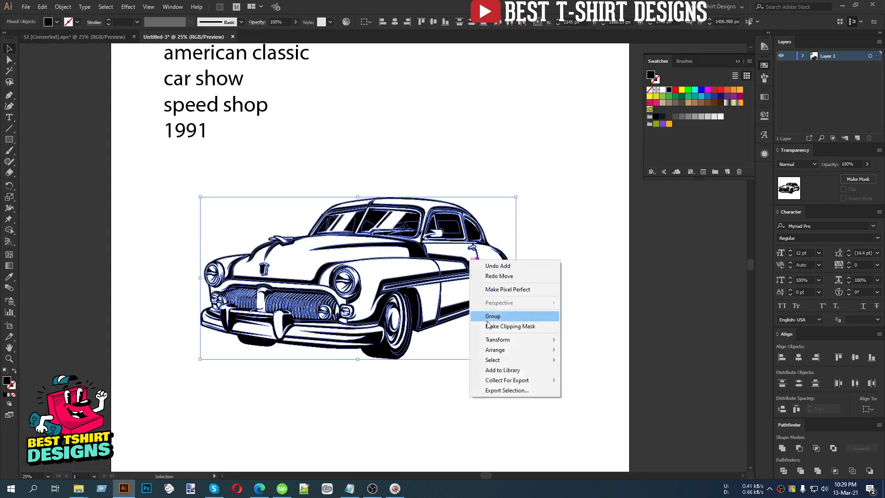
{"action": "left_click", "coordinate": [567, 331]}
{"action": "left_click", "coordinate": [461, 267]}
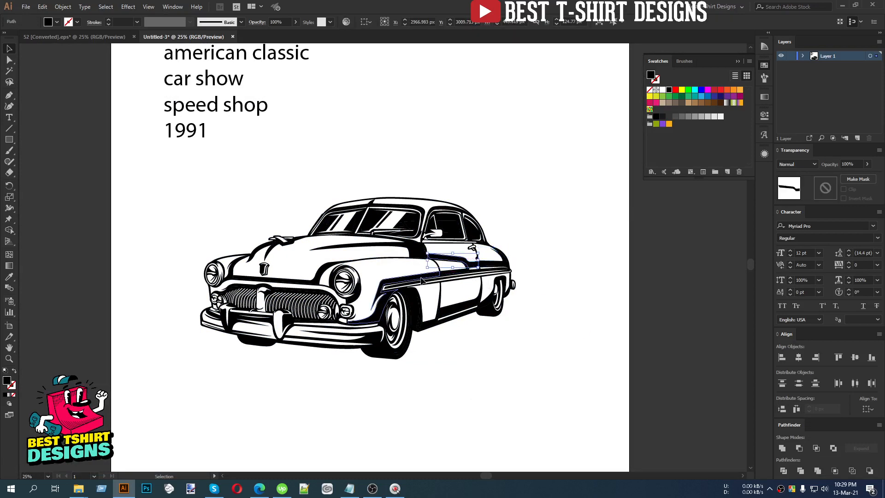
{"action": "left_click", "coordinate": [444, 298]}
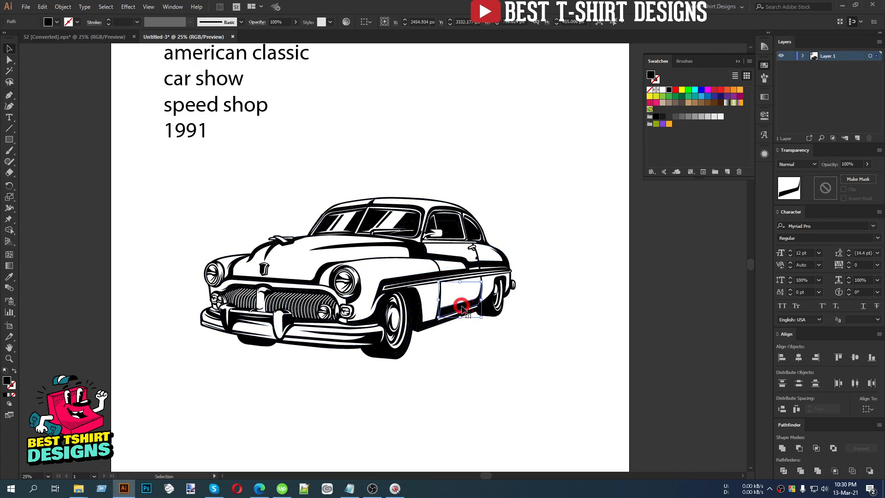
{"action": "left_click", "coordinate": [493, 313]}
{"action": "right_click", "coordinate": [493, 313]}
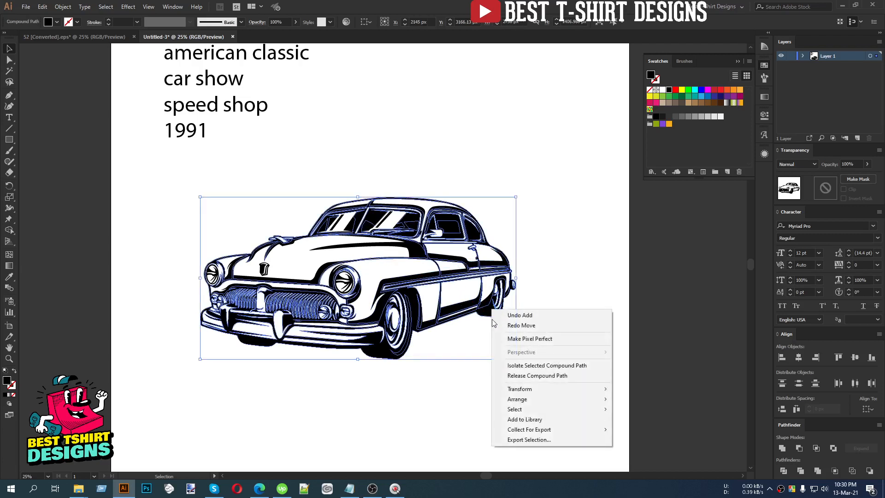
{"action": "left_click", "coordinate": [572, 261]}
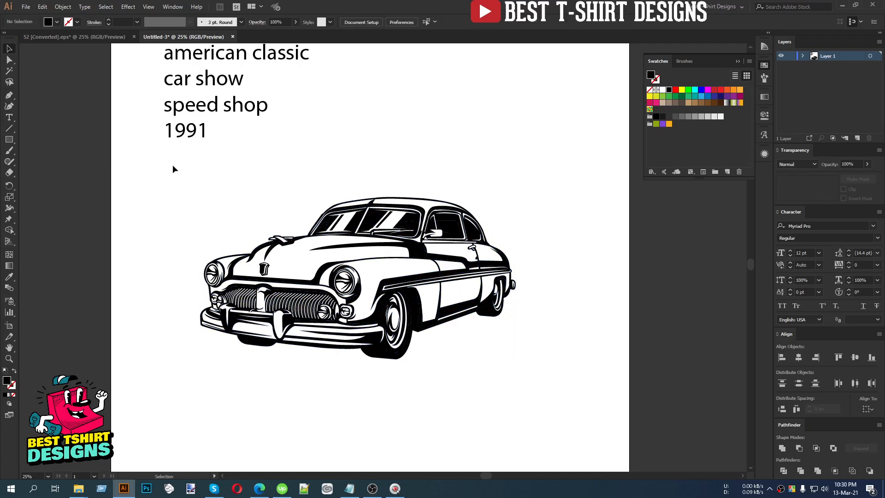
Unite all of the car's shapes into one artwork and shift the merged car slightly on the artboard
{"action": "left_click_drag", "start_coordinate": [163, 169], "coordinate": [628, 446]}
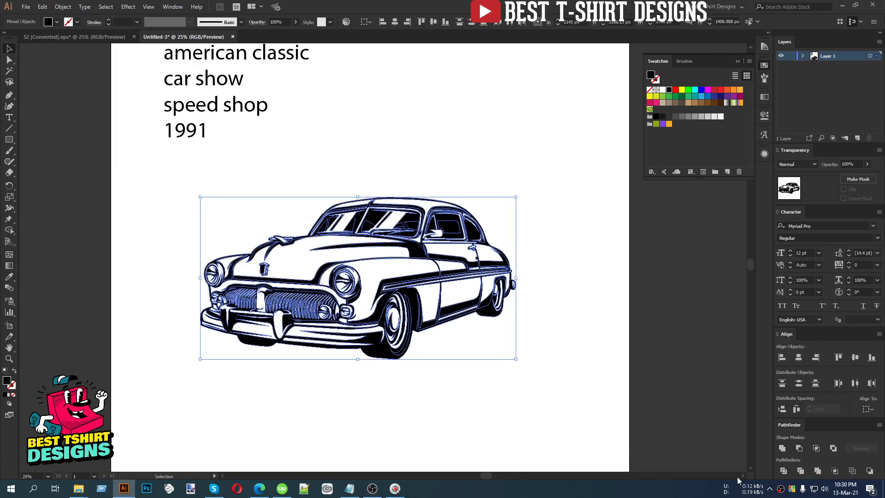
{"action": "left_click", "coordinate": [785, 449]}
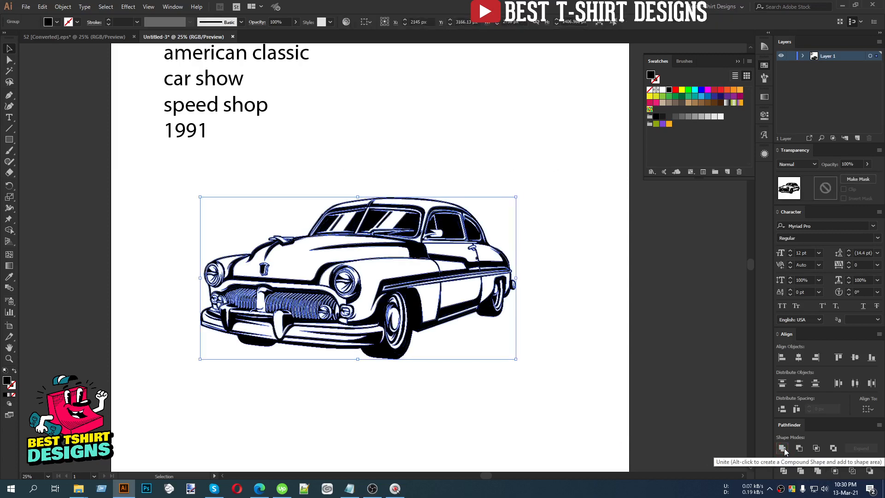
{"action": "left_click", "coordinate": [586, 305]}
{"action": "scroll", "coordinate": [483, 196], "scroll_direction": "up", "scroll_amount": 3}
{"action": "mouse_move", "coordinate": [419, 266]}
{"action": "left_mouse_down"}
{"action": "mouse_move", "coordinate": [380, 145]}
{"action": "mouse_move", "coordinate": [580, 263]}
{"action": "mouse_move", "coordinate": [437, 267]}
{"action": "left_mouse_up"}
{"action": "left_click_drag", "start_coordinate": [434, 248], "coordinate": [358, 261]}
{"action": "scroll", "coordinate": [452, 258], "scroll_direction": "down", "scroll_amount": 3}
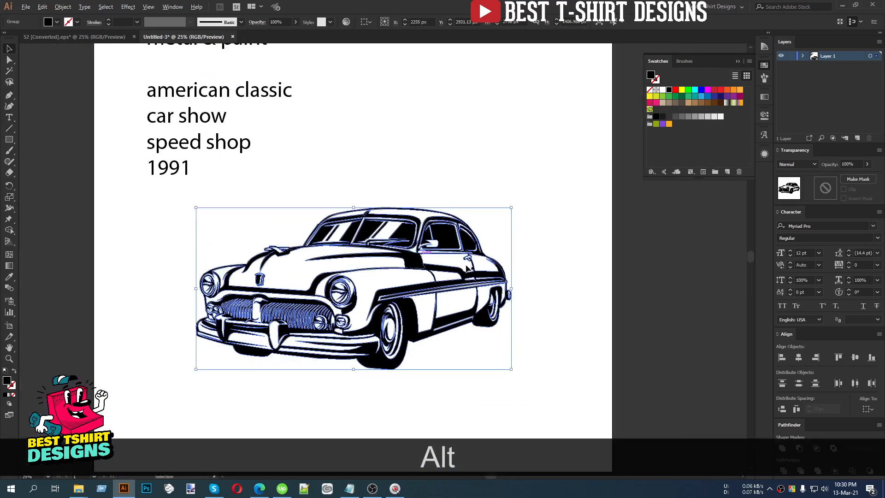
{"action": "left_click", "coordinate": [566, 289]}
Scale the merged car down near the middle of the artboard
{"action": "scroll", "coordinate": [466, 288], "scroll_direction": "down", "scroll_amount": 2}
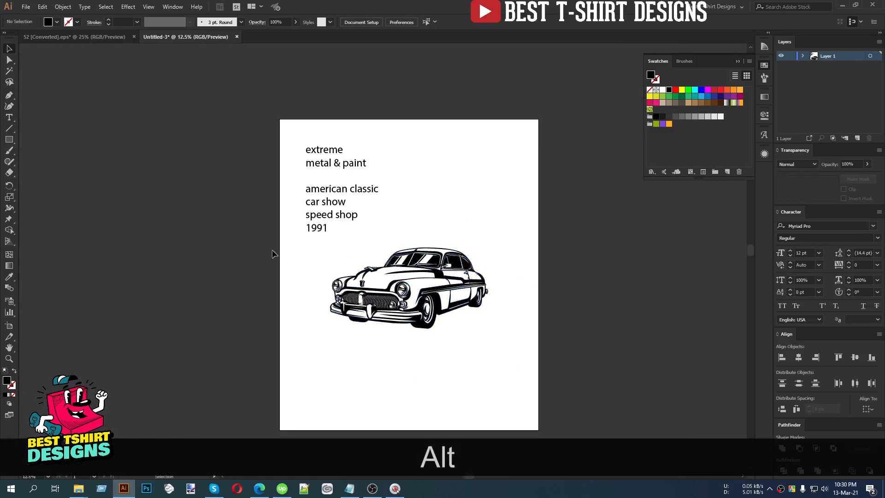
{"action": "left_click_drag", "start_coordinate": [272, 254], "coordinate": [527, 358]}
{"action": "left_click_drag", "start_coordinate": [488, 288], "coordinate": [435, 260]}
{"action": "left_click", "coordinate": [490, 231]}
Move the "extreme" and "metal & paint" lines above the car and the remaining text lines below it
{"action": "scroll", "coordinate": [426, 253], "scroll_direction": "up", "scroll_amount": 2}
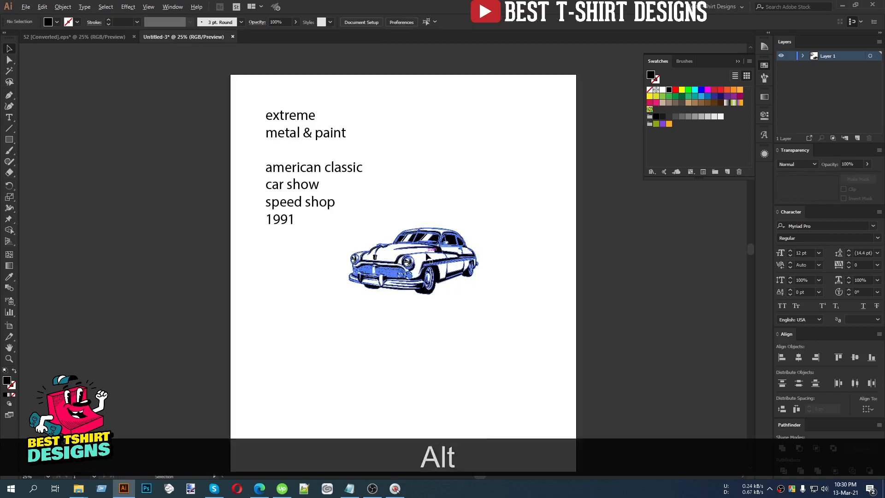
{"action": "scroll", "coordinate": [428, 255], "scroll_direction": "up", "scroll_amount": 2}
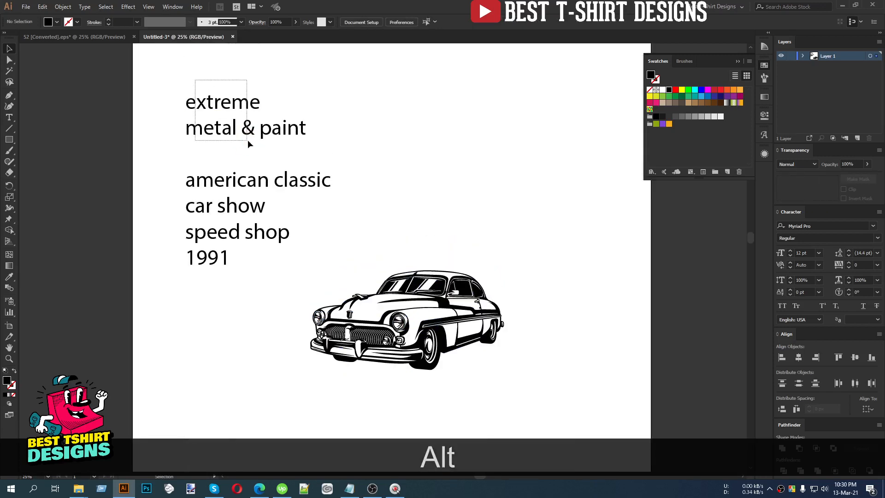
{"action": "mouse_move", "coordinate": [260, 136]}
{"action": "left_mouse_down"}
{"action": "mouse_move", "coordinate": [281, 137]}
{"action": "mouse_move", "coordinate": [442, 227]}
{"action": "mouse_move", "coordinate": [433, 215]}
{"action": "left_mouse_up"}
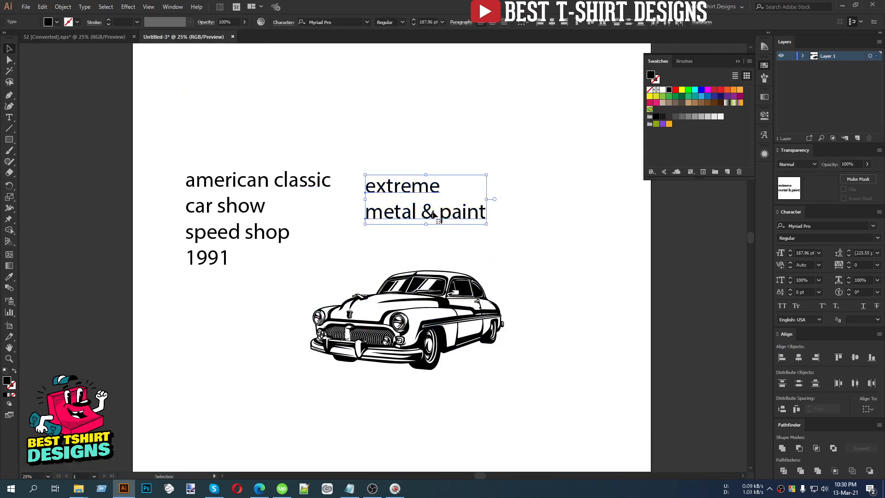
{"action": "left_click", "coordinate": [480, 122]}
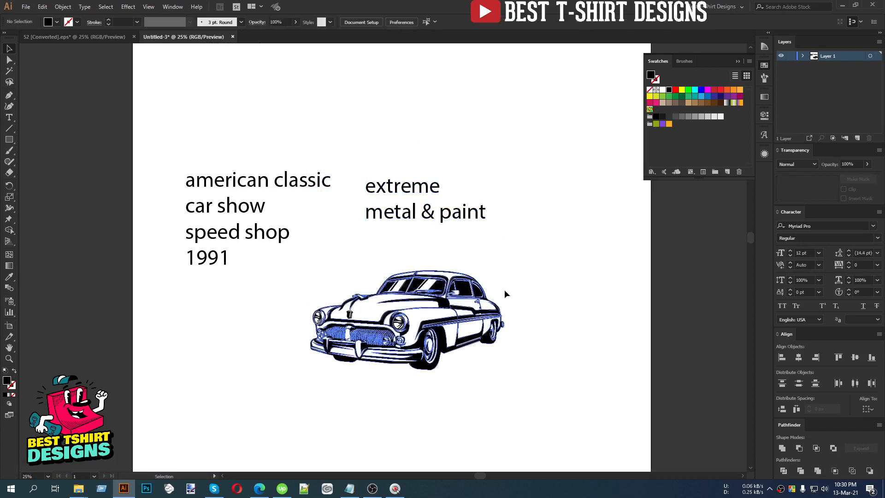
{"action": "left_click_drag", "start_coordinate": [249, 183], "coordinate": [411, 382]}
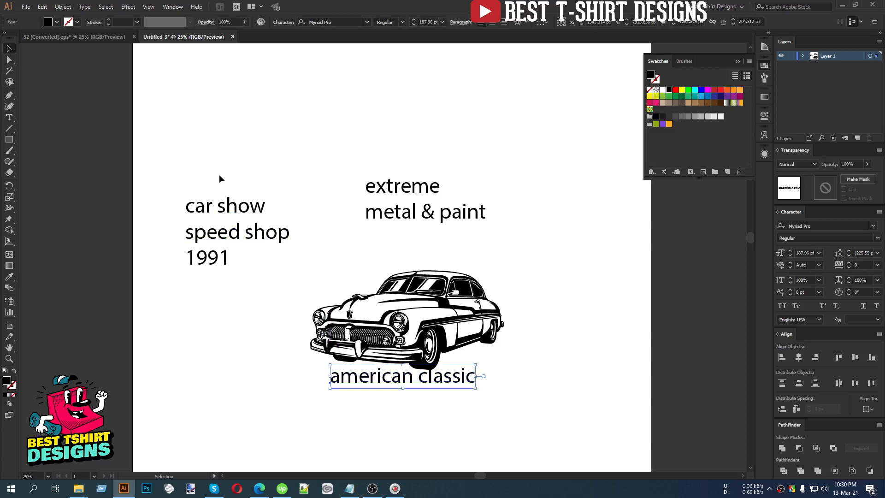
{"action": "left_click_drag", "start_coordinate": [227, 254], "coordinate": [238, 432]}
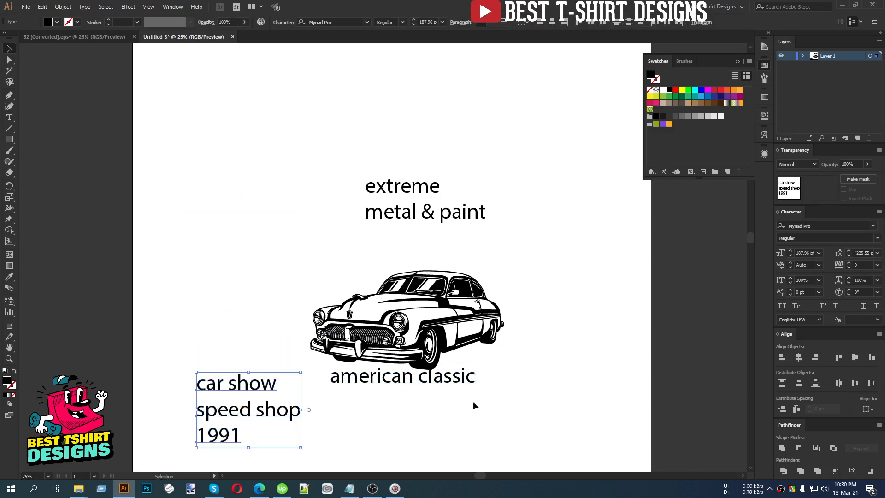
Spread the heading lines by raising "extreme" and lowering "metal & paint" to just above the car
{"action": "left_click", "coordinate": [537, 265]}
{"action": "left_click_drag", "start_coordinate": [443, 190], "coordinate": [451, 161]}
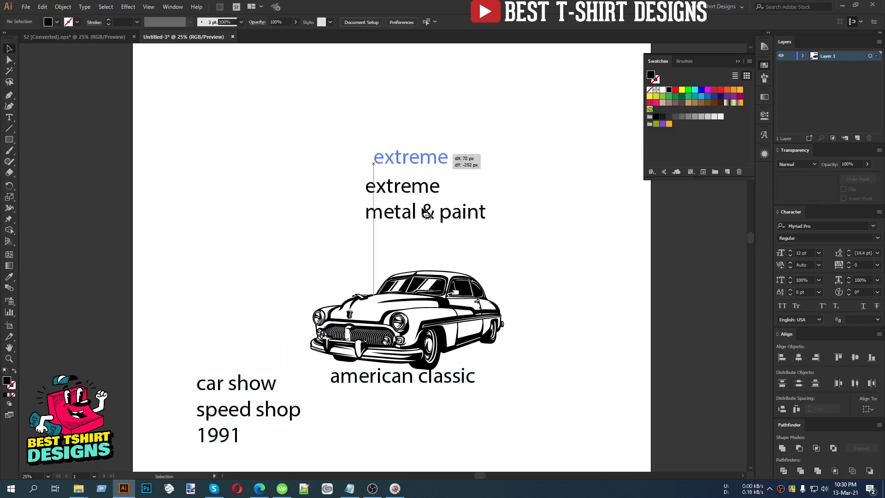
{"action": "left_click_drag", "start_coordinate": [426, 213], "coordinate": [421, 240]}
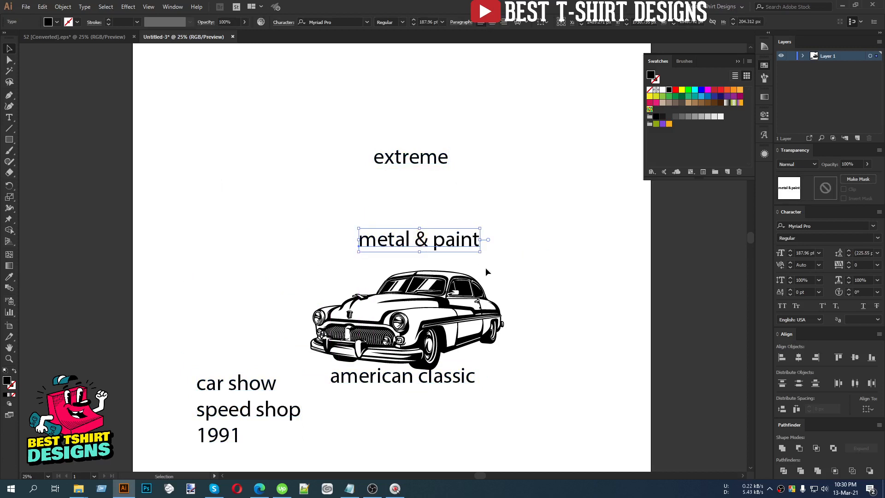
Split "paint" out of "metal & paint" into its own text object and move "metal &" slightly up
{"action": "double_click", "coordinate": [427, 240]}
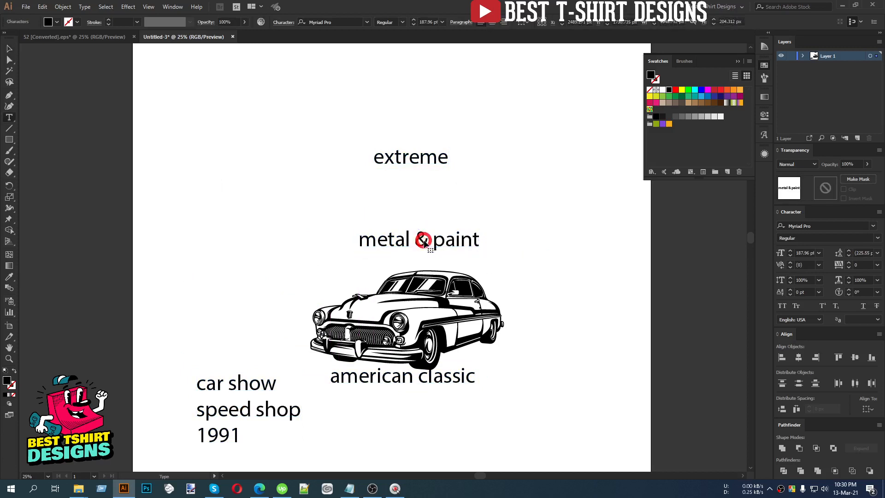
{"action": "left_click_drag", "start_coordinate": [434, 238], "coordinate": [514, 242]}
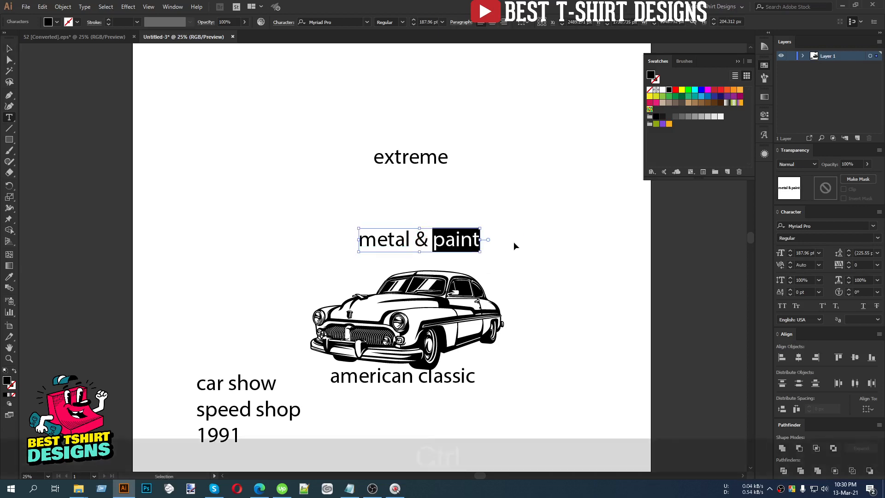
{"action": "key", "text": "ctrl+x"}
{"action": "key", "text": "BackSpace"}
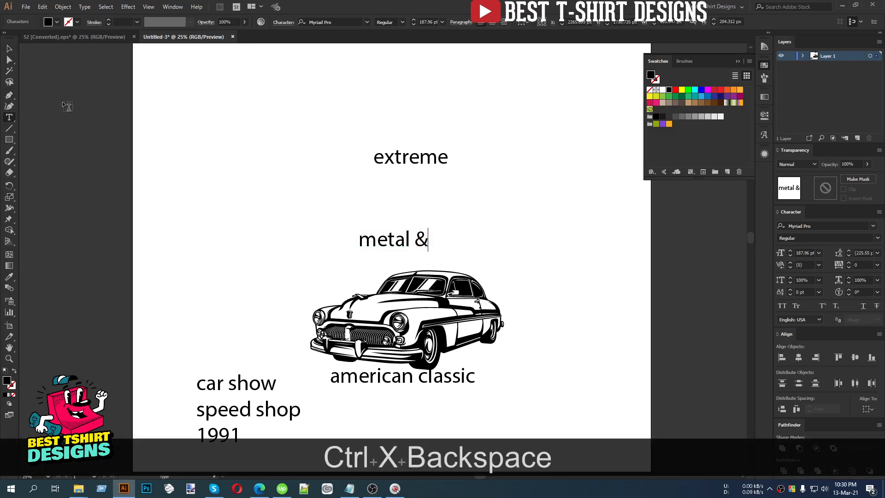
{"action": "left_click", "coordinate": [8, 49]}
{"action": "key", "text": "ctrl+v"}
{"action": "mouse_move", "coordinate": [406, 239]}
{"action": "left_mouse_down"}
{"action": "mouse_move", "coordinate": [403, 223]}
{"action": "mouse_move", "coordinate": [434, 221]}
{"action": "left_mouse_up"}
Split the "&" out of "metal &" into its own text object and arrange "metal", "&" and "paint" close together
{"action": "key", "text": "t"}
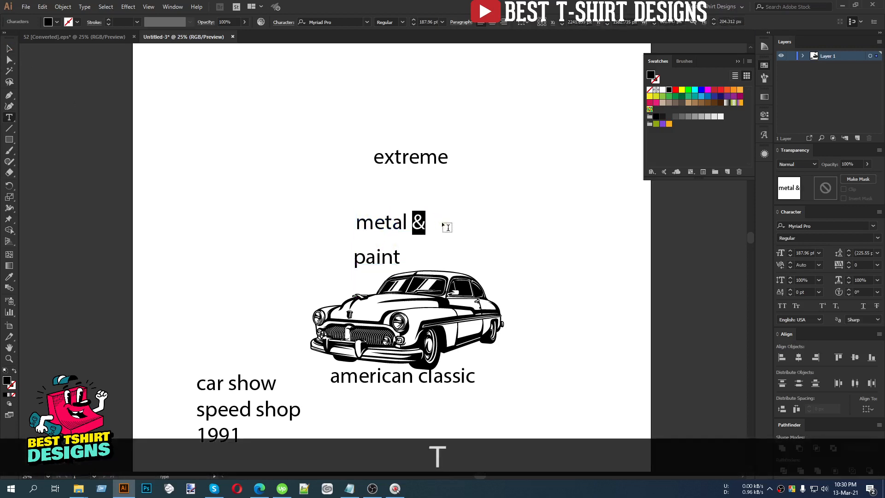
{"action": "key", "text": "ctrl+x"}
{"action": "key", "text": "BackSpace"}
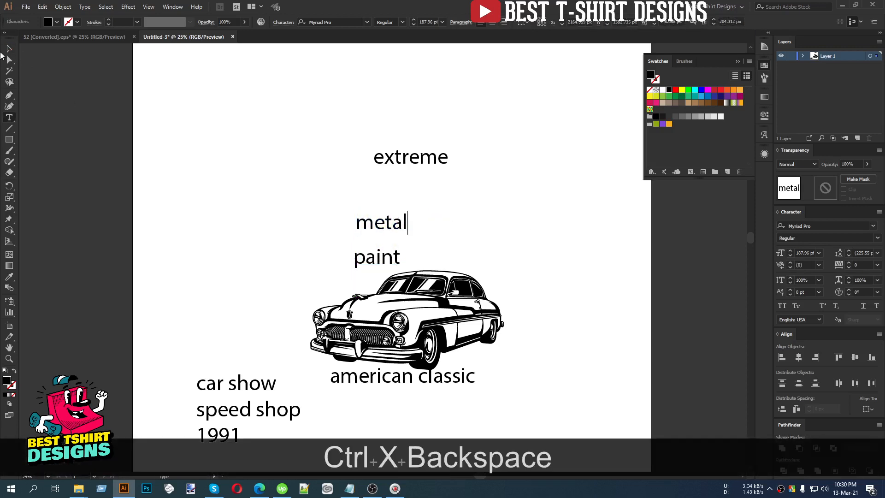
{"action": "key", "text": "Escape"}
{"action": "key", "text": "ctrl+v"}
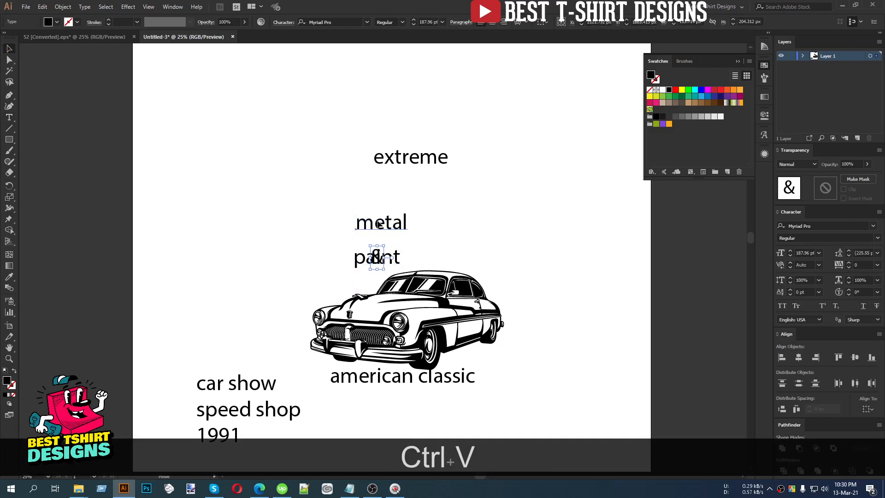
{"action": "left_click_drag", "start_coordinate": [377, 225], "coordinate": [359, 210]}
{"action": "mouse_move", "coordinate": [376, 257]}
{"action": "left_mouse_down"}
{"action": "mouse_move", "coordinate": [403, 210]}
{"action": "mouse_move", "coordinate": [385, 228]}
{"action": "left_mouse_up"}
Set the words "metal" and "paint" and the separate "&" in the Go Everywhere font
{"action": "scroll", "coordinate": [358, 192], "scroll_direction": "up", "scroll_amount": 3, "text": "alt"}
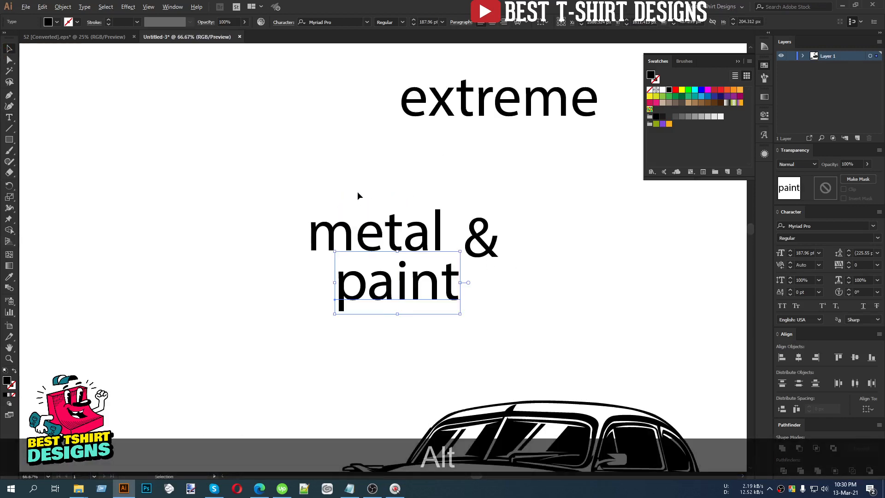
{"action": "left_click", "coordinate": [387, 238], "text": "shift"}
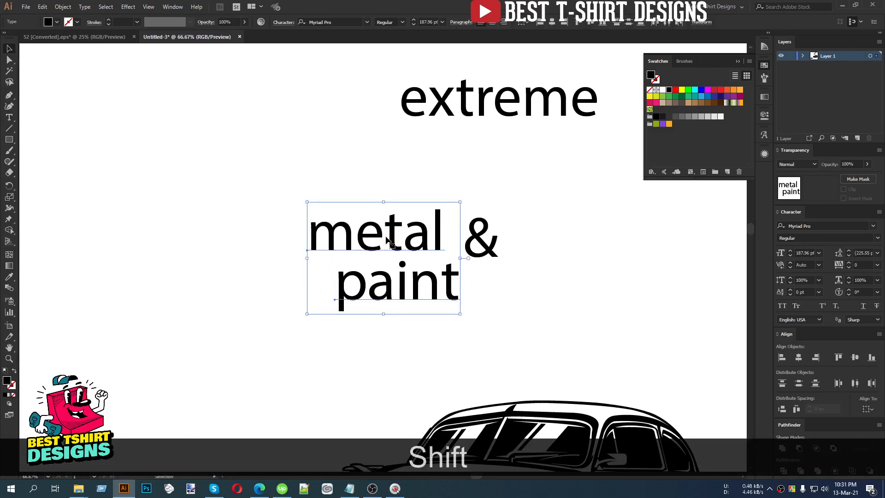
{"action": "left_click", "coordinate": [349, 22]}
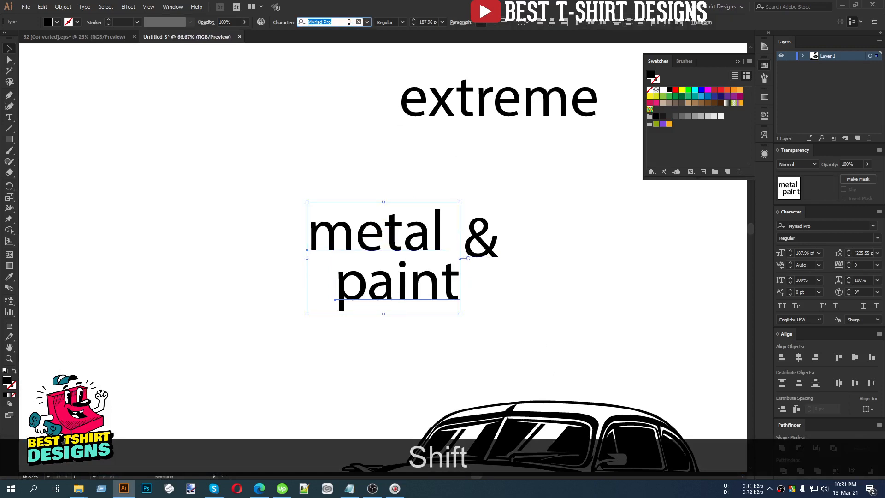
{"action": "type", "text": "go"}
{"action": "left_click", "coordinate": [345, 49]}
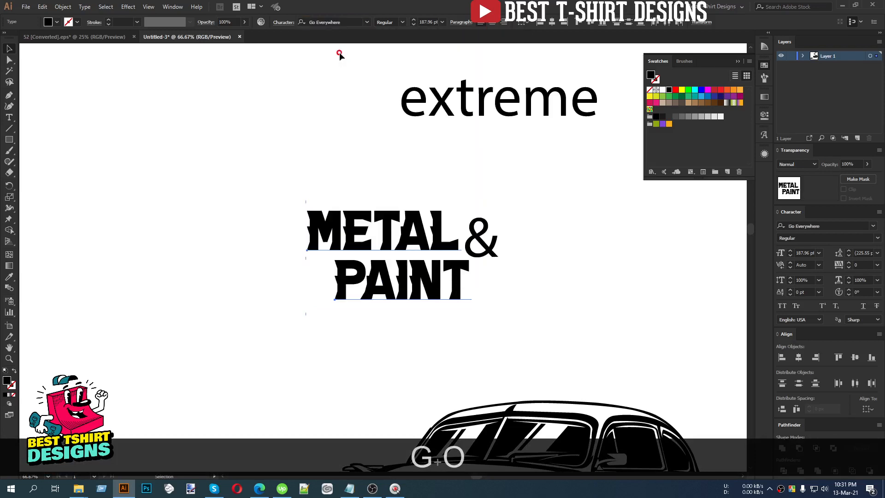
{"action": "left_click", "coordinate": [496, 240]}
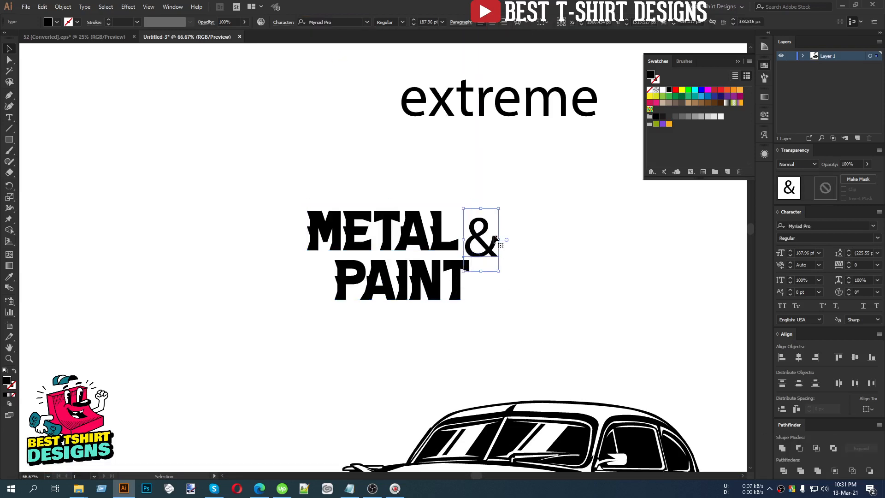
{"action": "key", "text": "v"}
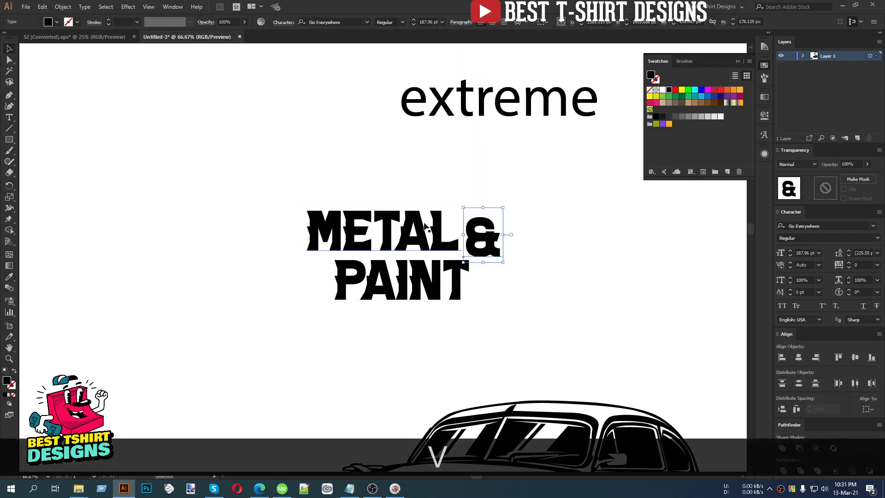
Align the bottoms of "METAL" and "&", and enlarge "PAINT" below them to about 225 pt
{"action": "left_click", "coordinate": [478, 252], "text": "shift"}
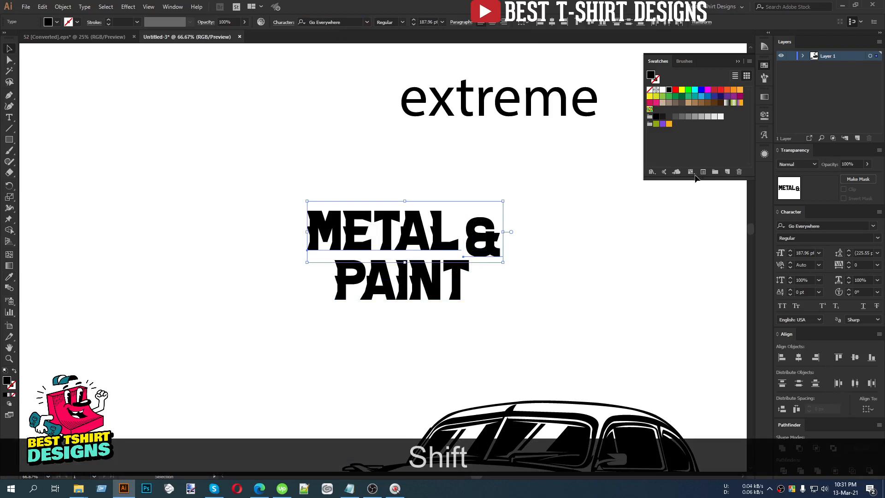
{"action": "left_click", "coordinate": [601, 24]}
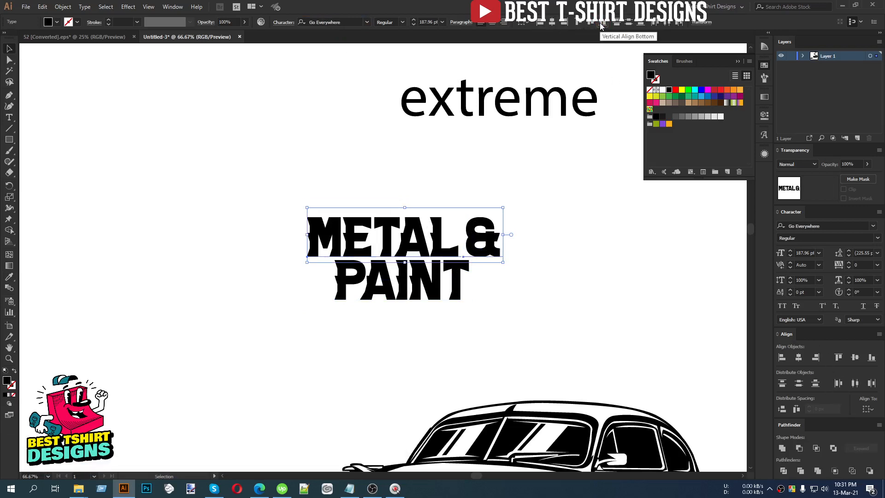
{"action": "left_click", "coordinate": [422, 277]}
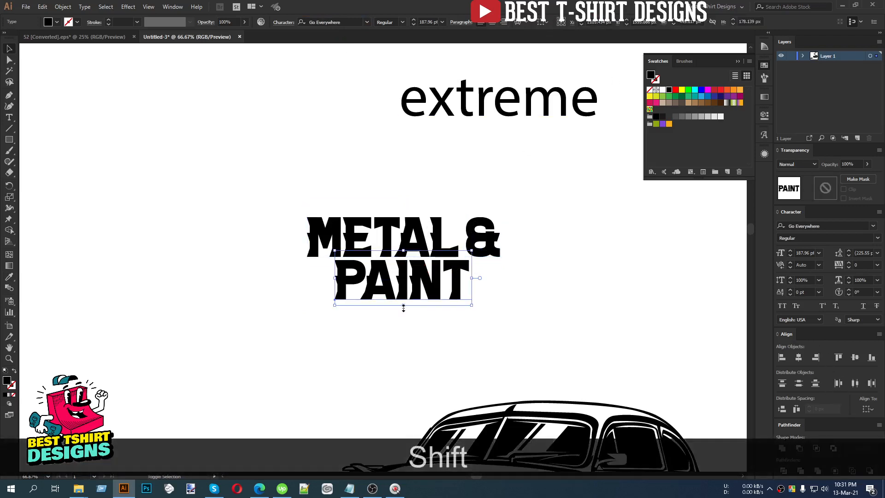
{"action": "mouse_move", "coordinate": [404, 306]}
{"action": "left_mouse_down"}
{"action": "mouse_move", "coordinate": [404, 325]}
{"action": "mouse_move", "coordinate": [406, 317]}
{"action": "left_mouse_up"}
{"action": "scroll", "coordinate": [370, 239], "scroll_direction": "down", "scroll_amount": 1}
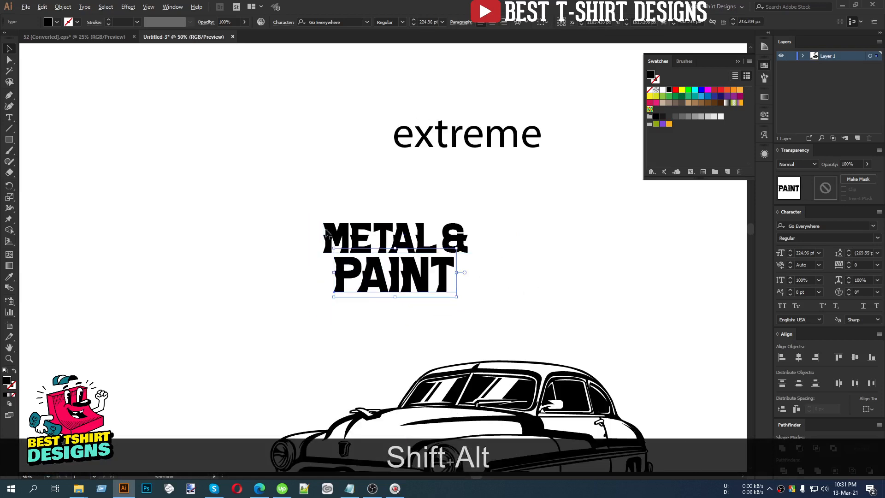
Group "METAL", "&" and "PAINT" and move the group down closer to the car's roof
{"action": "left_click_drag", "start_coordinate": [279, 210], "coordinate": [510, 317]}
{"action": "scroll", "coordinate": [305, 215], "scroll_direction": "down", "scroll_amount": 1}
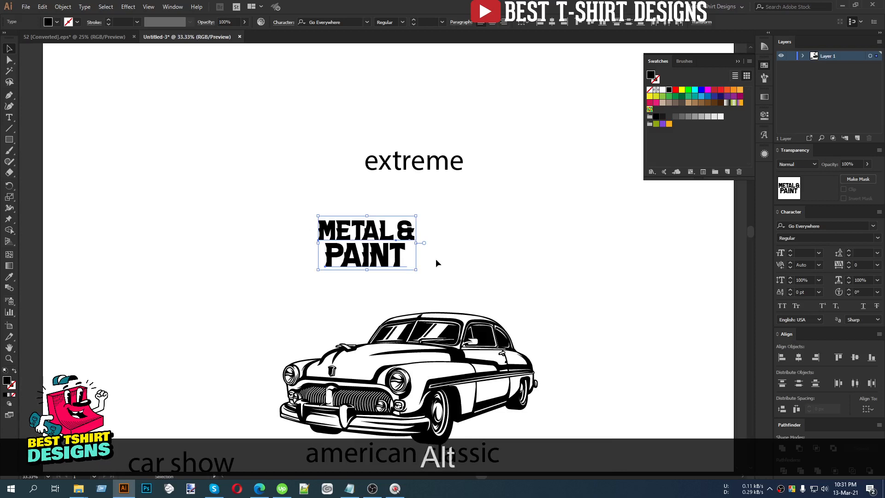
{"action": "key", "text": "ctrl+g"}
{"action": "left_click_drag", "start_coordinate": [387, 259], "coordinate": [404, 289]}
{"action": "scroll", "coordinate": [516, 281], "scroll_direction": "down", "scroll_amount": 2}
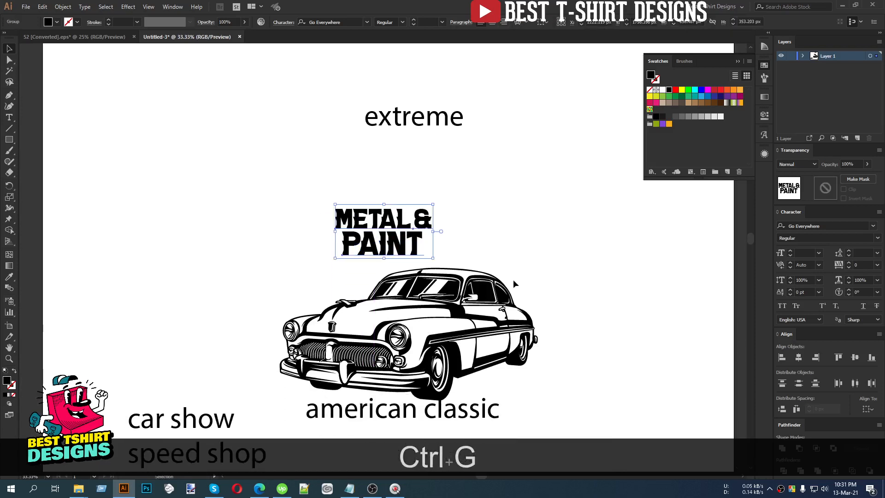
Shear the "METAL & PAINT" group by -10° along the vertical axis
{"action": "left_click", "coordinate": [69, 7]}
{"action": "mouse_move", "coordinate": [138, 17]}
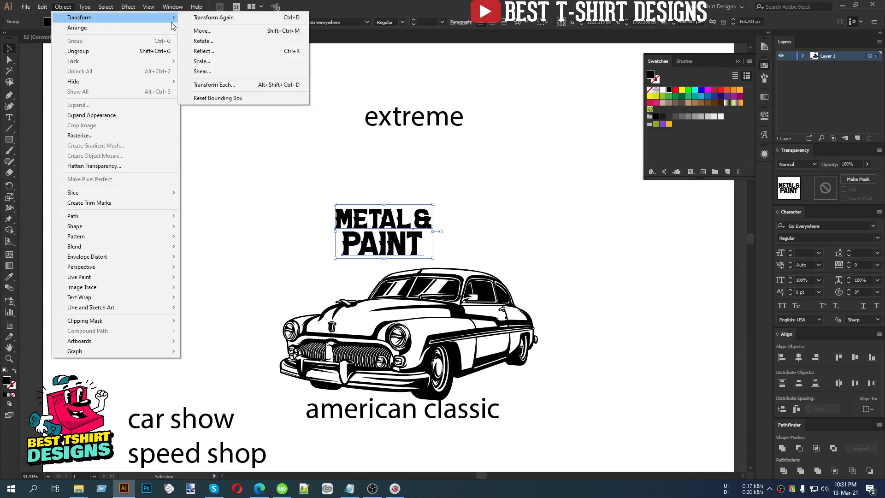
{"action": "left_click", "coordinate": [201, 71]}
{"action": "left_click_drag", "start_coordinate": [424, 151], "coordinate": [206, 127]}
{"action": "left_click", "coordinate": [171, 190]}
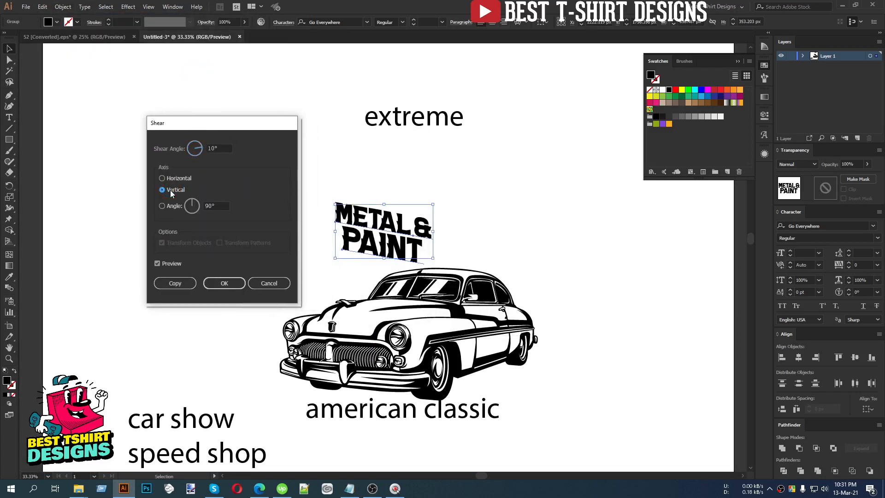
{"action": "scroll", "coordinate": [222, 147], "scroll_direction": "up", "scroll_amount": 1}
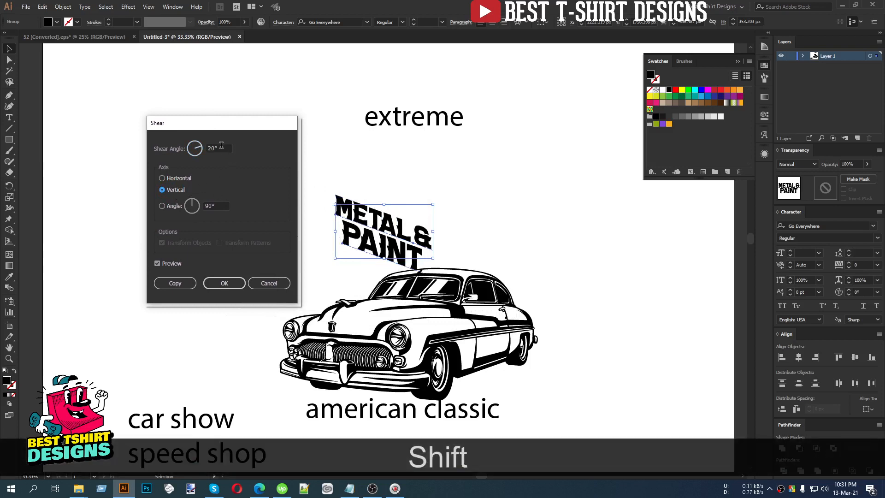
{"action": "scroll", "coordinate": [221, 146], "scroll_direction": "down", "scroll_amount": 2}
{"action": "scroll", "coordinate": [221, 145], "scroll_direction": "down", "scroll_amount": 1}
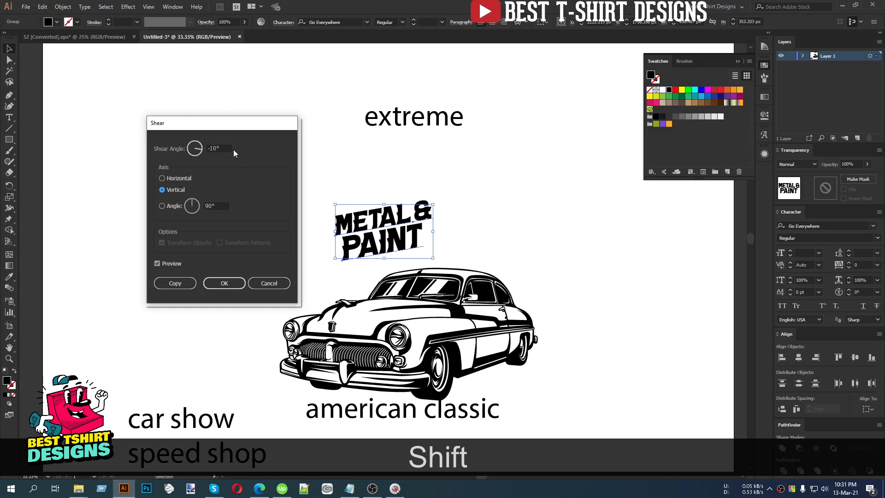
{"action": "left_click", "coordinate": [224, 283]}
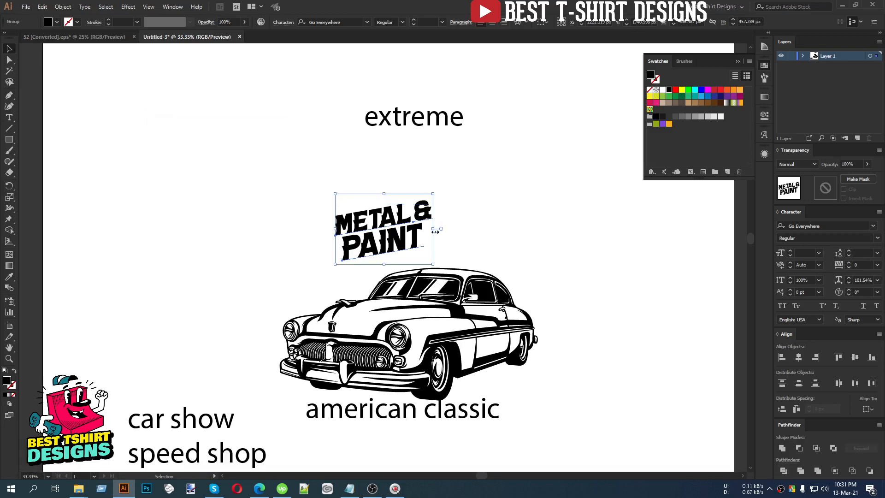
Enlarge the "METAL & PAINT" group to roughly twice its size and lower it until it meets the car's roof
{"action": "mouse_move", "coordinate": [435, 231]}
{"action": "left_mouse_down"}
{"action": "mouse_move", "coordinate": [466, 228]}
{"action": "mouse_move", "coordinate": [440, 221]}
{"action": "mouse_move", "coordinate": [502, 219]}
{"action": "left_mouse_up"}
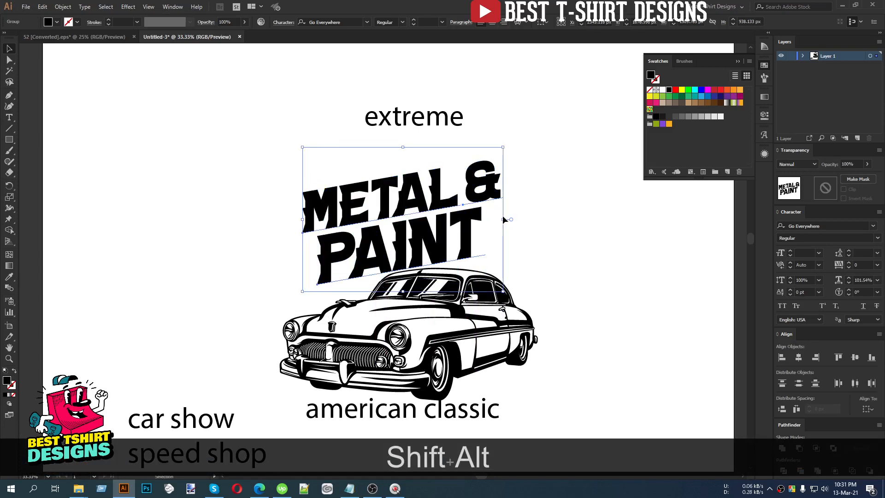
{"action": "key", "text": "shift+Down"}
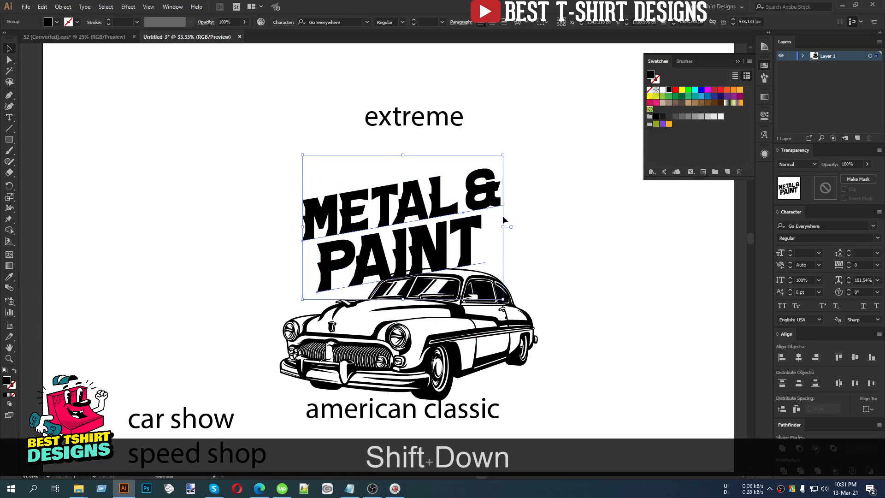
{"action": "left_click", "coordinate": [546, 251]}
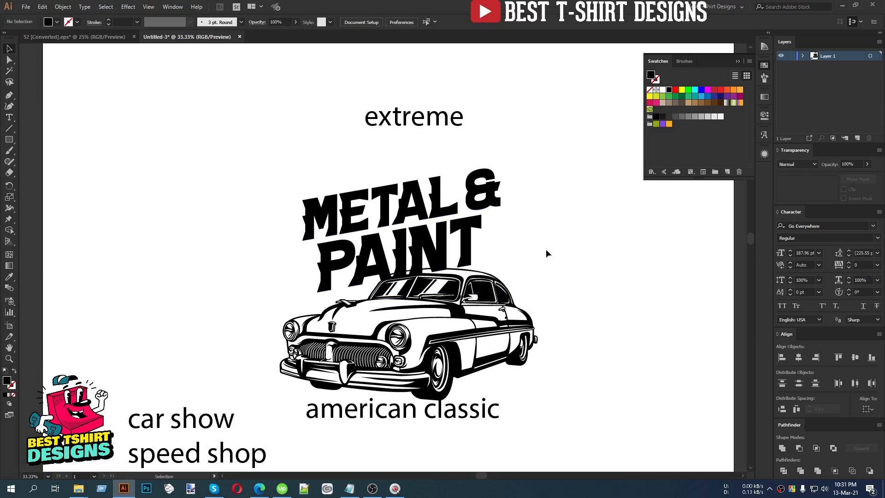
Set "extreme" in the Snickers Straight font, enlarge it to about 400 pt and place it above "METAL &"
{"action": "left_click", "coordinate": [432, 123]}
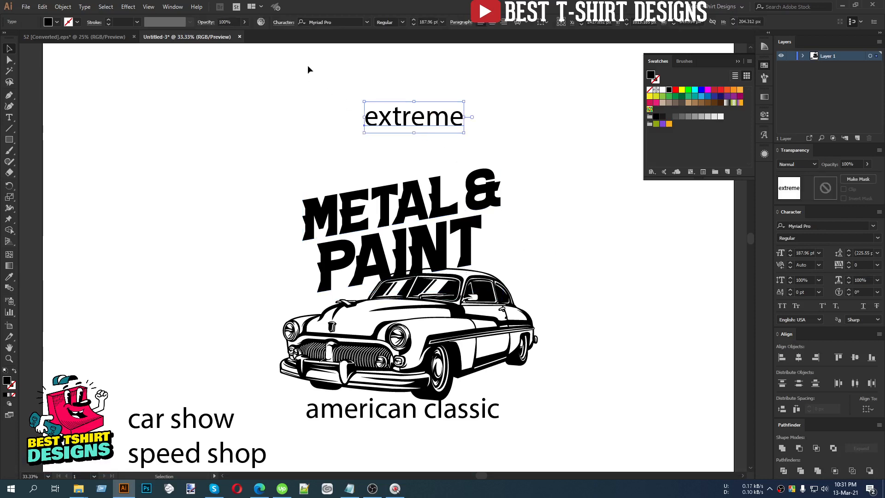
{"action": "left_click", "coordinate": [343, 21]}
{"action": "type", "text": "s"}
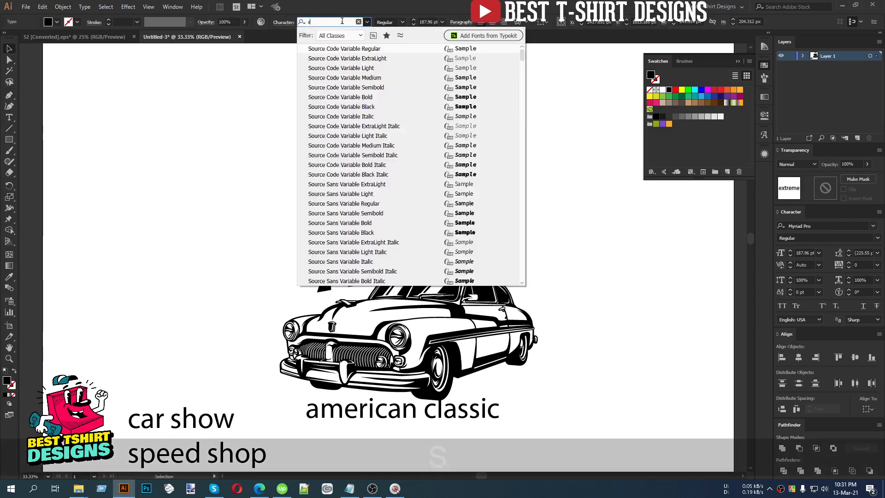
{"action": "type", "text": "ni"}
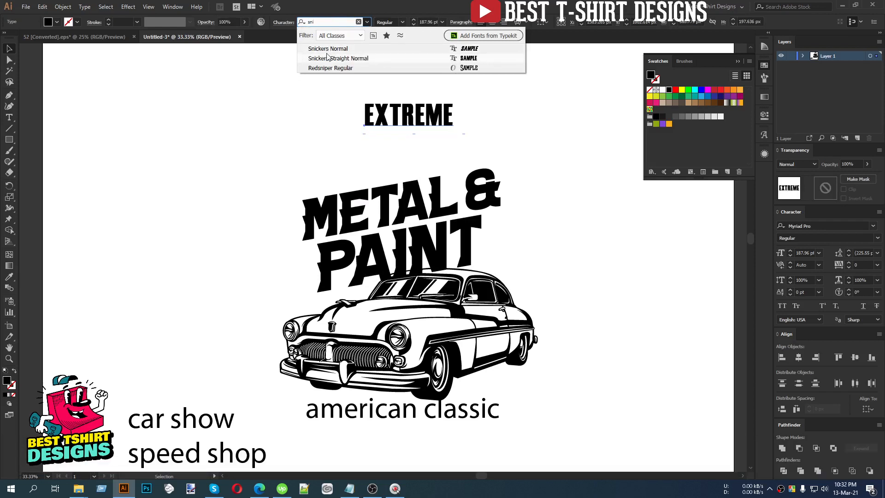
{"action": "left_click", "coordinate": [327, 56]}
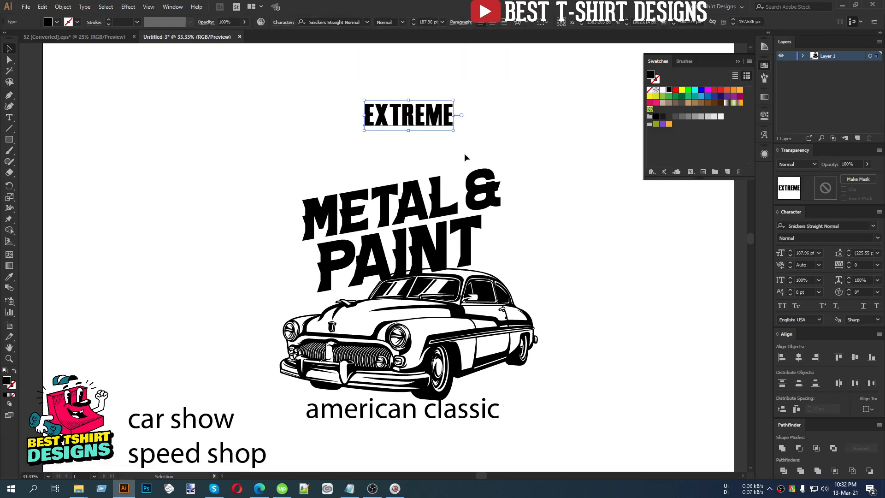
{"action": "left_click_drag", "start_coordinate": [453, 131], "coordinate": [554, 165]}
{"action": "left_click_drag", "start_coordinate": [505, 130], "coordinate": [446, 141]}
Shear the "EXTREME" text by -10° along the vertical axis
{"action": "left_click", "coordinate": [63, 7]}
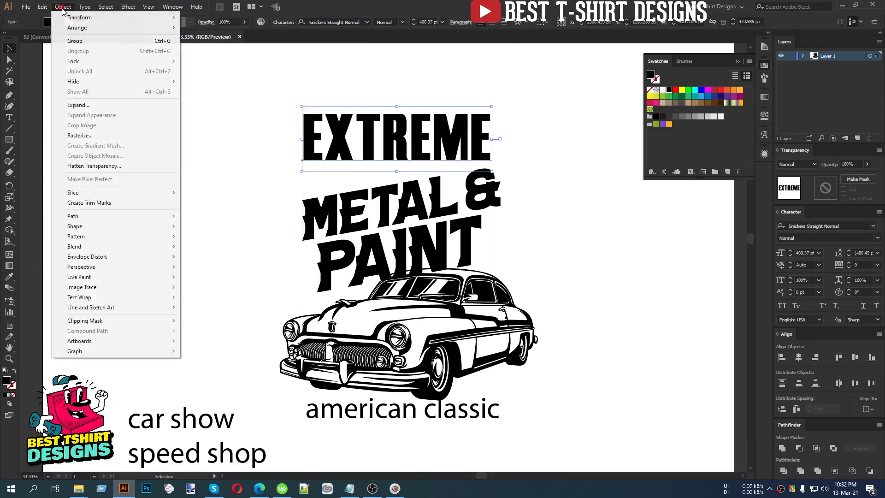
{"action": "mouse_move", "coordinate": [115, 17]}
{"action": "left_click", "coordinate": [204, 71]}
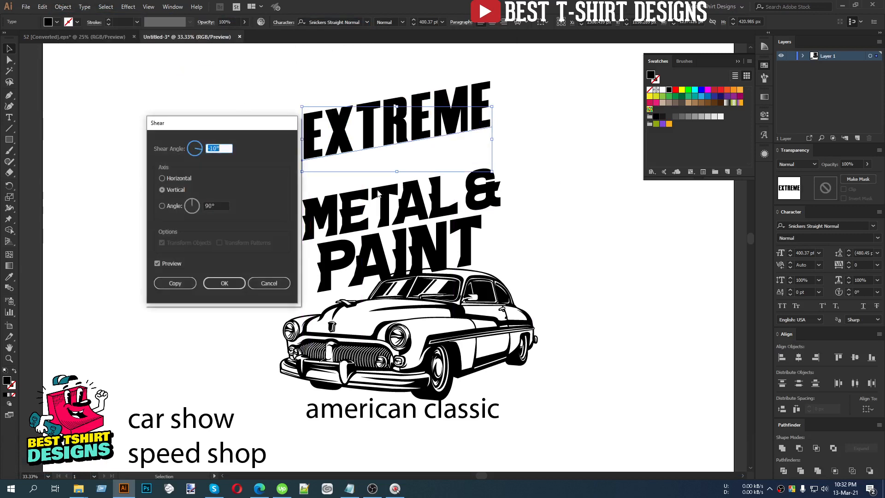
{"action": "left_click", "coordinate": [225, 283]}
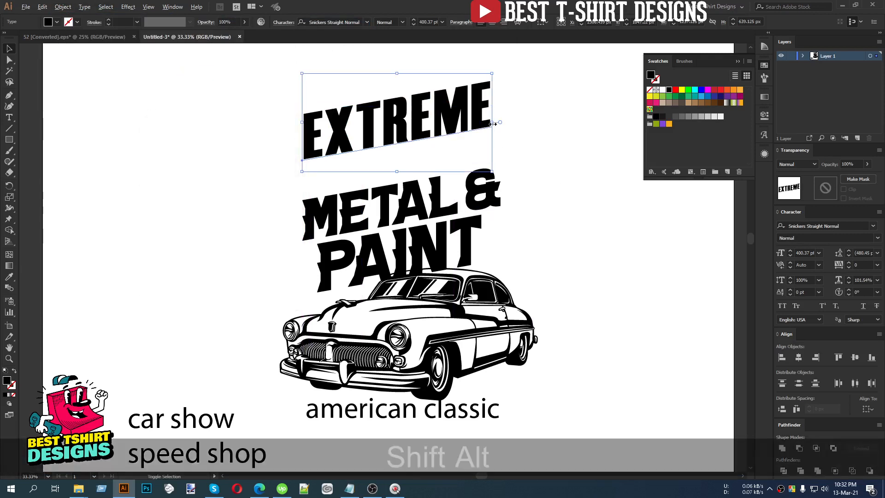
Enlarge "EXTREME" to about 541 pt and lower it to sit directly above the slanted "METAL &" line
{"action": "left_click_drag", "start_coordinate": [493, 124], "coordinate": [526, 119]}
{"action": "key", "text": "shift+Down"}
{"action": "key", "text": "shift+Down"}
{"action": "key", "text": "shift+Down"}
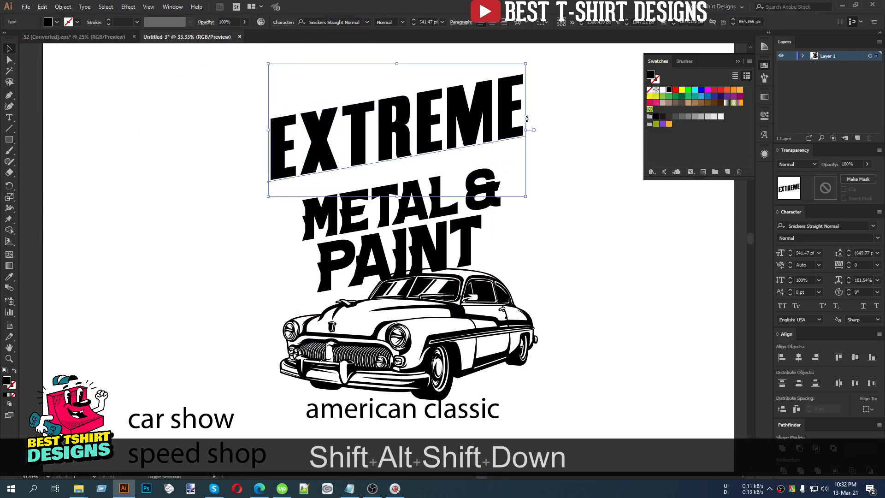
{"action": "key", "text": "shift+Down"}
{"action": "key", "text": "Up"}
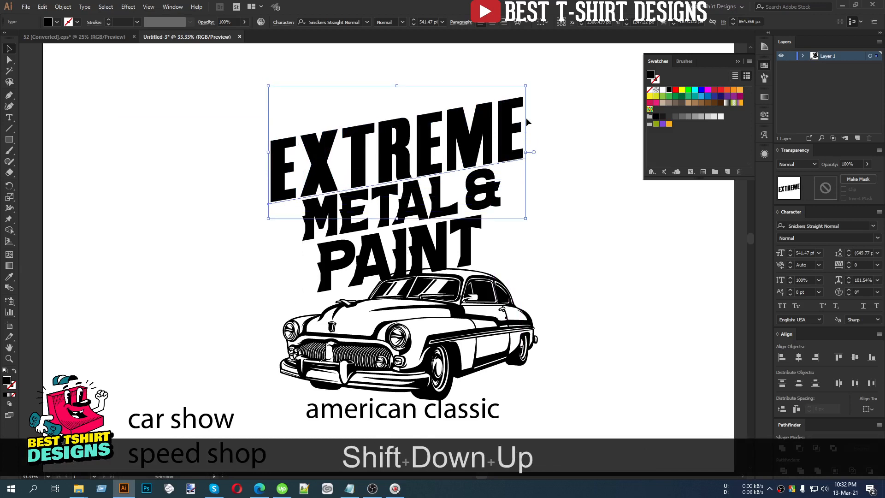
{"action": "scroll", "coordinate": [599, 214], "scroll_direction": "down", "scroll_amount": 1}
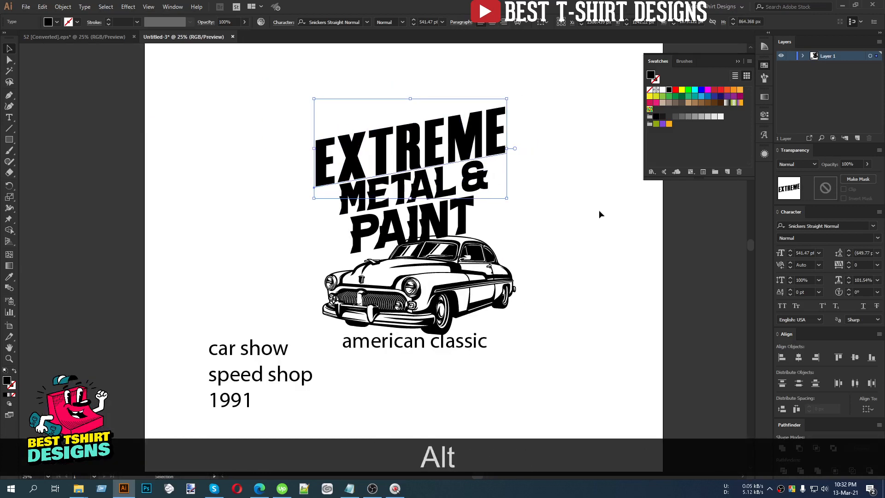
{"action": "left_click", "coordinate": [569, 212]}
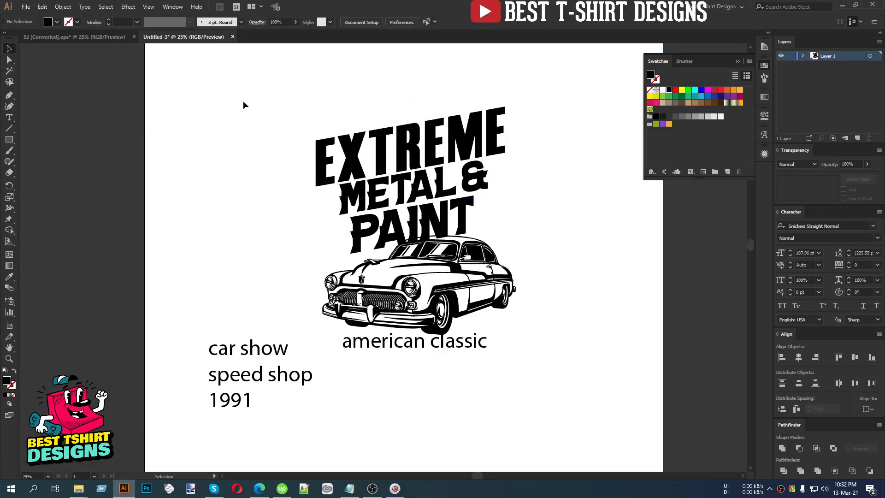
{"action": "key", "text": "space"}
{"action": "left_click_drag", "start_coordinate": [526, 221], "coordinate": [490, 212]}
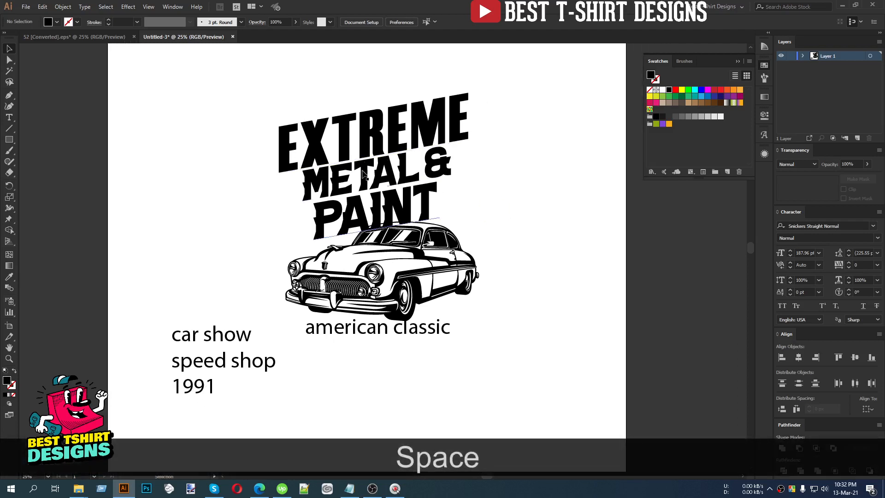
Set the "american classic" text in the Go Everywhere font
{"action": "left_click", "coordinate": [418, 328]}
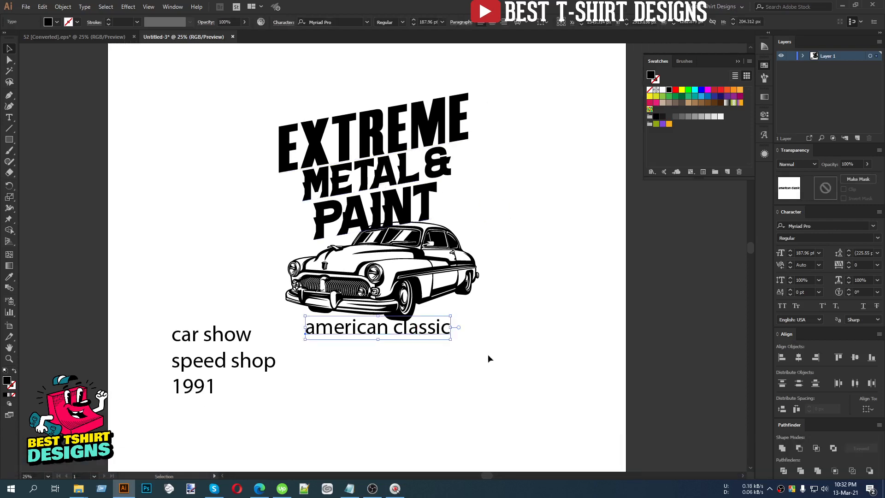
{"action": "left_click", "coordinate": [338, 23]}
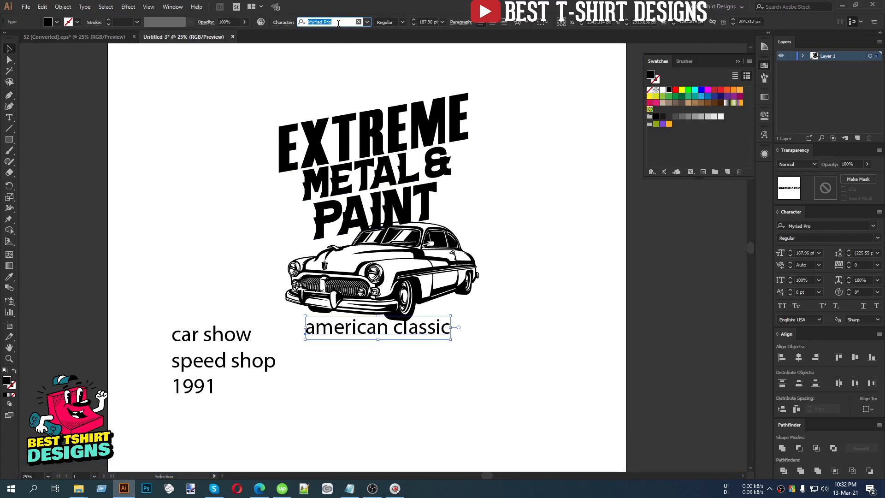
{"action": "type", "text": "run"}
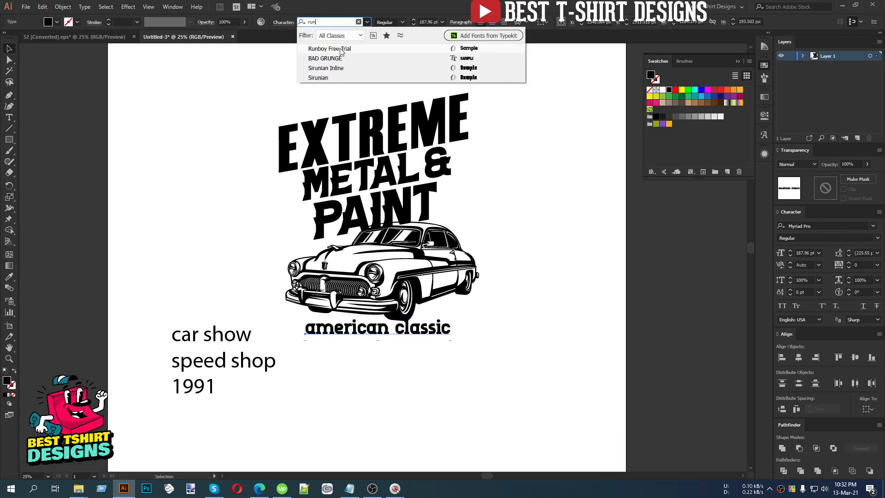
{"action": "left_click", "coordinate": [339, 48]}
{"action": "left_click", "coordinate": [334, 19]}
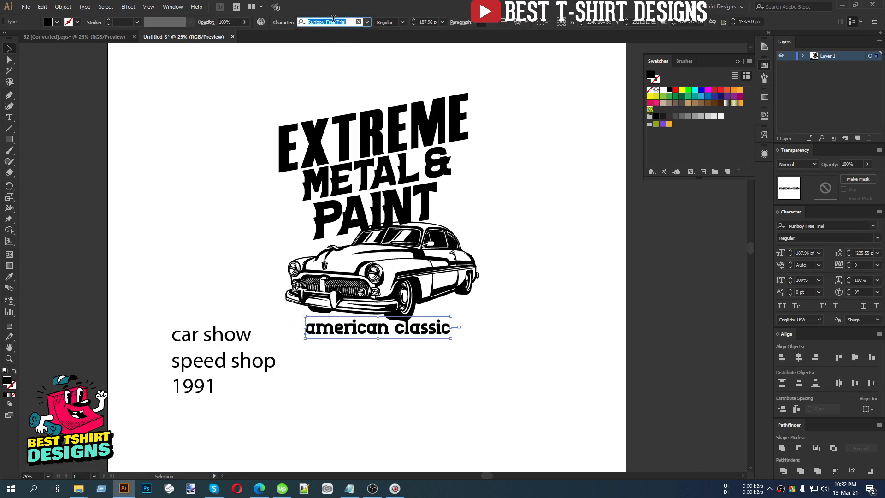
{"action": "type", "text": "go"}
{"action": "left_click", "coordinate": [330, 53]}
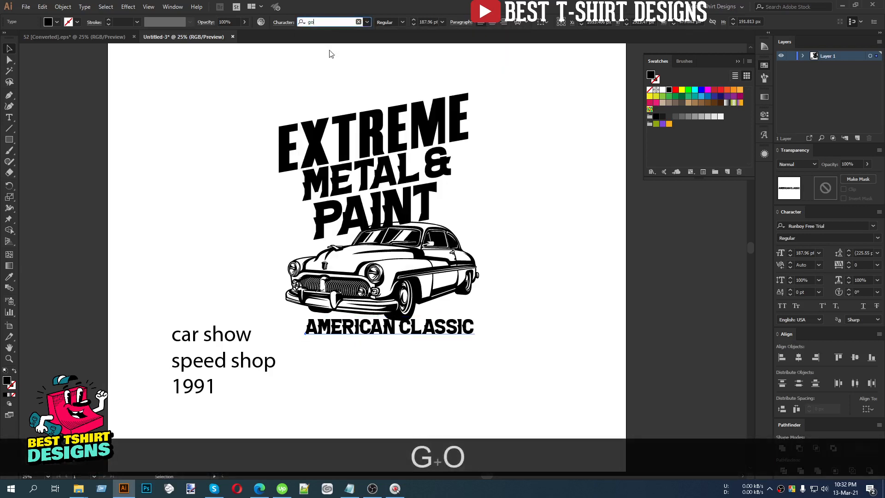
Centre the "AMERICAN CLASSIC" text directly beneath the car
{"action": "left_click_drag", "start_coordinate": [445, 329], "coordinate": [432, 329]}
{"action": "scroll", "coordinate": [431, 343], "scroll_direction": "up", "scroll_amount": 1}
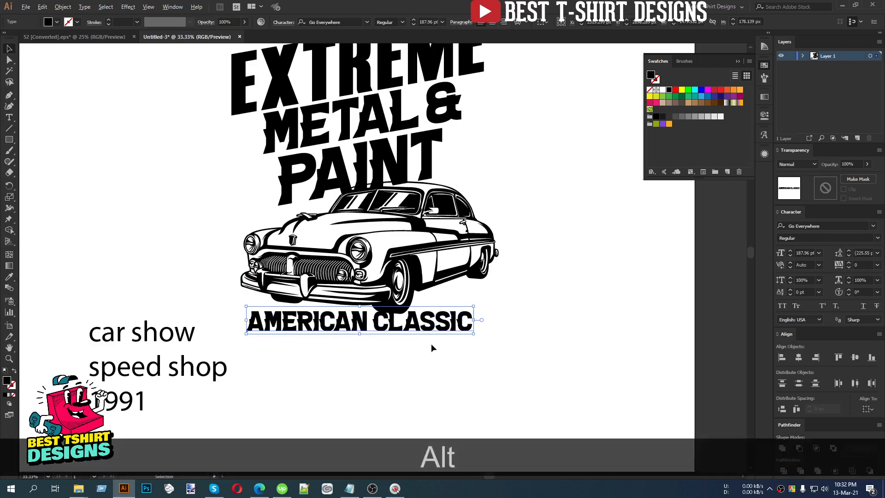
{"action": "scroll", "coordinate": [450, 333], "scroll_direction": "down", "scroll_amount": 1}
{"action": "left_click", "coordinate": [529, 312]}
{"action": "scroll", "coordinate": [517, 301], "scroll_direction": "up", "scroll_amount": 1}
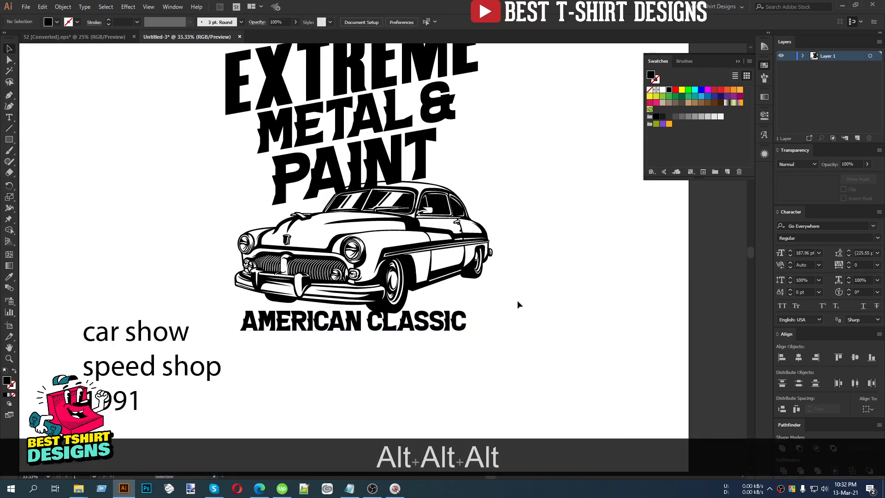
Show the rulers and place vertical guides at the car's outermost right and left edges
{"action": "scroll", "coordinate": [517, 300], "scroll_direction": "up", "scroll_amount": 2}
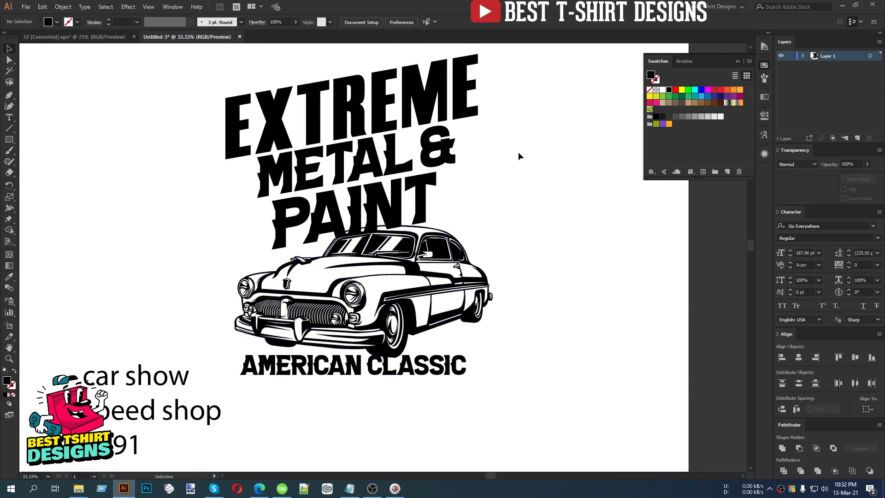
{"action": "key", "text": "ctrl+shift+r"}
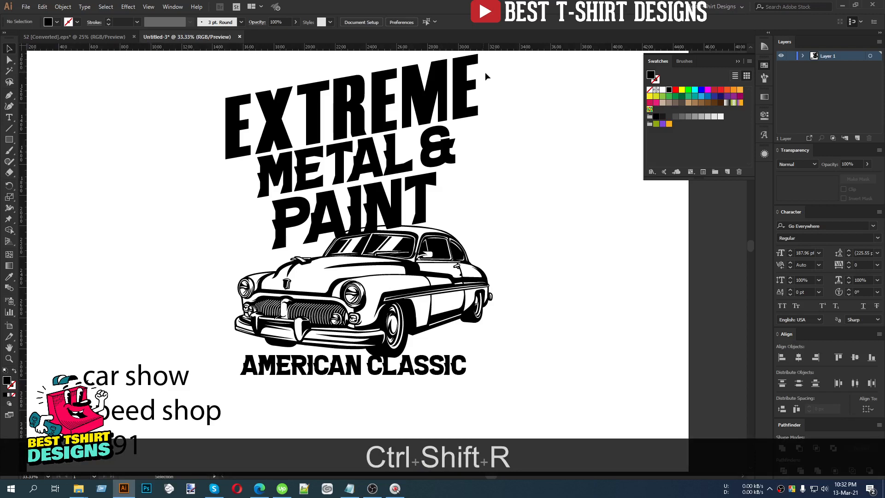
{"action": "scroll", "coordinate": [484, 175], "scroll_direction": "up", "scroll_amount": 1}
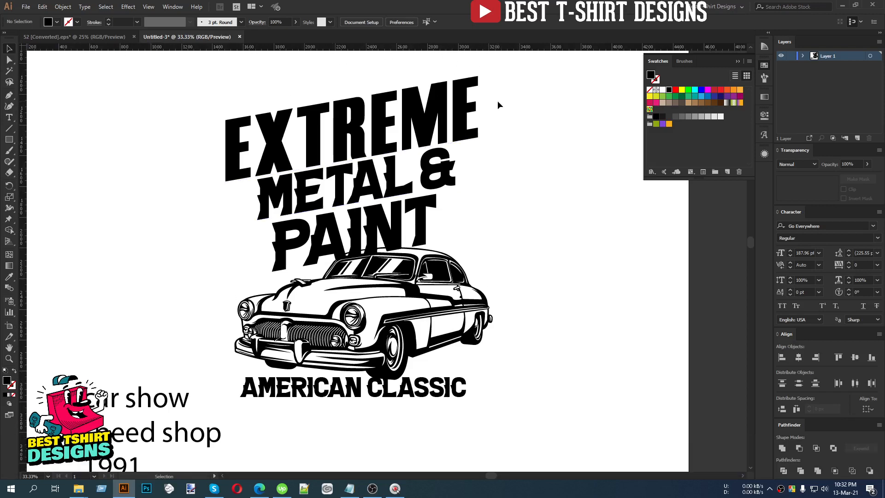
{"action": "left_click_drag", "start_coordinate": [505, 51], "coordinate": [492, 300]}
{"action": "key", "text": "alt"}
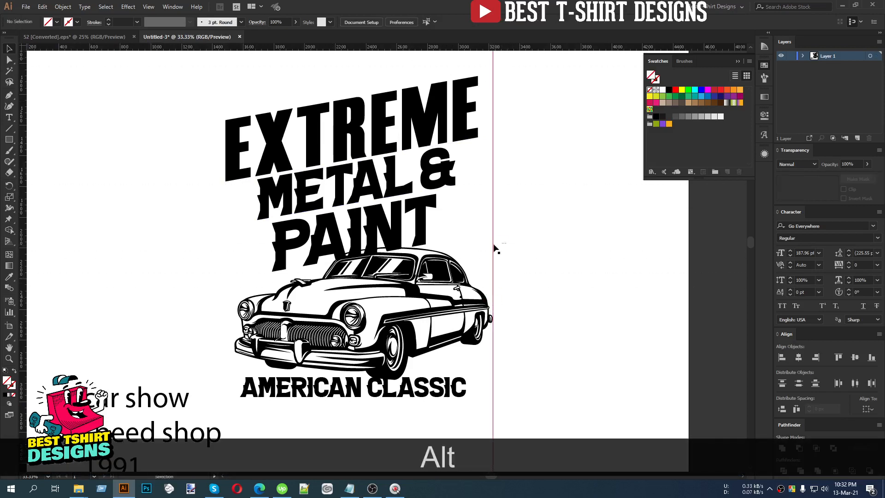
{"action": "left_click_drag", "start_coordinate": [493, 246], "coordinate": [233, 273]}
{"action": "left_click", "coordinate": [534, 260]}
{"action": "scroll", "coordinate": [517, 251], "scroll_direction": "down", "scroll_amount": 1}
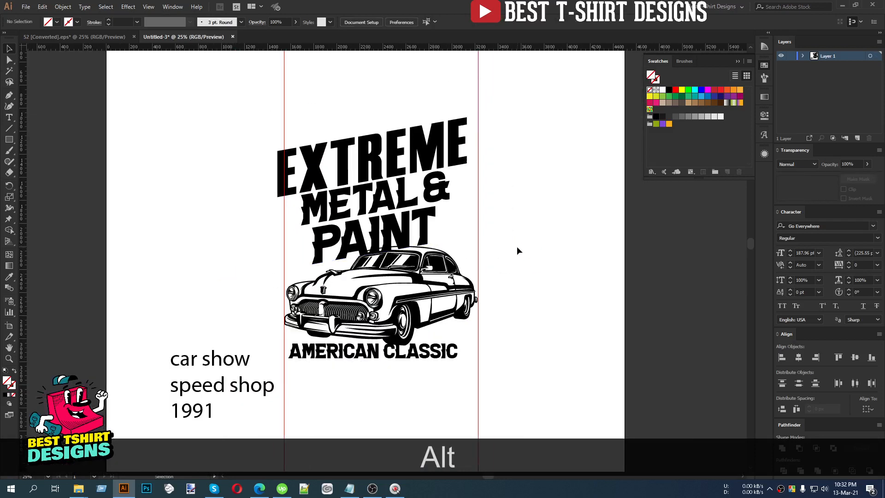
Nudge the "EXTREME METAL & PAINT" lettering slightly right and expand it into shapes with Object and Fill enabled
{"action": "scroll", "coordinate": [512, 290], "scroll_direction": "up", "scroll_amount": 2}
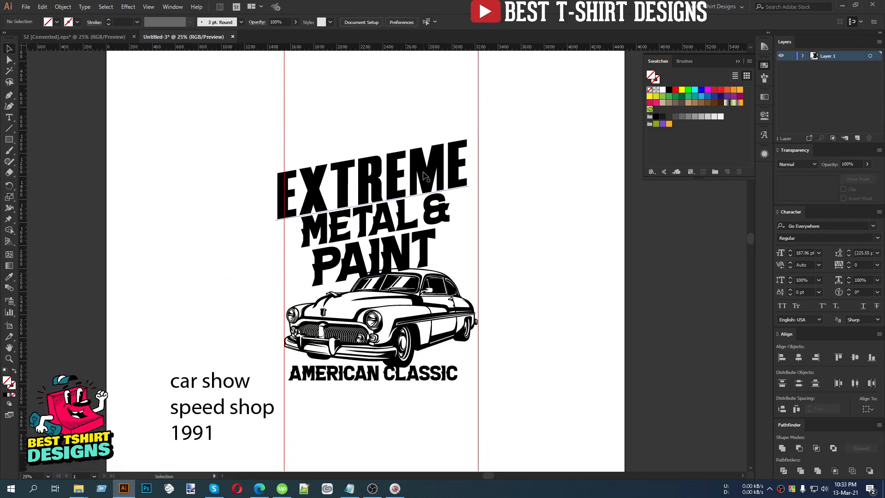
{"action": "mouse_move", "coordinate": [359, 117]}
{"action": "left_mouse_down"}
{"action": "mouse_move", "coordinate": [396, 274]}
{"action": "mouse_move", "coordinate": [399, 251]}
{"action": "left_mouse_up"}
{"action": "key", "text": "Right"}
{"action": "key", "text": "Right"}
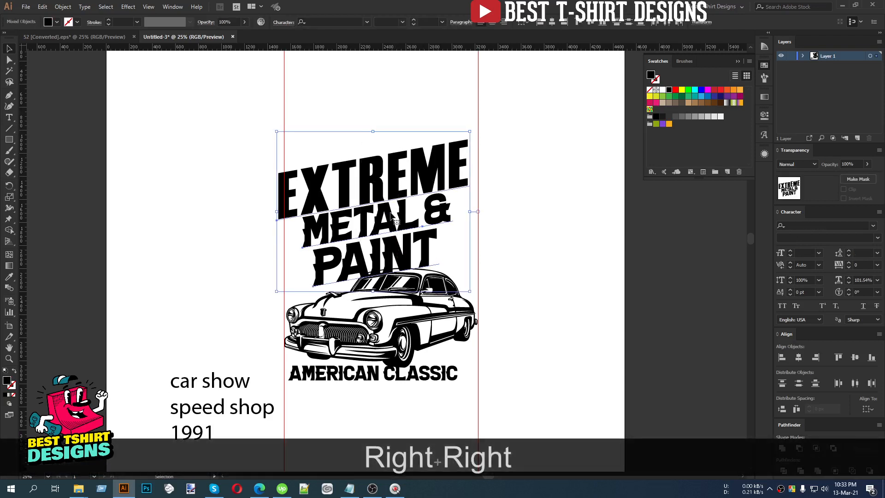
{"action": "left_click", "coordinate": [64, 8]}
{"action": "left_click", "coordinate": [62, 115]}
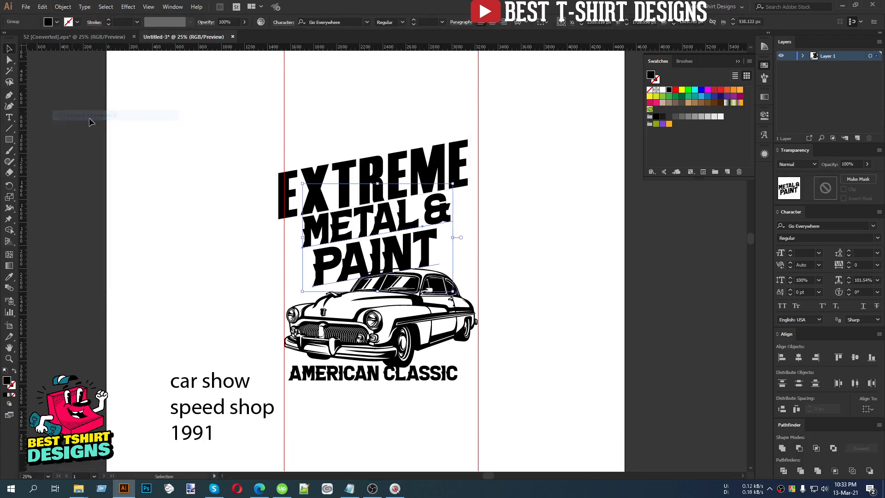
{"action": "mouse_move", "coordinate": [381, 118]}
{"action": "left_mouse_down"}
{"action": "mouse_move", "coordinate": [381, 155]}
{"action": "mouse_move", "coordinate": [415, 239]}
{"action": "left_mouse_up"}
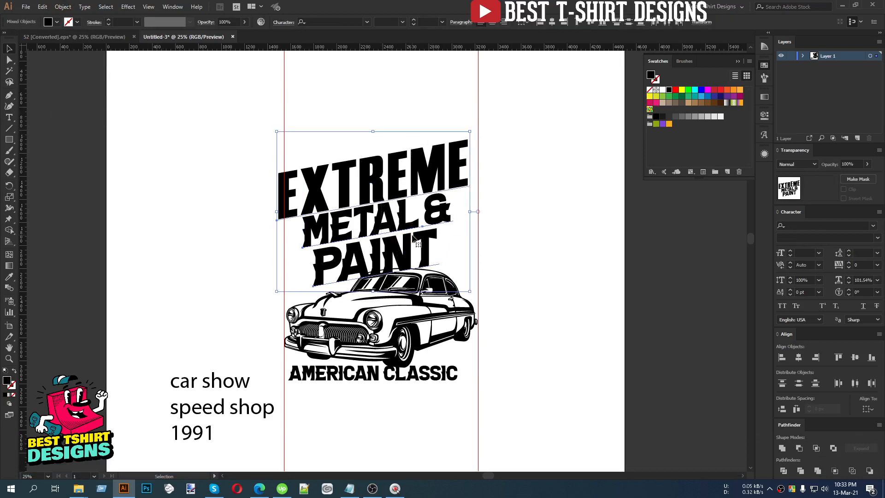
{"action": "left_click", "coordinate": [64, 7]}
{"action": "left_click", "coordinate": [85, 104]}
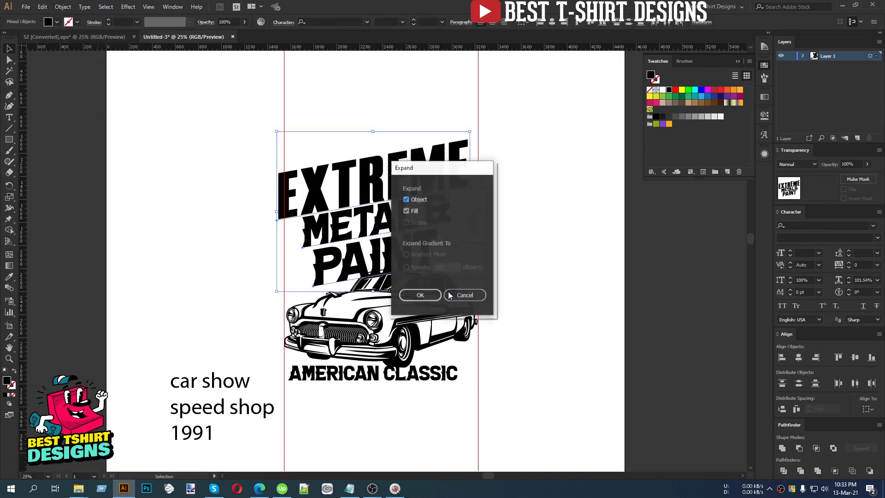
{"action": "left_click", "coordinate": [420, 295]}
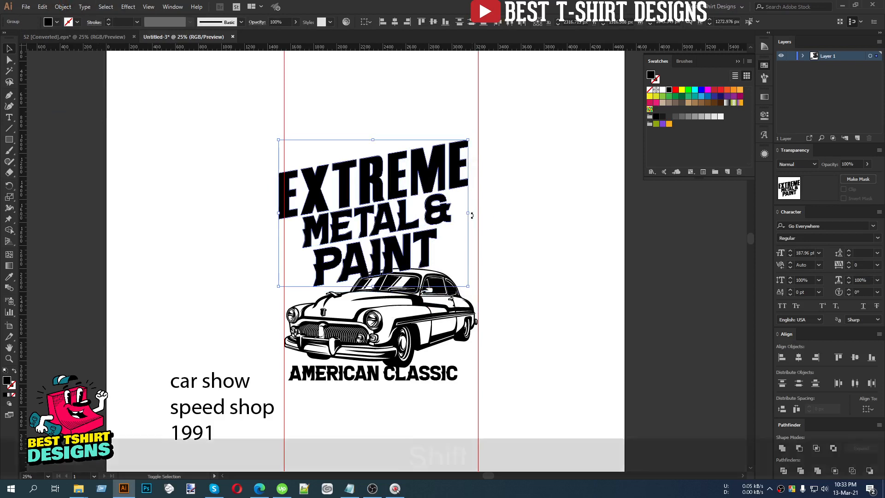
Scale the "EXTREME METAL & PAINT" lettering proportionally to span the two guides and raise it slightly over the car's roof
{"action": "left_click_drag", "start_coordinate": [468, 213], "coordinate": [479, 214]}
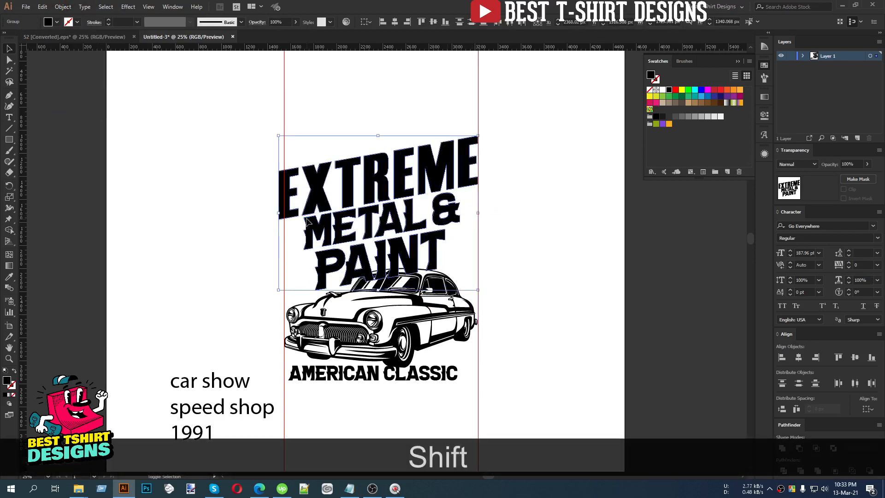
{"action": "left_click_drag", "start_coordinate": [280, 215], "coordinate": [286, 214]}
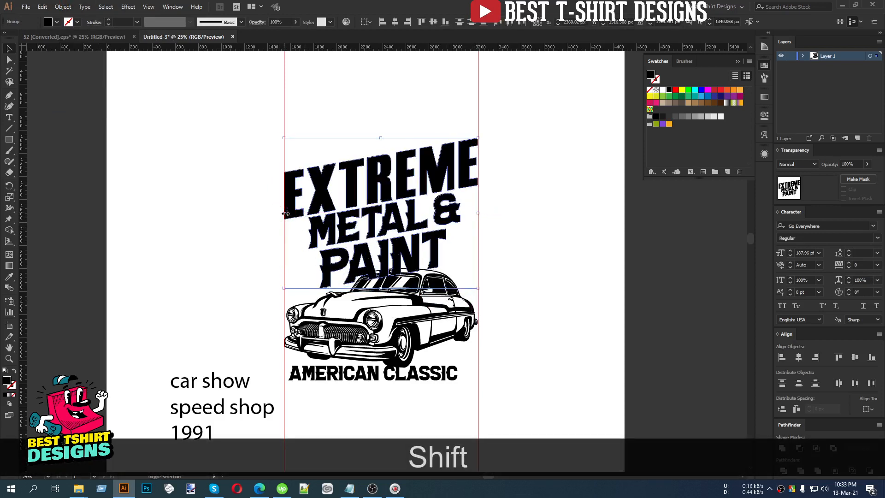
{"action": "key", "text": "shift+Up"}
{"action": "key", "text": "shift+Up"}
{"action": "key", "text": "shift+Up"}
{"action": "key", "text": "shift+Up"}
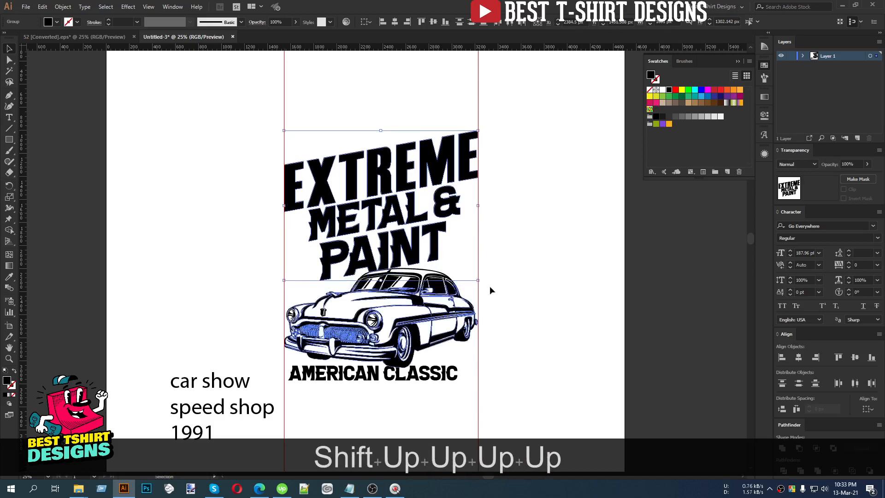
{"action": "left_click", "coordinate": [532, 291]}
Convert "AMERICAN CLASSIC" to outlines and scale it proportionally to span the two guides
{"action": "scroll", "coordinate": [531, 295], "scroll_direction": "down", "scroll_amount": 2}
{"action": "left_click", "coordinate": [442, 343]}
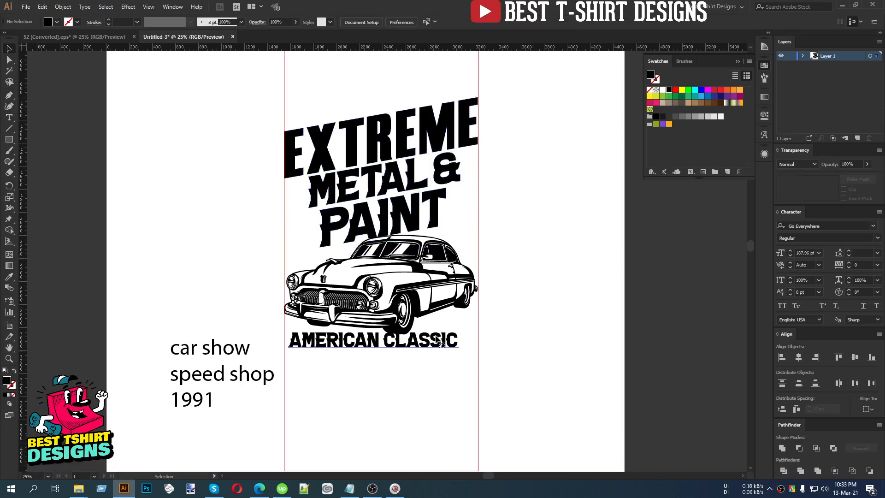
{"action": "right_click", "coordinate": [436, 344]}
{"action": "left_click", "coordinate": [476, 221]}
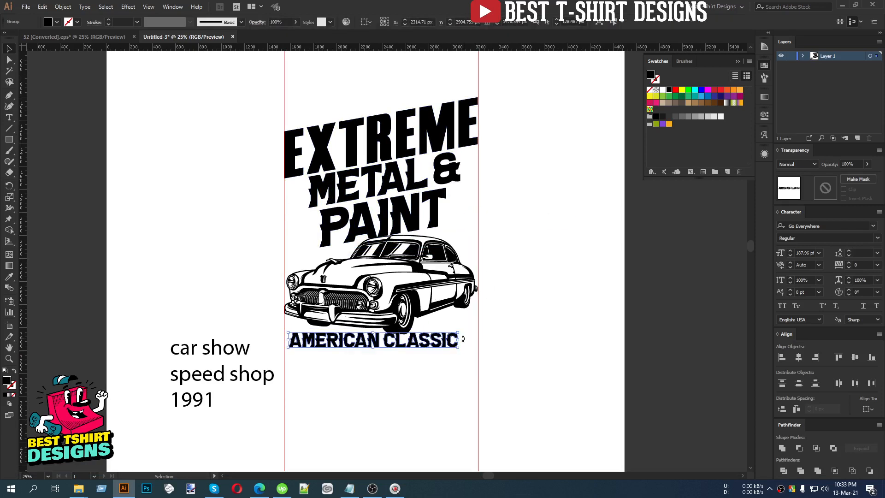
{"action": "left_click_drag", "start_coordinate": [459, 340], "coordinate": [476, 341]}
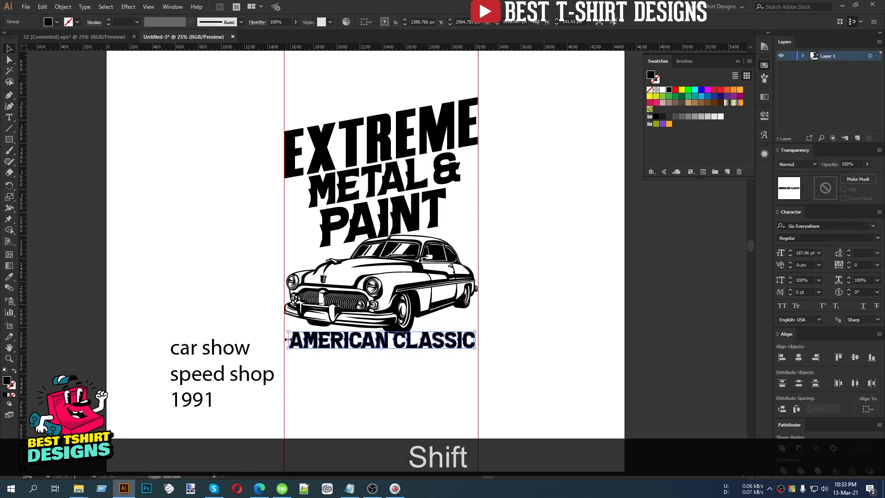
{"action": "left_click_drag", "start_coordinate": [288, 340], "coordinate": [282, 339]}
{"action": "left_click_drag", "start_coordinate": [478, 340], "coordinate": [481, 340]}
{"action": "scroll", "coordinate": [508, 367], "scroll_direction": "down", "scroll_amount": 1}
Place "car show" below "AMERICAN CLASSIC", set it in Explorer Script Regular and enlarge it to about 554 pt
{"action": "left_click_drag", "start_coordinate": [220, 334], "coordinate": [400, 352]}
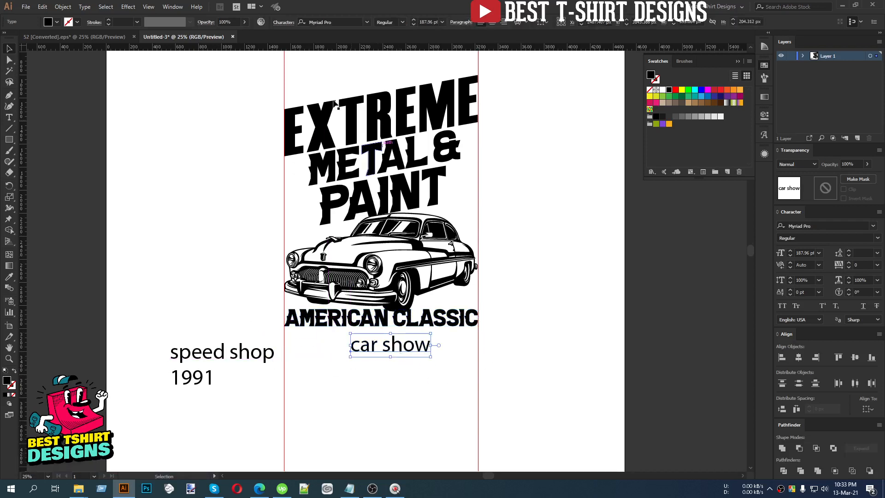
{"action": "left_click", "coordinate": [359, 23]}
{"action": "type", "text": "ex"}
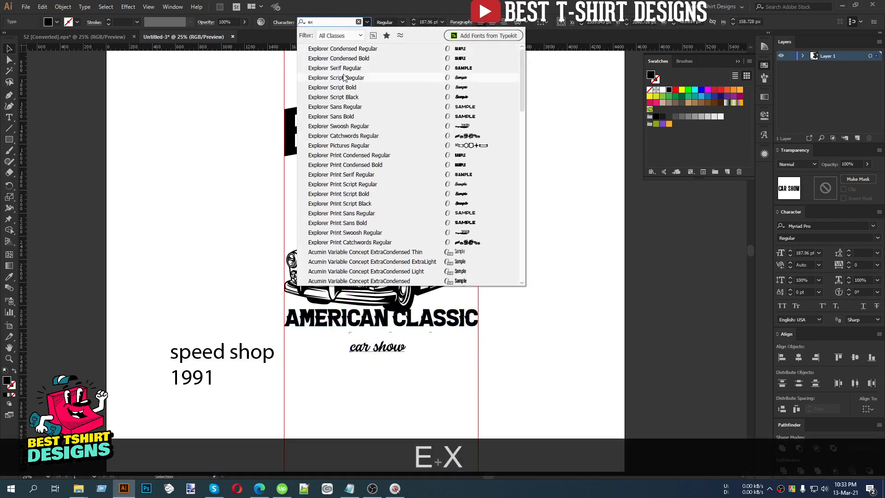
{"action": "left_click", "coordinate": [346, 78]}
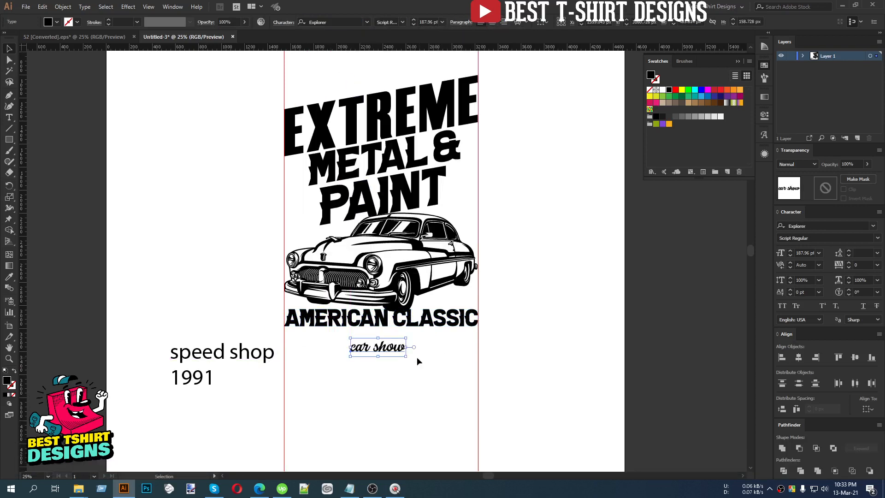
{"action": "left_click_drag", "start_coordinate": [406, 356], "coordinate": [459, 375]}
{"action": "scroll", "coordinate": [387, 364], "scroll_direction": "up", "scroll_amount": 1}
Capitalize the initial letters of the script line so that it reads "Car Show"
{"action": "key", "text": "alt+t"}
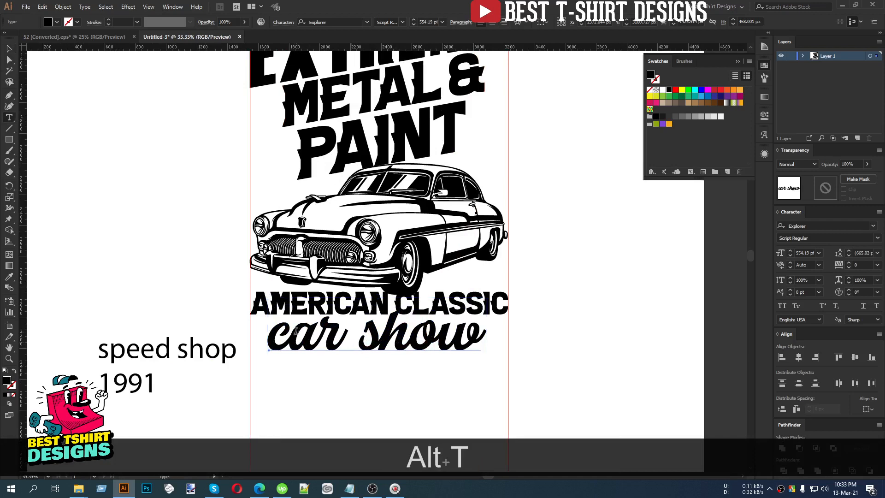
{"action": "left_click_drag", "start_coordinate": [298, 334], "coordinate": [273, 336]}
{"action": "type", "text": "E"}
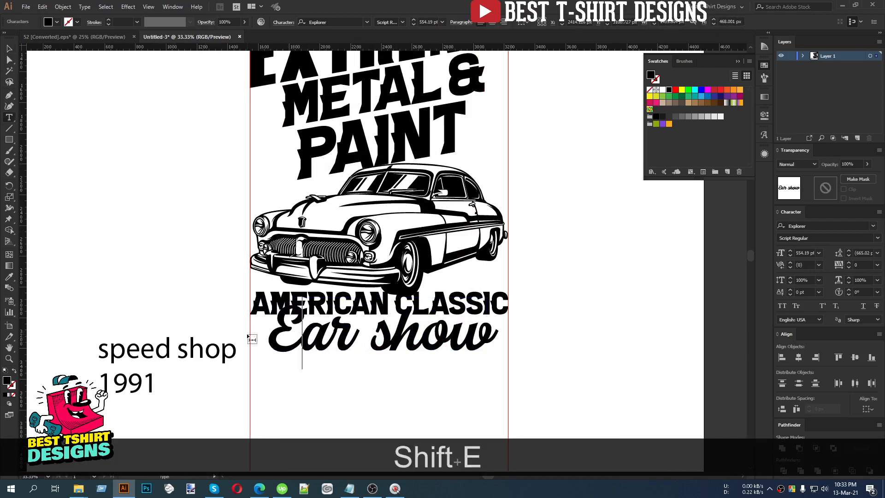
{"action": "key", "text": "shift+BackSpace"}
{"action": "type", "text": "C"}
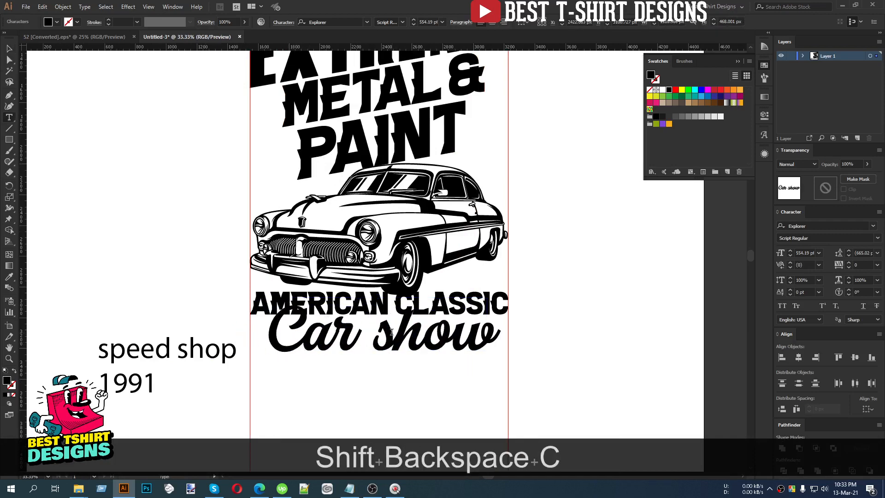
{"action": "left_click_drag", "start_coordinate": [392, 332], "coordinate": [374, 340]}
{"action": "type", "text": "S"}
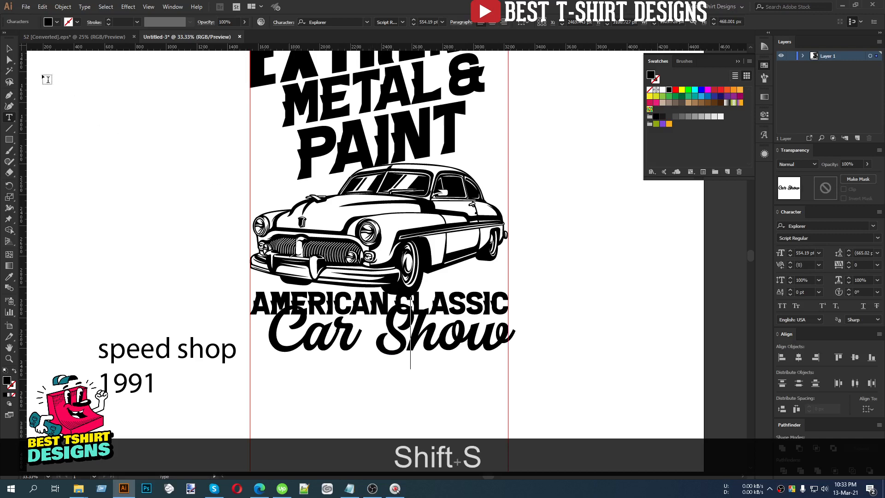
Reduce "Car Show" to about 435 pt, centre it beneath "AMERICAN CLASSIC" and convert it to outlines
{"action": "left_click", "coordinate": [9, 48]}
{"action": "left_click_drag", "start_coordinate": [513, 333], "coordinate": [447, 333]}
{"action": "scroll", "coordinate": [446, 337], "scroll_direction": "up", "scroll_amount": 2}
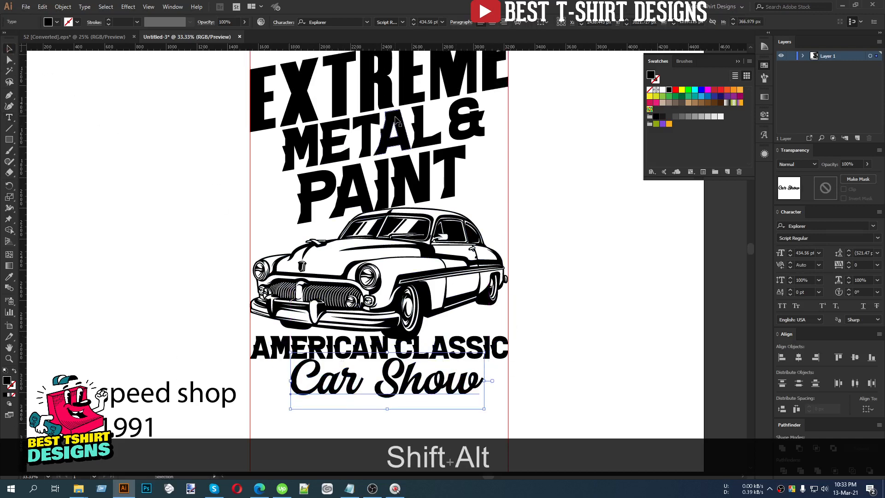
{"action": "scroll", "coordinate": [444, 353], "scroll_direction": "down", "scroll_amount": 2}
{"action": "right_click", "coordinate": [419, 338]}
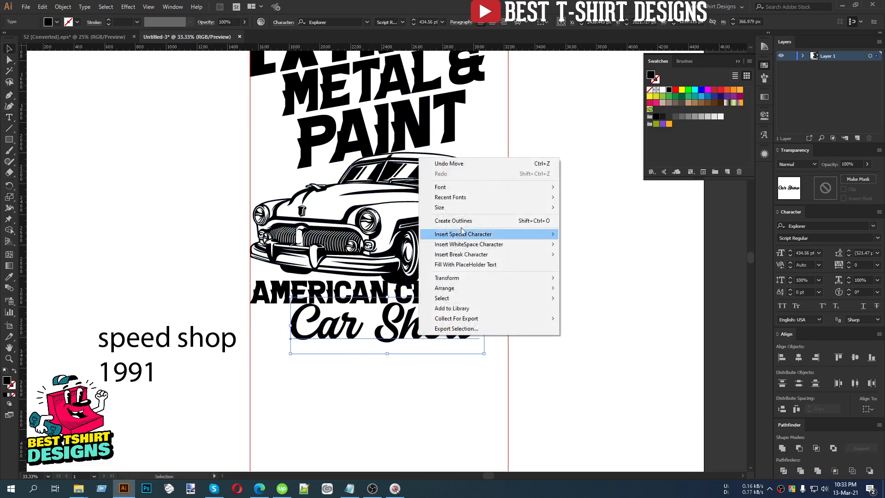
{"action": "left_click", "coordinate": [463, 223]}
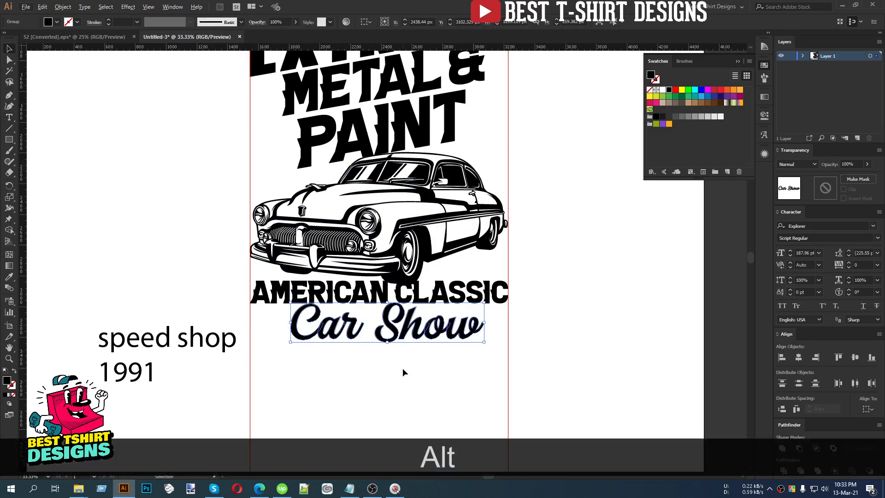
{"action": "scroll", "coordinate": [403, 368], "scroll_direction": "down", "scroll_amount": 1}
{"action": "left_click", "coordinate": [403, 367]}
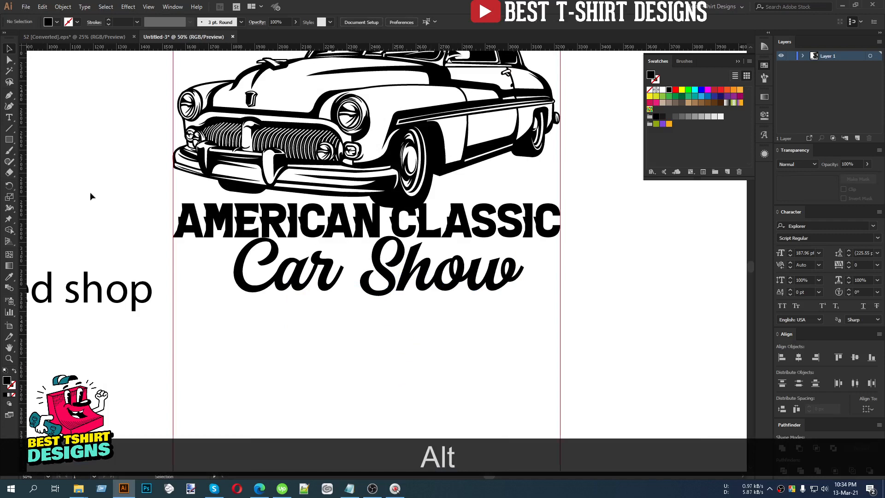
Draw a closed black swoosh beneath "Car Show" with a straight top edge about 1097 px long, curling up to the final "w"
{"action": "left_click", "coordinate": [9, 96]}
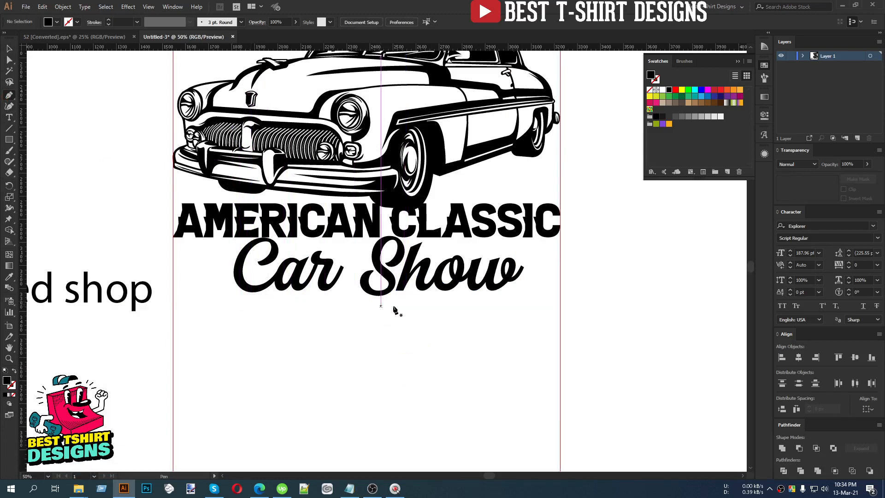
{"action": "left_click", "coordinate": [244, 302]}
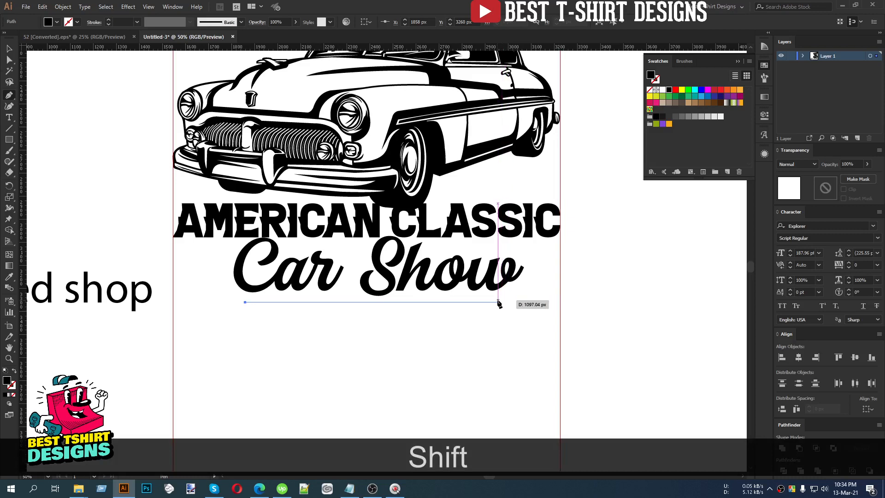
{"action": "left_click", "coordinate": [498, 303]}
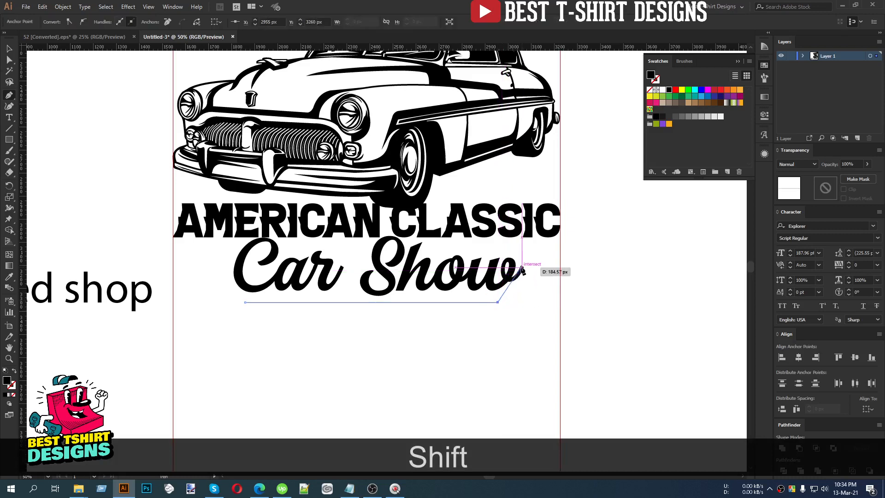
{"action": "left_click_drag", "start_coordinate": [519, 267], "coordinate": [173, 381]}
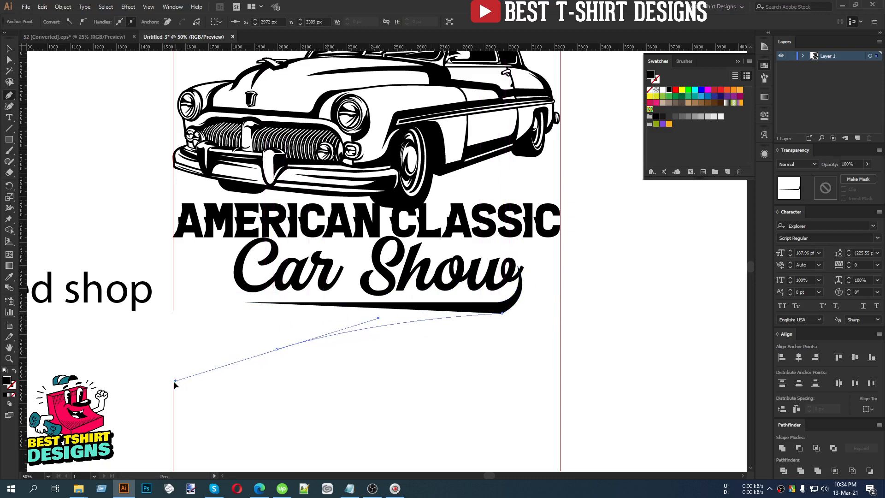
{"action": "left_click", "coordinate": [276, 349]}
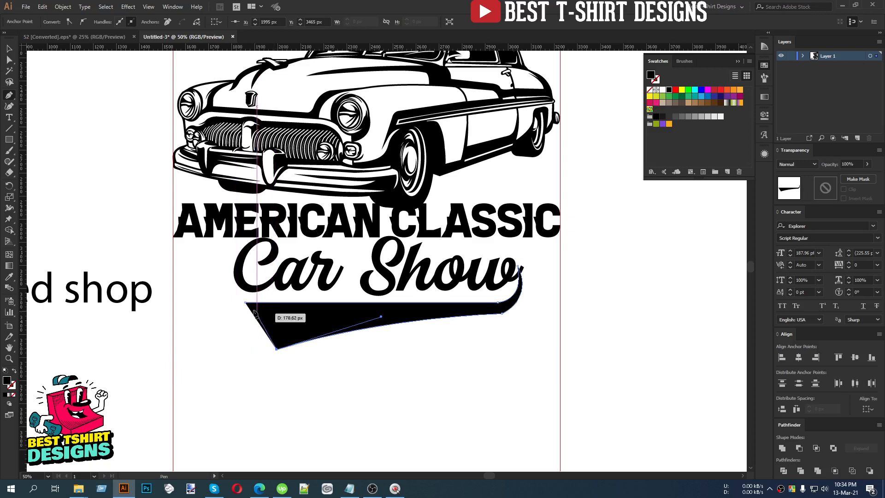
{"action": "left_click_drag", "start_coordinate": [245, 302], "coordinate": [212, 292]}
{"action": "key", "text": "v"}
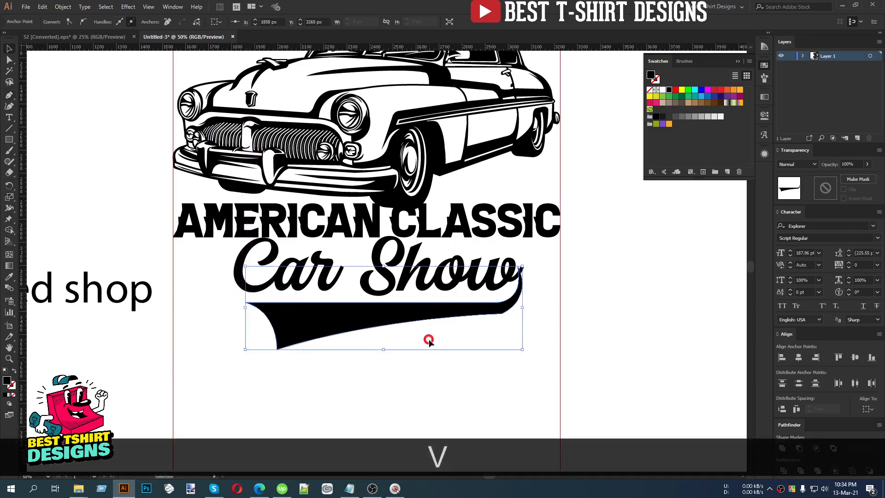
{"action": "left_click", "coordinate": [456, 332]}
Move the swoosh's lower-left tip to about X 2030 px, Y 3411 px and lengthen its handle along the underside
{"action": "scroll", "coordinate": [462, 327], "scroll_direction": "up", "scroll_amount": 1, "text": "alt"}
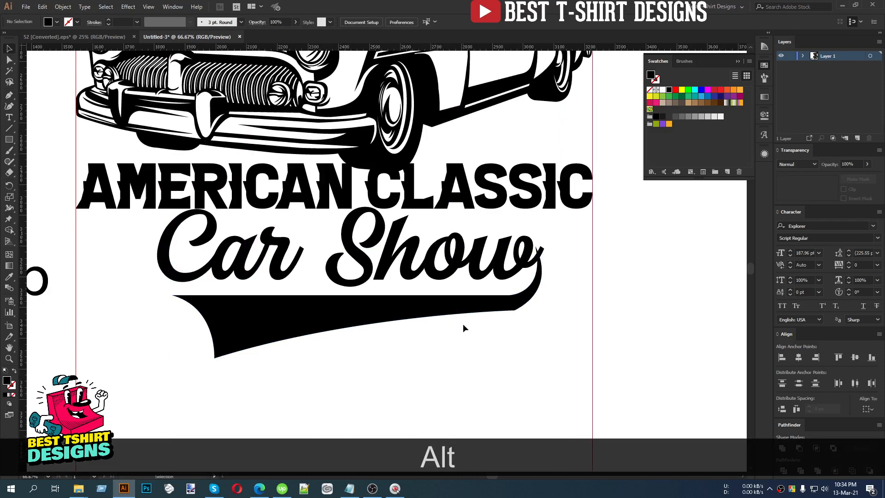
{"action": "key", "text": "a"}
{"action": "left_click", "coordinate": [515, 311]}
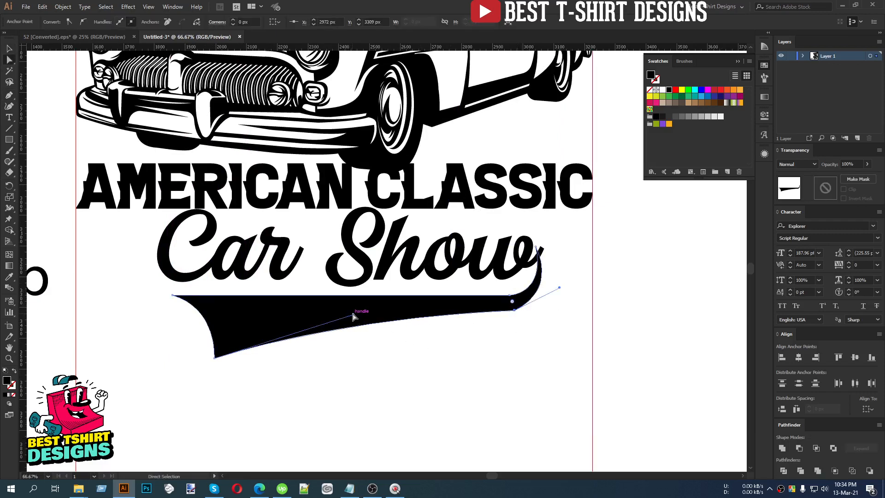
{"action": "left_click_drag", "start_coordinate": [216, 360], "coordinate": [226, 343]}
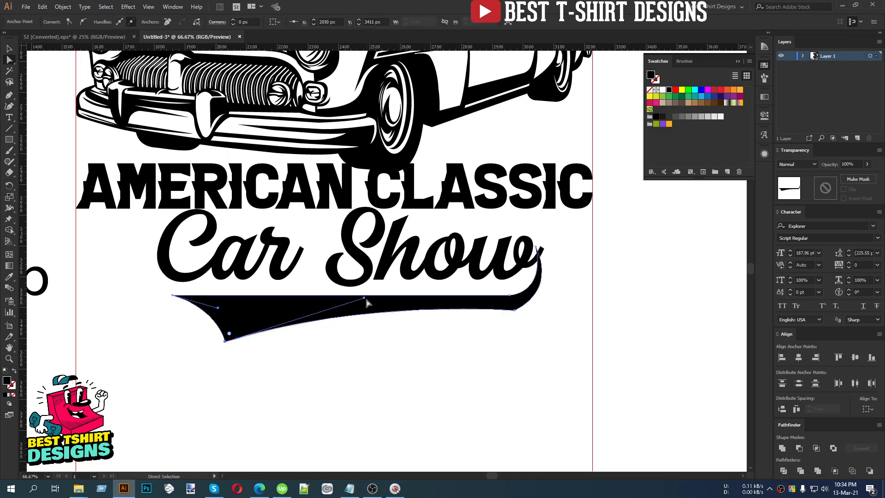
{"action": "left_click_drag", "start_coordinate": [365, 301], "coordinate": [464, 299]}
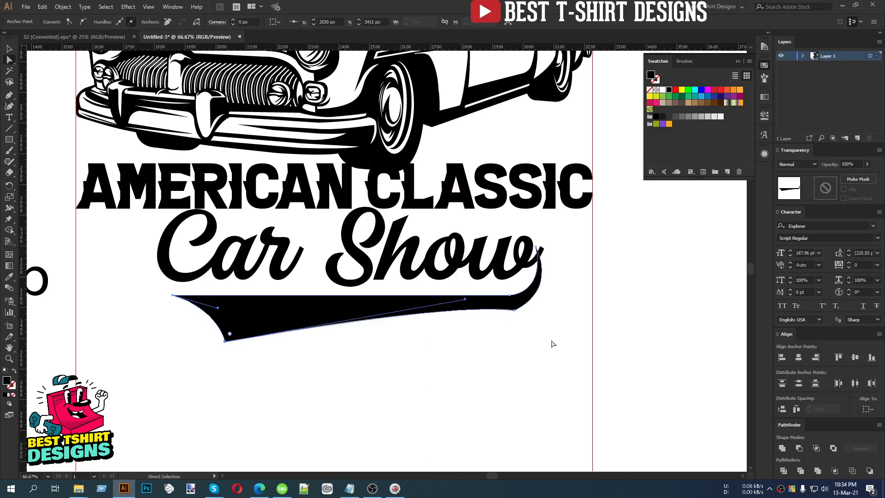
Try converting the swoosh's lower-right anchor to smooth and stretching its handle along the underside, and undo it
{"action": "left_click", "coordinate": [514, 310]}
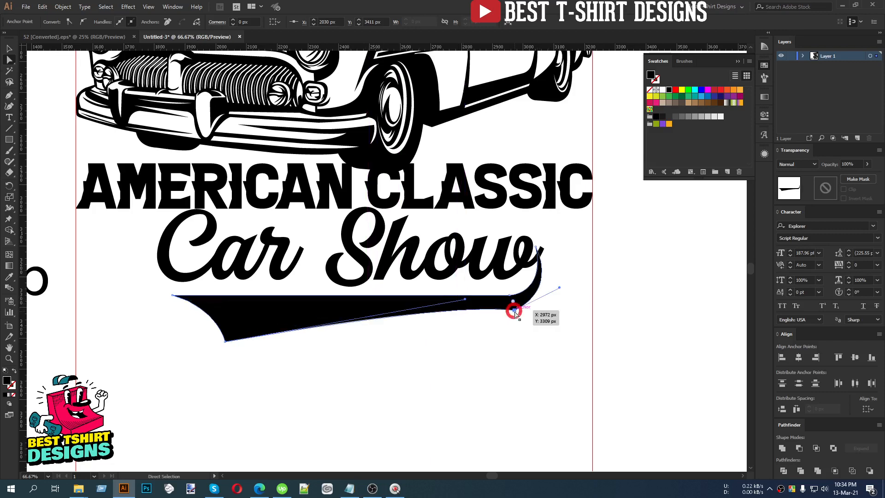
{"action": "left_click", "coordinate": [82, 23]}
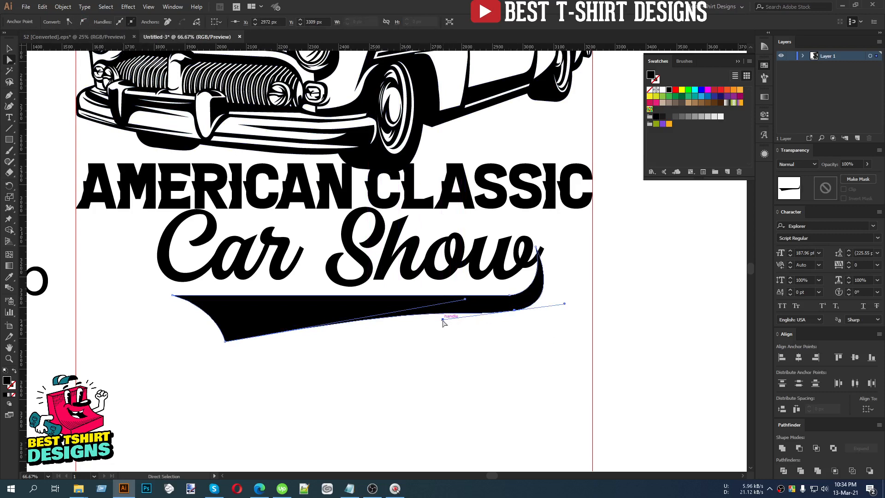
{"action": "left_click_drag", "start_coordinate": [440, 319], "coordinate": [354, 319]}
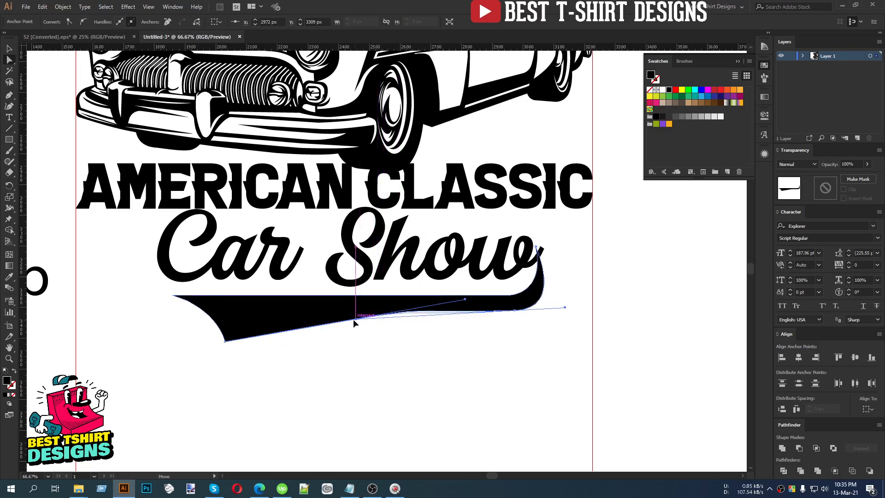
{"action": "key", "text": "ctrl+z"}
{"action": "key", "text": "ctrl+z"}
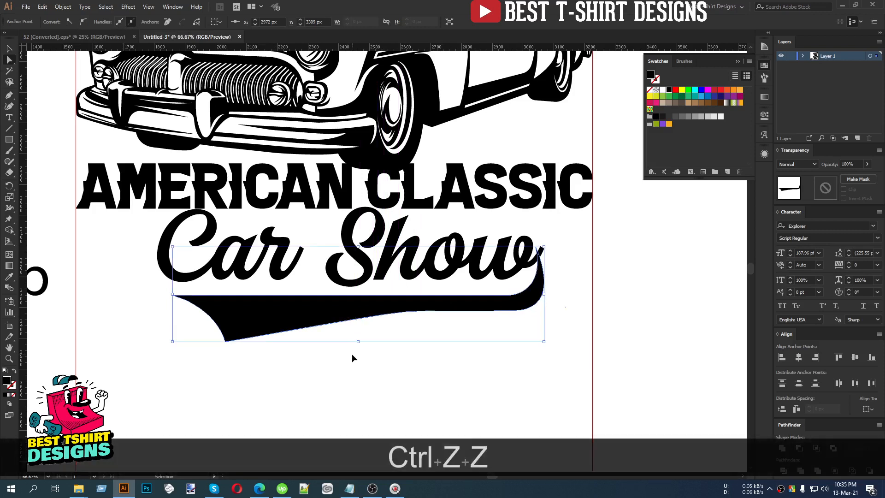
{"action": "key", "text": "ctrl+z"}
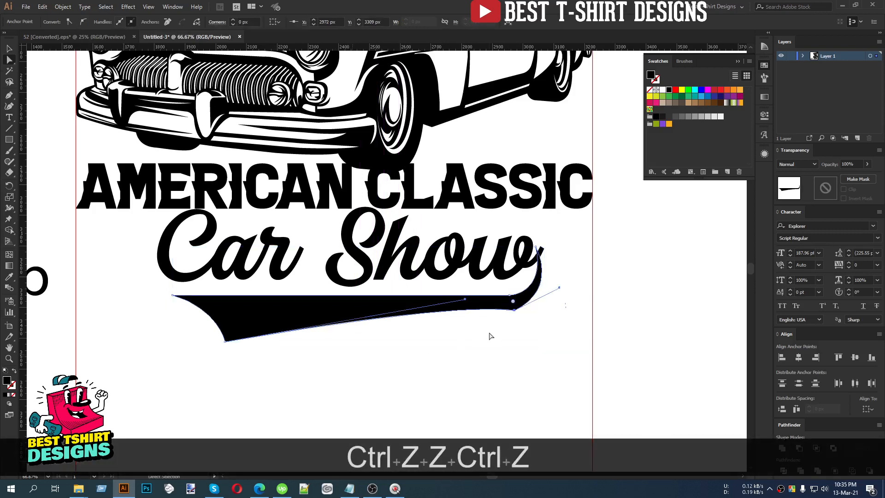
Convert the swoosh's lower-right anchor to a smooth point and tilt its outer handle upward to round the bend
{"action": "key", "text": "v"}
{"action": "left_click", "coordinate": [543, 312]}
{"action": "scroll", "coordinate": [543, 311], "scroll_direction": "up", "scroll_amount": 1}
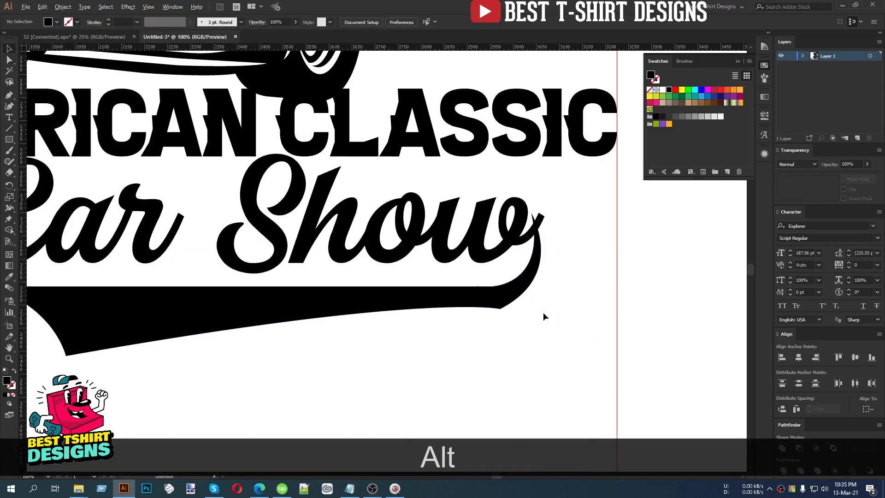
{"action": "scroll", "coordinate": [509, 311], "scroll_direction": "down", "scroll_amount": 1}
{"action": "scroll", "coordinate": [509, 312], "scroll_direction": "up", "scroll_amount": 2}
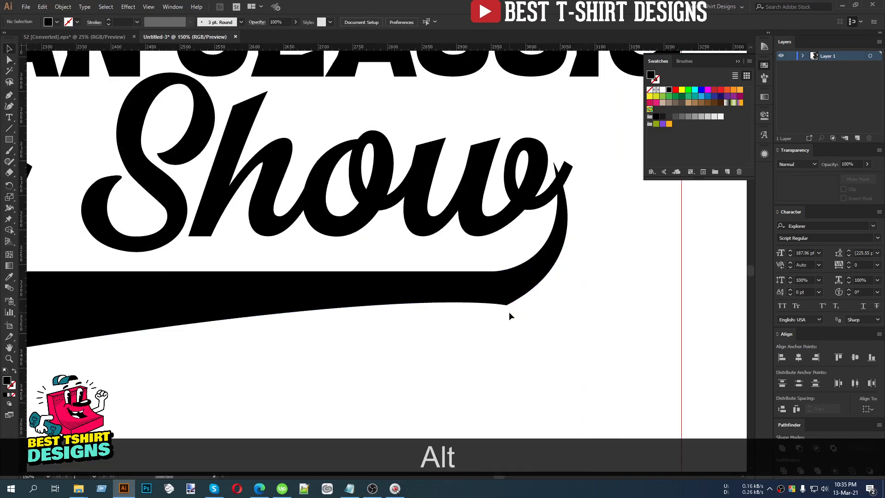
{"action": "key", "text": "a"}
{"action": "left_click", "coordinate": [507, 305]}
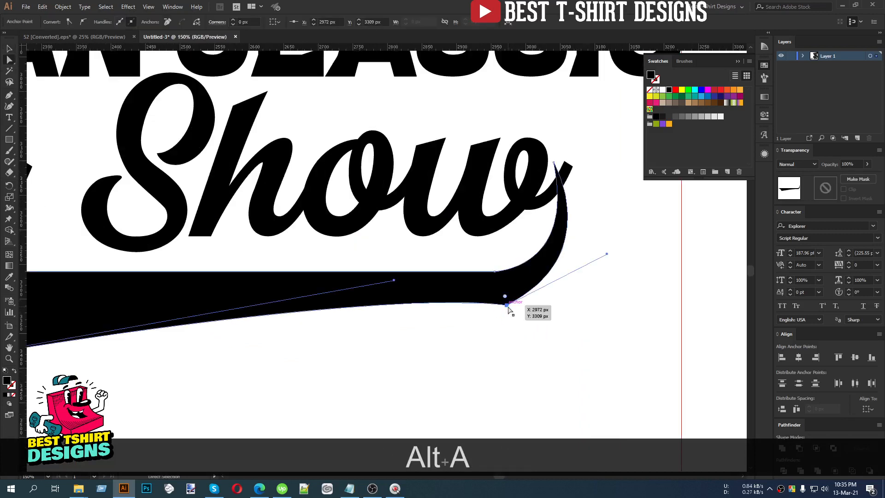
{"action": "left_click", "coordinate": [83, 22]}
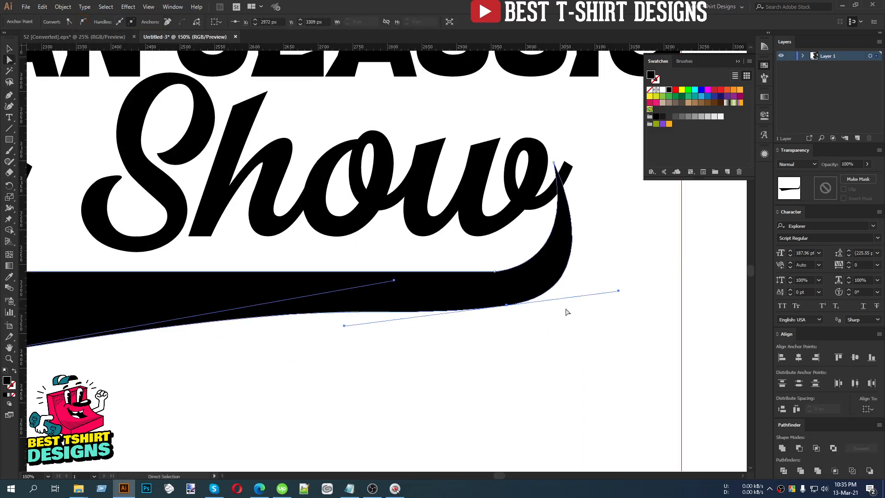
{"action": "left_click_drag", "start_coordinate": [619, 292], "coordinate": [628, 252]}
Even out the swoosh's underside with the curve handles and raise its lower-left tip to about X 2088 px, Y 3368 px
{"action": "scroll", "coordinate": [629, 255], "scroll_direction": "down", "scroll_amount": 1}
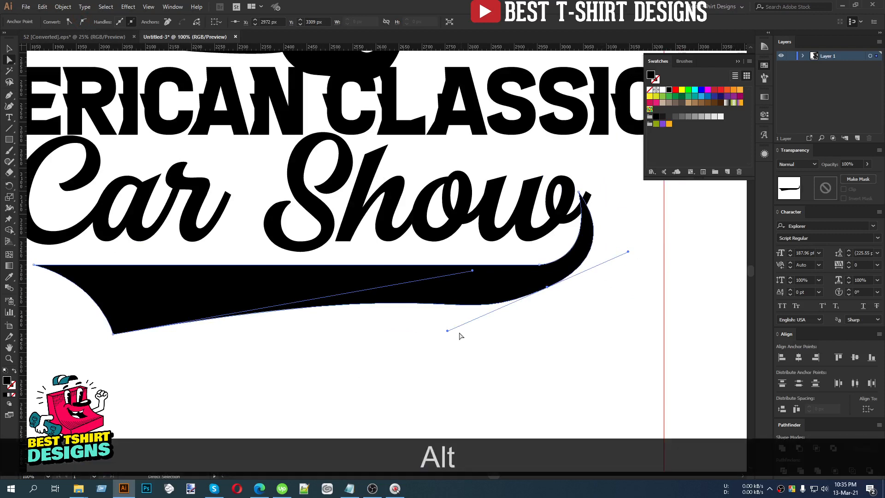
{"action": "left_click_drag", "start_coordinate": [475, 273], "coordinate": [459, 285]}
{"action": "left_click_drag", "start_coordinate": [447, 332], "coordinate": [438, 310]}
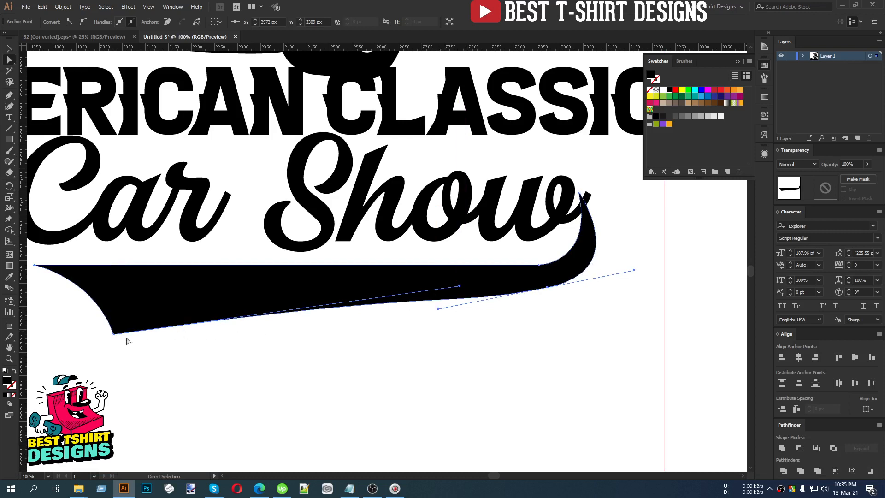
{"action": "left_click_drag", "start_coordinate": [114, 336], "coordinate": [140, 314]}
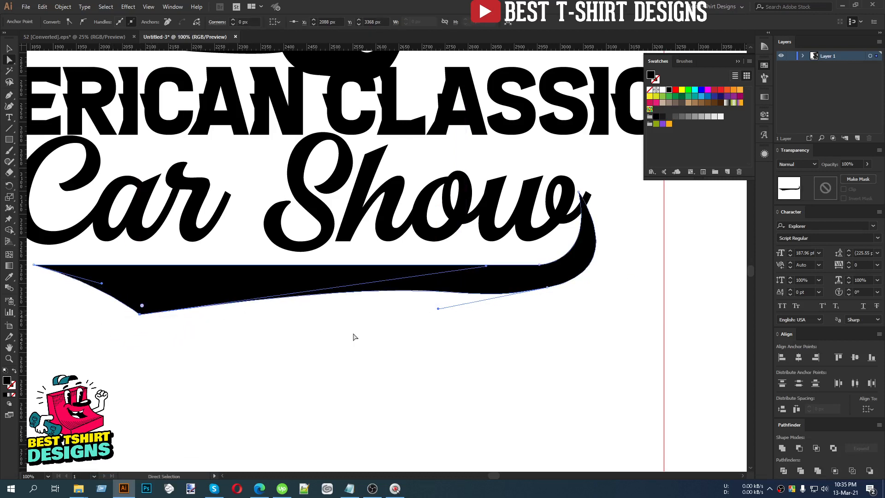
{"action": "key", "text": "v"}
{"action": "scroll", "coordinate": [353, 333], "scroll_direction": "down", "scroll_amount": 1}
{"action": "left_click", "coordinate": [355, 333]}
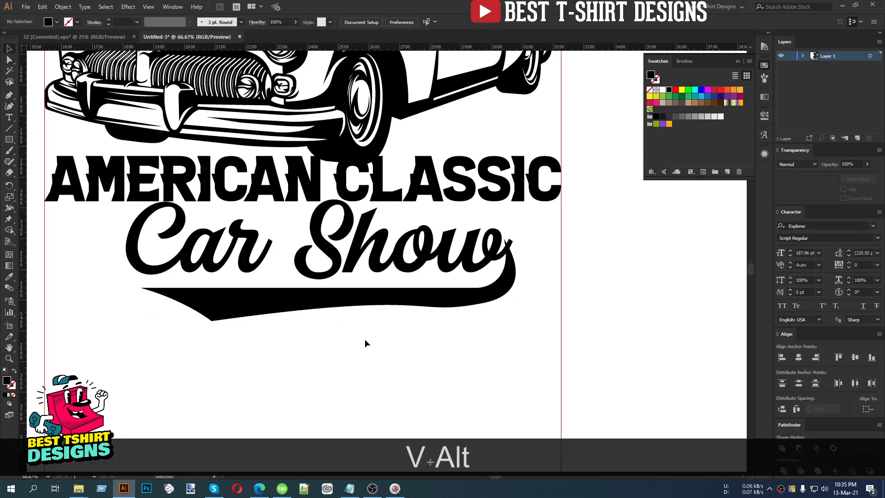
Try trimming the swoosh's lower and outer edges with the Eraser, undo both strokes and deselect it
{"action": "left_click", "coordinate": [513, 288]}
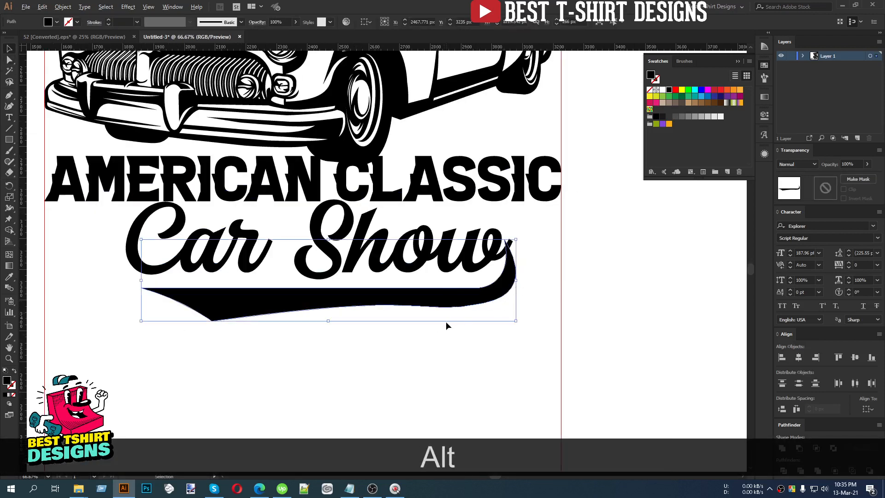
{"action": "scroll", "coordinate": [447, 323], "scroll_direction": "up", "scroll_amount": 1}
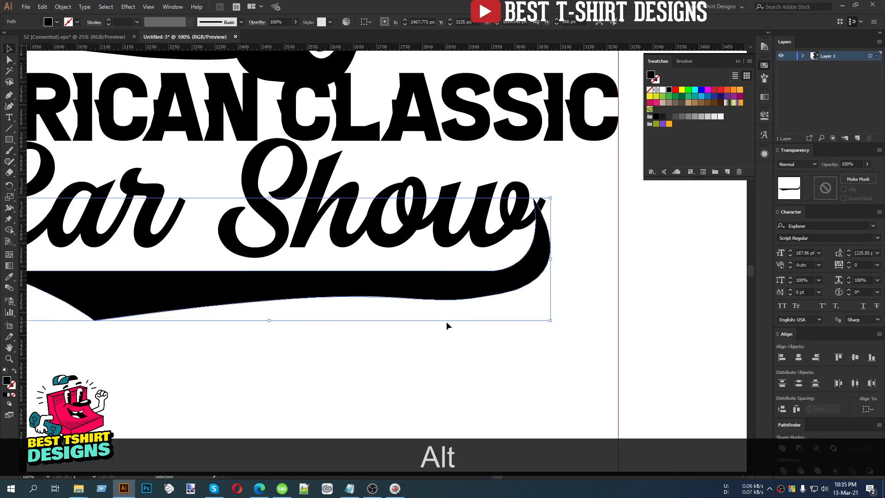
{"action": "key", "text": "shift+e"}
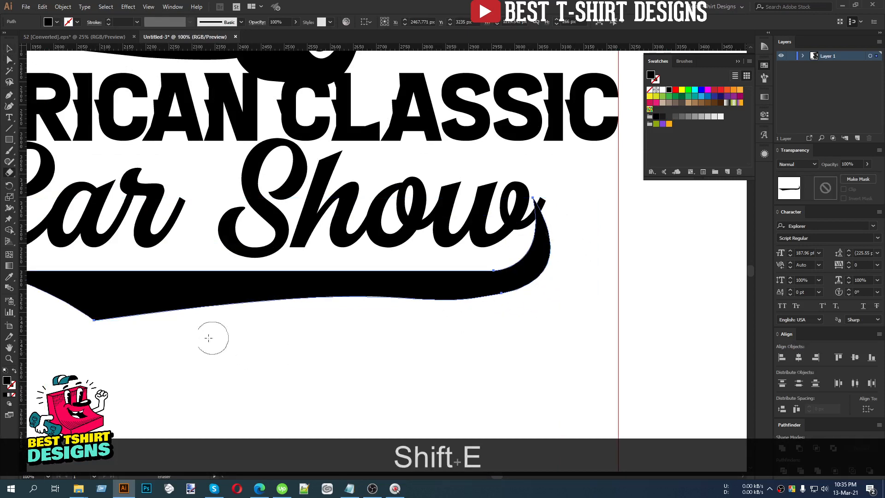
{"action": "mouse_move", "coordinate": [92, 338]}
{"action": "left_mouse_down"}
{"action": "mouse_move", "coordinate": [486, 303]}
{"action": "mouse_move", "coordinate": [549, 293]}
{"action": "mouse_move", "coordinate": [625, 251]}
{"action": "left_mouse_up"}
{"action": "mouse_move", "coordinate": [557, 201]}
{"action": "left_mouse_down"}
{"action": "mouse_move", "coordinate": [568, 246]}
{"action": "mouse_move", "coordinate": [546, 278]}
{"action": "left_mouse_up"}
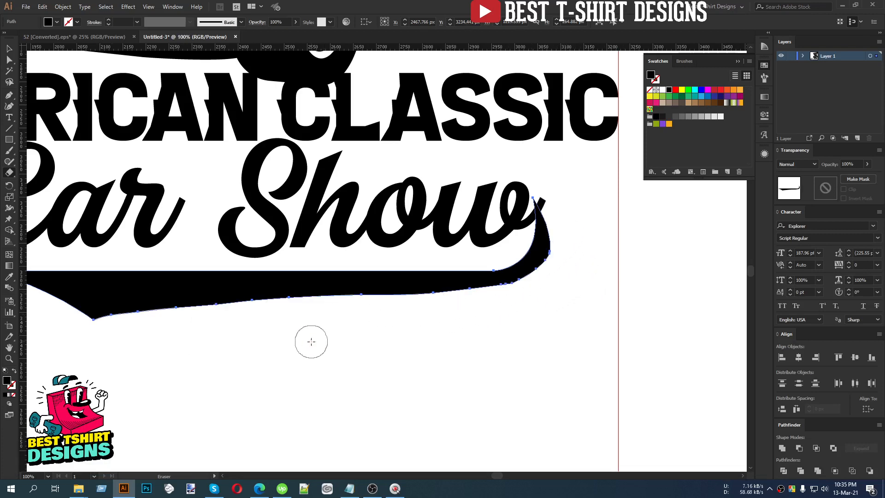
{"action": "key", "text": "ctrl+z"}
{"action": "key", "text": "ctrl+z"}
{"action": "key", "text": "v"}
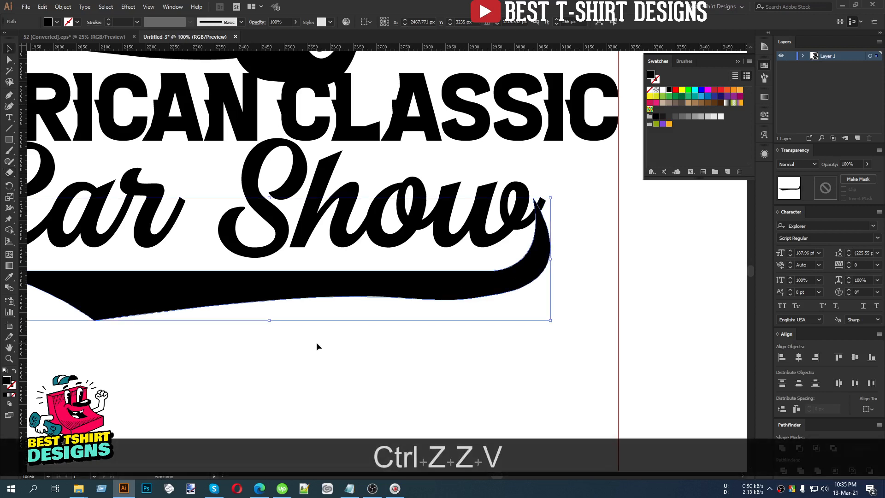
{"action": "left_click", "coordinate": [316, 342]}
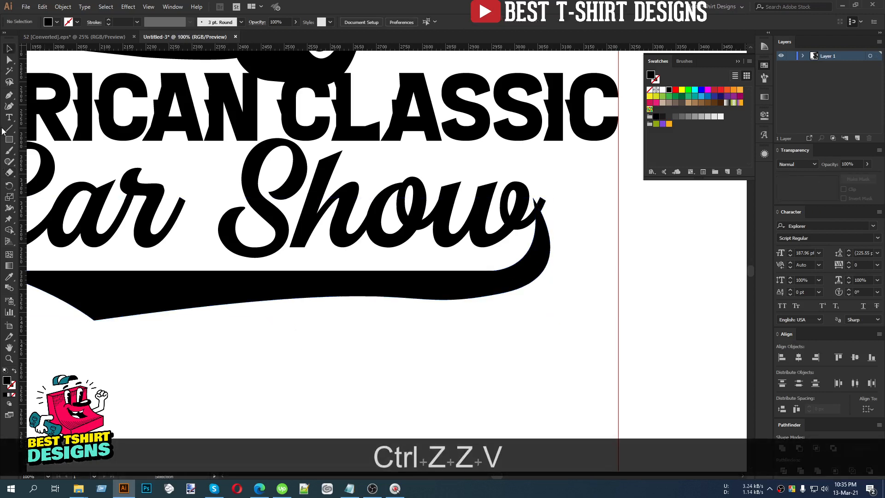
Draw an open curved path with the Pen tool through the swoosh, from its lower-left tip up past the curled end
{"action": "left_click", "coordinate": [91, 319]}
{"action": "left_click_drag", "start_coordinate": [442, 284], "coordinate": [640, 286]}
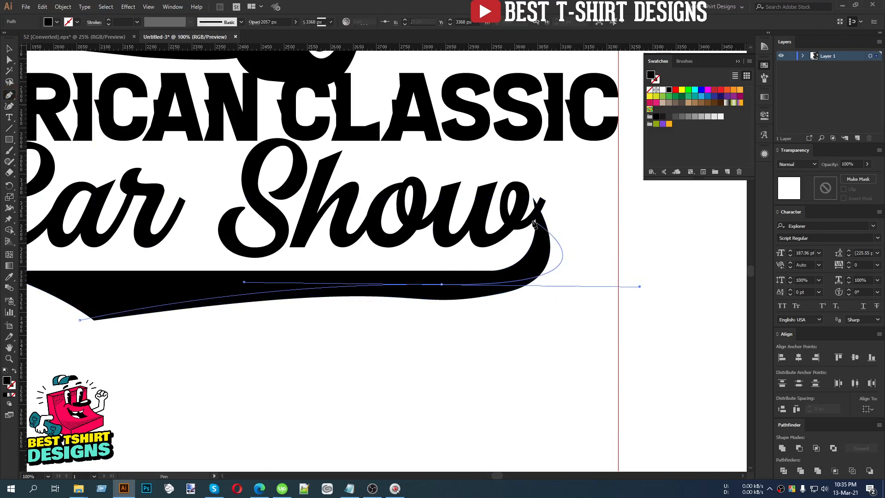
{"action": "left_click", "coordinate": [442, 284]}
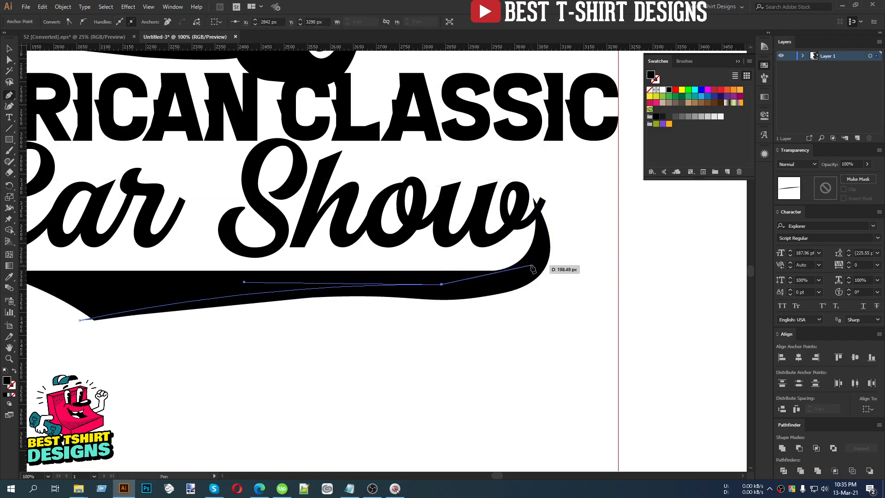
{"action": "left_click_drag", "start_coordinate": [533, 266], "coordinate": [543, 240]}
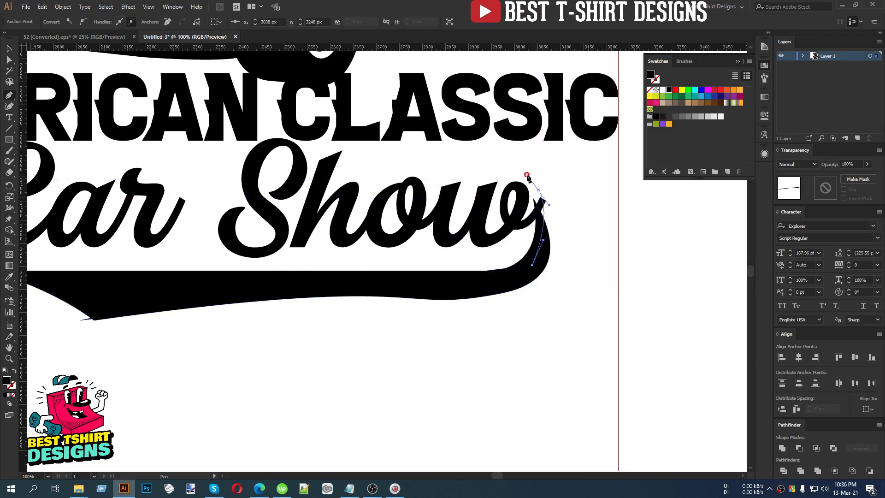
{"action": "left_click_drag", "start_coordinate": [527, 176], "coordinate": [530, 179]}
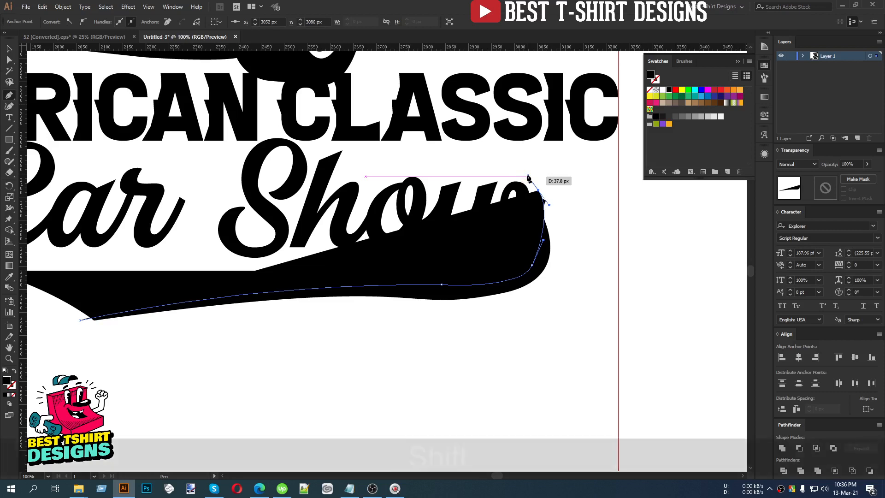
Trim the swoosh's lower and outer edge along the drawn path with the Shape Builder and delete the leftover path
{"action": "key", "text": "shift+x"}
{"action": "key", "text": "v"}
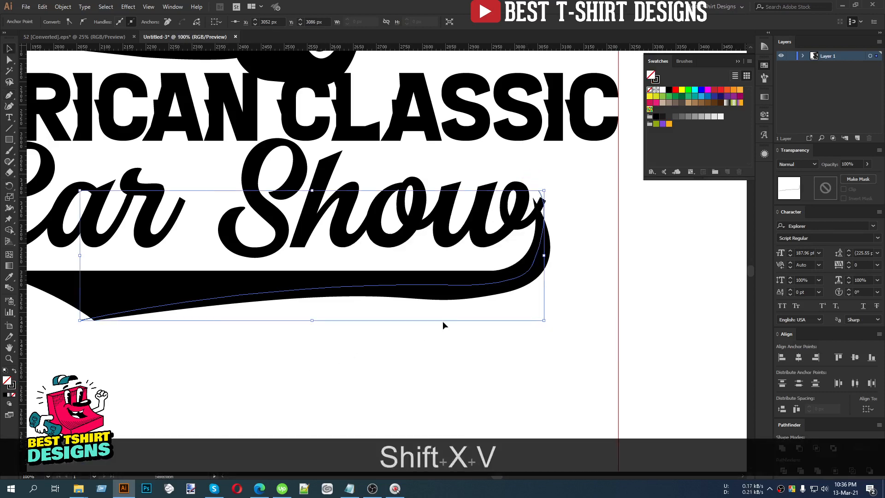
{"action": "left_click", "coordinate": [438, 281], "text": "shift"}
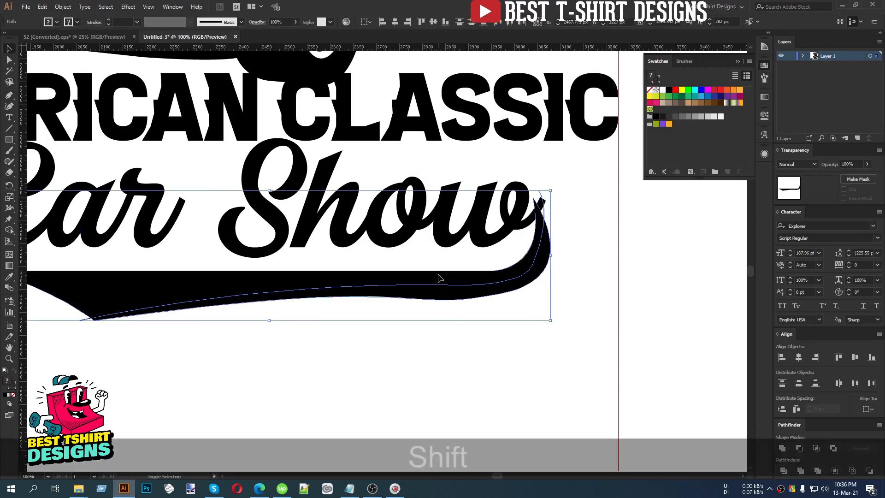
{"action": "key", "text": "shift+m"}
{"action": "left_click", "coordinate": [437, 298], "text": "alt"}
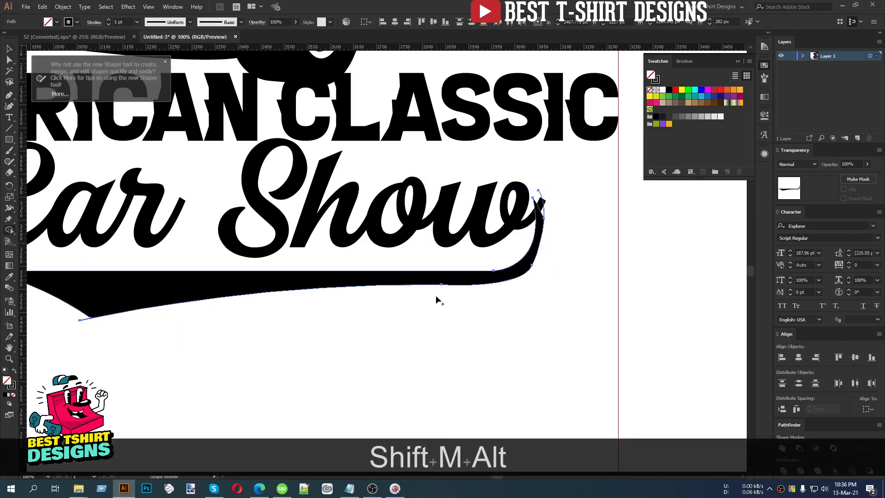
{"action": "key", "text": "v"}
{"action": "left_click", "coordinate": [518, 320]}
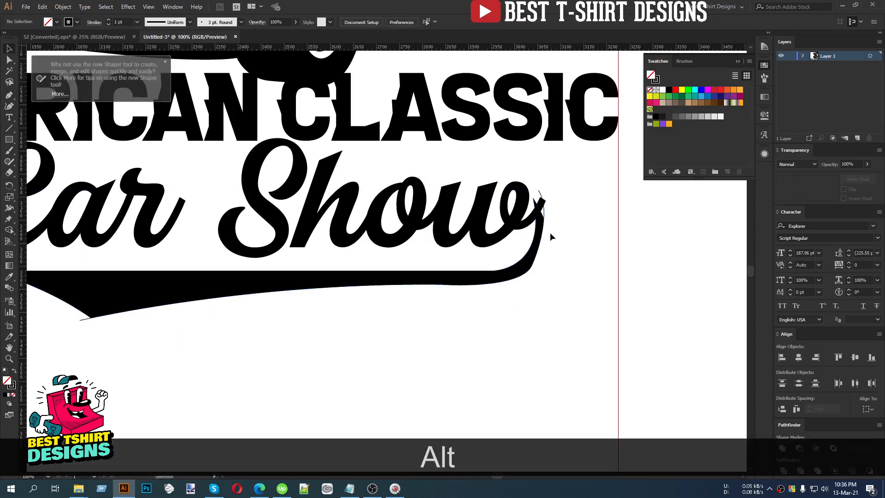
{"action": "scroll", "coordinate": [540, 198], "scroll_direction": "up", "scroll_amount": 1}
{"action": "left_click", "coordinate": [535, 185]}
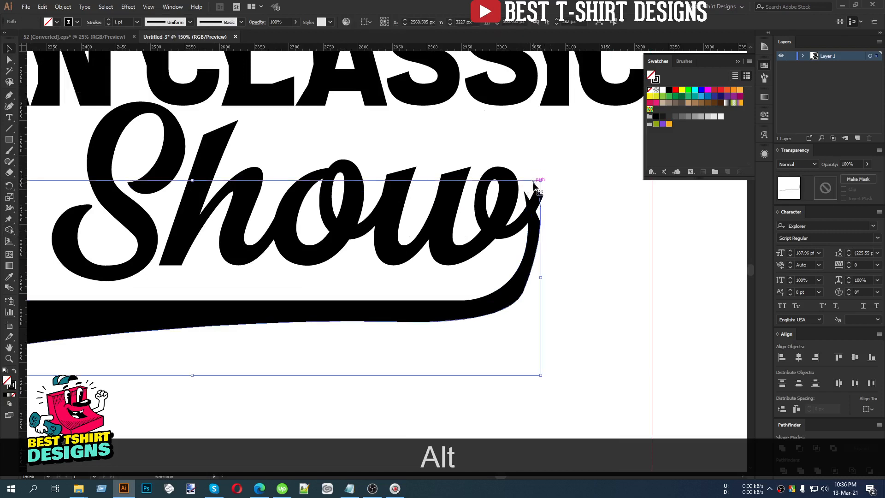
{"action": "key", "text": "Delete"}
Reshape the swoosh's curled end beside the "w" with its curve handle and deselect it
{"action": "key", "text": "a"}
{"action": "left_click_drag", "start_coordinate": [543, 220], "coordinate": [539, 200]}
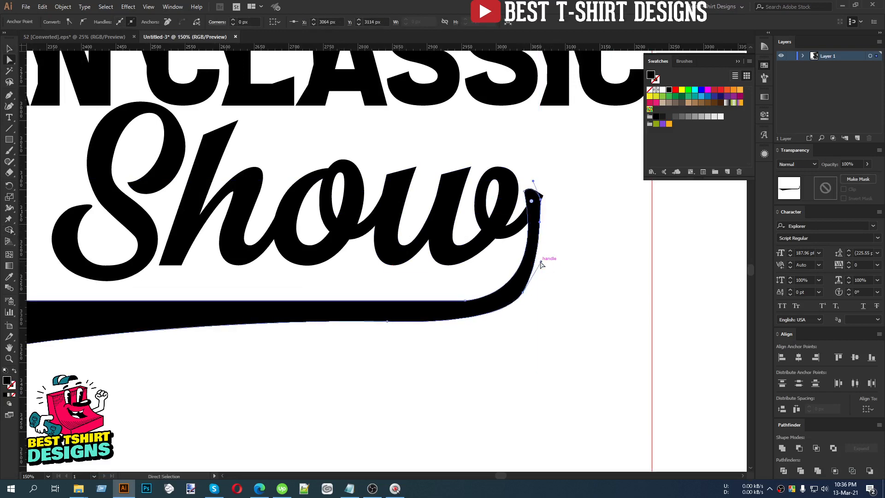
{"action": "key", "text": "v"}
{"action": "scroll", "coordinate": [567, 259], "scroll_direction": "down", "scroll_amount": 2}
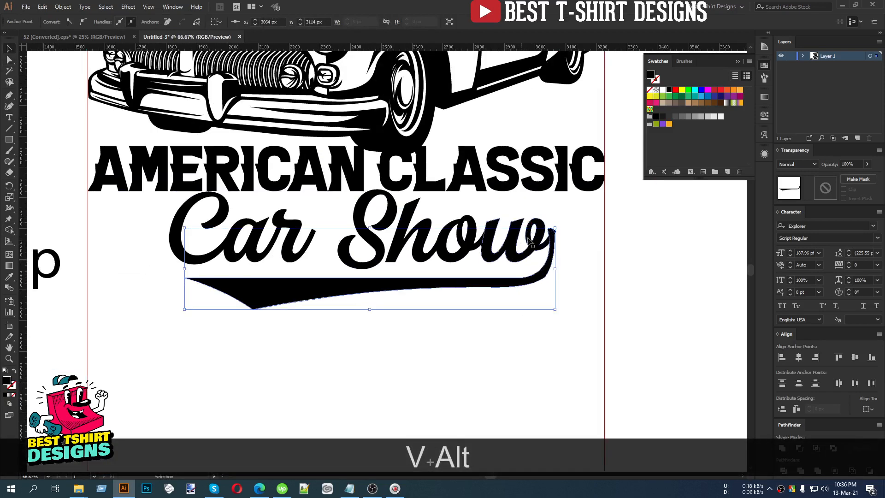
{"action": "left_click", "coordinate": [451, 335]}
Cut off the pieces protruding around the "w" tail where "Car Show" and the swoosh overlap, using the Shape Builder
{"action": "scroll", "coordinate": [582, 242], "scroll_direction": "up", "scroll_amount": 2}
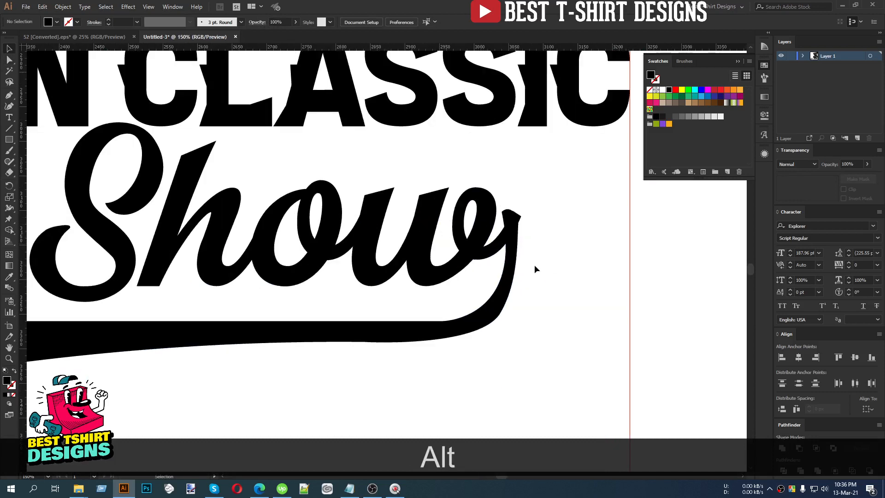
{"action": "left_click", "coordinate": [485, 232]}
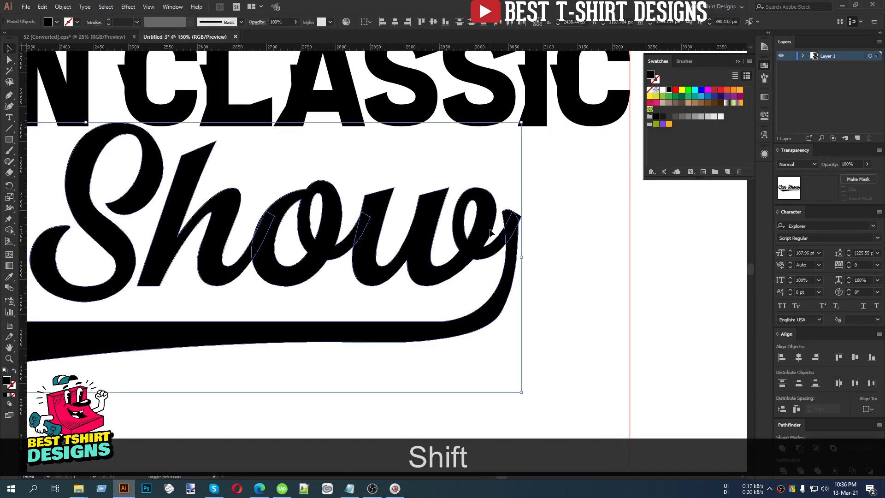
{"action": "key", "text": "shift+m"}
{"action": "scroll", "coordinate": [516, 217], "scroll_direction": "up", "scroll_amount": 4}
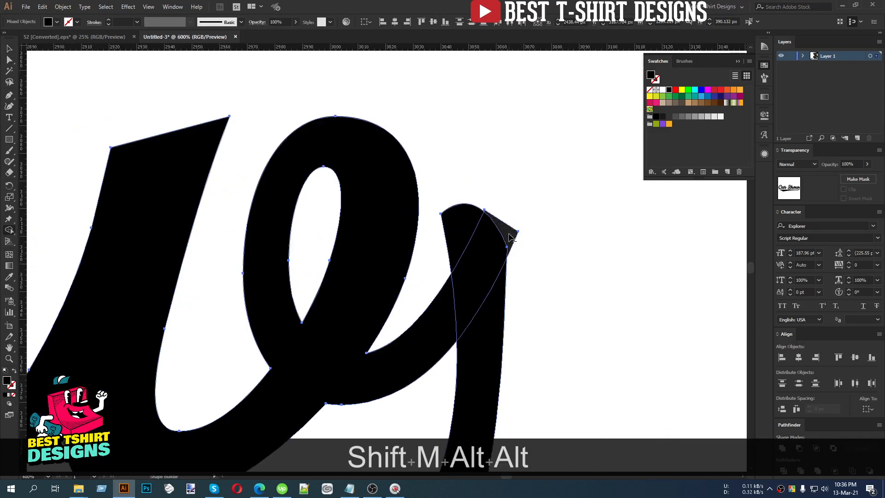
{"action": "left_click", "coordinate": [509, 234], "text": "alt"}
{"action": "left_click", "coordinate": [469, 224], "text": "alt"}
{"action": "scroll", "coordinate": [529, 219], "scroll_direction": "down", "scroll_amount": 4}
{"action": "scroll", "coordinate": [529, 223], "scroll_direction": "down", "scroll_amount": 3}
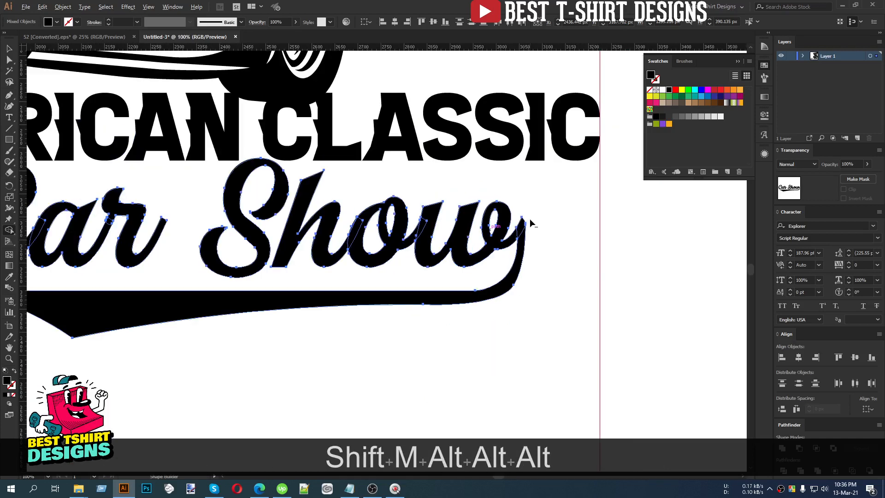
{"action": "key", "text": "v"}
{"action": "left_click", "coordinate": [370, 338]}
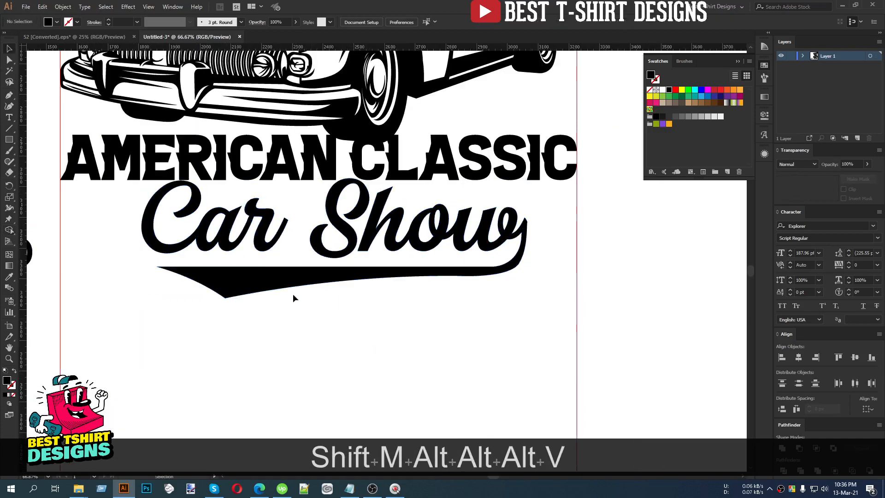
Nudge the swoosh closer to "Car Show" and slightly left, to about X 2456 px, Y 3212 px
{"action": "left_click", "coordinate": [292, 284]}
{"action": "key", "text": "Up"}
{"action": "key", "text": "Up"}
{"action": "key", "text": "Up"}
{"action": "key", "text": "Up"}
{"action": "key", "text": "Up"}
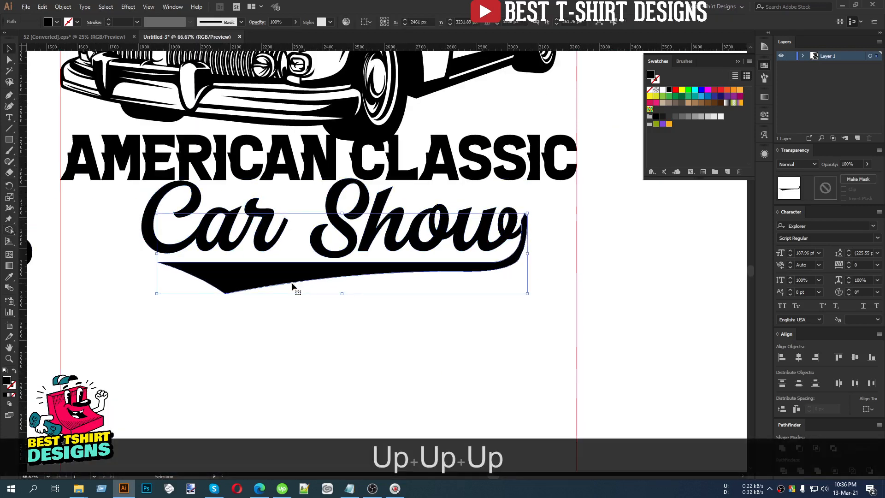
{"action": "key", "text": "Left"}
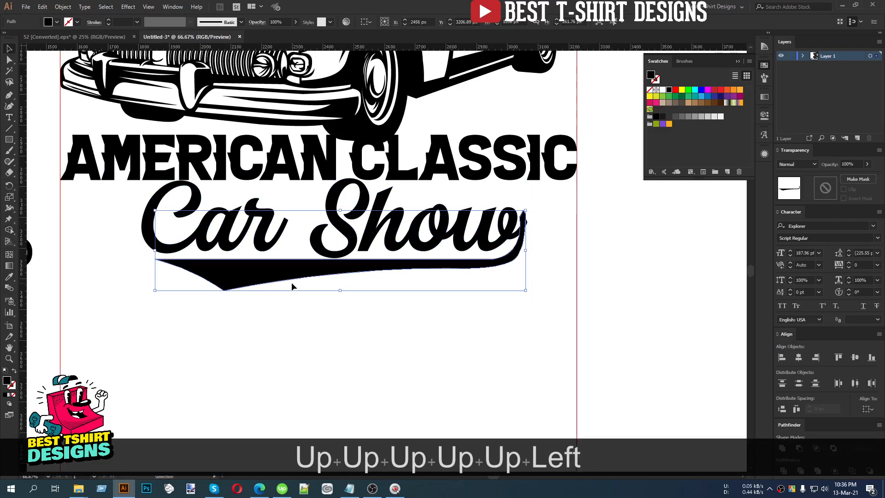
{"action": "key", "text": "Down"}
Remove the new overhanging pieces at the "w" tail and swoosh tip with the Shape Builder so both form one clean point
{"action": "scroll", "coordinate": [523, 233], "scroll_direction": "up", "scroll_amount": 3, "text": "alt"}
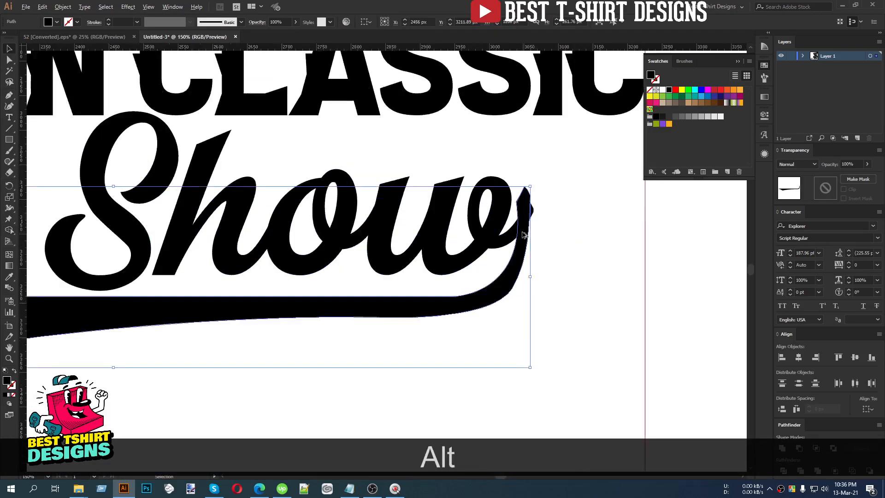
{"action": "left_click", "coordinate": [512, 211], "text": "shift"}
{"action": "key", "text": "shift+m"}
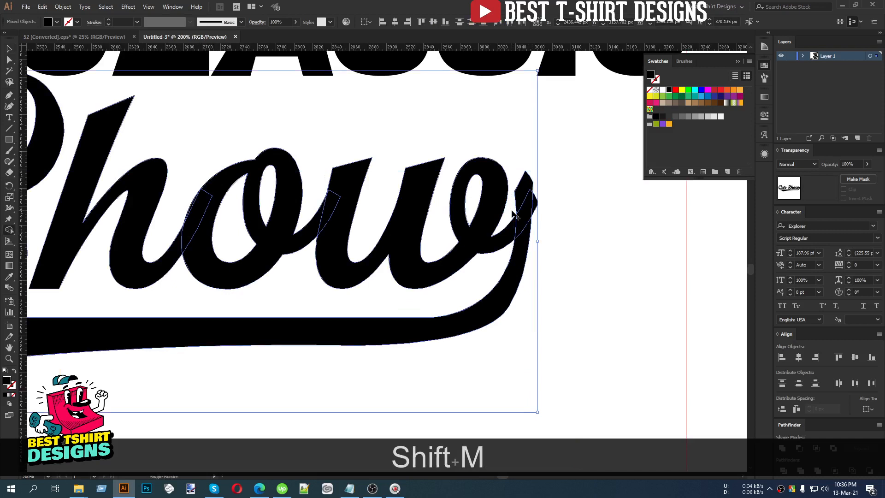
{"action": "scroll", "coordinate": [530, 210], "scroll_direction": "up", "scroll_amount": 3, "text": "alt"}
{"action": "left_click", "coordinate": [546, 217], "text": "alt"}
{"action": "left_click", "coordinate": [511, 152], "text": "alt"}
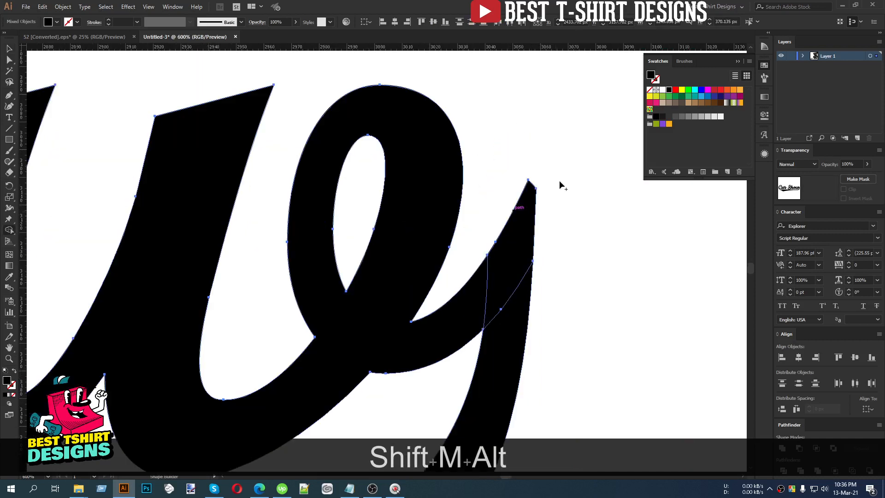
{"action": "scroll", "coordinate": [493, 196], "scroll_direction": "down", "scroll_amount": 5, "text": "alt"}
{"action": "scroll", "coordinate": [494, 199], "scroll_direction": "down", "scroll_amount": 3, "text": "alt"}
{"action": "key", "text": "v"}
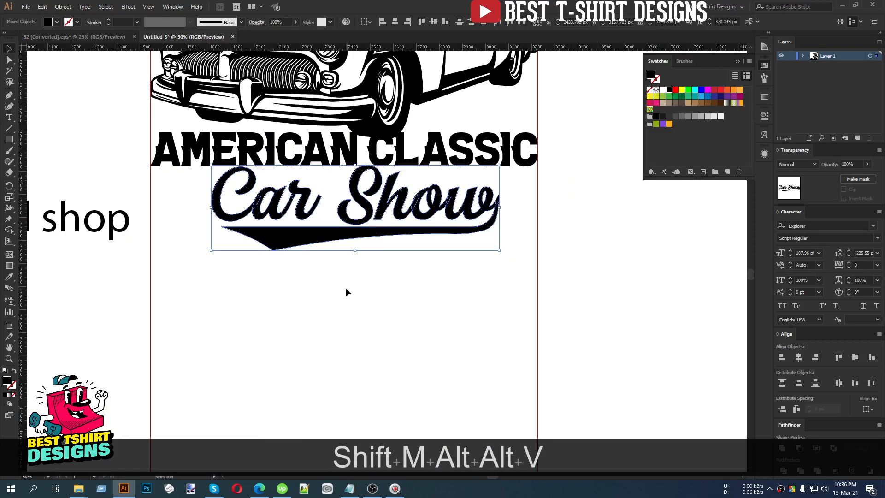
{"action": "left_click", "coordinate": [345, 291]}
Select "Car Show" together with its swoosh and unite them with Pathfinder
{"action": "scroll", "coordinate": [367, 291], "scroll_direction": "down", "scroll_amount": 1, "text": "alt"}
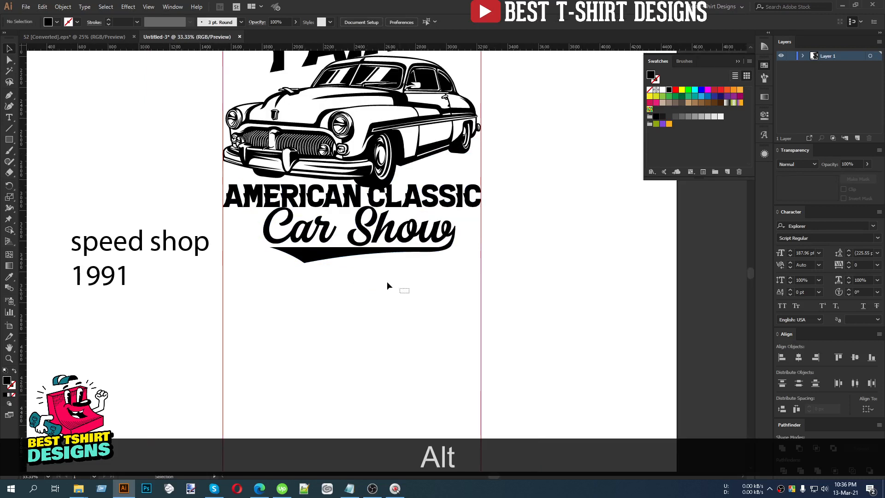
{"action": "left_click_drag", "start_coordinate": [388, 293], "coordinate": [292, 248]}
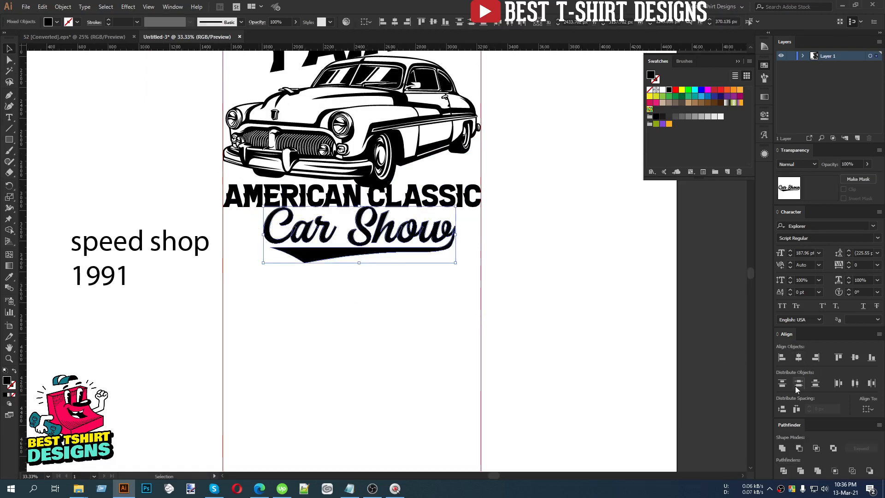
{"action": "left_click", "coordinate": [781, 449]}
Scale the united "Car Show" group to about 356 px high and position it at about X 2424 px, Y 3142 px
{"action": "scroll", "coordinate": [370, 243], "scroll_direction": "up", "scroll_amount": 1, "text": "alt"}
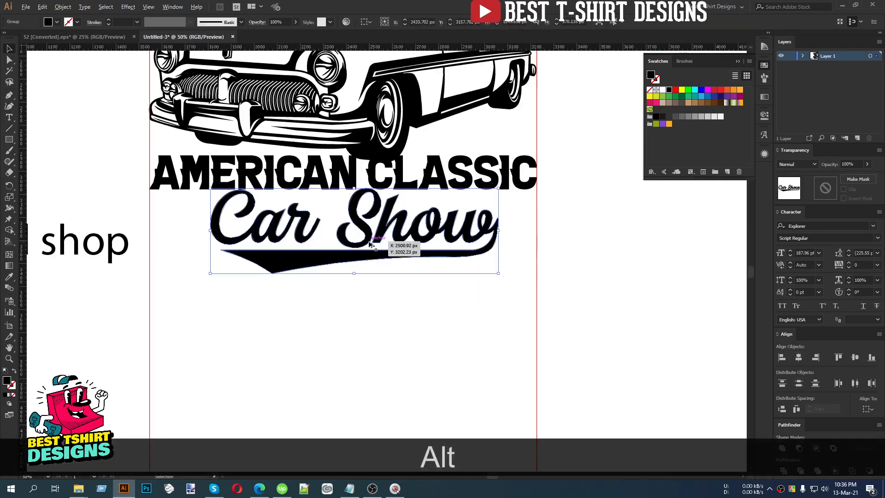
{"action": "left_click_drag", "start_coordinate": [499, 229], "coordinate": [479, 229]}
{"action": "key", "text": "Up"}
{"action": "key", "text": "Up"}
{"action": "key", "text": "Up"}
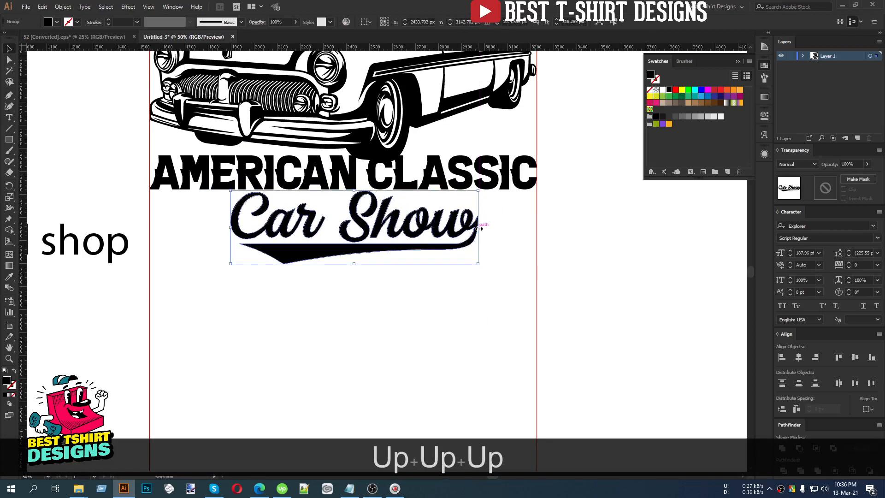
{"action": "left_click_drag", "start_coordinate": [478, 227], "coordinate": [494, 227]}
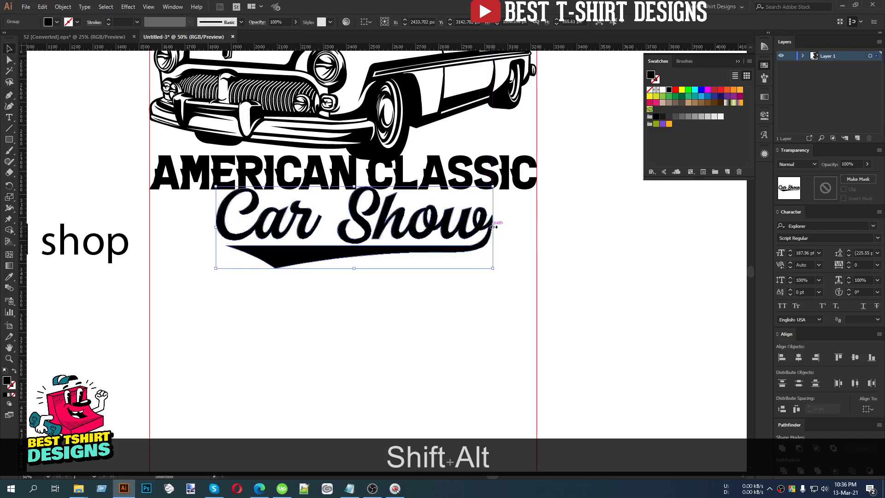
{"action": "key", "text": "Left"}
{"action": "key", "text": "Left"}
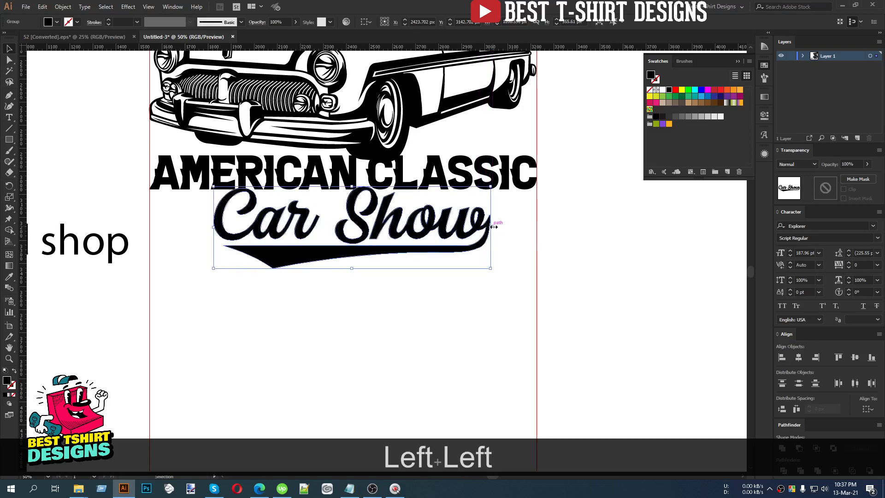
{"action": "scroll", "coordinate": [494, 227], "scroll_direction": "down", "scroll_amount": 1}
{"action": "left_click", "coordinate": [360, 309]}
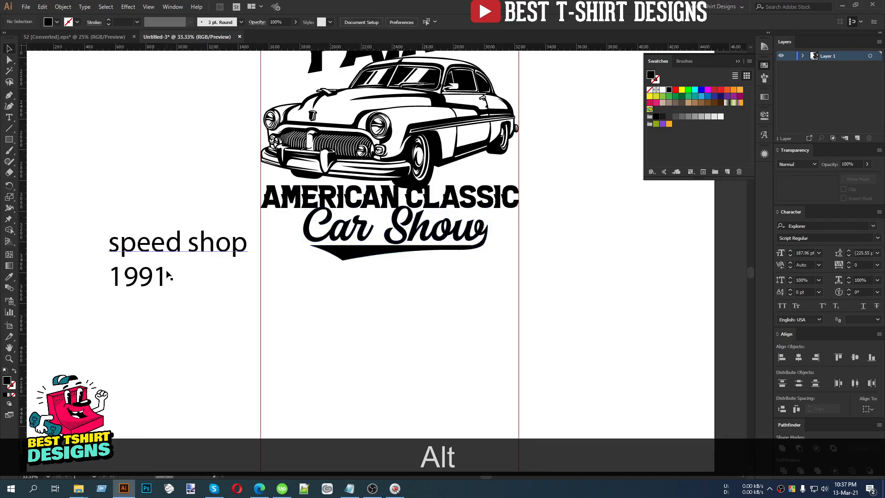
Move the "speed shop" text beneath the swoosh and set its font to Snickers Straight Normal
{"action": "left_click_drag", "start_coordinate": [188, 241], "coordinate": [400, 267]}
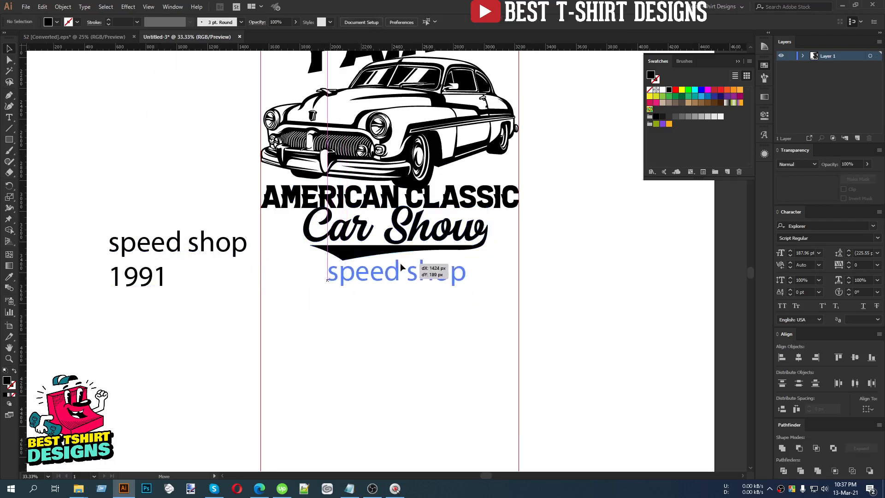
{"action": "left_click_drag", "start_coordinate": [403, 350], "coordinate": [403, 348]}
{"action": "scroll", "coordinate": [403, 347], "scroll_direction": "up", "scroll_amount": 5}
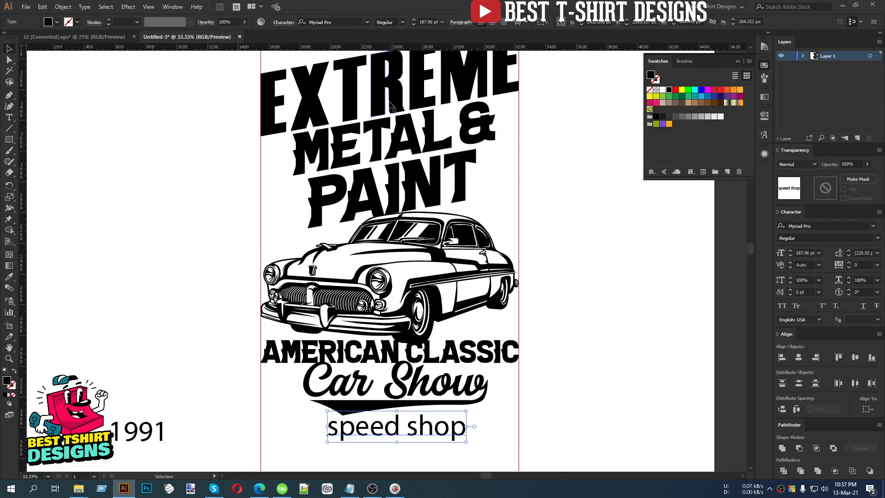
{"action": "right_click", "coordinate": [422, 428]}
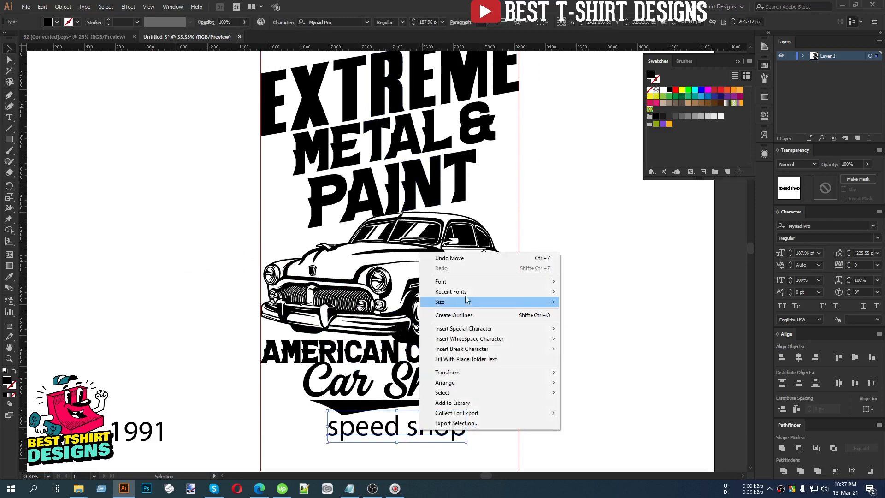
{"action": "mouse_move", "coordinate": [467, 294]}
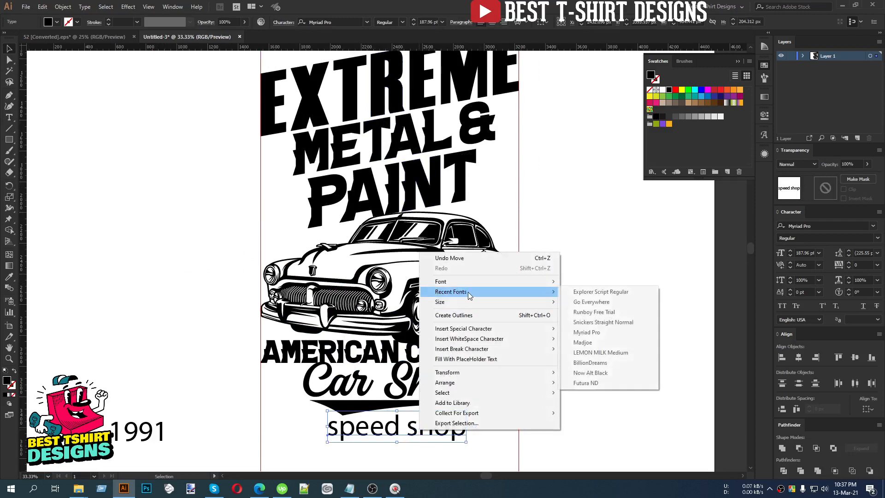
{"action": "left_click", "coordinate": [608, 323]}
{"action": "scroll", "coordinate": [542, 344], "scroll_direction": "down", "scroll_amount": 3}
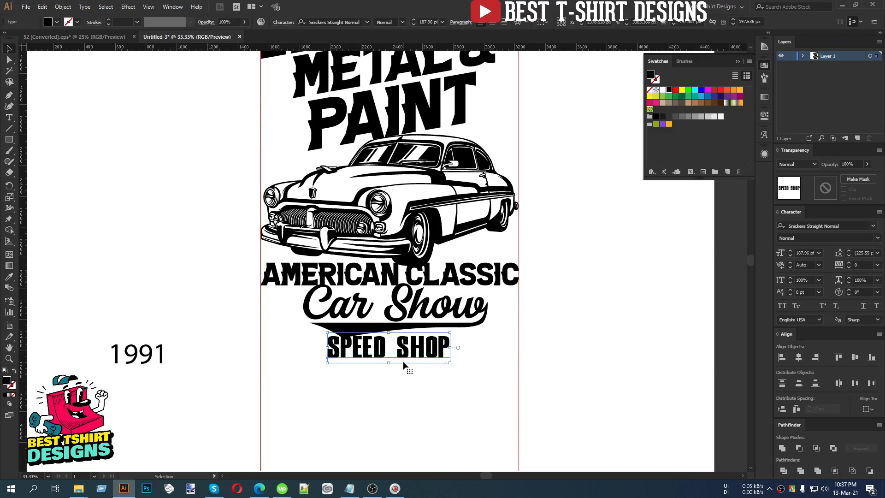
{"action": "scroll", "coordinate": [395, 356], "scroll_direction": "up", "scroll_amount": 1}
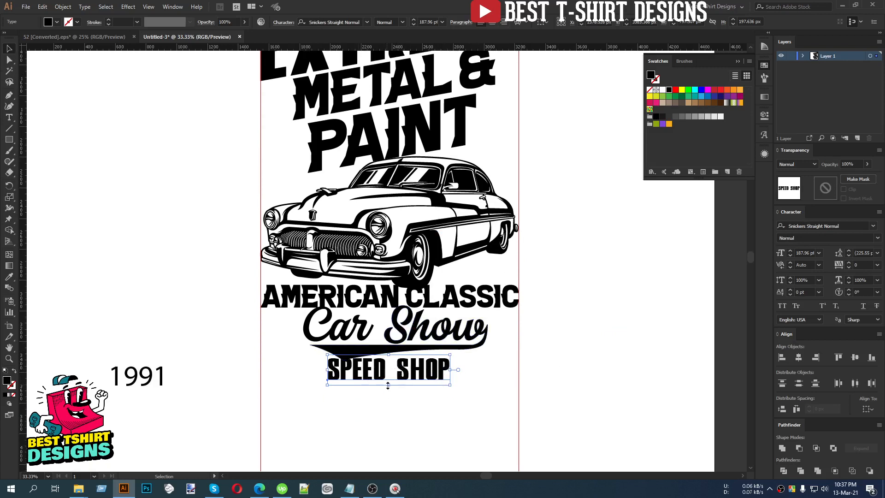
Resize "SPEED SHOP" to about 124.46 pt and place it just below the left part of the swoosh
{"action": "left_click_drag", "start_coordinate": [396, 375], "coordinate": [397, 386]}
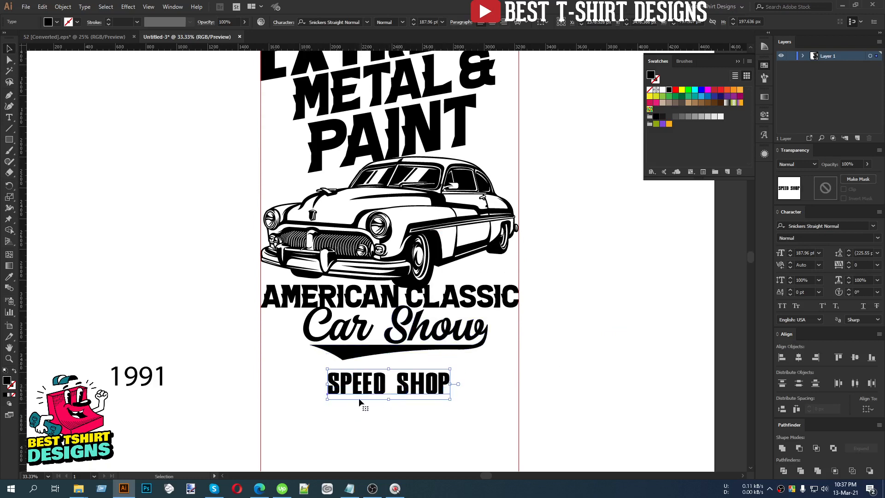
{"action": "left_click", "coordinate": [384, 349]}
{"action": "scroll", "coordinate": [421, 358], "scroll_direction": "down", "scroll_amount": 1}
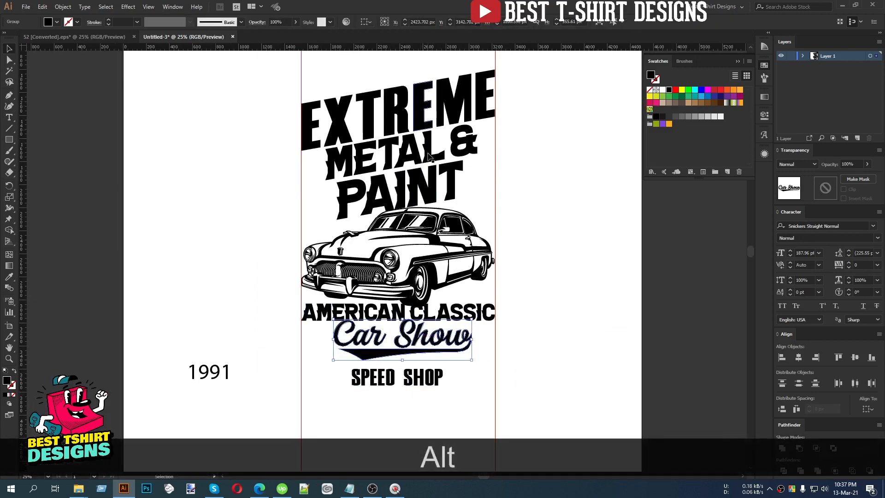
{"action": "left_click", "coordinate": [438, 382]}
{"action": "left_click_drag", "start_coordinate": [444, 381], "coordinate": [492, 379]}
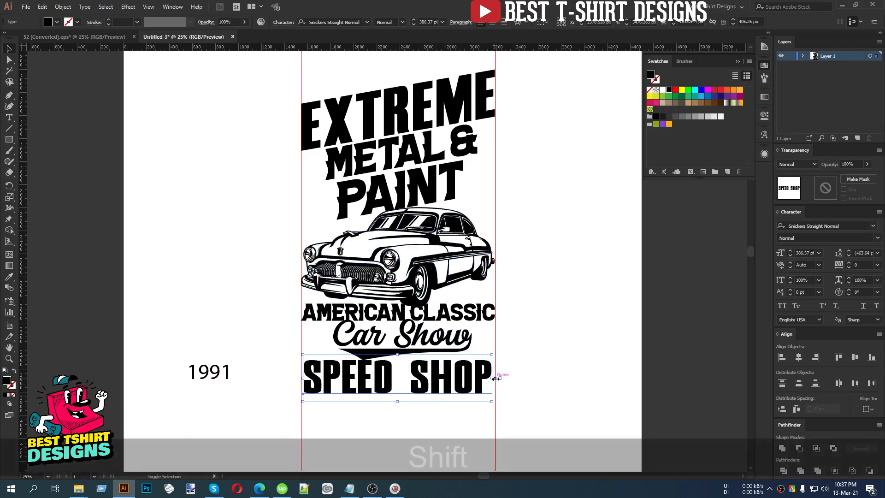
{"action": "left_click_drag", "start_coordinate": [492, 378], "coordinate": [484, 330]}
Cut "SHOP" out of the "SPEED SHOP" text and paste it as a separate text object directly beneath "SPEED"
{"action": "scroll", "coordinate": [340, 388], "scroll_direction": "up", "scroll_amount": 3}
{"action": "double_click", "coordinate": [385, 330]}
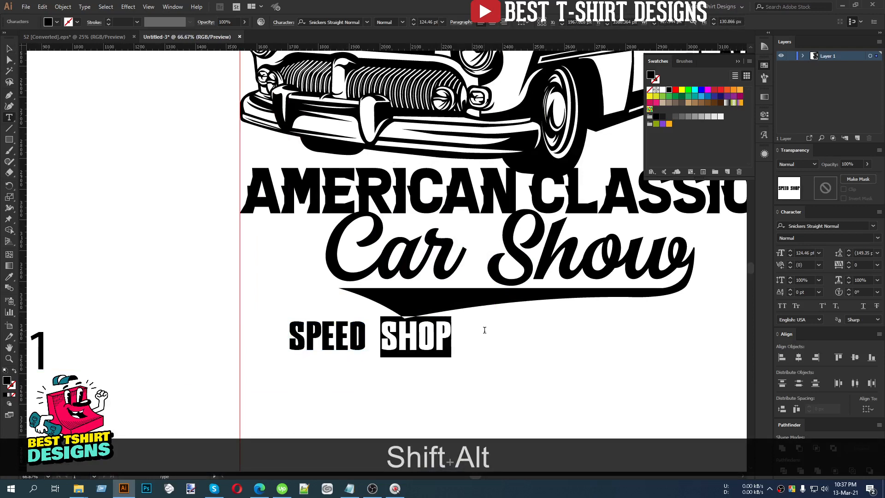
{"action": "key", "text": "ctrl+x"}
{"action": "key", "text": "BackSpace"}
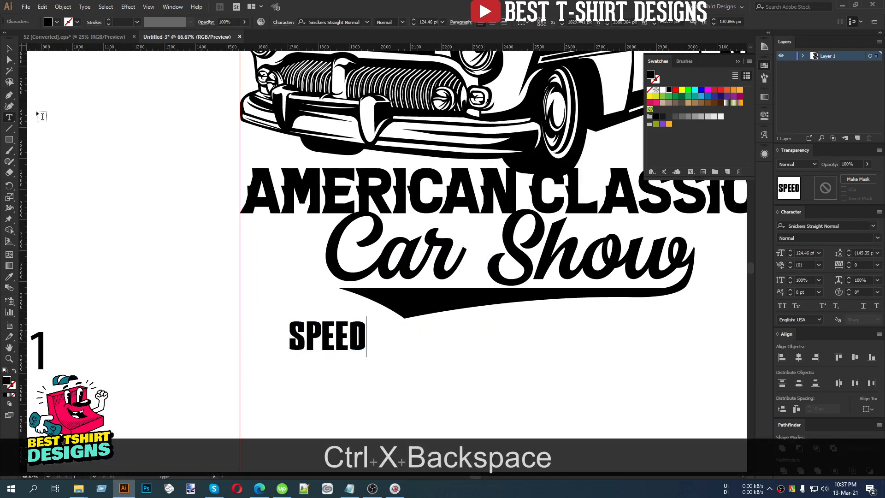
{"action": "left_click", "coordinate": [10, 48]}
{"action": "key", "text": "ctrl+v"}
{"action": "left_click_drag", "start_coordinate": [360, 254], "coordinate": [308, 367]}
Convert "SPEED" and "SHOP" to outlines and widen "SHOP" to match the width of "SPEED"
{"action": "left_click", "coordinate": [328, 340], "text": "shift"}
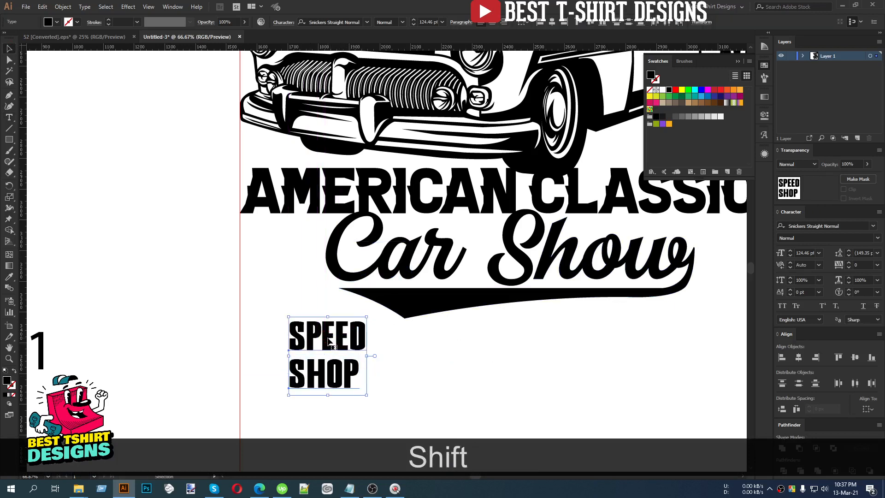
{"action": "right_click", "coordinate": [328, 340]}
{"action": "left_click", "coordinate": [363, 224]}
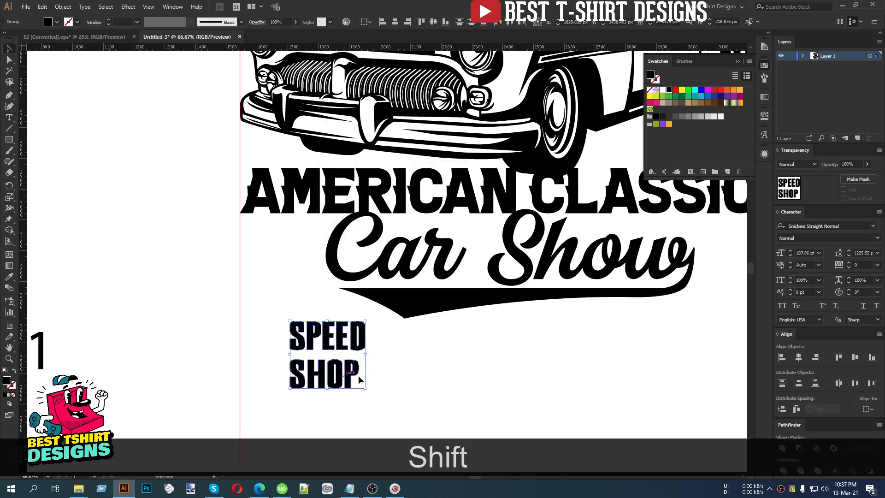
{"action": "mouse_move", "coordinate": [383, 374]}
{"action": "left_mouse_down"}
{"action": "mouse_move", "coordinate": [335, 394]}
{"action": "mouse_move", "coordinate": [366, 374]}
{"action": "left_mouse_up"}
{"action": "left_click", "coordinate": [416, 374]}
Scale down the "Car Show" group and move "SPEED" to the left of it, under "AMERICAN CLASSIC"
{"action": "left_click_drag", "start_coordinate": [286, 245], "coordinate": [509, 302]}
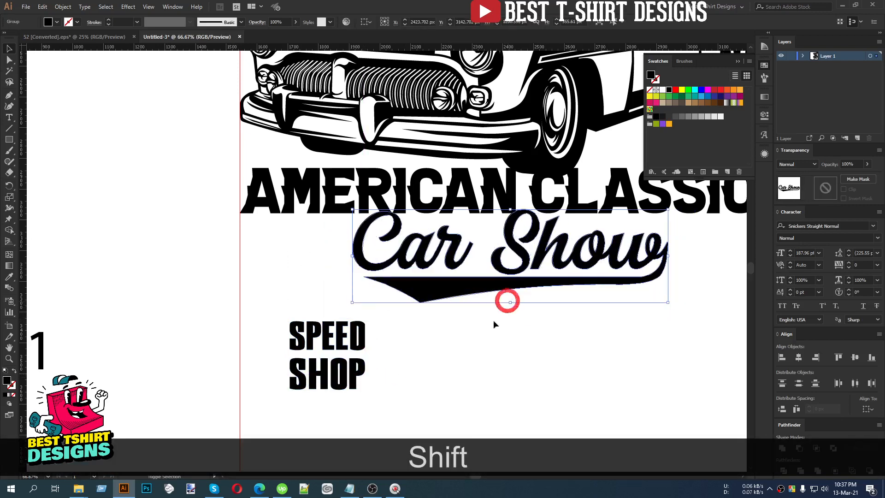
{"action": "left_click_drag", "start_coordinate": [359, 337], "coordinate": [328, 237]}
Place a copy of "SHOP" to the right of "Car Show" and delete the leftover "SHOP" below
{"action": "scroll", "coordinate": [242, 261], "scroll_direction": "down", "scroll_amount": 1, "text": "alt"}
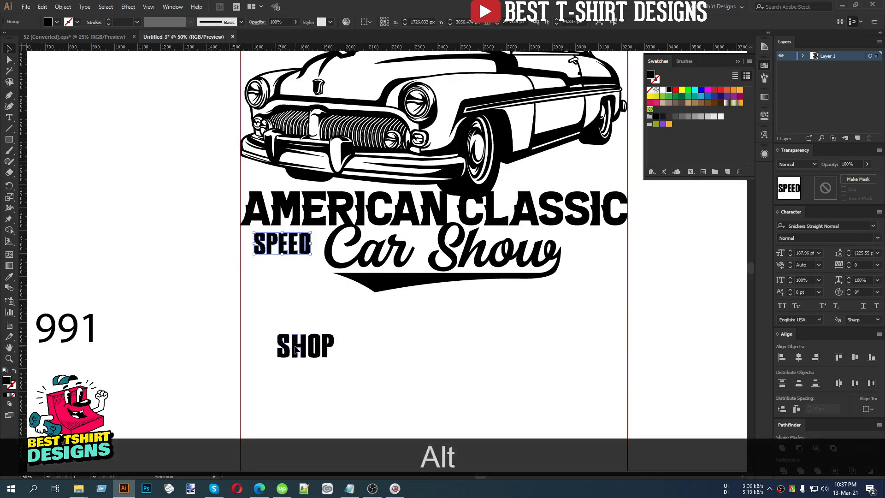
{"action": "left_click_drag", "start_coordinate": [295, 351], "coordinate": [585, 243]}
{"action": "left_click", "coordinate": [284, 335]}
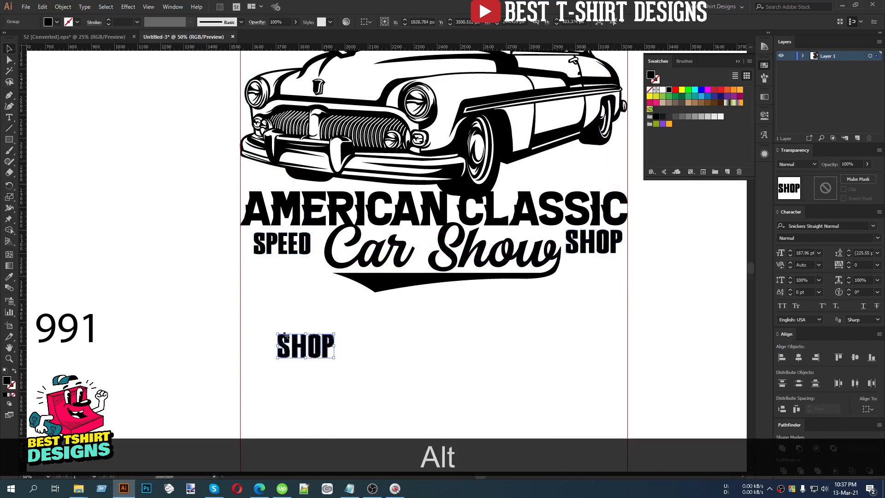
{"action": "key", "text": "Delete"}
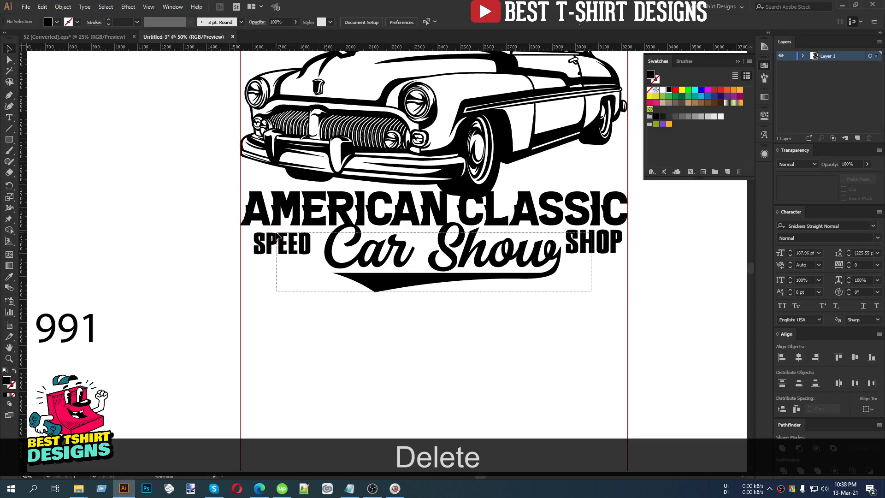
Align "SPEED", "Car Show" and "SHOP" on their vertical centers, nudged slightly down, and equalize the horizontal spacing between them
{"action": "left_click", "coordinate": [287, 240]}
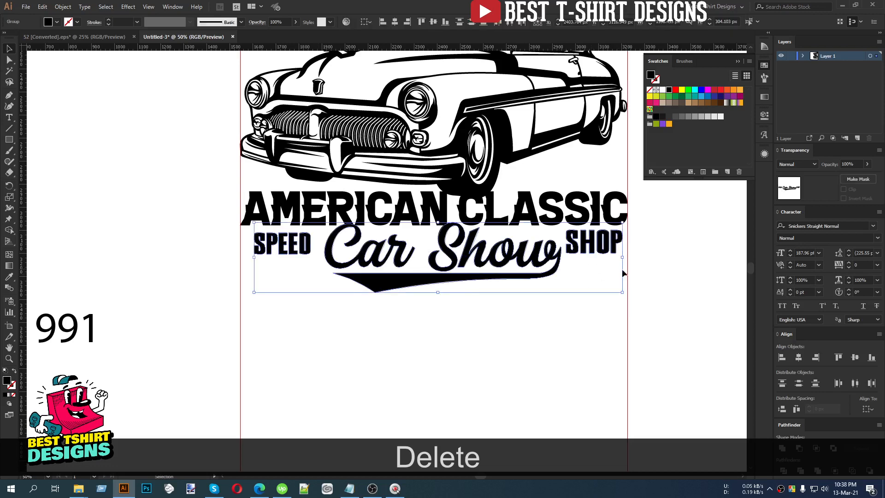
{"action": "left_click", "coordinate": [433, 22]}
{"action": "key", "text": "Down"}
{"action": "key", "text": "Down"}
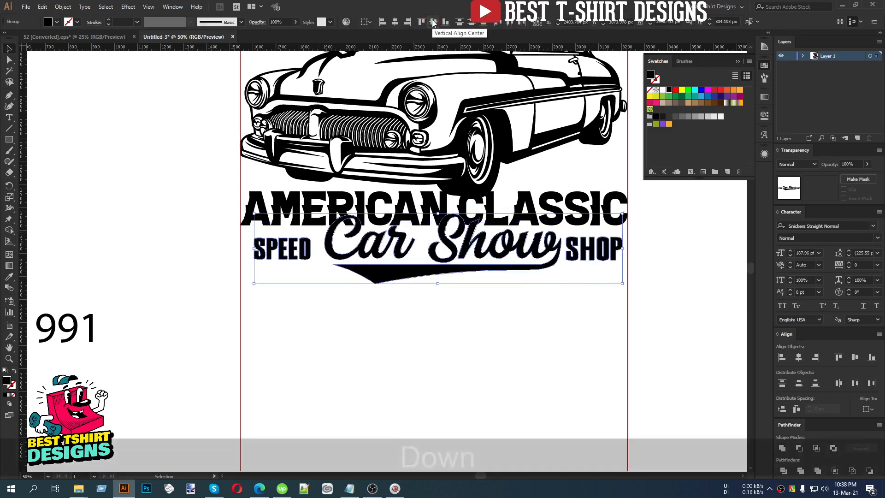
{"action": "key", "text": "Down"}
{"action": "key", "text": "Down"}
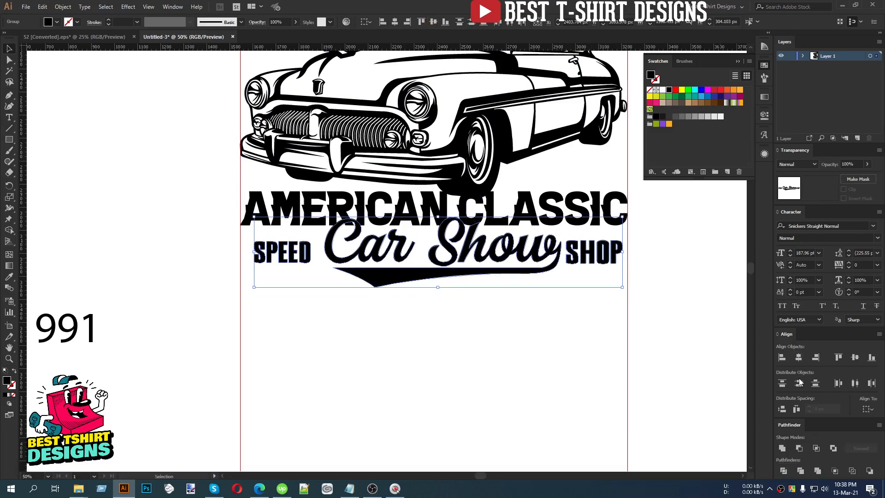
{"action": "left_click", "coordinate": [793, 412]}
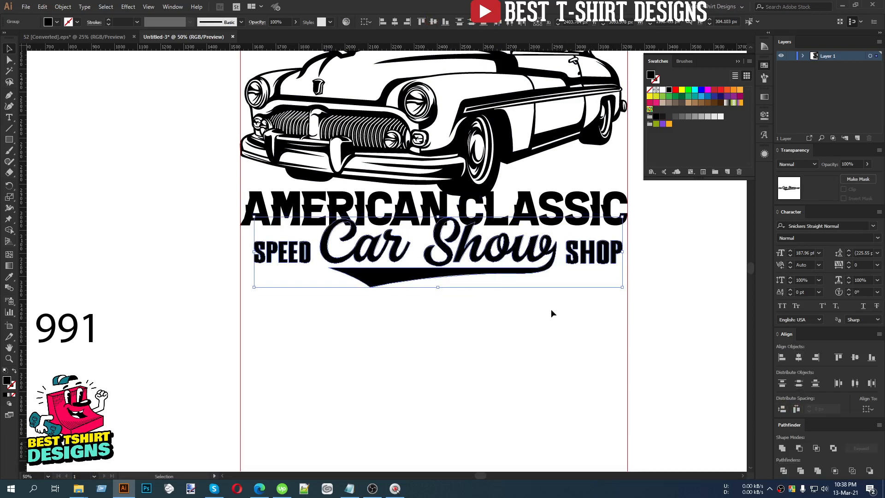
Enlarge the "SPEED Car Show SHOP" row to span both vertical guides and nudge it into place under "AMERICAN CLASSIC"
{"action": "left_click_drag", "start_coordinate": [622, 252], "coordinate": [627, 252]}
{"action": "left_click_drag", "start_coordinate": [254, 252], "coordinate": [241, 252]}
{"action": "key", "text": "Up"}
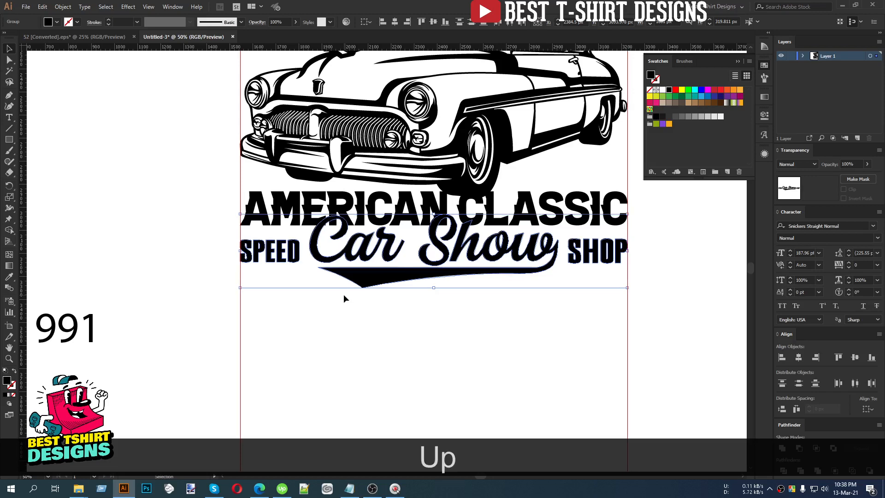
{"action": "key", "text": "Down"}
{"action": "key", "text": "Down"}
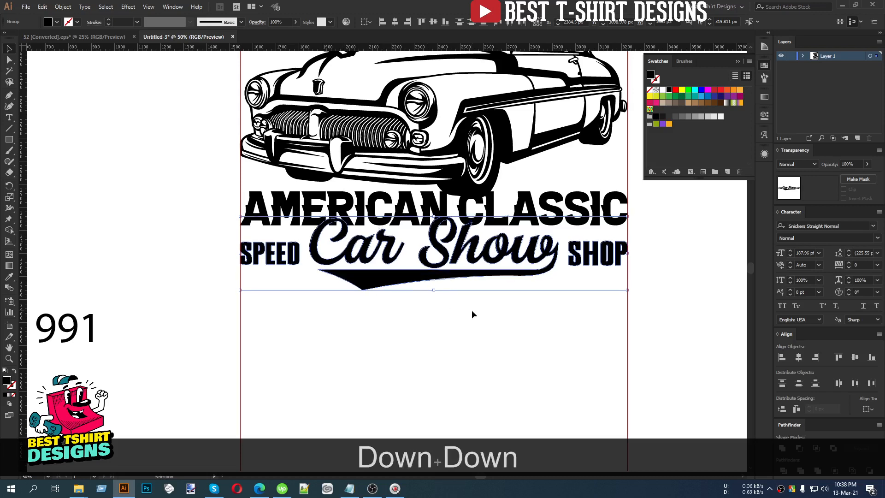
Remove "Car Show" from the selection and nudge "SPEED" and "SHOP" up close to the "AMERICAN CLASSIC" line
{"action": "left_click", "coordinate": [461, 275], "text": "shift"}
{"action": "key", "text": "shift+Up"}
{"action": "key", "text": "shift+Up"}
{"action": "key", "text": "shift+Up"}
{"action": "key", "text": "shift+Up"}
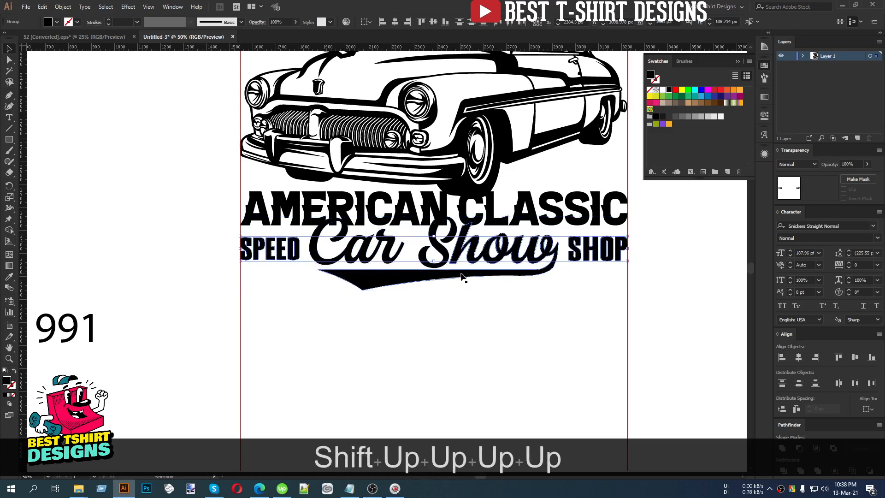
{"action": "key", "text": "shift+Up"}
{"action": "key", "text": "shift+Up"}
{"action": "key", "text": "shift+Up"}
{"action": "key", "text": "shift+Up"}
{"action": "key", "text": "shift+Up"}
{"action": "key", "text": "shift+Up"}
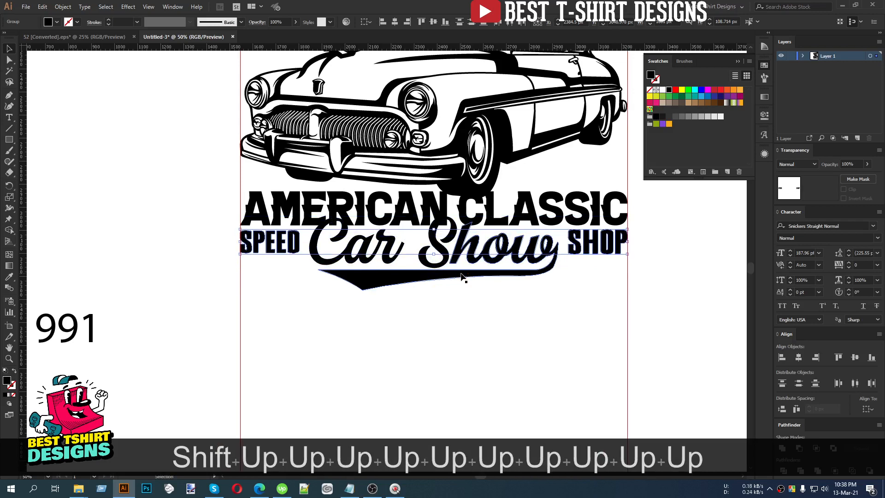
Move the "1991" text below the swoosh and set its font to Snickers Straight Normal
{"action": "left_click", "coordinate": [406, 325]}
{"action": "left_click_drag", "start_coordinate": [57, 327], "coordinate": [462, 342]}
{"action": "key", "text": "t"}
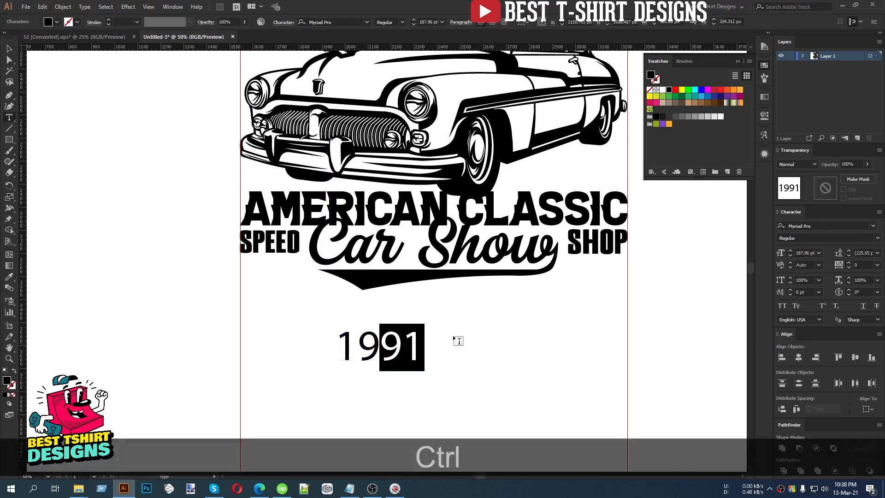
{"action": "left_click", "coordinate": [9, 50]}
{"action": "right_click", "coordinate": [374, 346]}
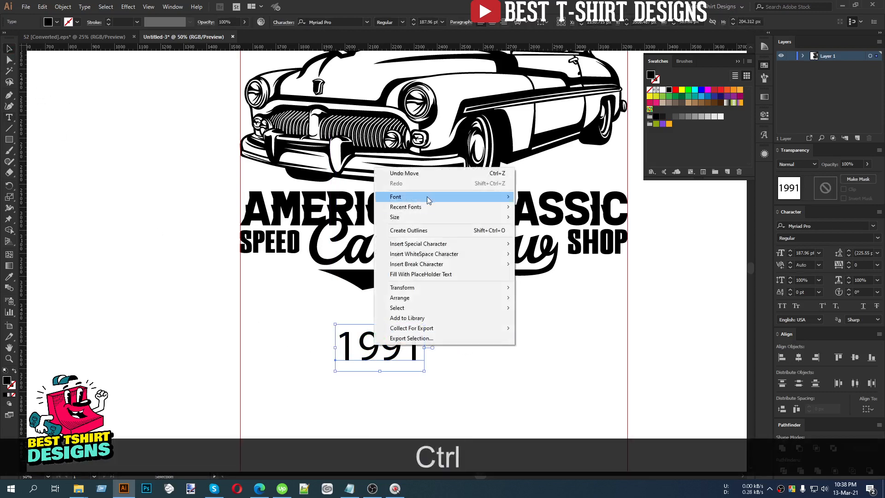
{"action": "mouse_move", "coordinate": [431, 208]}
{"action": "left_click", "coordinate": [580, 211]}
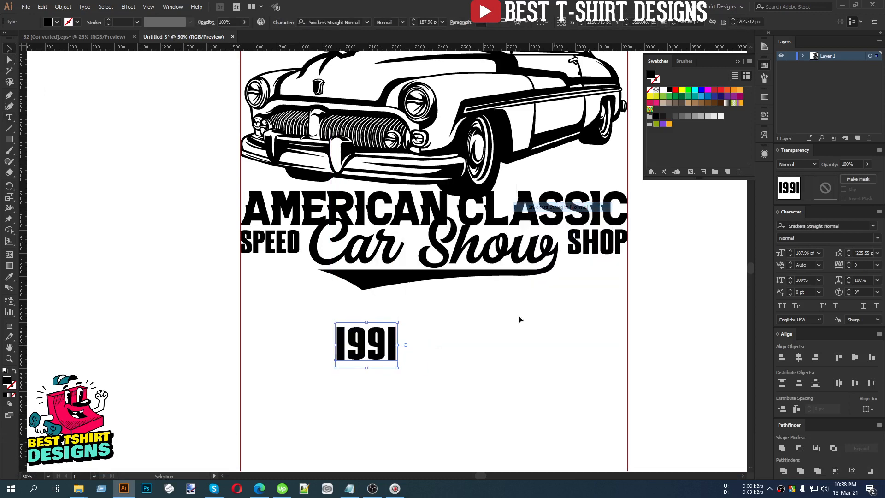
{"action": "left_click_drag", "start_coordinate": [374, 353], "coordinate": [415, 339]}
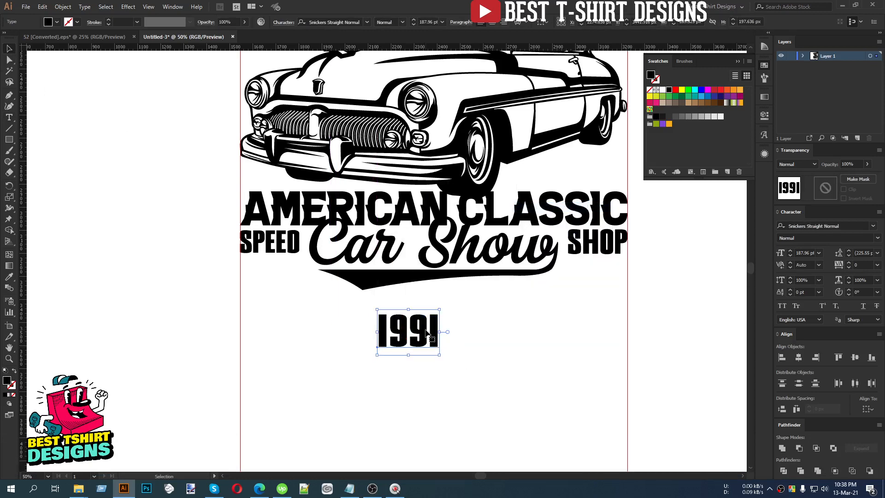
{"action": "scroll", "coordinate": [496, 334], "scroll_direction": "up", "scroll_amount": 1}
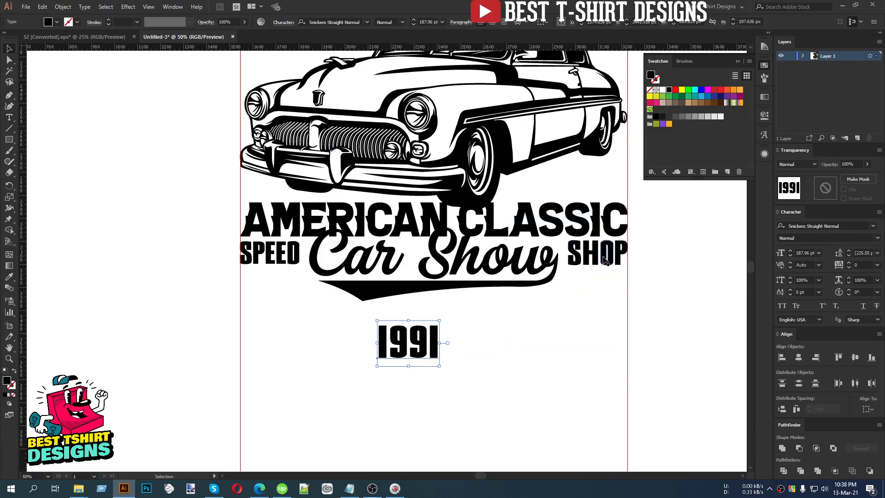
{"action": "scroll", "coordinate": [419, 379], "scroll_direction": "up", "scroll_amount": 2}
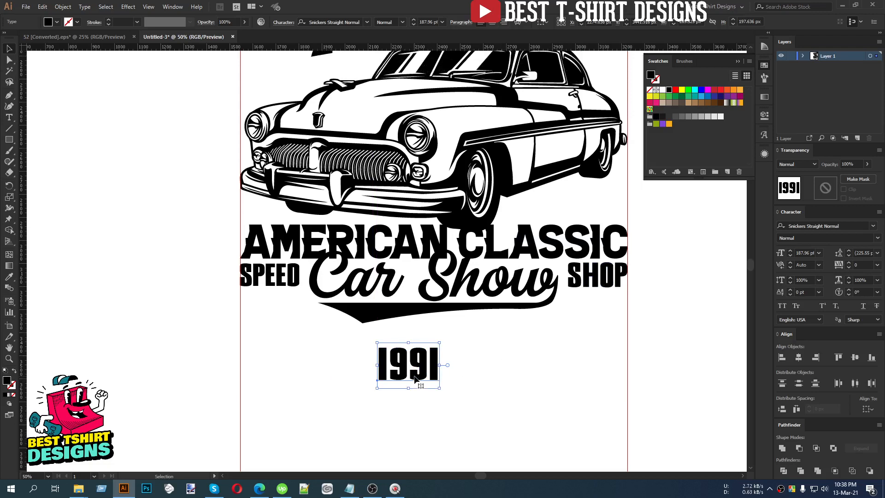
Stack the word SHOP directly beneath SPEED, flush with the design's left guide
{"action": "scroll", "coordinate": [415, 379], "scroll_direction": "down", "scroll_amount": 1}
{"action": "left_click_drag", "start_coordinate": [607, 272], "coordinate": [279, 300]}
{"action": "scroll", "coordinate": [323, 325], "scroll_direction": "up", "scroll_amount": 2}
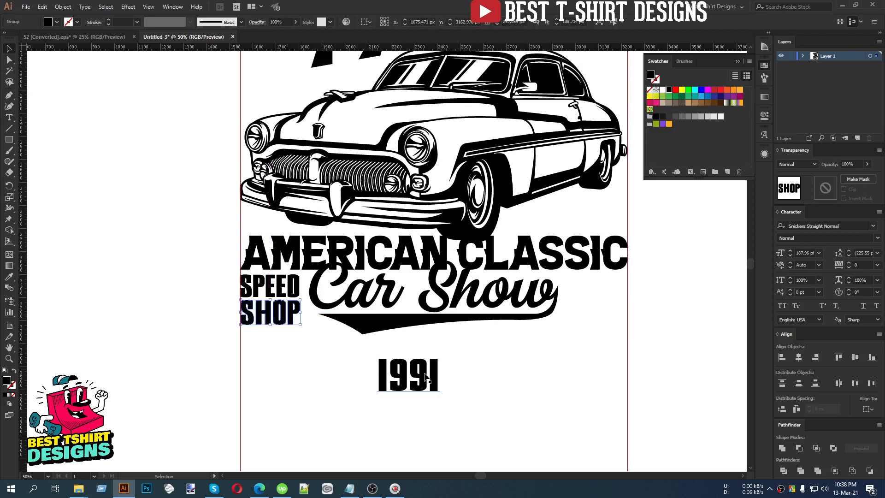
Scale down 1991, convert it to outlines and place it beside the Car Show swash, against the right guide
{"action": "left_click_drag", "start_coordinate": [424, 374], "coordinate": [597, 314]}
{"action": "right_click", "coordinate": [598, 315]}
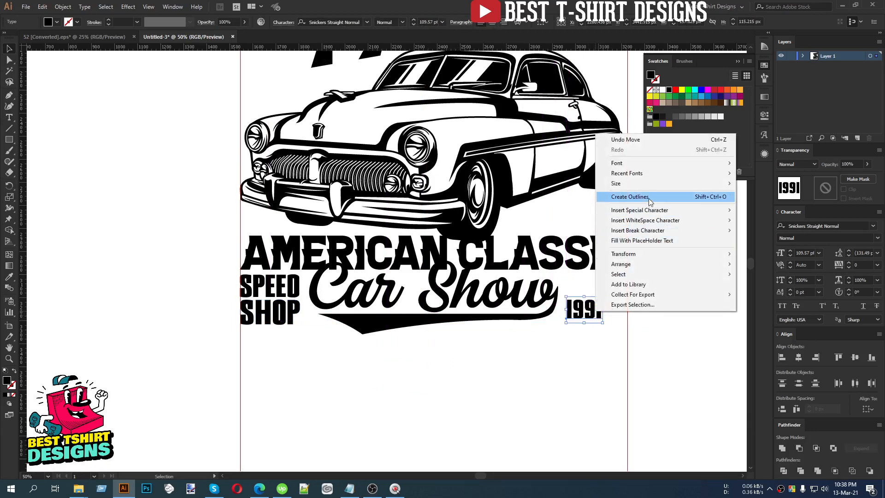
{"action": "left_click", "coordinate": [634, 197]}
{"action": "scroll", "coordinate": [598, 315], "scroll_direction": "up", "scroll_amount": 2}
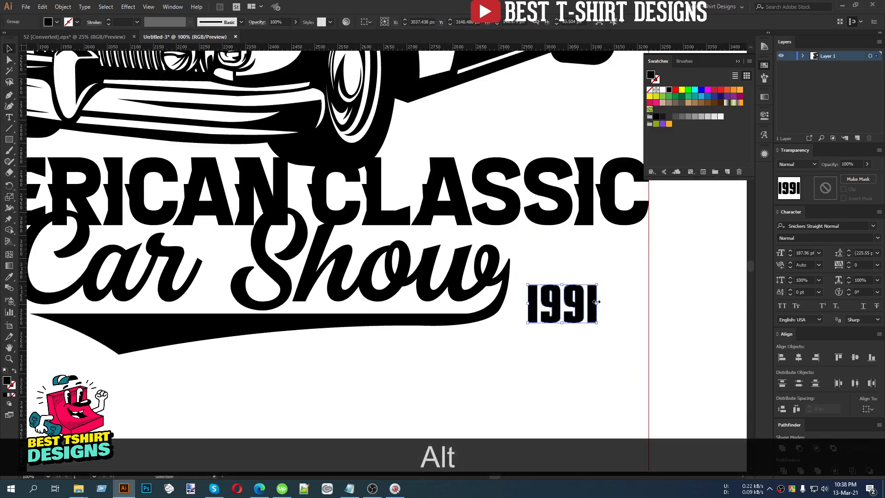
{"action": "left_click_drag", "start_coordinate": [597, 302], "coordinate": [644, 301]}
{"action": "left_click", "coordinate": [370, 330]}
Add a new text object reading "SINCE" below the Car Show lettering
{"action": "left_click", "coordinate": [14, 118]}
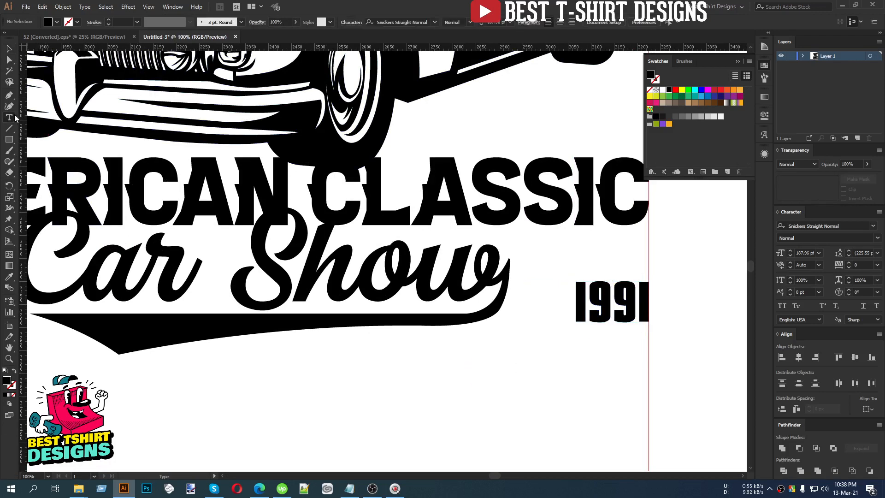
{"action": "left_click", "coordinate": [341, 363]}
{"action": "type", "text": "SINCE"}
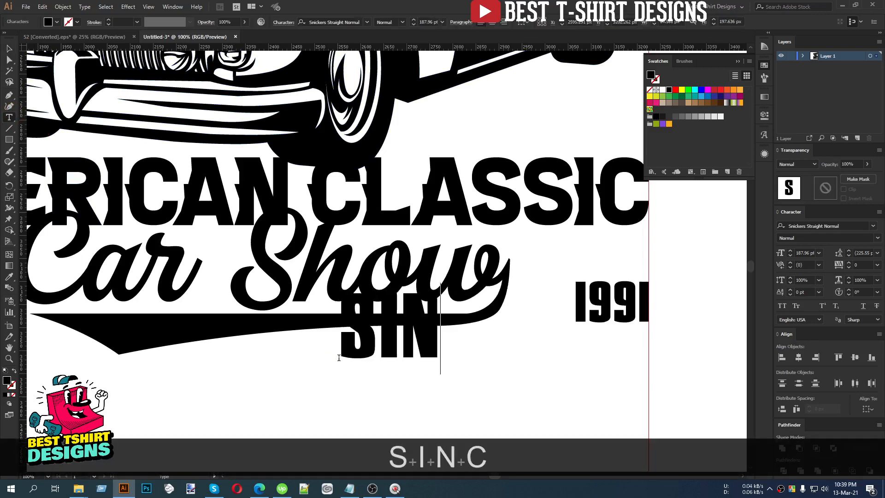
{"action": "left_click", "coordinate": [9, 49]}
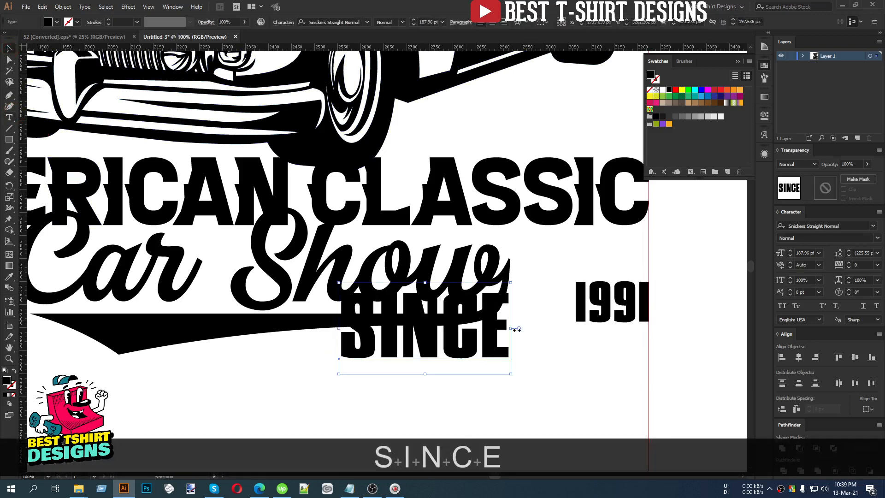
Convert SINCE to outlines and fit it just above 1991 at about 218 px wide and 86 px high
{"action": "left_click_drag", "start_coordinate": [511, 329], "coordinate": [620, 275]}
{"action": "right_click", "coordinate": [434, 337]}
{"action": "left_click", "coordinate": [458, 223]}
{"action": "mouse_move", "coordinate": [534, 253]}
{"action": "left_mouse_down"}
{"action": "mouse_move", "coordinate": [575, 253]}
{"action": "mouse_move", "coordinate": [550, 253]}
{"action": "left_mouse_up"}
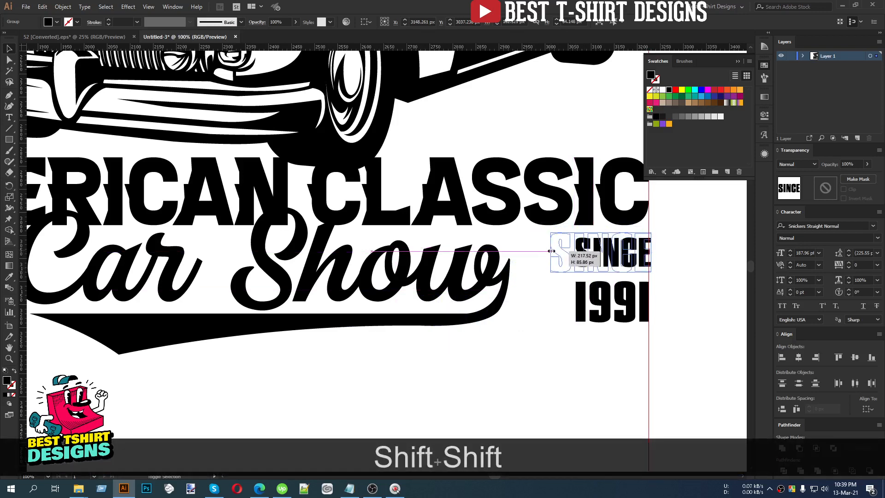
{"action": "key", "text": "Down"}
{"action": "key", "text": "Down"}
Right-align SINCE with 1991 and group the two words
{"action": "left_click", "coordinate": [595, 300], "text": "shift"}
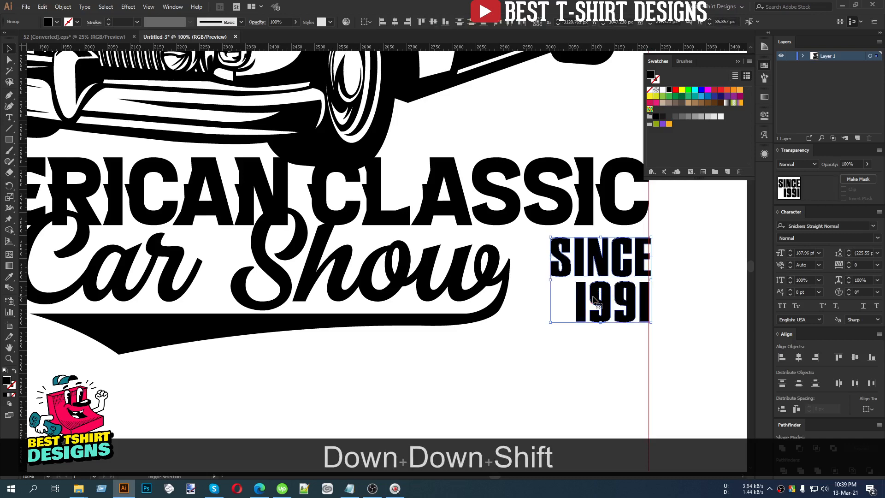
{"action": "scroll", "coordinate": [595, 301], "scroll_direction": "down", "scroll_amount": 2}
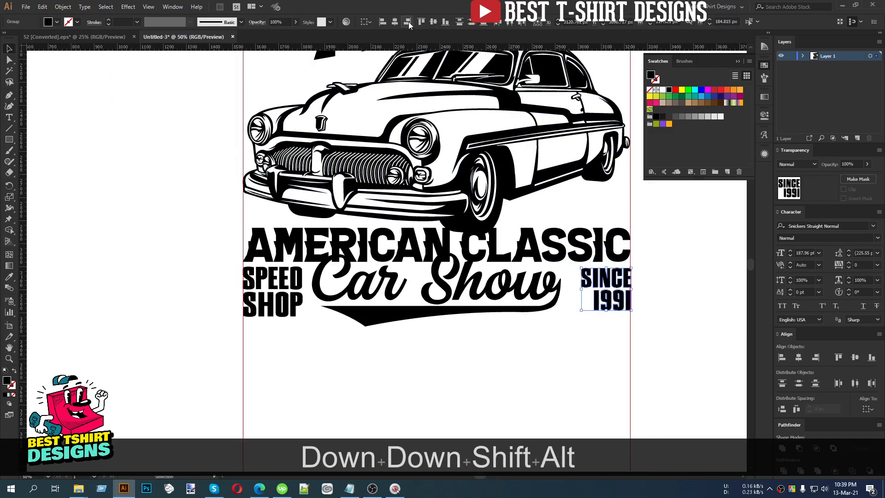
{"action": "key", "text": "ctrl+g"}
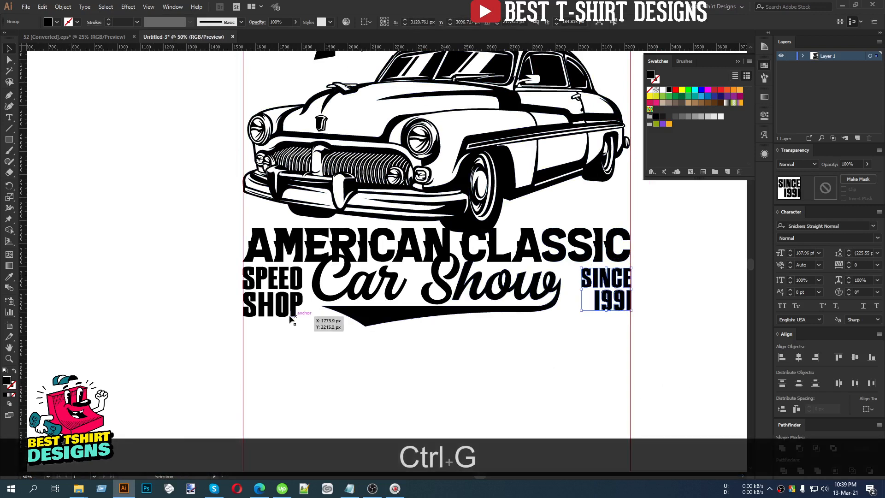
Move the SINCE 1991 group right beside SPEED SHOP for comparison and group SPEED with SHOP
{"action": "left_click_drag", "start_coordinate": [269, 273], "coordinate": [268, 273]}
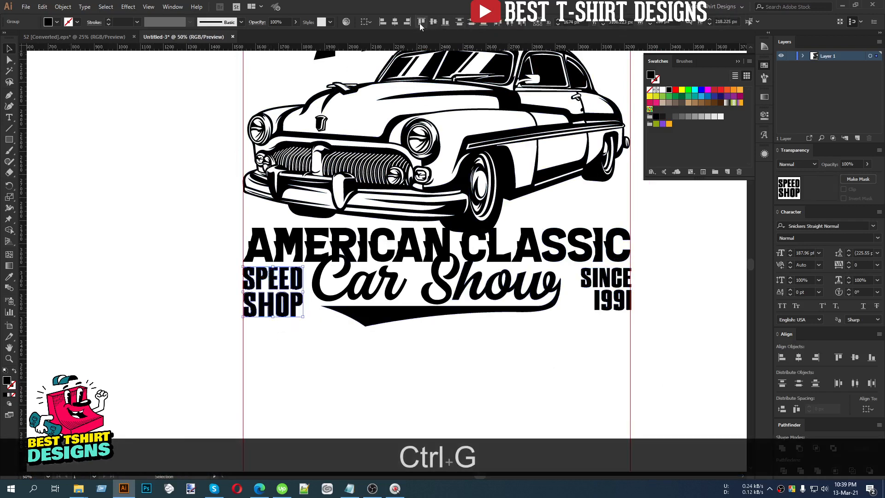
{"action": "left_click_drag", "start_coordinate": [618, 304], "coordinate": [338, 305]}
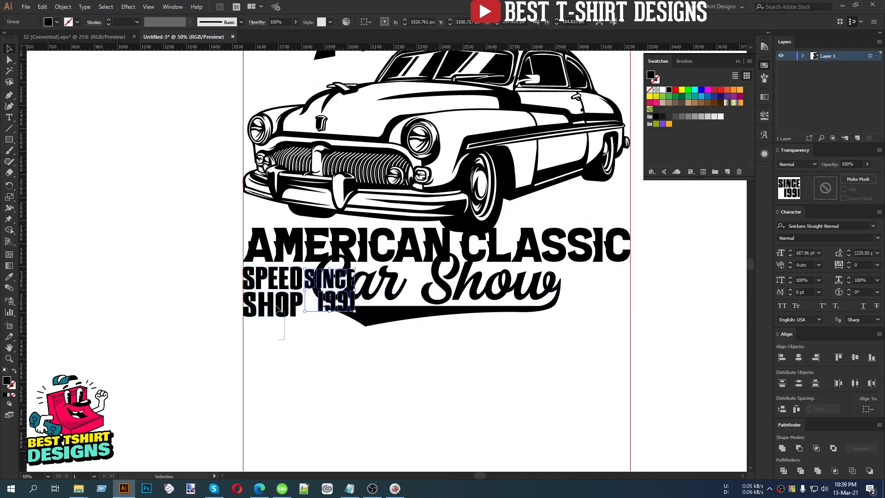
{"action": "left_click_drag", "start_coordinate": [277, 306], "coordinate": [269, 281]}
{"action": "key", "text": "ctrl+g"}
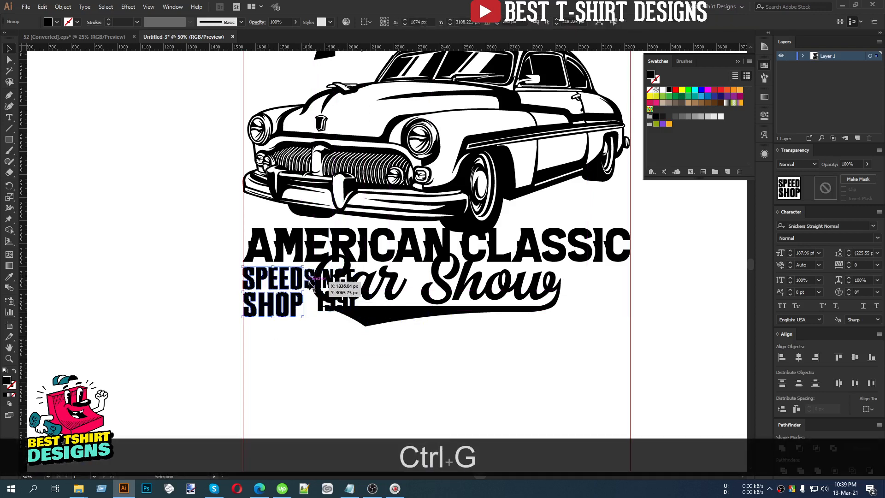
Align the tops of the SPEED SHOP and SINCE 1991 groups and enlarge SINCE 1991 to the same height as SPEED SHOP
{"action": "left_click", "coordinate": [314, 283], "text": "shift"}
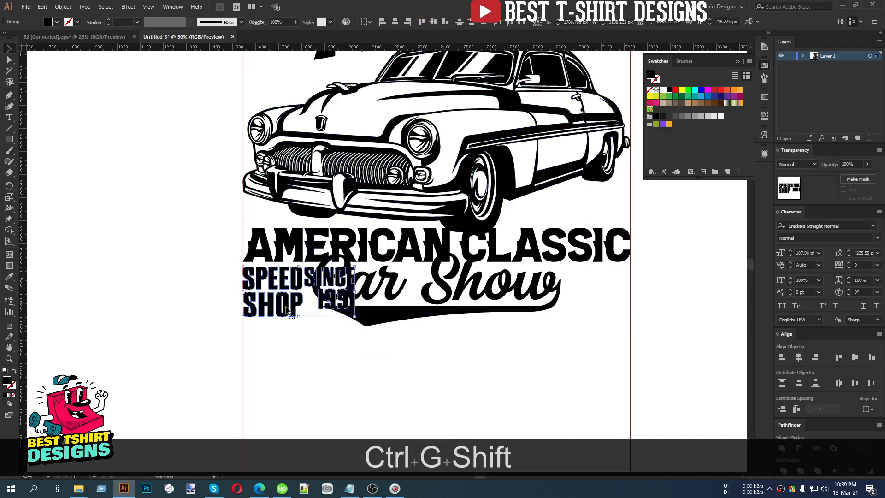
{"action": "scroll", "coordinate": [286, 310], "scroll_direction": "up", "scroll_amount": 2}
{"action": "left_click", "coordinate": [363, 314]}
{"action": "left_click", "coordinate": [360, 295]}
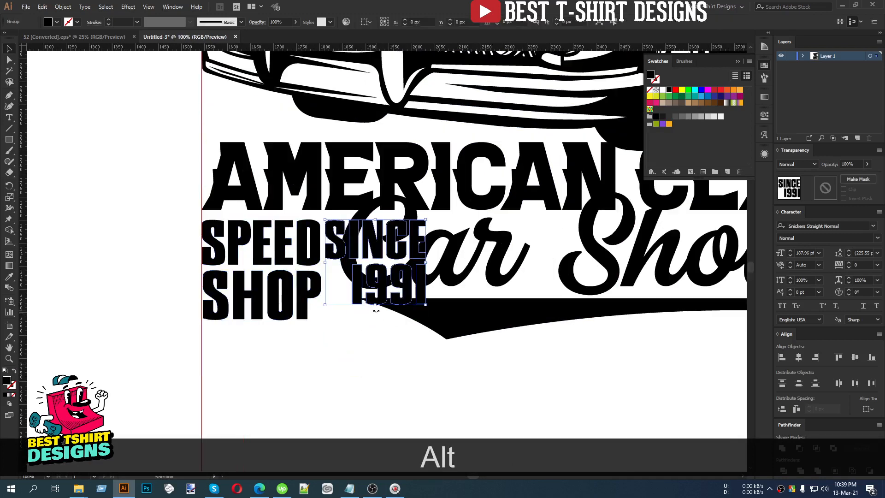
{"action": "left_click_drag", "start_coordinate": [374, 305], "coordinate": [376, 319]}
{"action": "scroll", "coordinate": [241, 323], "scroll_direction": "down", "scroll_amount": 2}
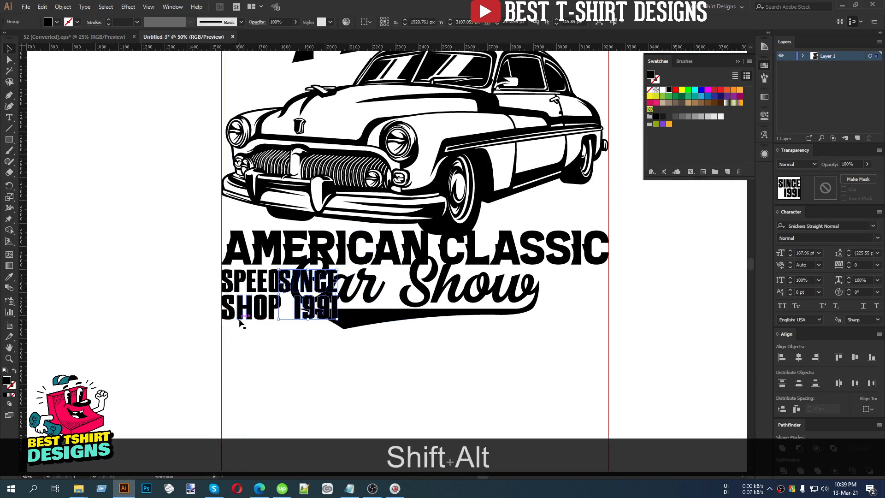
Move the SINCE 1991 group horizontally across the design until its right edge meets the right guide
{"action": "key", "text": "shift+Right"}
{"action": "key", "text": "shift+Right"}
{"action": "key", "text": "shift+Right"}
{"action": "key", "text": "shift+Right"}
{"action": "key", "text": "shift+Right"}
{"action": "key", "text": "shift+Right"}
{"action": "key", "text": "shift+Right"}
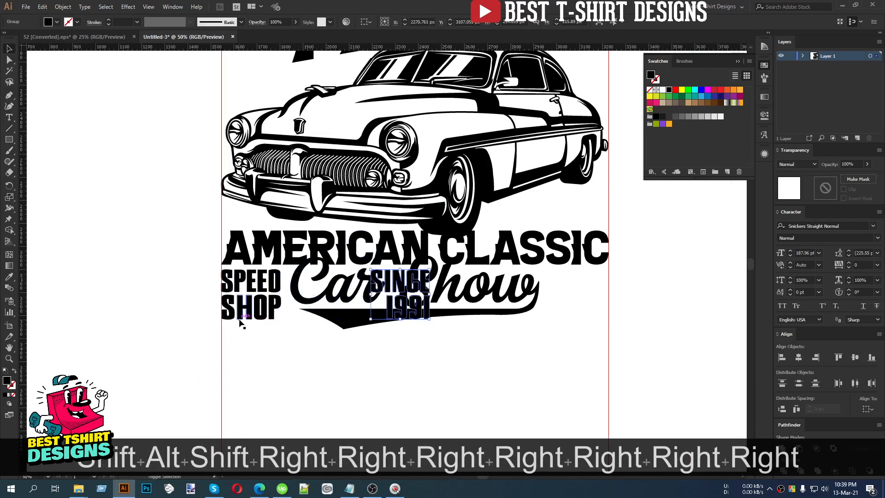
{"action": "key", "text": "shift+Right"}
{"action": "key", "text": "shift+Right"}
{"action": "key", "text": "shift+Right"}
{"action": "key", "text": "shift+Right"}
{"action": "key", "text": "shift+Right"}
{"action": "key", "text": "shift+Right"}
{"action": "key", "text": "shift+Right"}
{"action": "key", "text": "shift+Right"}
{"action": "key", "text": "shift+Right"}
{"action": "key", "text": "shift+Right"}
{"action": "key", "text": "shift+Right"}
{"action": "key", "text": "shift+Right"}
{"action": "key", "text": "shift+Right"}
{"action": "key", "text": "shift+Right"}
{"action": "key", "text": "shift+Right"}
{"action": "key", "text": "shift+Right"}
{"action": "key", "text": "shift+Right"}
{"action": "key", "text": "shift+Right"}
{"action": "key", "text": "shift+Right"}
{"action": "key", "text": "shift+Left"}
{"action": "key", "text": "shift+Left"}
{"action": "key", "text": "shift+Left"}
{"action": "key", "text": "shift+Left"}
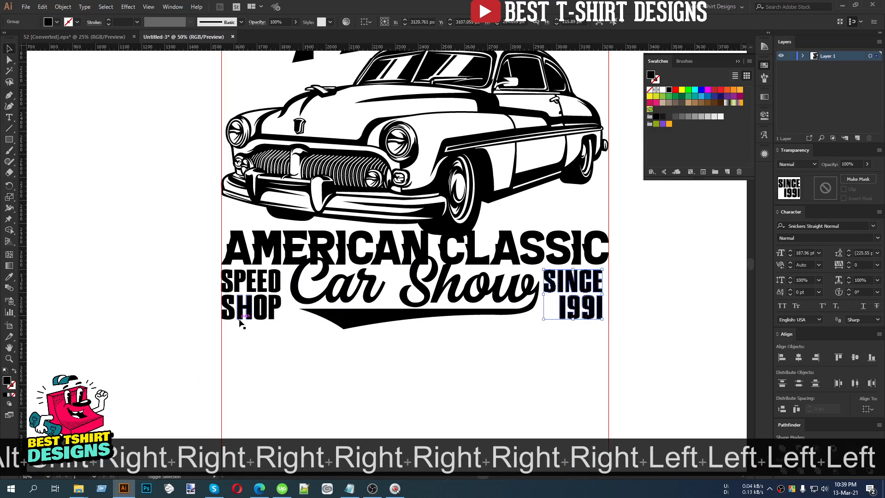
{"action": "key", "text": "Right"}
{"action": "key", "text": "Right"}
{"action": "key", "text": "Right"}
{"action": "key", "text": "Right"}
{"action": "key", "text": "Right"}
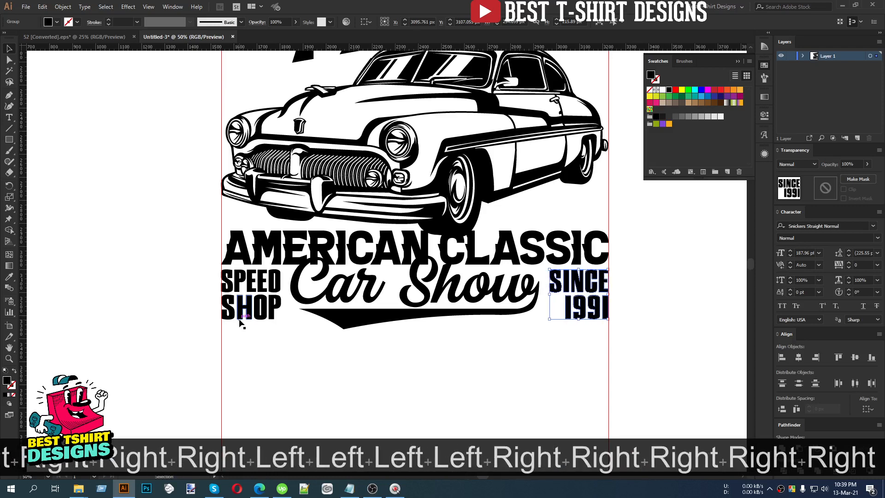
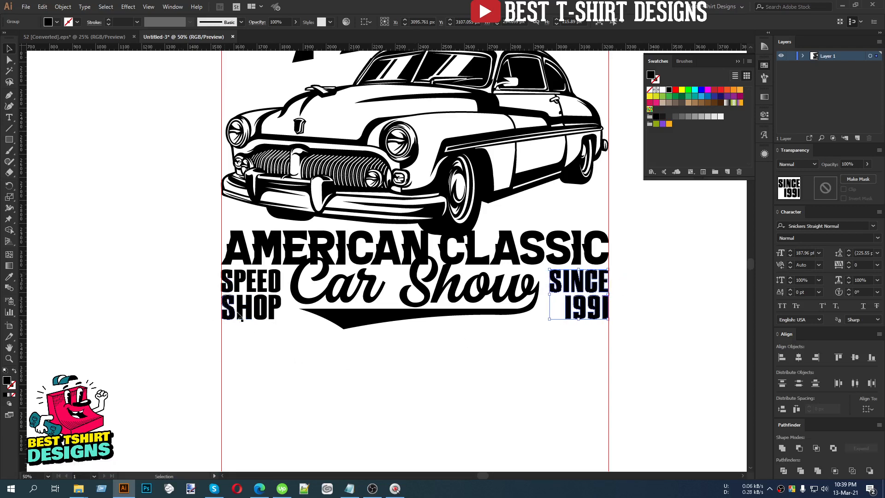
Center SPEED SHOP, Car Show and SINCE 1991 vertically, space them evenly across the row, and fine-tune the row's height under AMERICAN CLASSIC
{"action": "left_click_drag", "start_coordinate": [582, 328], "coordinate": [258, 282]}
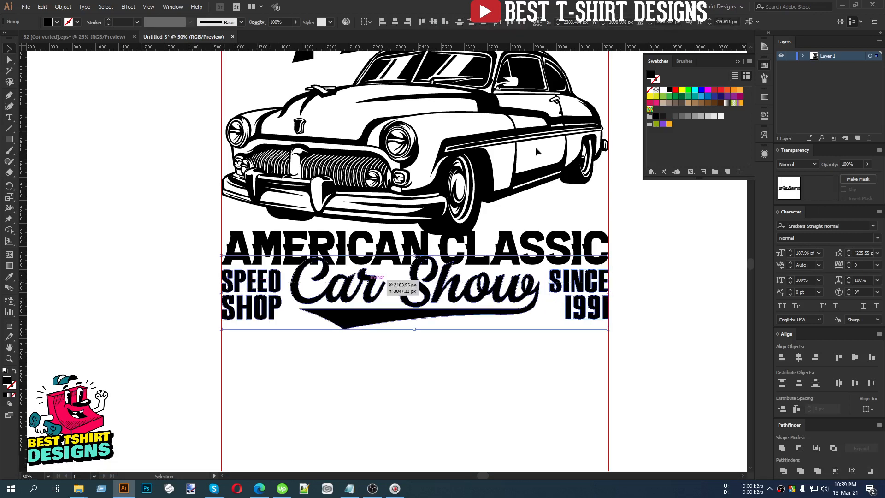
{"action": "left_click", "coordinate": [434, 21]}
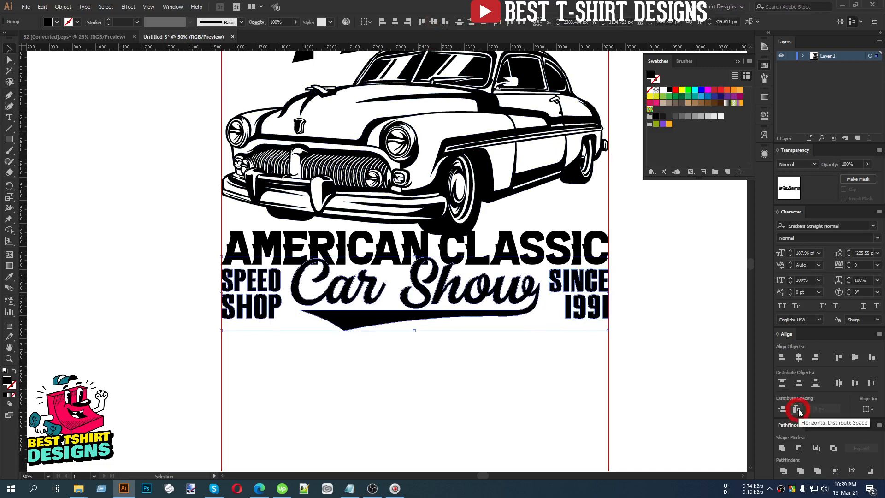
{"action": "scroll", "coordinate": [423, 398], "scroll_direction": "down", "scroll_amount": 1}
{"action": "key", "text": "Down"}
{"action": "key", "text": "Down"}
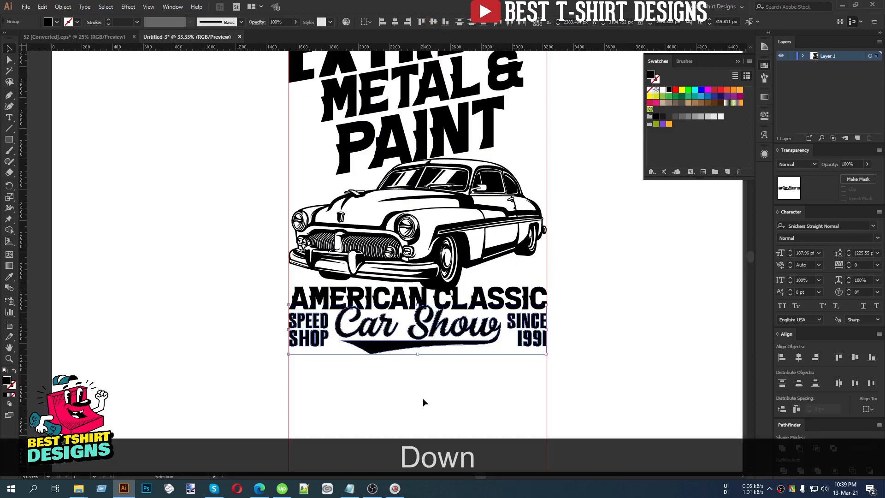
{"action": "key", "text": "Up"}
{"action": "key", "text": "Up"}
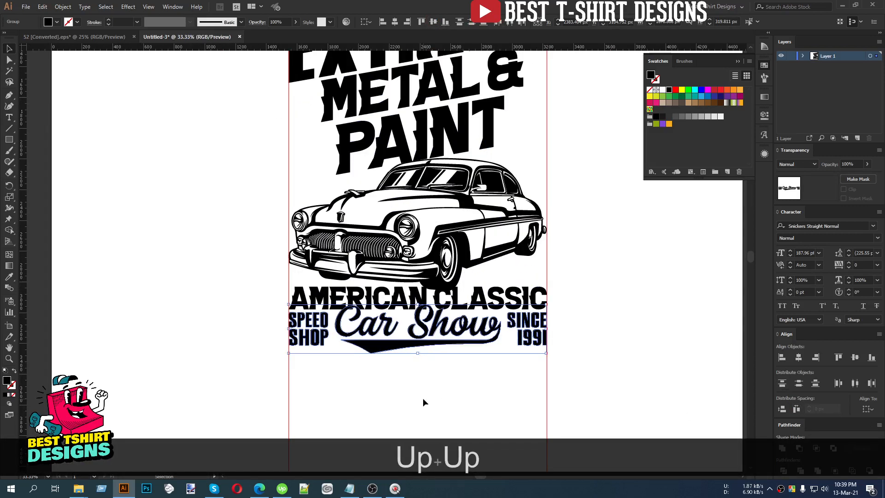
{"action": "left_click", "coordinate": [422, 397]}
Offset the Car Show lettering's paths by 10 px with miter joins and a miter limit of 4
{"action": "scroll", "coordinate": [454, 371], "scroll_direction": "up", "scroll_amount": 1}
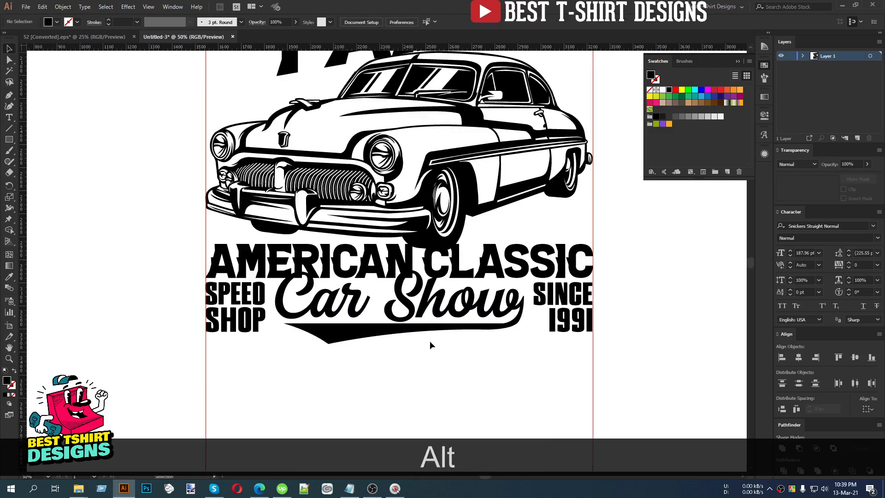
{"action": "left_click", "coordinate": [428, 333]}
{"action": "scroll", "coordinate": [429, 333], "scroll_direction": "up", "scroll_amount": 1}
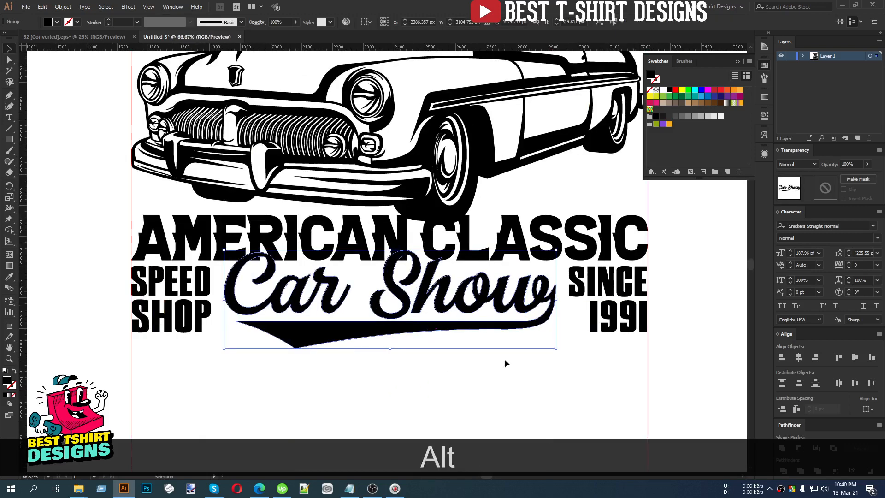
{"action": "key", "text": "ctrl+alt"}
{"action": "key", "text": "ctrl+alt+f"}
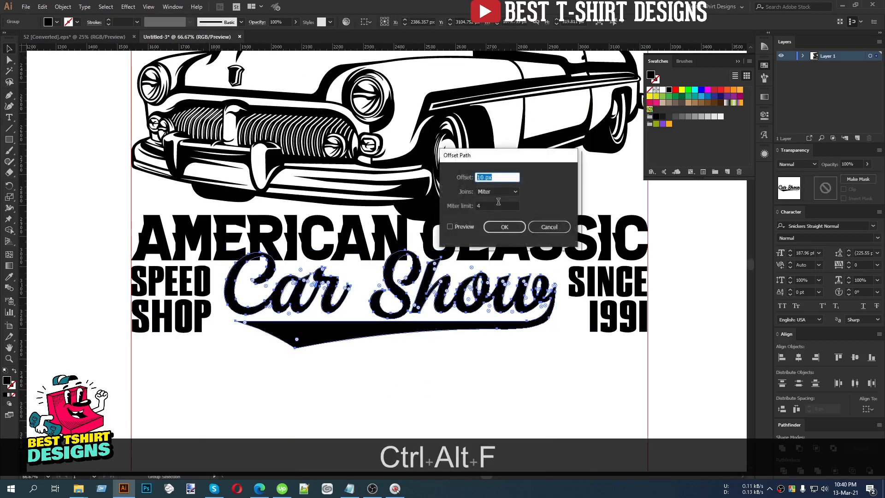
{"action": "left_click", "coordinate": [463, 227]}
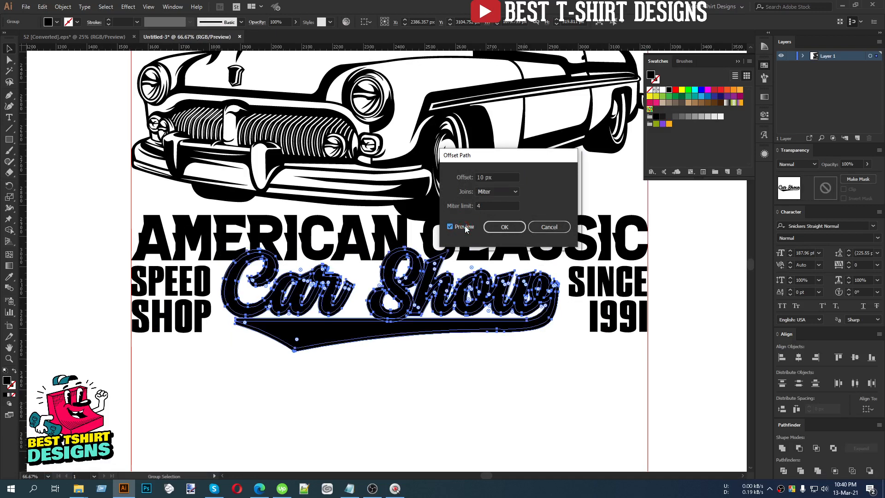
{"action": "left_click", "coordinate": [505, 226]}
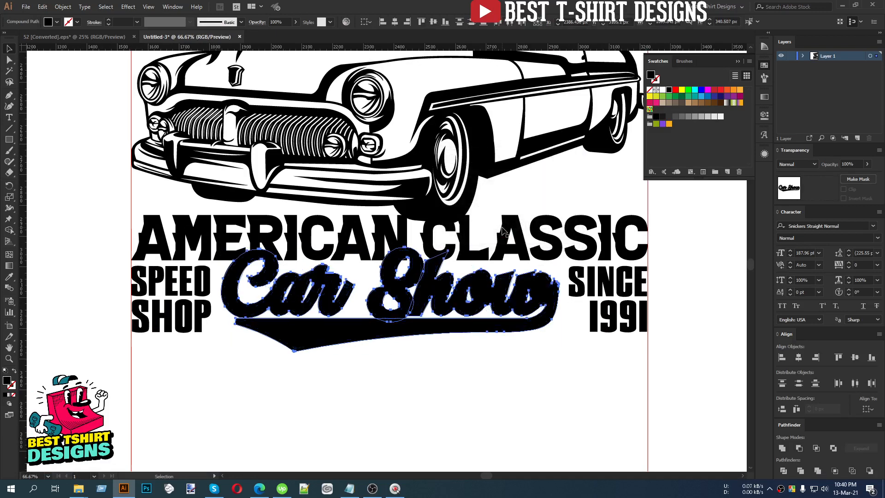
Cut the Car Show offset shape and paste it in place into a non-clipping opacity mask on AMERICAN CLASSIC
{"action": "key", "text": "ctrl"}
{"action": "key", "text": "ctrl+x"}
{"action": "left_click", "coordinate": [502, 228]}
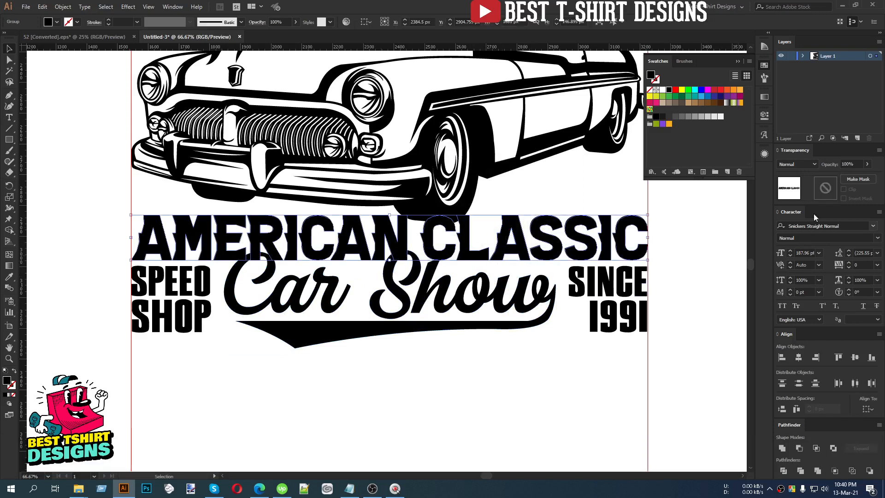
{"action": "left_click", "coordinate": [828, 188]}
{"action": "key", "text": "ctrl+f"}
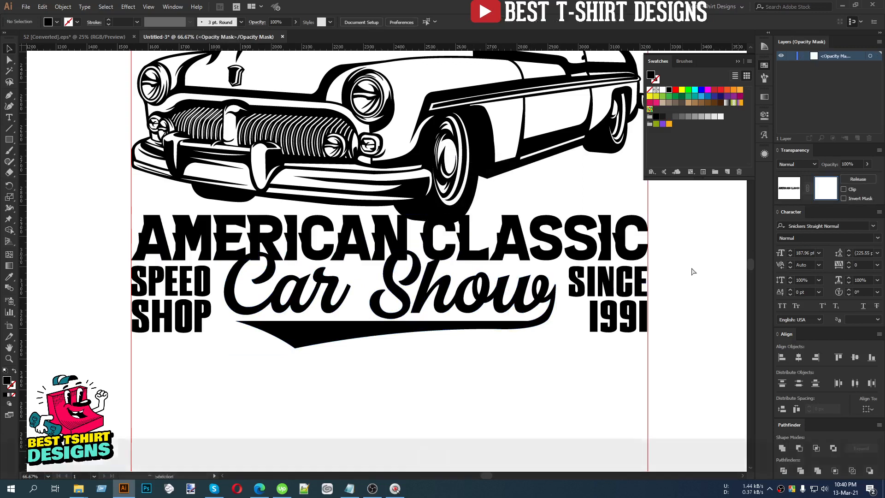
{"action": "left_click", "coordinate": [466, 383]}
Draw freehand Pencil shapes in the mask over the leftover headline bits inside the S of Show and the C of Car
{"action": "scroll", "coordinate": [381, 290], "scroll_direction": "up", "scroll_amount": 2}
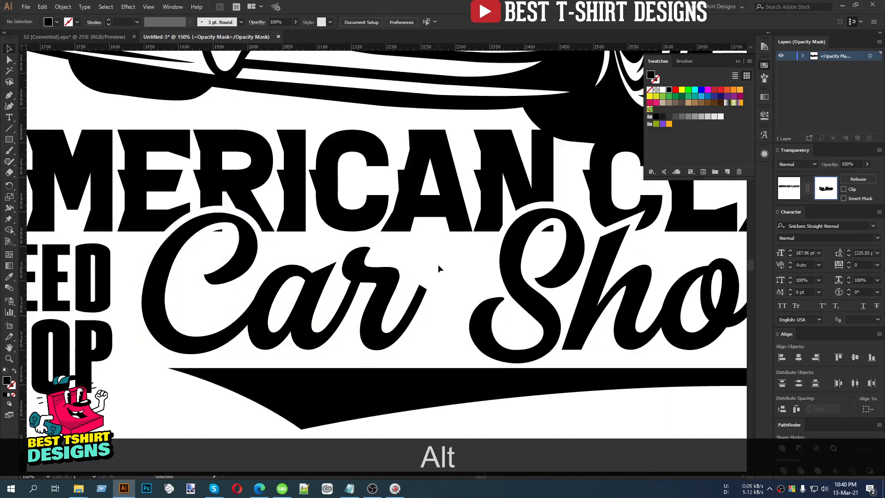
{"action": "key", "text": "n"}
{"action": "left_click_drag", "start_coordinate": [562, 244], "coordinate": [562, 225]}
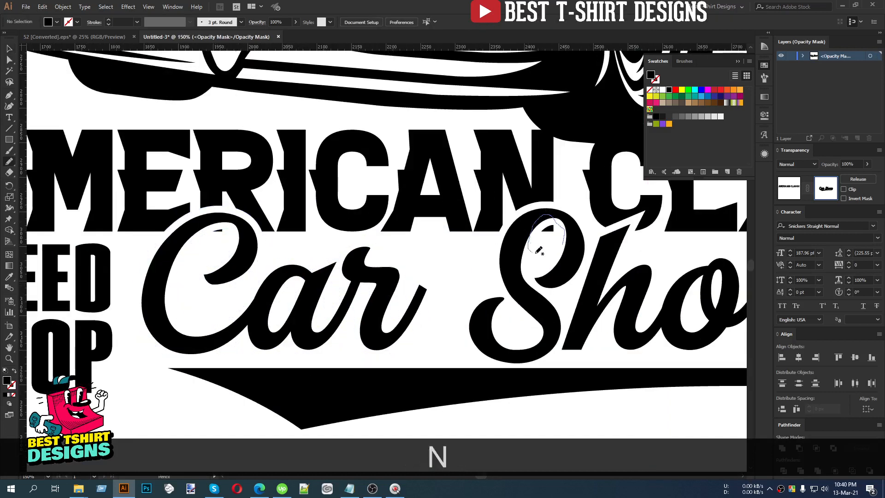
{"action": "mouse_move", "coordinate": [232, 236]}
{"action": "left_mouse_down"}
{"action": "mouse_move", "coordinate": [202, 234]}
{"action": "mouse_move", "coordinate": [227, 243]}
{"action": "left_mouse_up"}
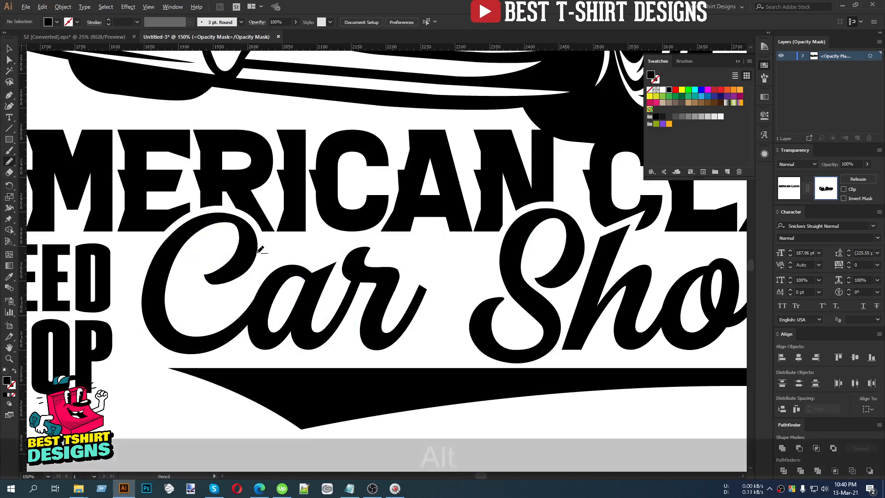
{"action": "scroll", "coordinate": [257, 251], "scroll_direction": "down", "scroll_amount": 3}
{"action": "key", "text": "v"}
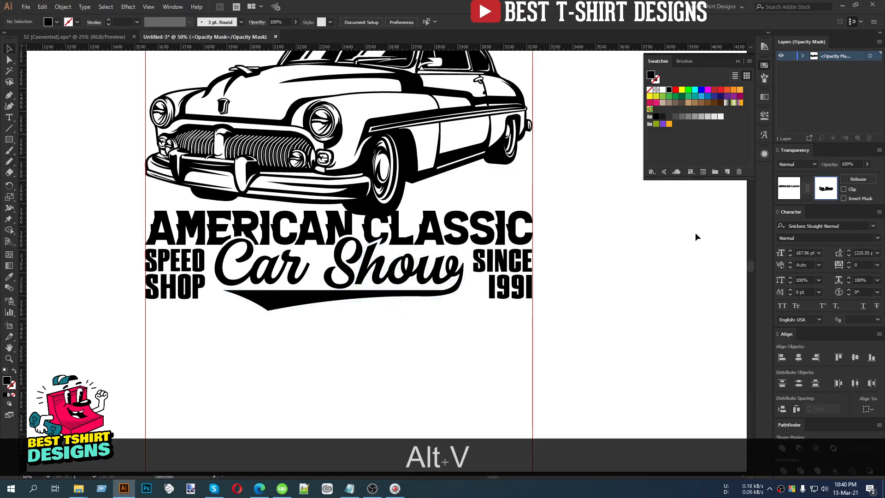
Exit the opacity mask and nudge AMERICAN CLASSIC, SPEED SHOP, Car Show and SINCE 1991 together slightly down, away from the car
{"action": "left_click", "coordinate": [788, 194]}
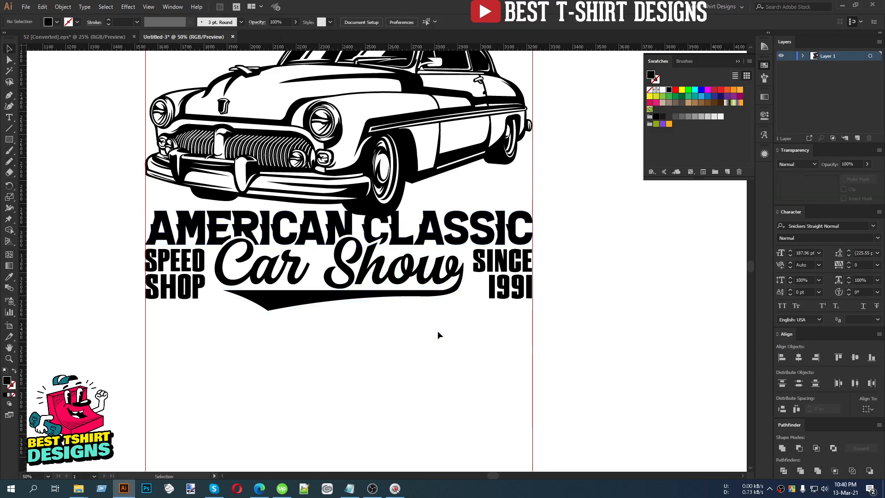
{"action": "scroll", "coordinate": [438, 331], "scroll_direction": "up", "scroll_amount": 1}
{"action": "scroll", "coordinate": [438, 330], "scroll_direction": "down", "scroll_amount": 1}
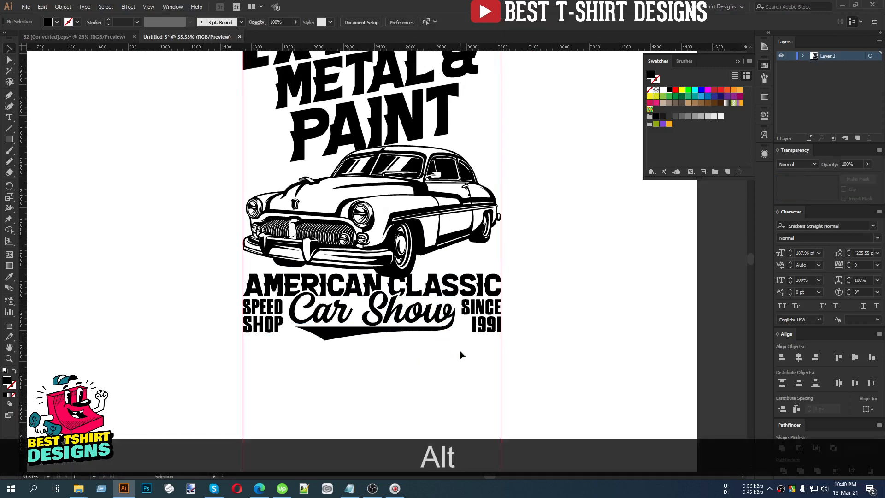
{"action": "left_click_drag", "start_coordinate": [449, 358], "coordinate": [263, 294]}
{"action": "key", "text": "Down"}
{"action": "key", "text": "Down"}
{"action": "key", "text": "Down"}
{"action": "key", "text": "Down"}
{"action": "key", "text": "Down"}
{"action": "key", "text": "Down"}
{"action": "key", "text": "Down"}
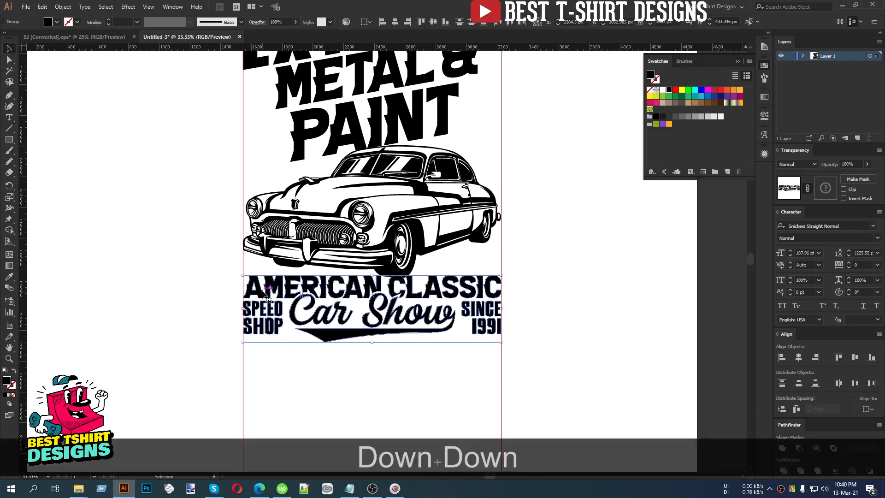
{"action": "key", "text": "Down"}
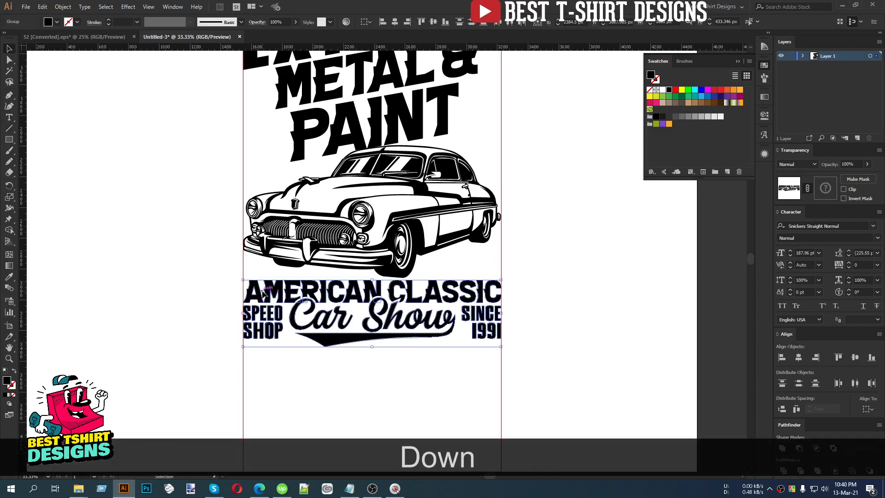
{"action": "left_click", "coordinate": [367, 411]}
Move the METAL & PAINT lettering 120 px left and 30 px down beneath EXTREME
{"action": "scroll", "coordinate": [367, 410], "scroll_direction": "up", "scroll_amount": 2}
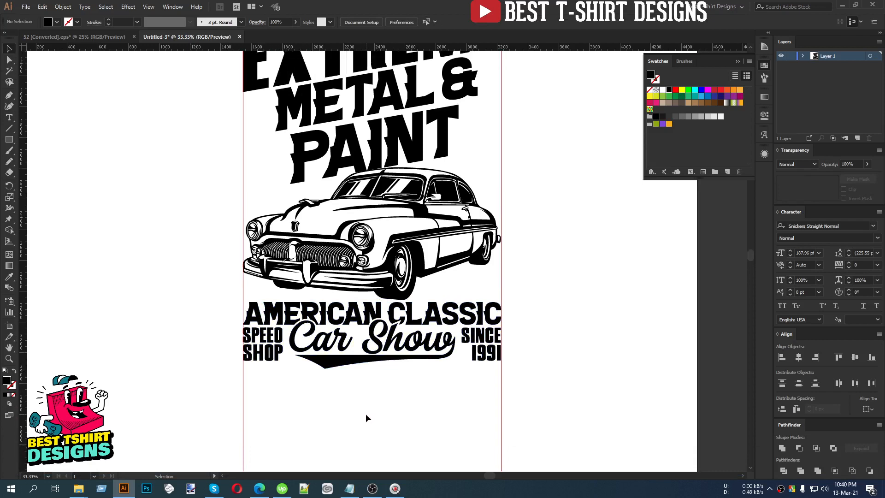
{"action": "scroll", "coordinate": [366, 416], "scroll_direction": "down", "scroll_amount": 1}
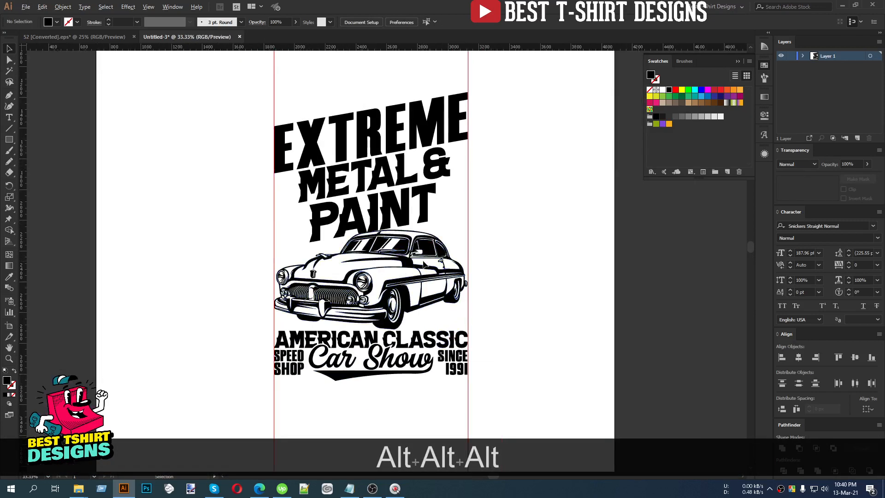
{"action": "scroll", "coordinate": [423, 264], "scroll_direction": "up", "scroll_amount": 1}
{"action": "scroll", "coordinate": [423, 263], "scroll_direction": "down", "scroll_amount": 1}
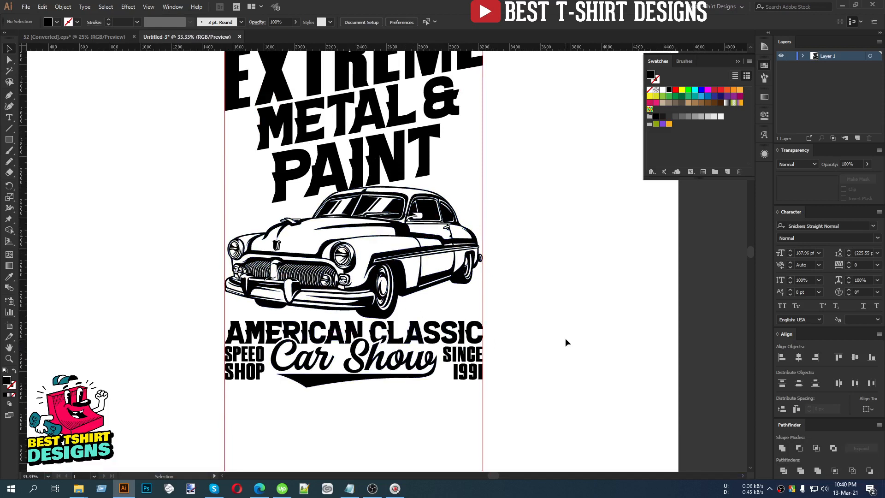
{"action": "scroll", "coordinate": [568, 339], "scroll_direction": "up", "scroll_amount": 3}
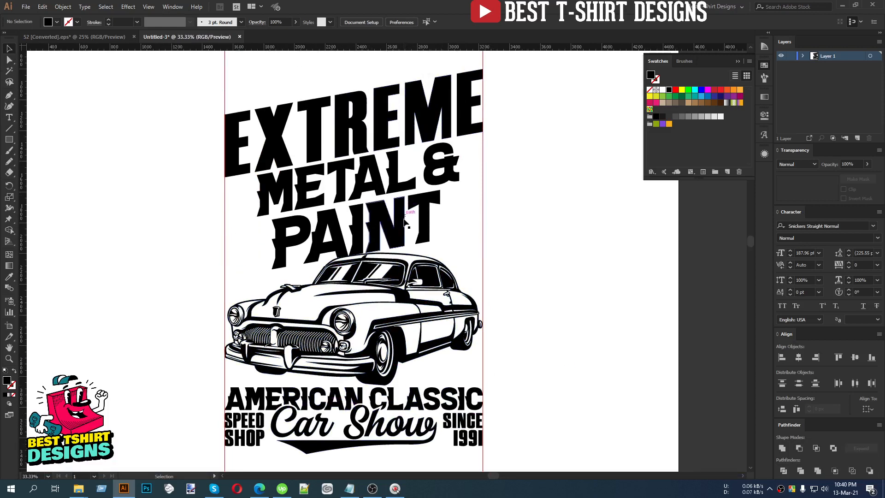
{"action": "scroll", "coordinate": [415, 224], "scroll_direction": "up", "scroll_amount": 2}
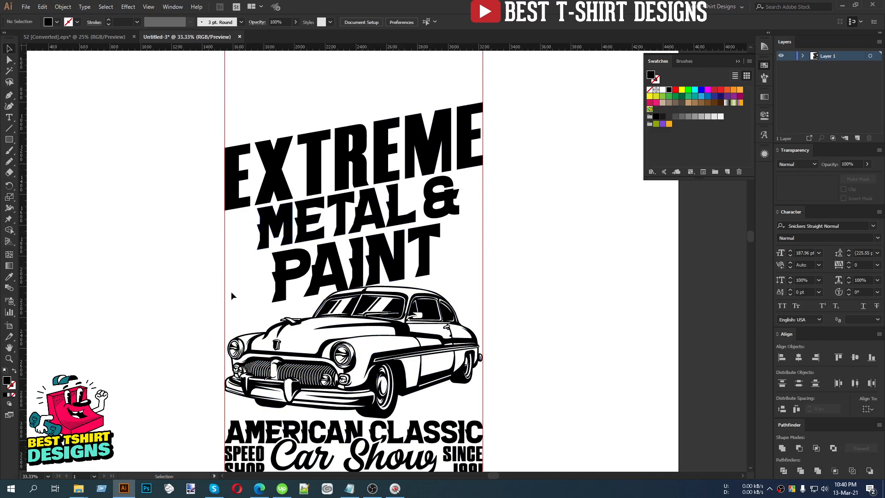
{"action": "scroll", "coordinate": [362, 218], "scroll_direction": "up", "scroll_amount": 2, "text": "alt"}
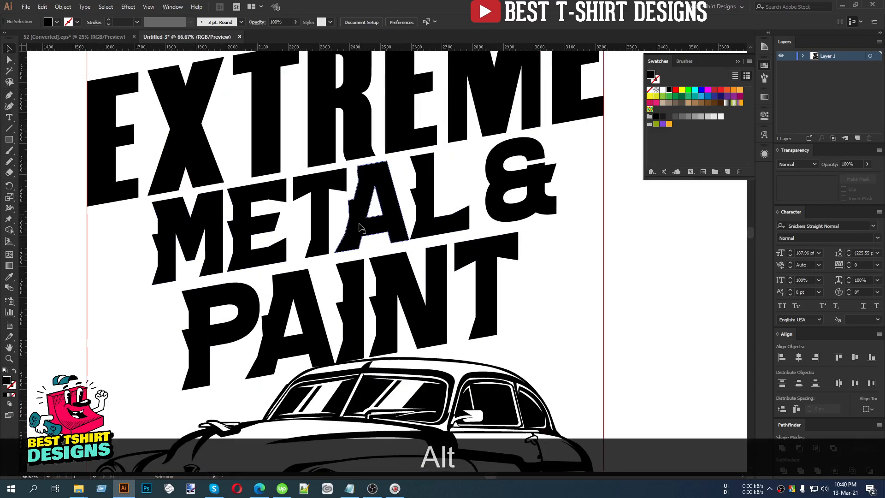
{"action": "scroll", "coordinate": [399, 223], "scroll_direction": "down", "scroll_amount": 1, "text": "alt"}
{"action": "left_click", "coordinate": [398, 223]}
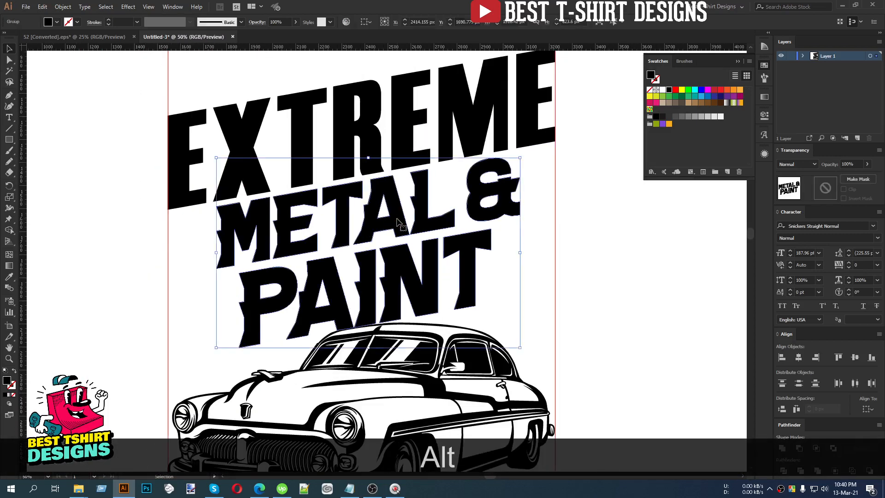
{"action": "key", "text": "shift+Left"}
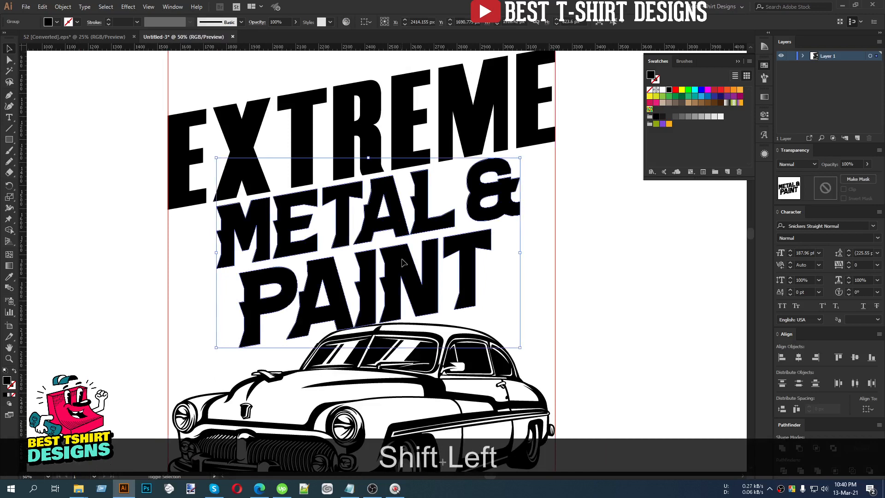
{"action": "key", "text": "shift+Down"}
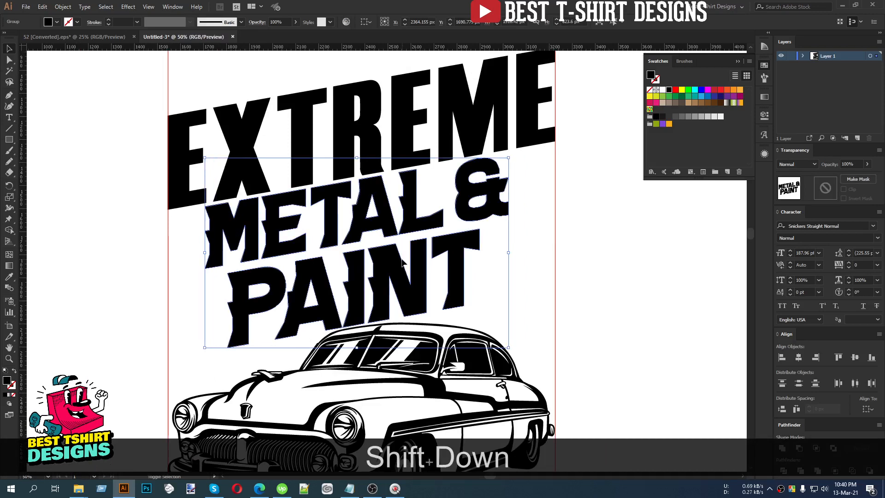
{"action": "key", "text": "shift+Up"}
{"action": "key", "text": "Left"}
{"action": "key", "text": "Left"}
{"action": "key", "text": "Left"}
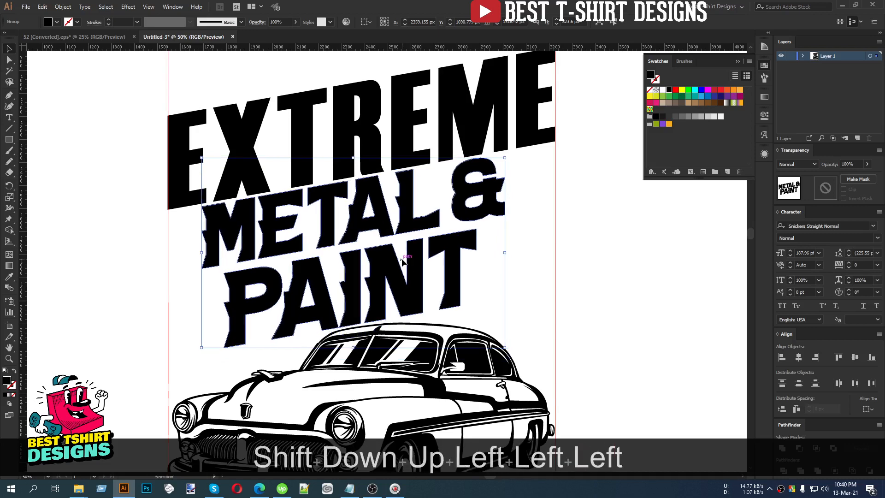
{"action": "key", "text": "Left"}
{"action": "key", "text": "Down"}
{"action": "key", "text": "Down"}
{"action": "key", "text": "shift+Left"}
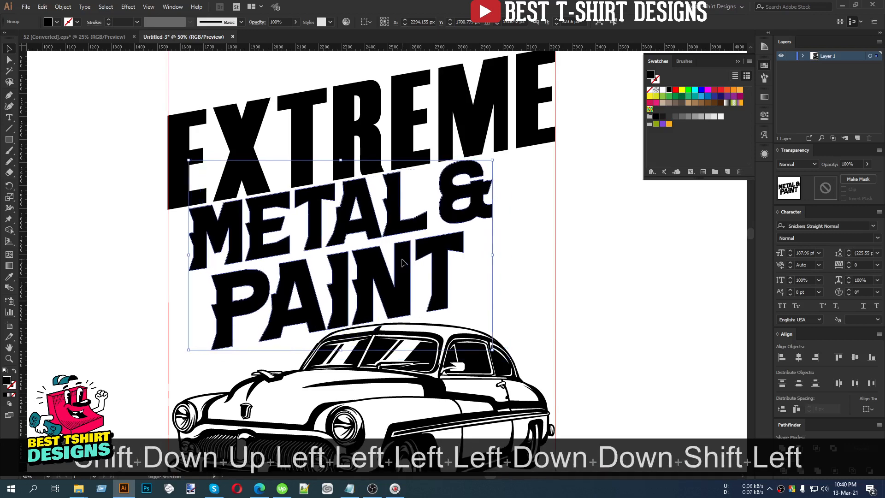
{"action": "key", "text": "Down"}
{"action": "key", "text": "Down"}
{"action": "key", "text": "Down"}
{"action": "key", "text": "Down"}
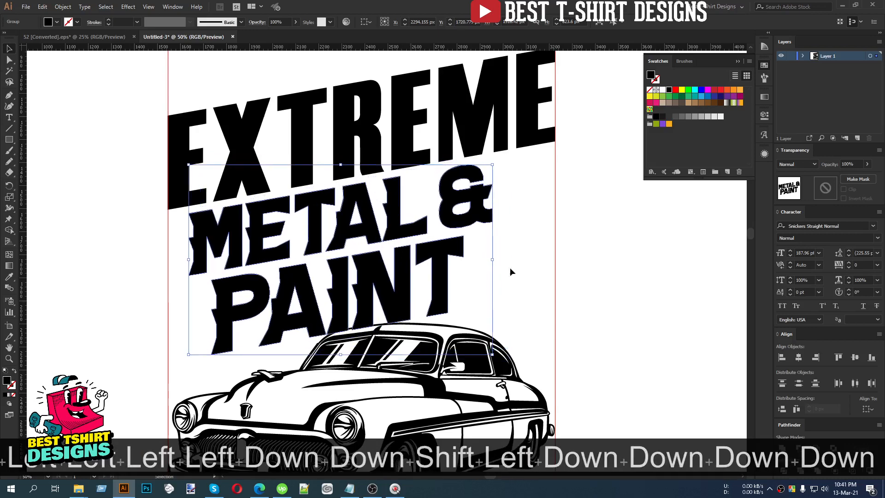
Enlarge METAL & PAINT proportionally to about 908 px high and nudge it 5 px left and 5 px down
{"action": "left_click_drag", "start_coordinate": [492, 259], "coordinate": [525, 259]}
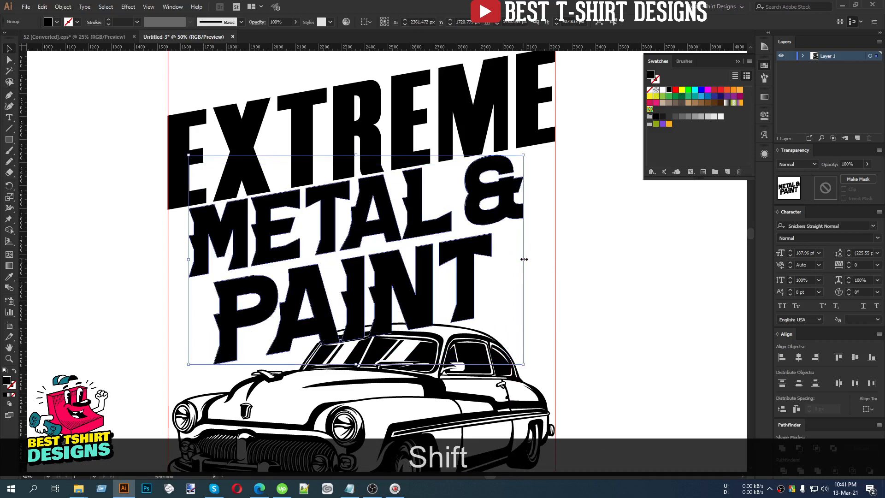
{"action": "key", "text": "alt"}
{"action": "key", "text": "Down"}
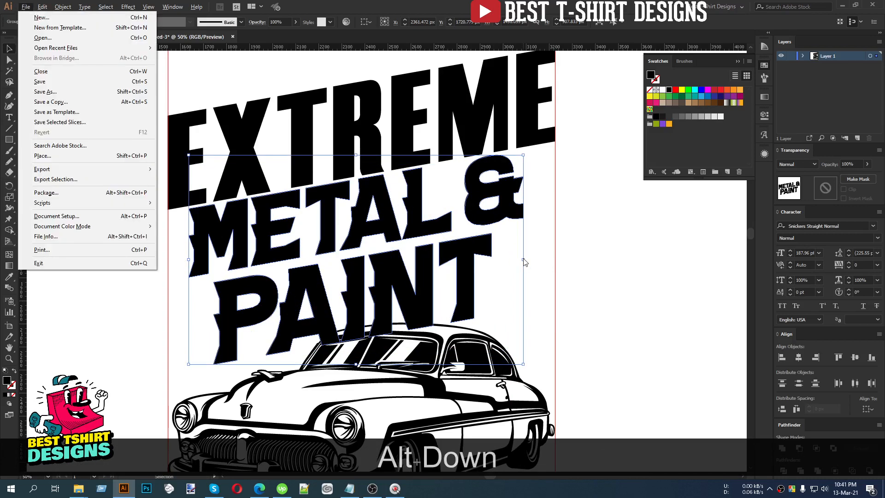
{"action": "left_click", "coordinate": [470, 253]}
{"action": "key", "text": "Left"}
{"action": "key", "text": "Down"}
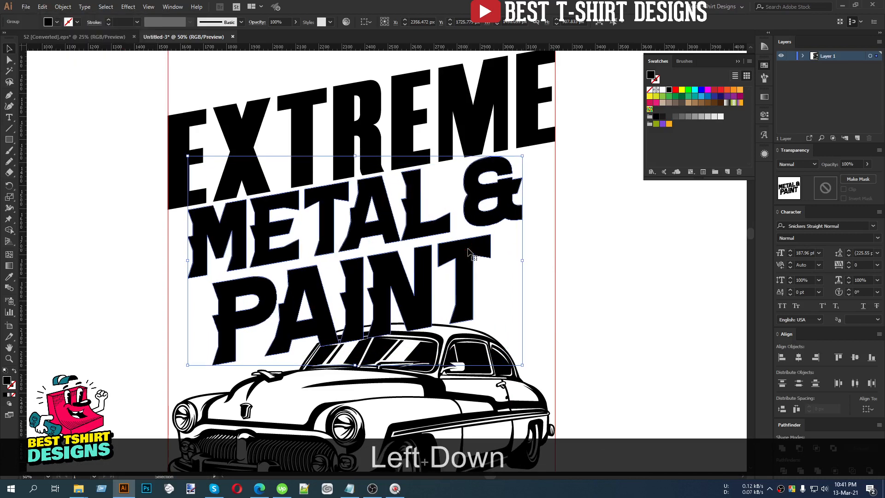
{"action": "scroll", "coordinate": [470, 253], "scroll_direction": "down", "scroll_amount": 1}
{"action": "scroll", "coordinate": [437, 250], "scroll_direction": "up", "scroll_amount": 1}
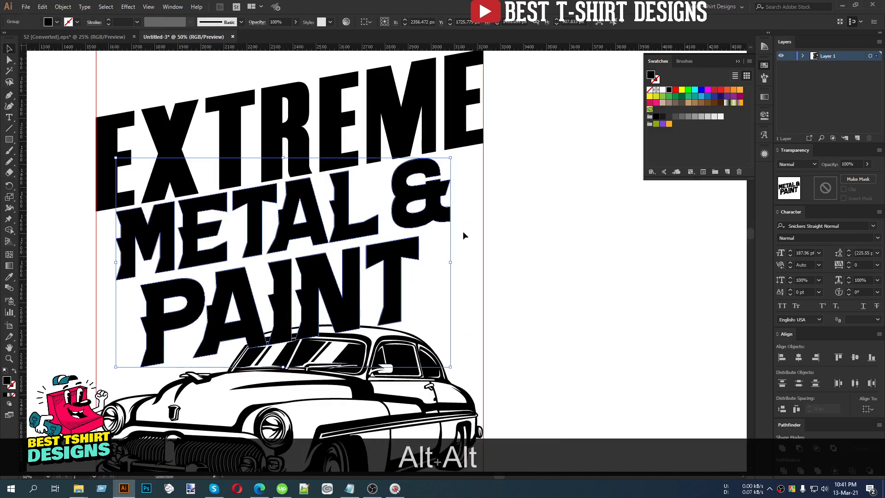
{"action": "scroll", "coordinate": [364, 279], "scroll_direction": "down", "scroll_amount": 1}
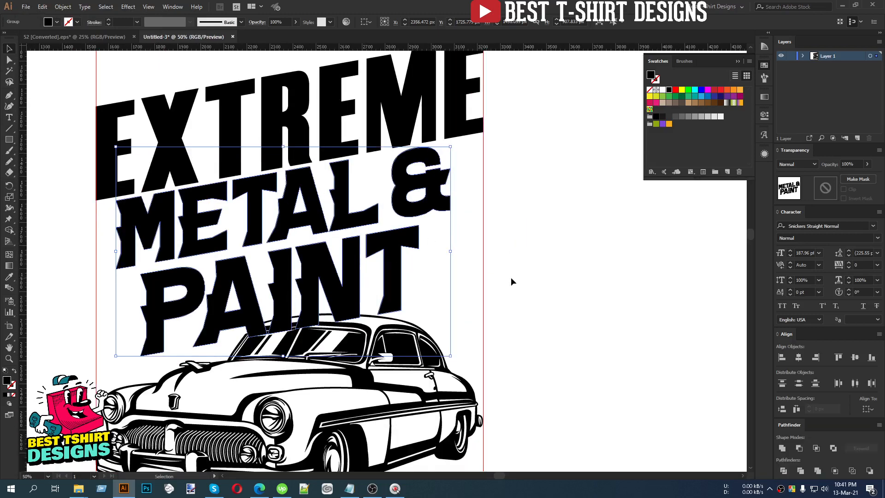
Try a copy of METAL & PAINT behind the original, offset 25 px right and 25 px down, and discard it
{"action": "key", "text": "ctrl+c"}
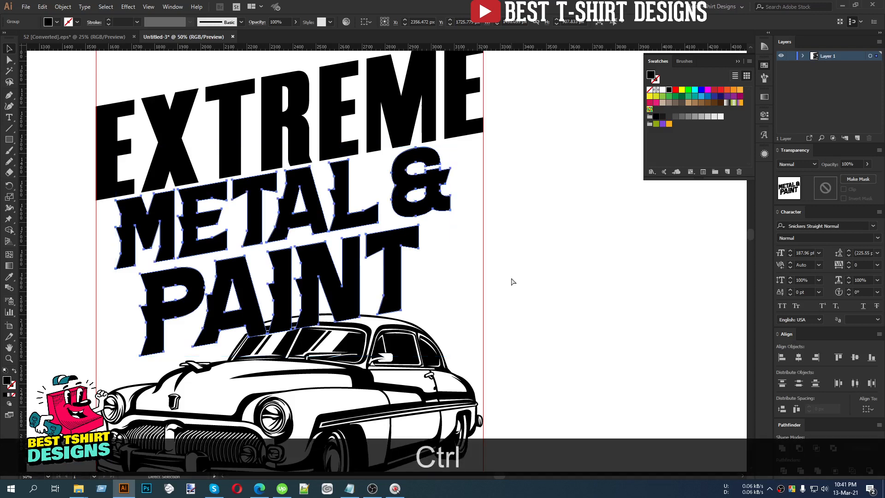
{"action": "key", "text": "ctrl+b"}
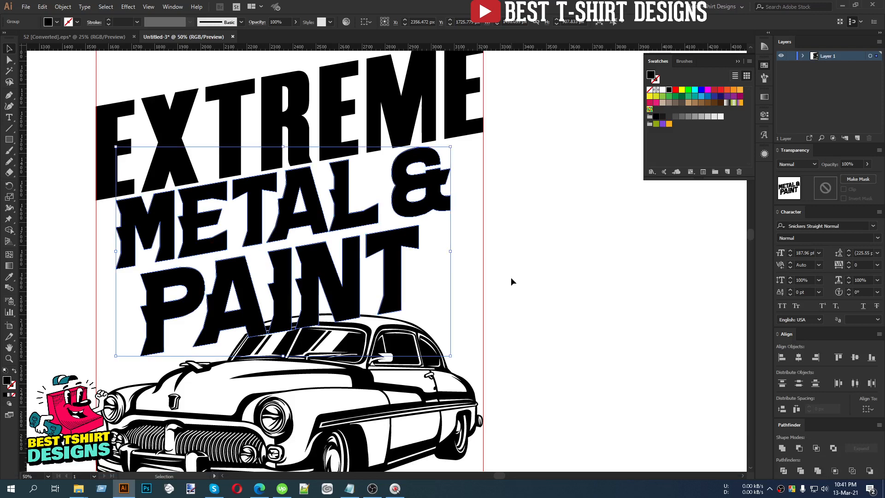
{"action": "key", "text": "Right"}
{"action": "key", "text": "Right"}
{"action": "key", "text": "Right"}
{"action": "key", "text": "Right"}
{"action": "key", "text": "Right"}
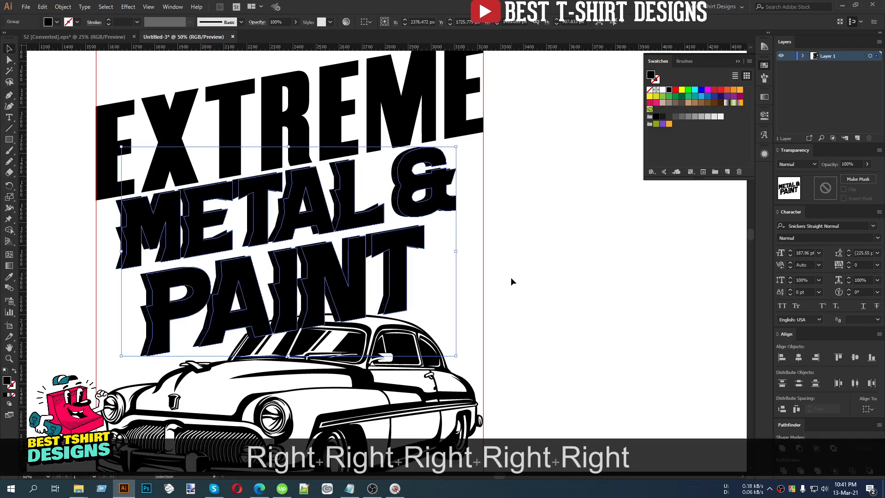
{"action": "key", "text": "Down"}
{"action": "key", "text": "Down"}
{"action": "key", "text": "Down"}
{"action": "key", "text": "Down"}
{"action": "key", "text": "Down"}
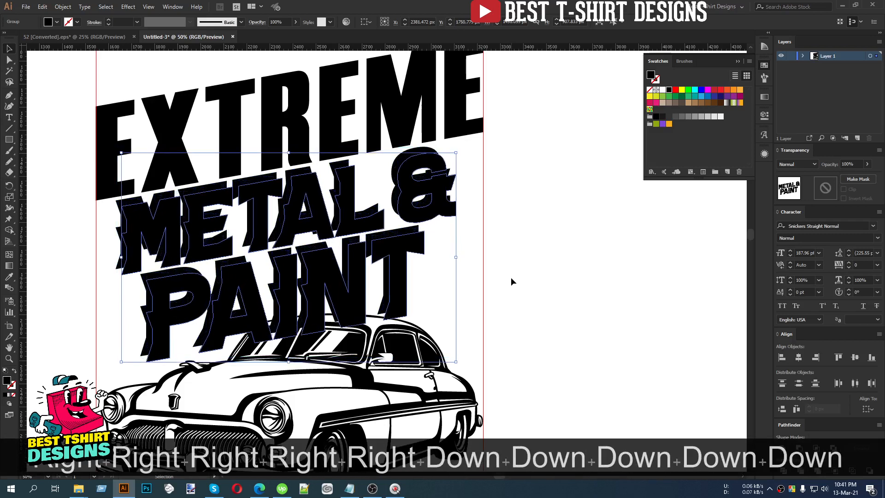
{"action": "key", "text": "Delete"}
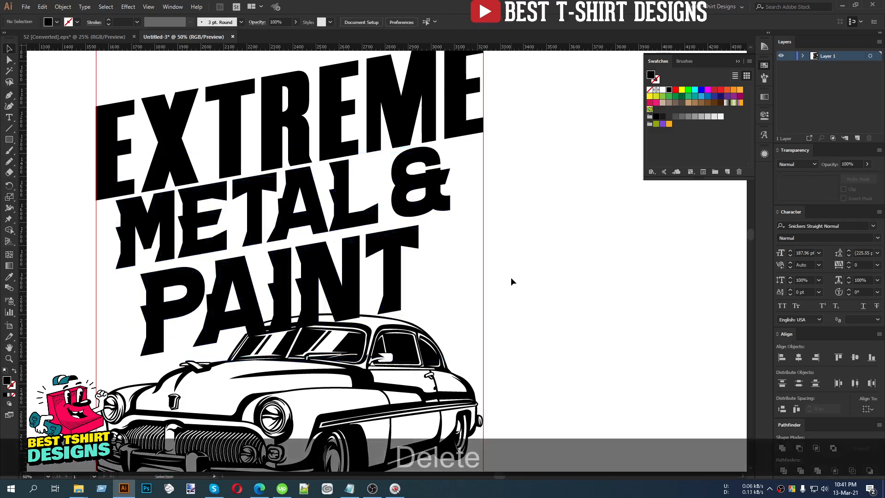
Create a dark red shadow copy of METAL & PAINT behind the original, offset 40 px to the right
{"action": "left_click", "coordinate": [387, 253]}
{"action": "key", "text": "ctrl+c"}
{"action": "key", "text": "ctrl+b"}
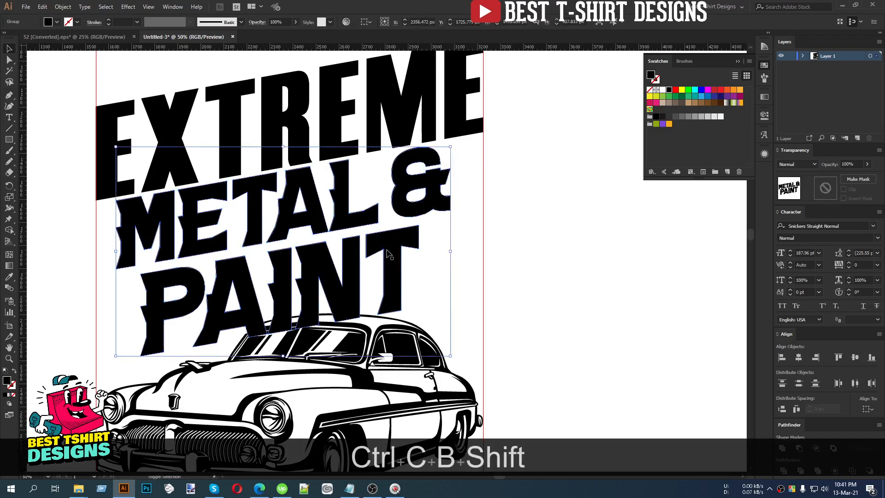
{"action": "key", "text": "shift+Right"}
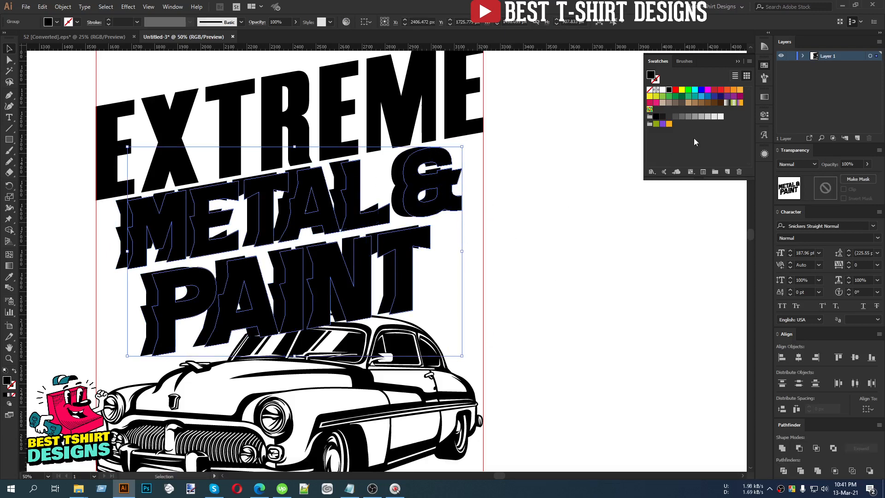
{"action": "left_click", "coordinate": [715, 91]}
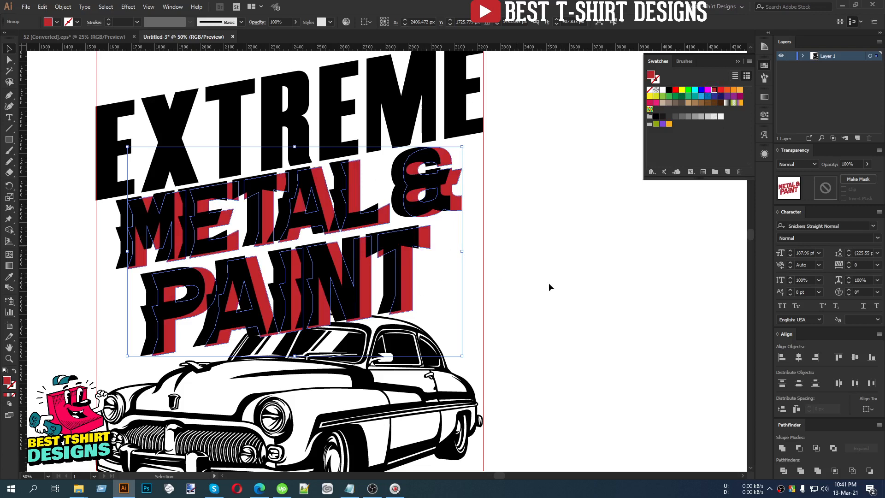
{"action": "key", "text": "Left"}
{"action": "key", "text": "Left"}
{"action": "key", "text": "Left"}
{"action": "key", "text": "Left"}
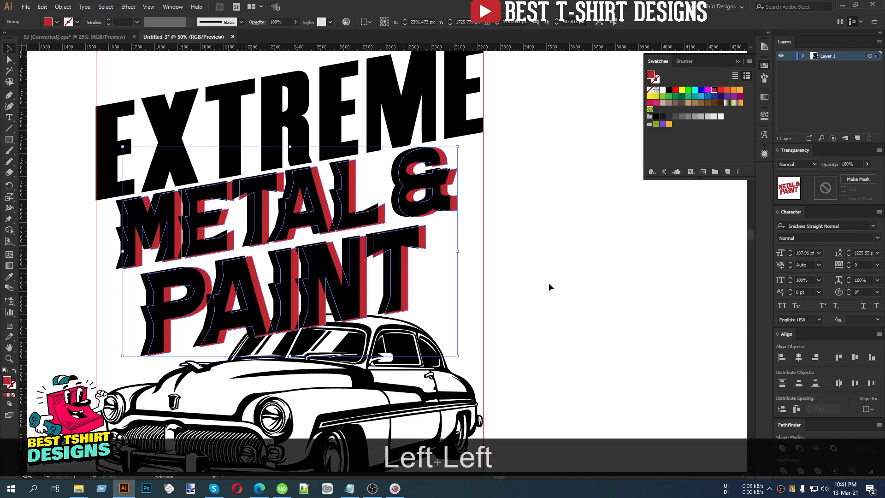
{"action": "key", "text": "Right"}
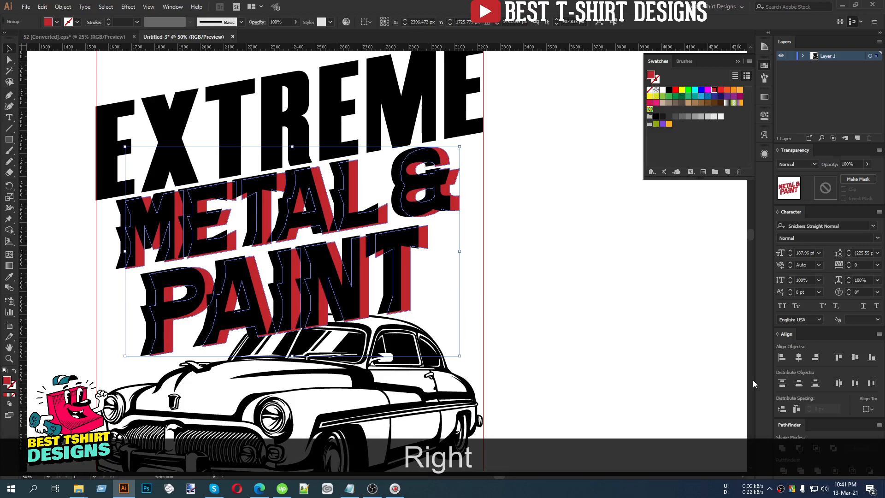
Paste a copy of the black METAL & PAINT lettering in front and offset it 25 px to the right over the red shadow
{"action": "left_click", "coordinate": [398, 239]}
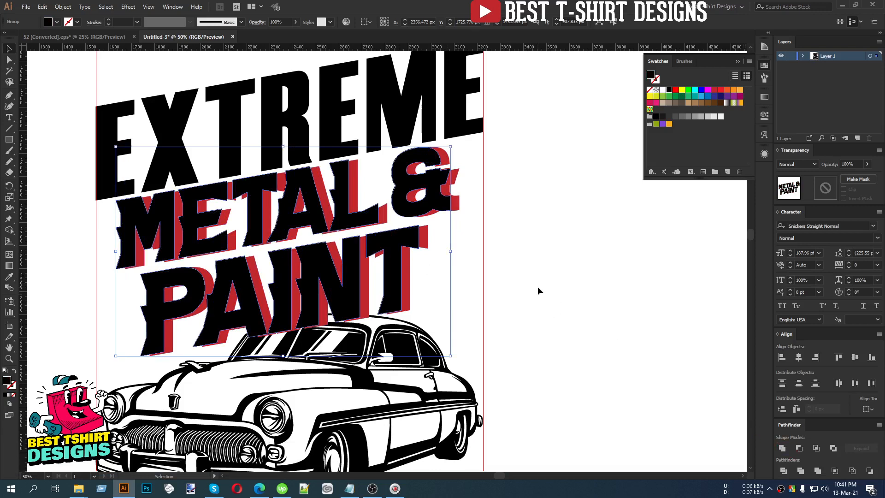
{"action": "key", "text": "ctrl+c"}
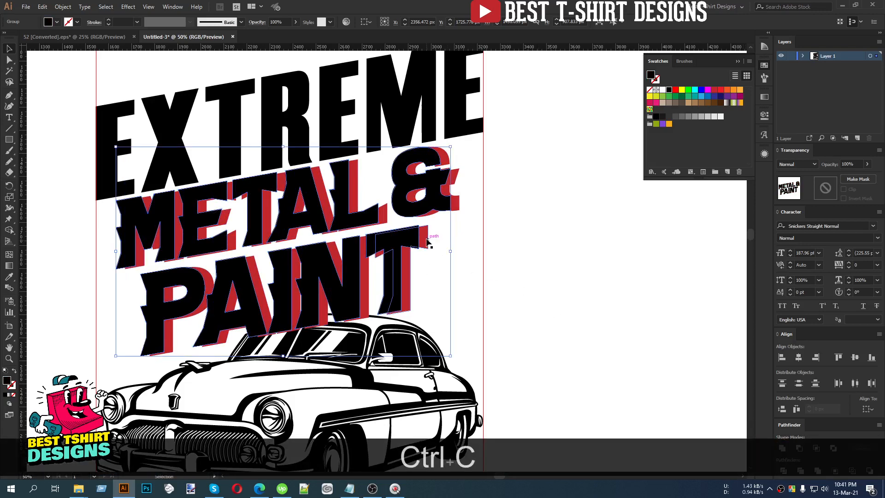
{"action": "key", "text": "ctrl+f"}
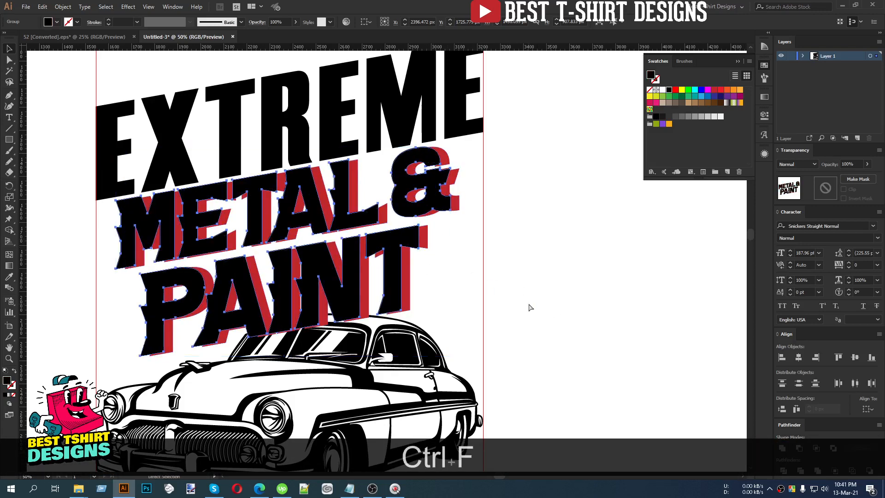
{"action": "key", "text": "Right"}
{"action": "key", "text": "Right"}
{"action": "key", "text": "Right"}
{"action": "key", "text": "Right"}
{"action": "key", "text": "Right"}
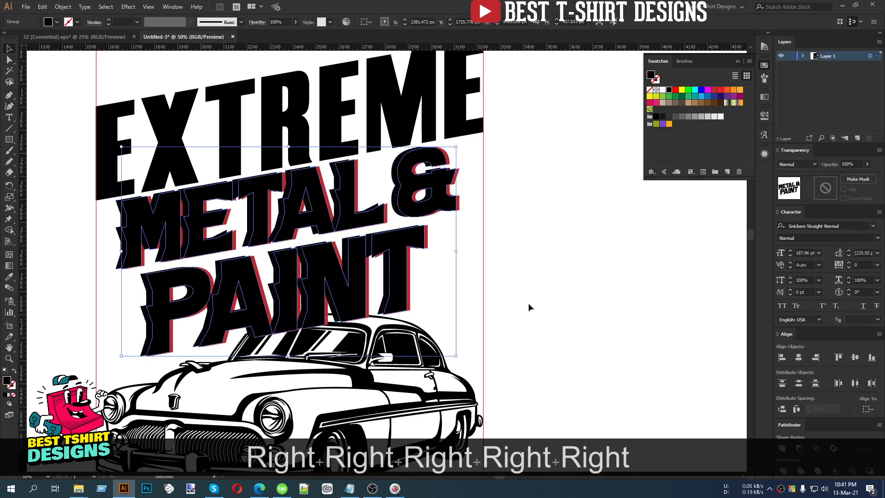
Nudge the front black METAL & PAINT copy 5 px left and subtract it from the red shadow lettering as a compound shape
{"action": "key", "text": "Left"}
{"action": "scroll", "coordinate": [428, 263], "scroll_direction": "up", "scroll_amount": 1}
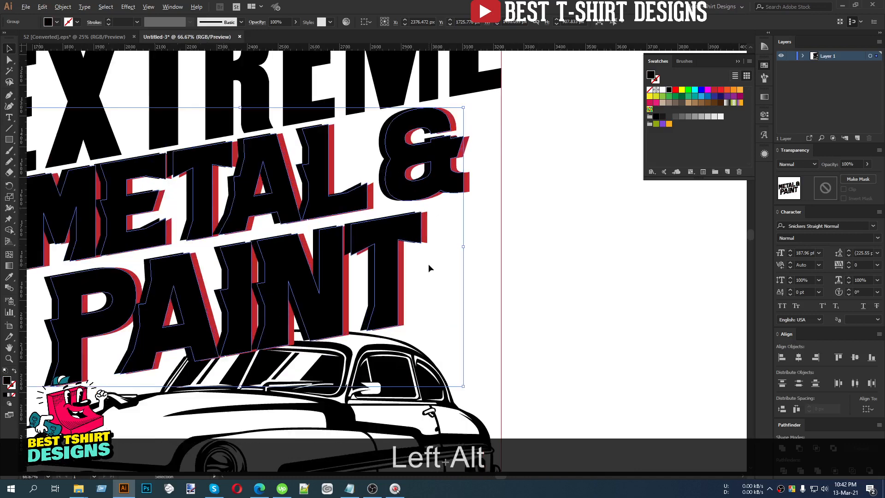
{"action": "scroll", "coordinate": [427, 268], "scroll_direction": "up", "scroll_amount": 1}
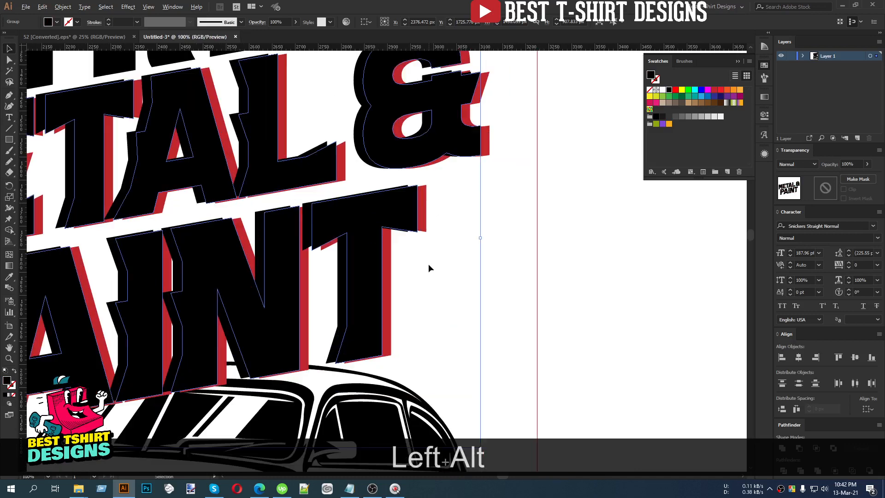
{"action": "left_click", "coordinate": [427, 204]}
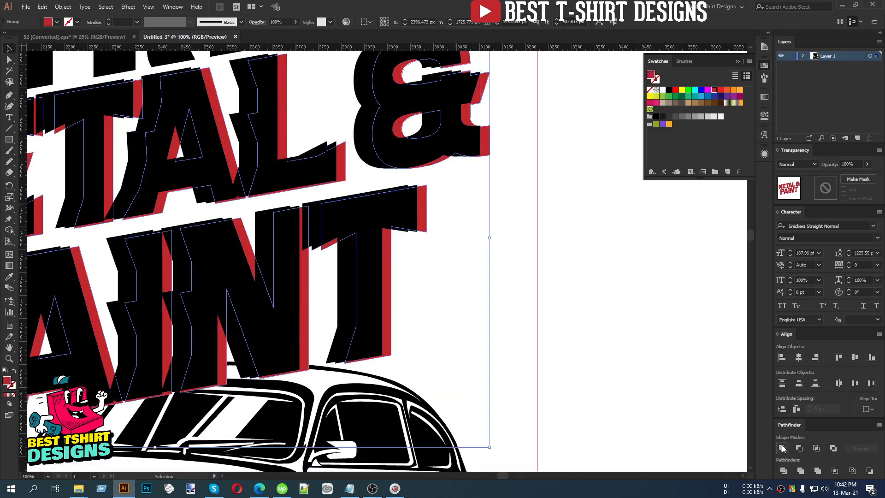
{"action": "left_click", "coordinate": [415, 210], "text": "shift"}
{"action": "scroll", "coordinate": [466, 266], "scroll_direction": "down", "scroll_amount": 1}
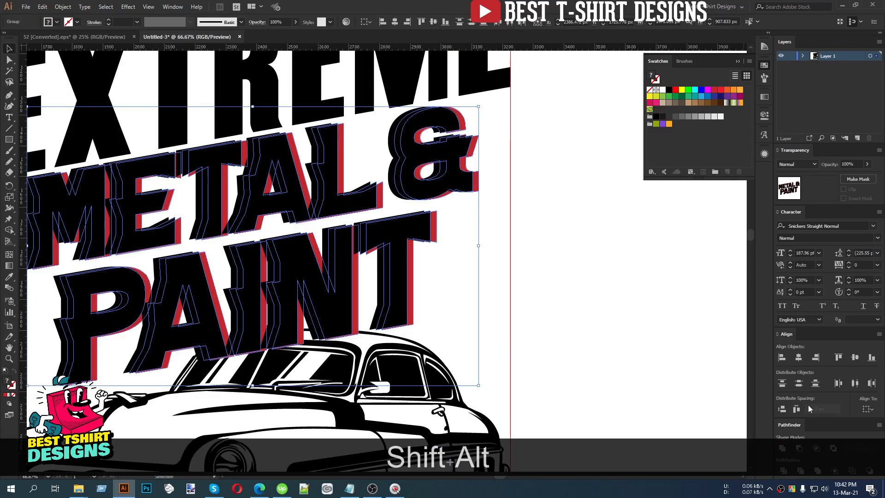
{"action": "left_click", "coordinate": [801, 447], "text": "alt"}
Expand the compound shape of the METAL & PAINT red shadow
{"action": "scroll", "coordinate": [491, 283], "scroll_direction": "down", "scroll_amount": 1}
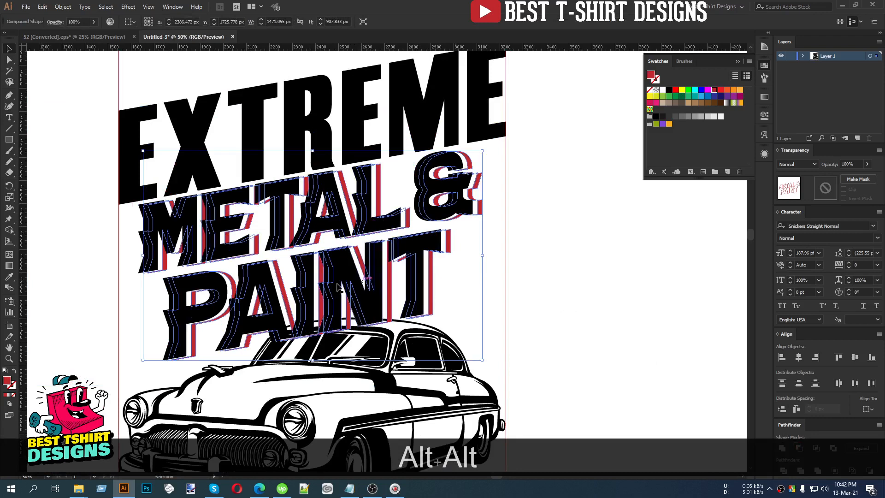
{"action": "left_click", "coordinate": [63, 7]}
{"action": "mouse_move", "coordinate": [84, 7]}
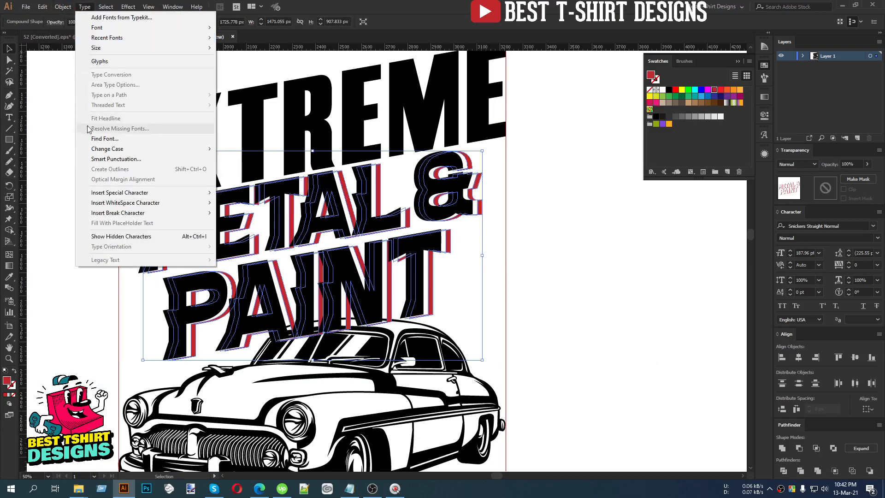
{"action": "left_click", "coordinate": [76, 114]}
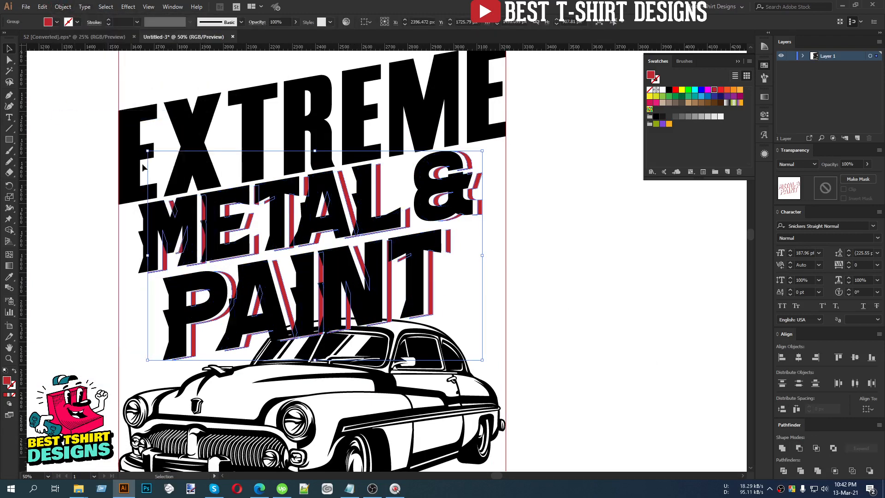
Select METAL & PAINT together with its red shadow and move both 25 px right and 10 px down
{"action": "left_click_drag", "start_coordinate": [465, 261], "coordinate": [333, 216]}
{"action": "key", "text": "Down"}
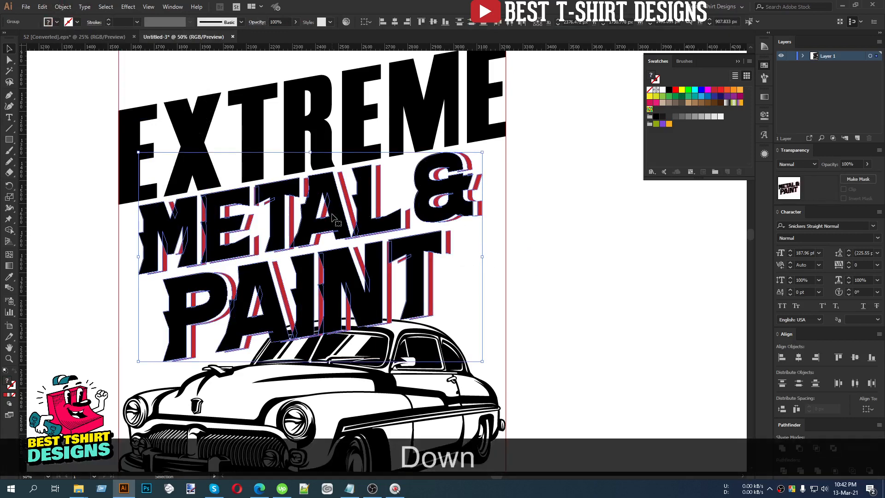
{"action": "key", "text": "Right"}
{"action": "key", "text": "Right"}
{"action": "key", "text": "Right"}
{"action": "key", "text": "Right"}
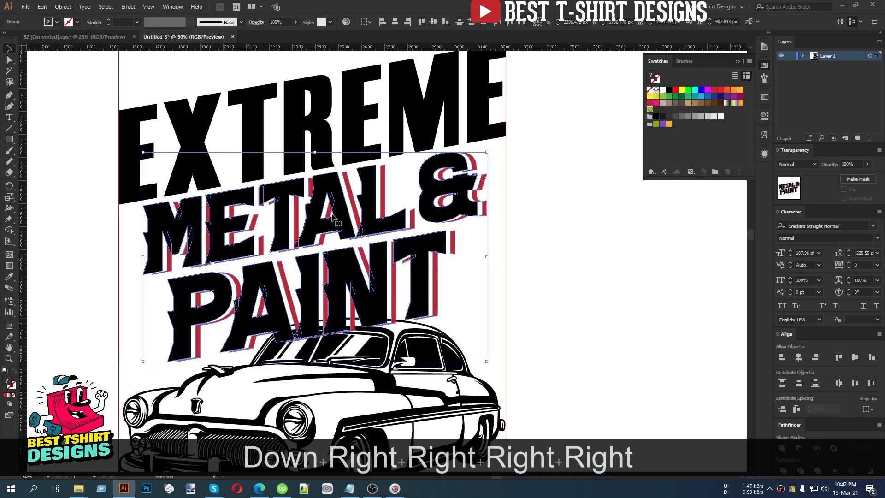
{"action": "key", "text": "Right"}
{"action": "key", "text": "Down"}
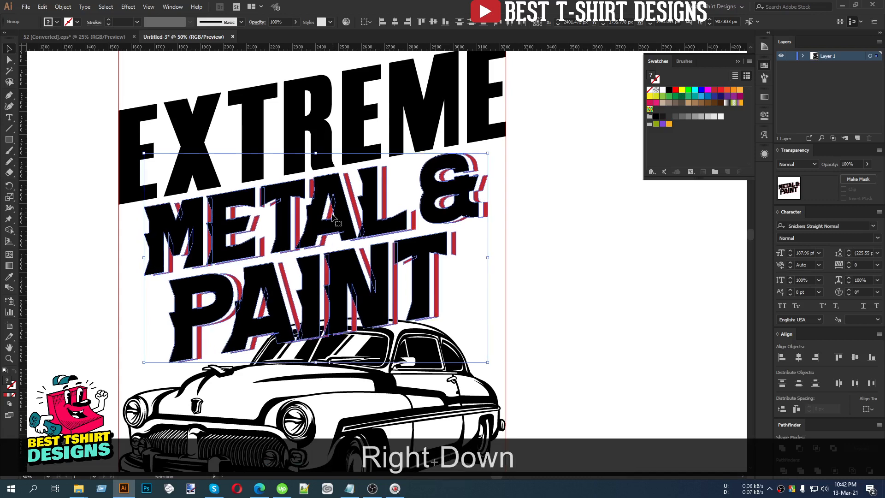
{"action": "scroll", "coordinate": [332, 216], "scroll_direction": "down", "scroll_amount": 1}
{"action": "scroll", "coordinate": [482, 254], "scroll_direction": "down", "scroll_amount": 1}
{"action": "left_click", "coordinate": [482, 253]}
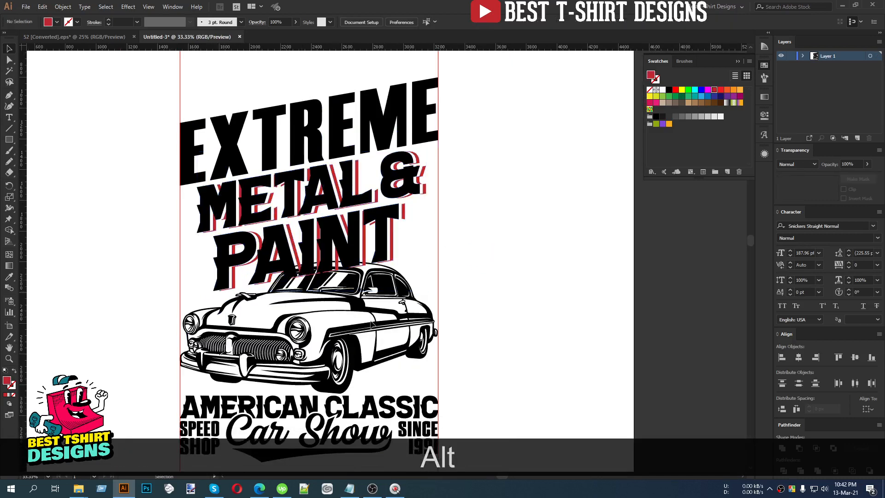
Copy the car illustration and group METAL & PAINT with its red shadow
{"action": "left_click", "coordinate": [355, 349]}
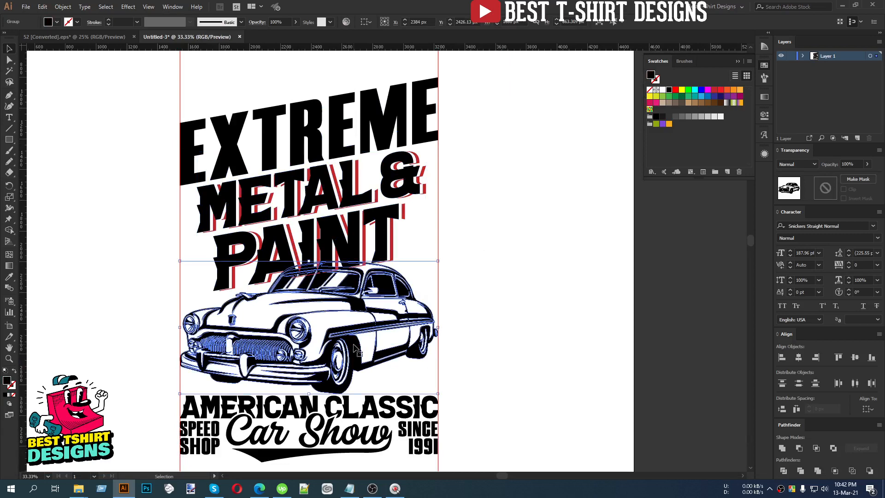
{"action": "key", "text": "ctrl+c"}
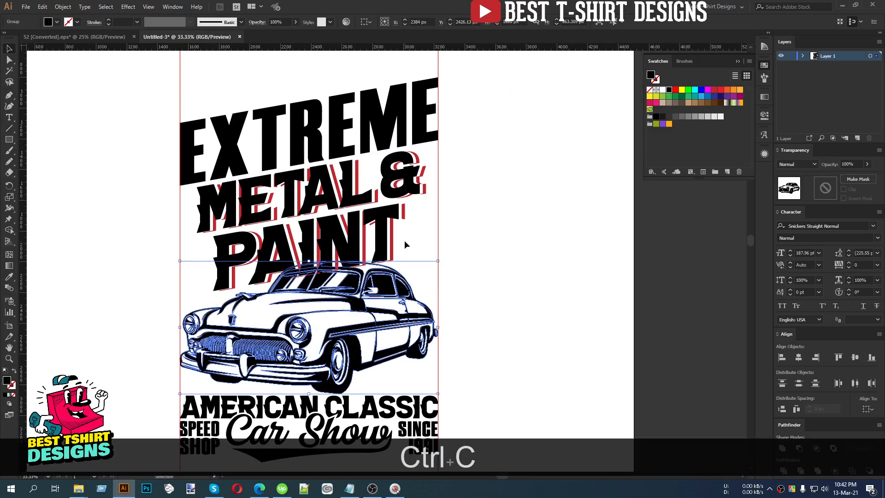
{"action": "left_click", "coordinate": [244, 202]}
{"action": "key", "text": "ctrl+g"}
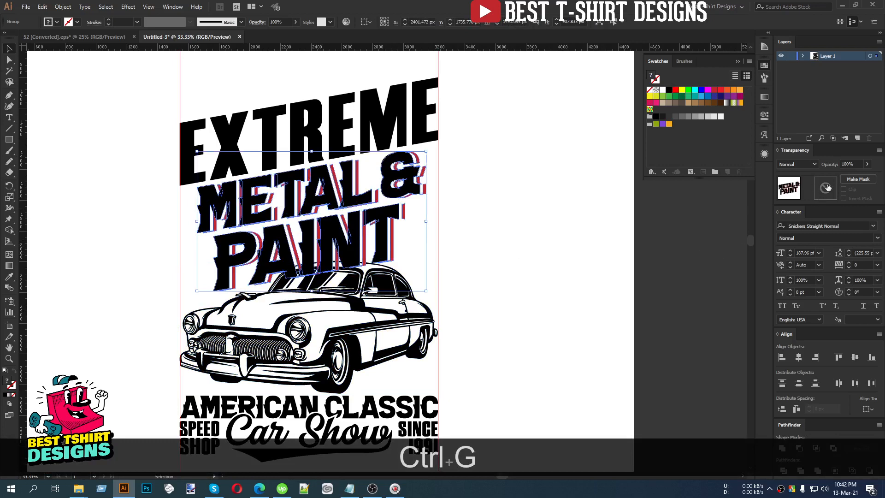
Add an opacity mask to the METAL & PAINT group, using the car pasted in place and united into a solid silhouette
{"action": "left_click", "coordinate": [826, 187]}
{"action": "key", "text": "ctrl+f"}
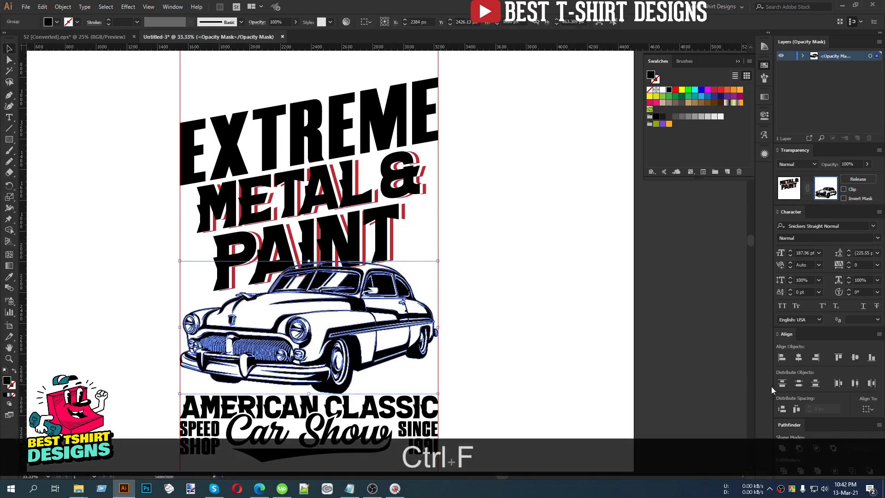
{"action": "left_click", "coordinate": [819, 471]}
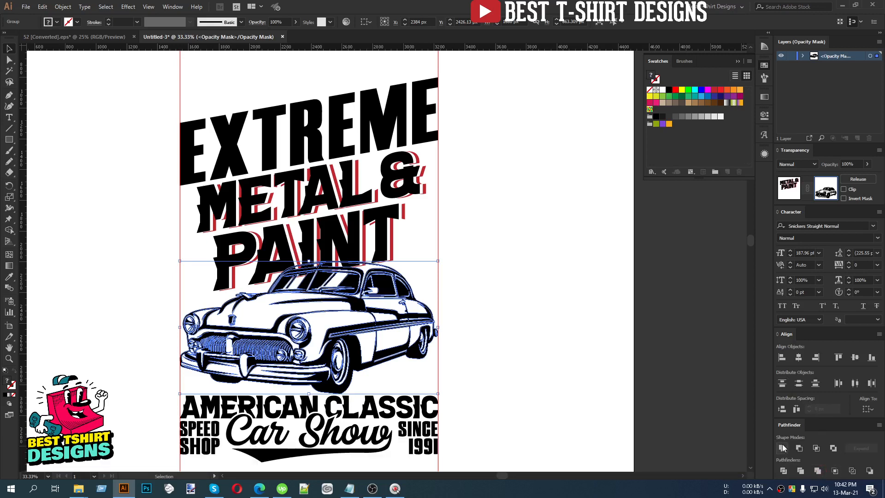
{"action": "scroll", "coordinate": [514, 319], "scroll_direction": "down", "scroll_amount": 2}
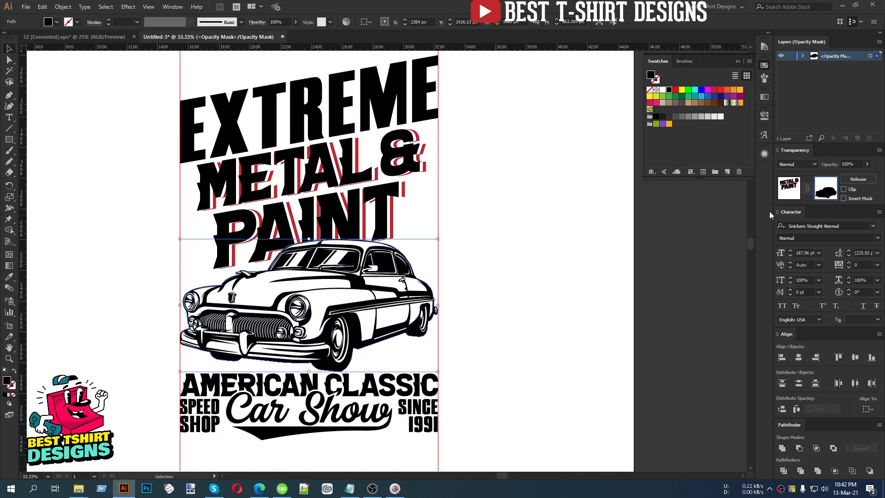
{"action": "left_click", "coordinate": [789, 194]}
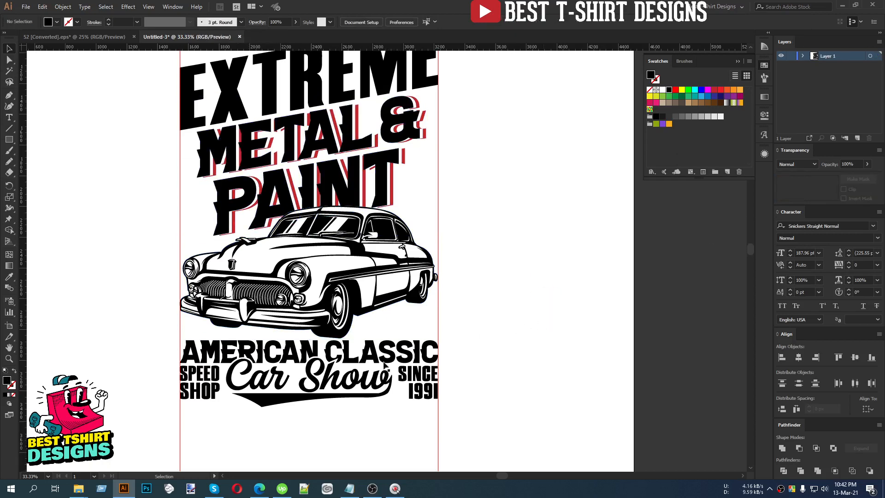
Start a black ground shadow under the car with the Pen tool, drawing its jagged left side from the front bumper down to above AMERICAN CLASSIC
{"action": "scroll", "coordinate": [297, 362], "scroll_direction": "up", "scroll_amount": 1}
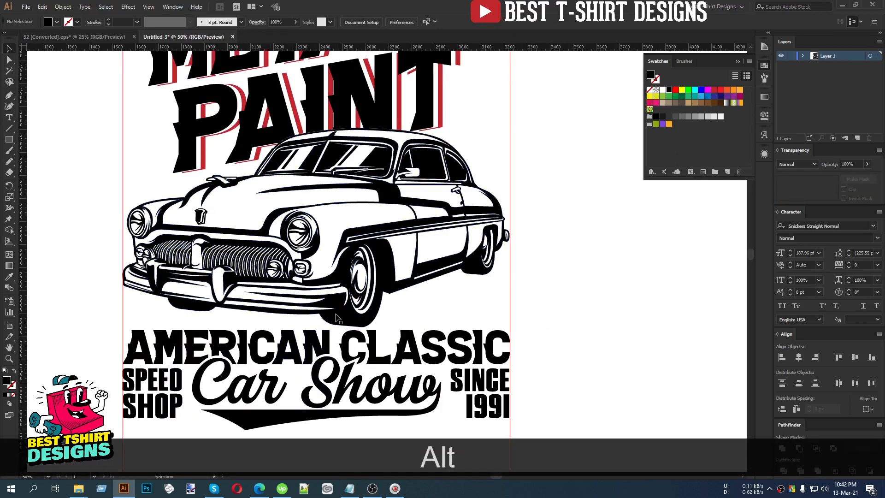
{"action": "scroll", "coordinate": [450, 318], "scroll_direction": "up", "scroll_amount": 2}
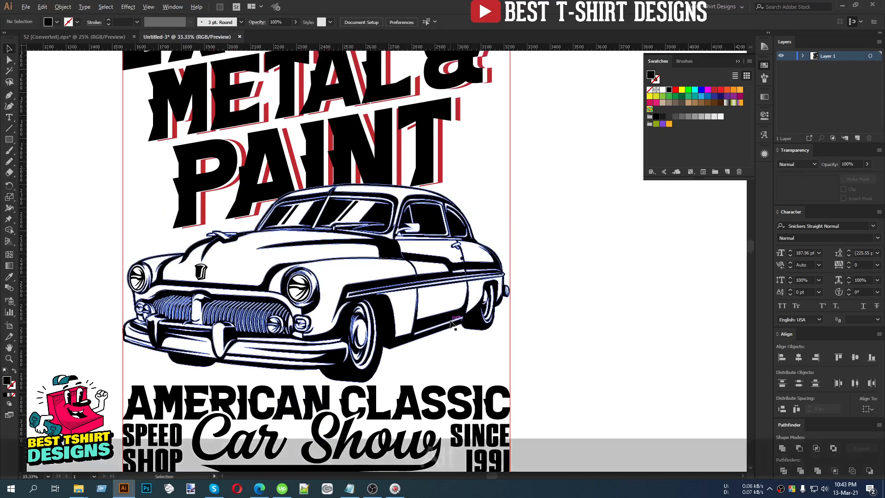
{"action": "scroll", "coordinate": [507, 215], "scroll_direction": "down", "scroll_amount": 1}
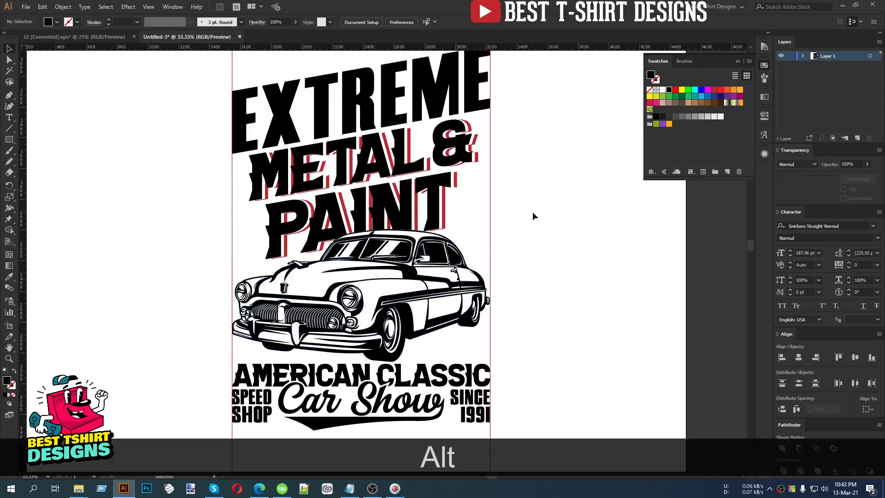
{"action": "scroll", "coordinate": [522, 231], "scroll_direction": "down", "scroll_amount": 1}
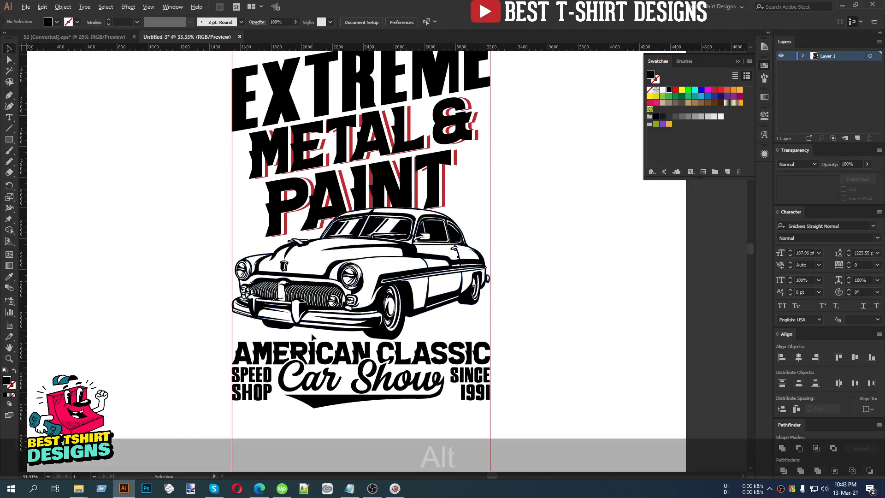
{"action": "scroll", "coordinate": [313, 337], "scroll_direction": "up", "scroll_amount": 2}
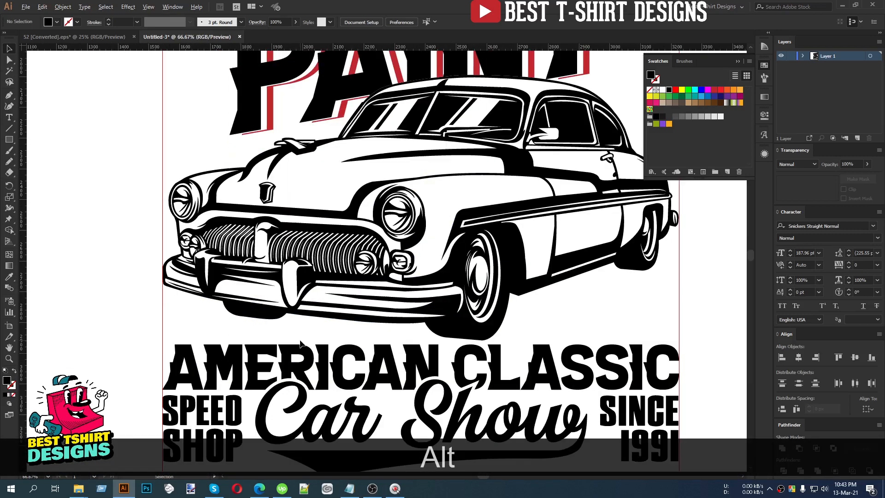
{"action": "left_click", "coordinate": [10, 96]}
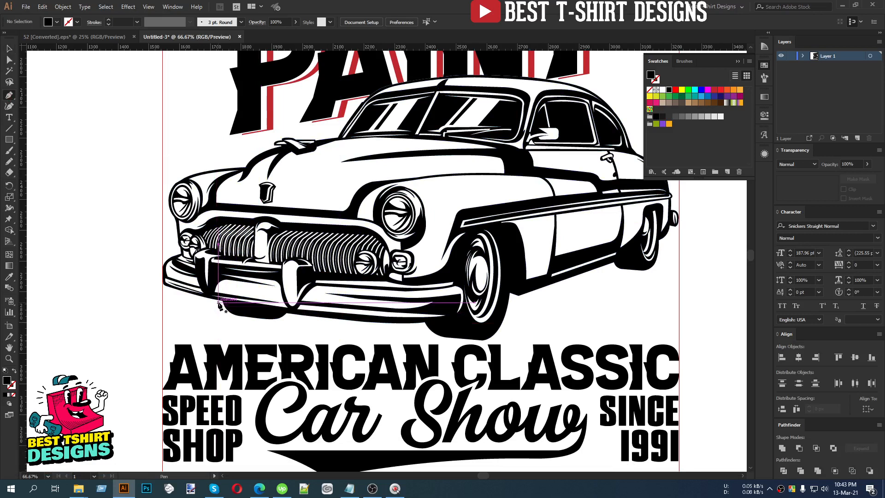
{"action": "left_click", "coordinate": [218, 303]}
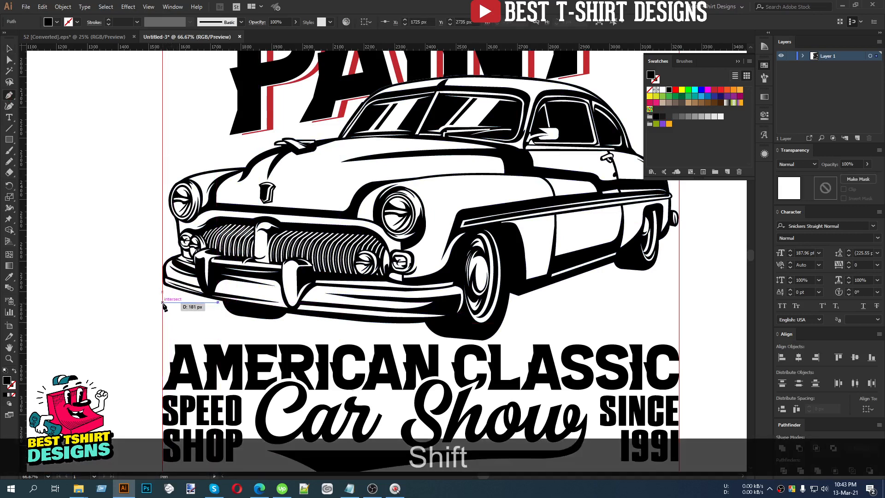
{"action": "left_click", "coordinate": [164, 303], "text": "shift"}
{"action": "left_click", "coordinate": [174, 313], "text": "shift"}
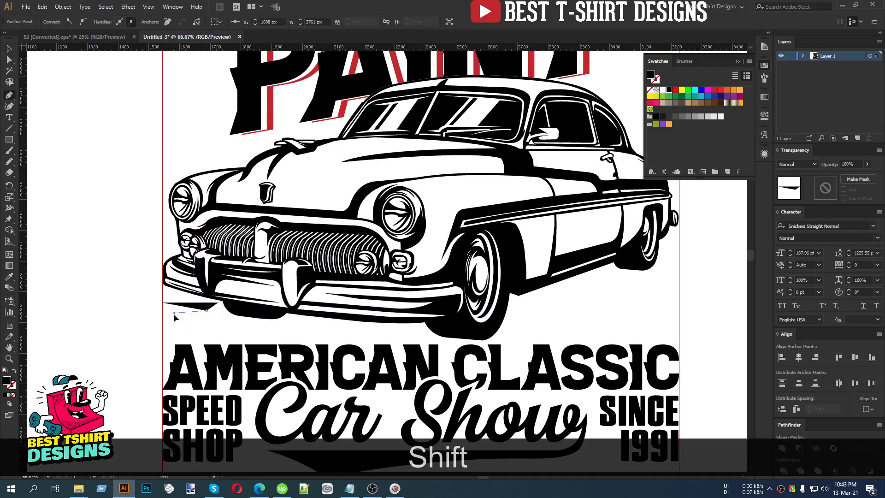
{"action": "left_click", "coordinate": [220, 317]}
{"action": "left_click", "coordinate": [163, 325]}
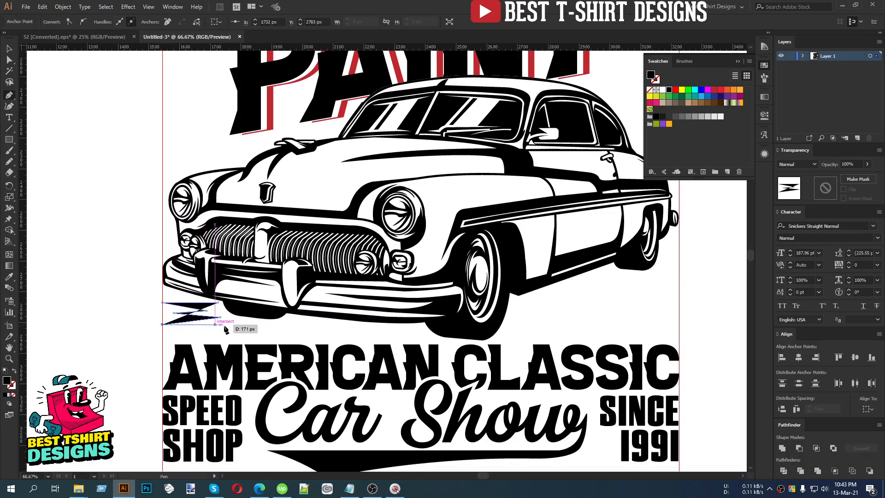
{"action": "left_click", "coordinate": [231, 324]}
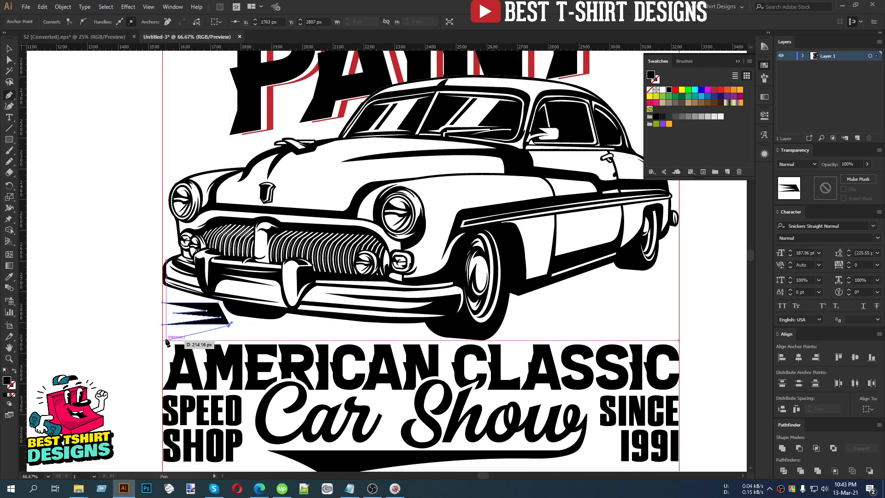
{"action": "left_click", "coordinate": [170, 329]}
{"action": "left_click", "coordinate": [210, 332]}
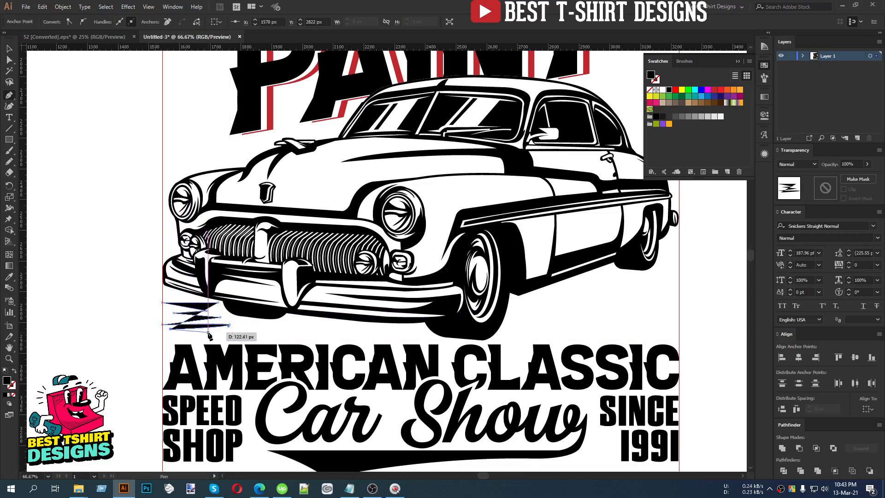
{"action": "left_click", "coordinate": [168, 342]}
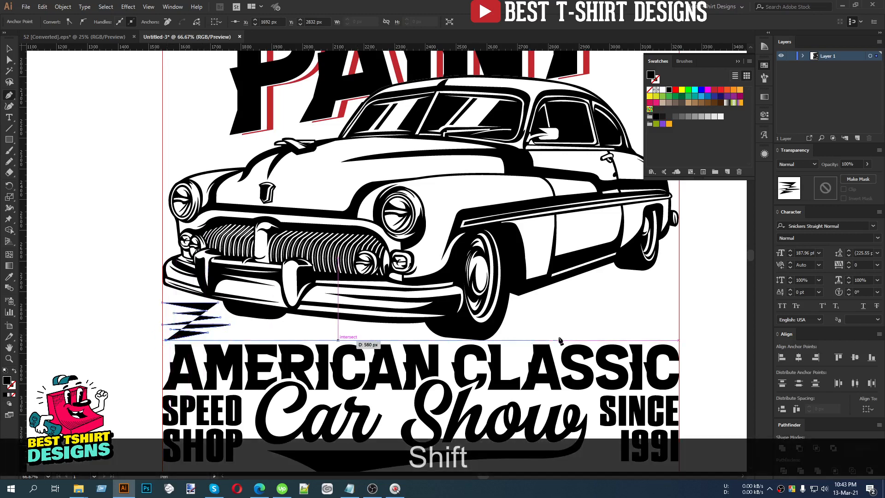
Extend the ground shadow path along the guide, zigzagging its jagged right side from above AMERICAN CLASSIC up to the car's rear bumper
{"action": "left_click", "coordinate": [679, 340]}
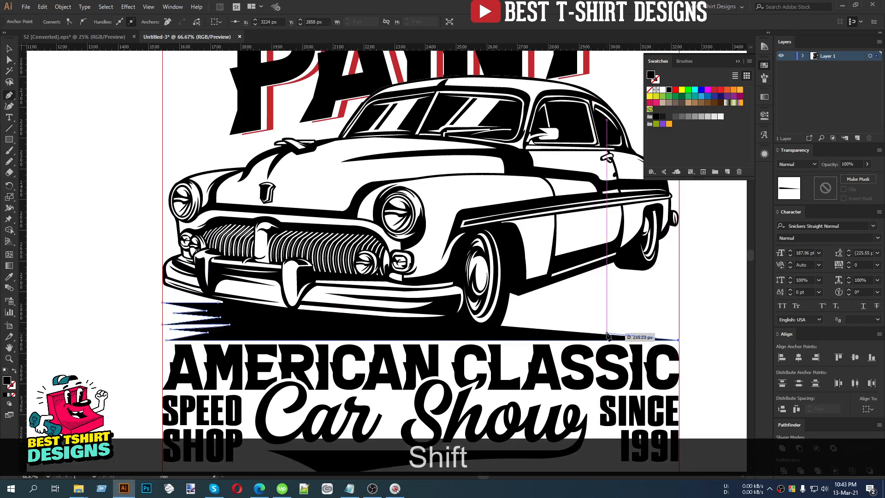
{"action": "left_click", "coordinate": [607, 333]}
{"action": "left_click", "coordinate": [658, 326]}
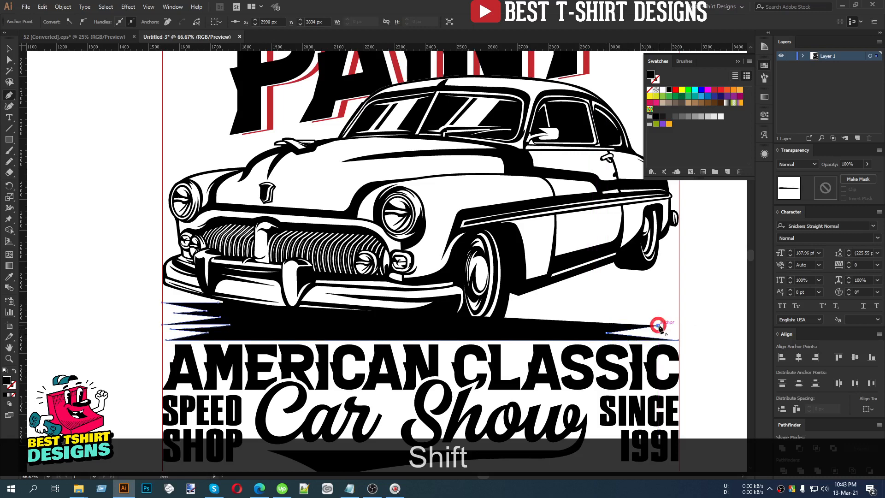
{"action": "left_click", "coordinate": [679, 313]}
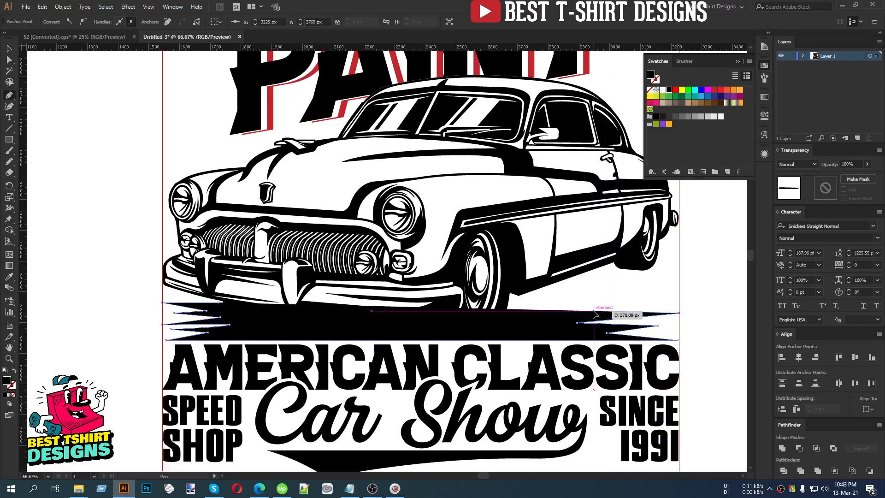
{"action": "left_click", "coordinate": [594, 311]}
{"action": "left_click", "coordinate": [679, 304]}
{"action": "left_click", "coordinate": [592, 303]}
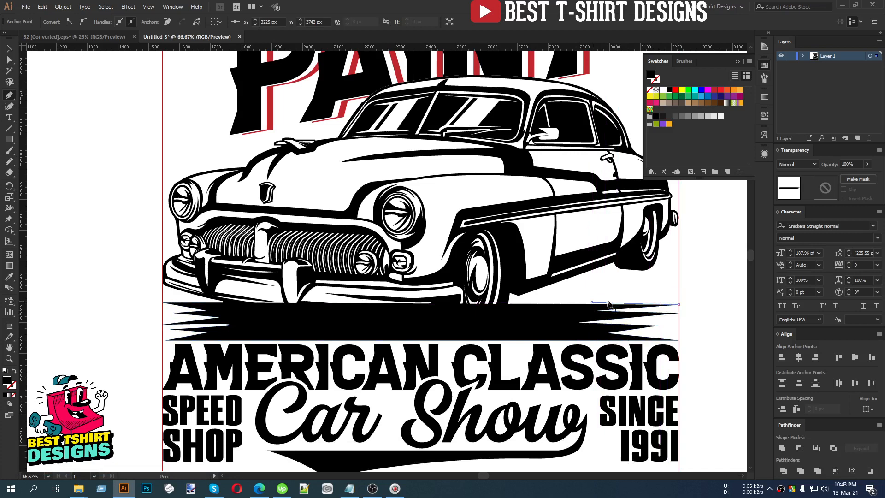
{"action": "left_click", "coordinate": [679, 294]}
{"action": "left_click", "coordinate": [588, 291]}
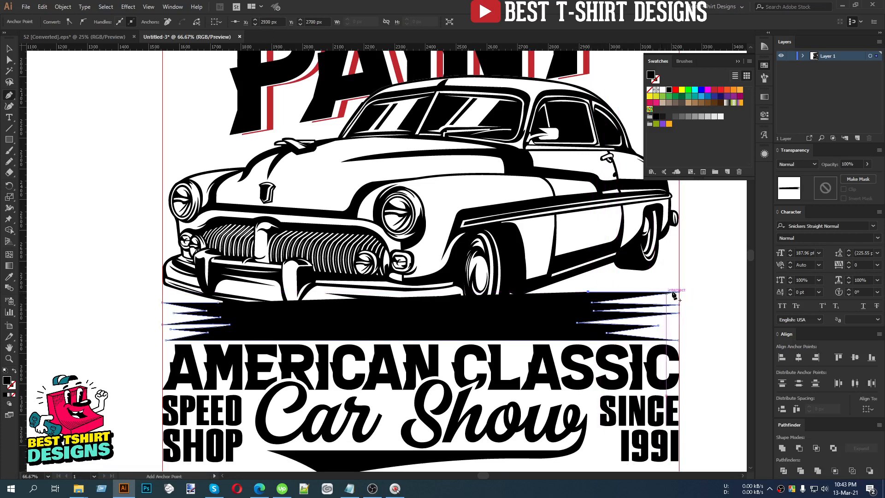
{"action": "left_click", "coordinate": [679, 286]}
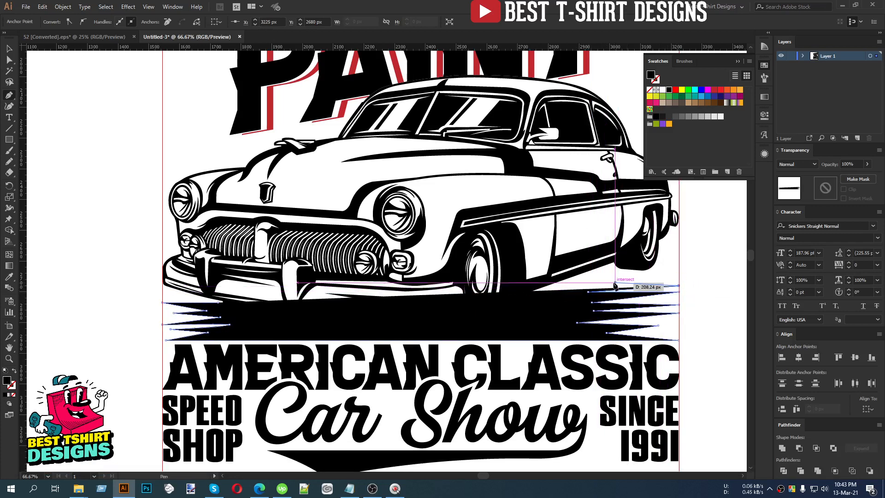
{"action": "left_click", "coordinate": [613, 283]}
{"action": "left_click", "coordinate": [679, 277]}
{"action": "left_click", "coordinate": [611, 274]}
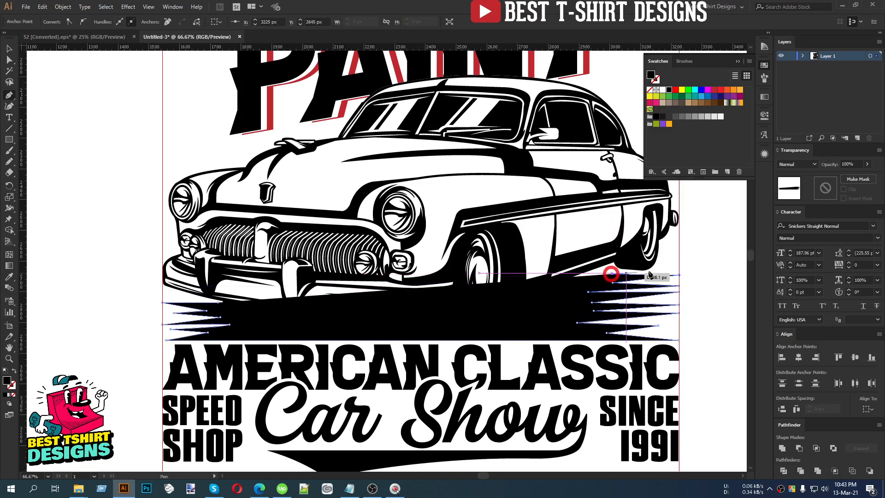
{"action": "left_click", "coordinate": [680, 272]}
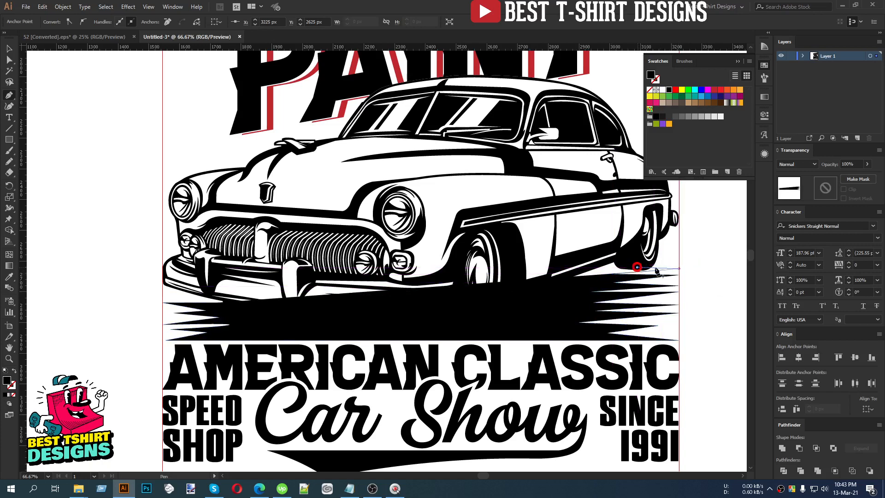
{"action": "left_click", "coordinate": [636, 267]}
{"action": "left_click", "coordinate": [681, 267]}
{"action": "left_click", "coordinate": [648, 261]}
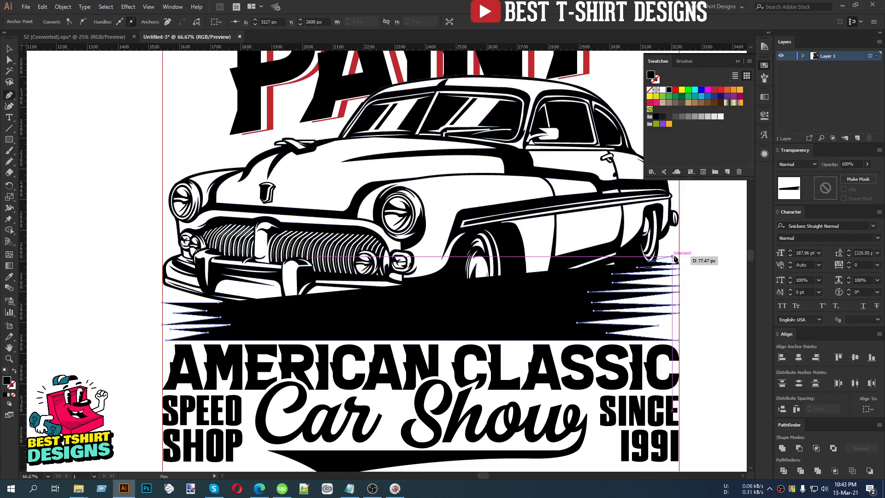
{"action": "left_click", "coordinate": [681, 257]}
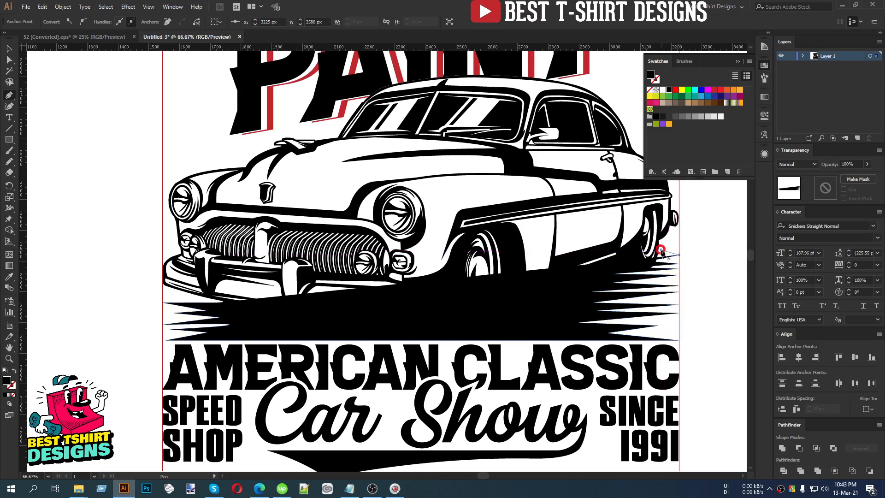
{"action": "left_click", "coordinate": [661, 250]}
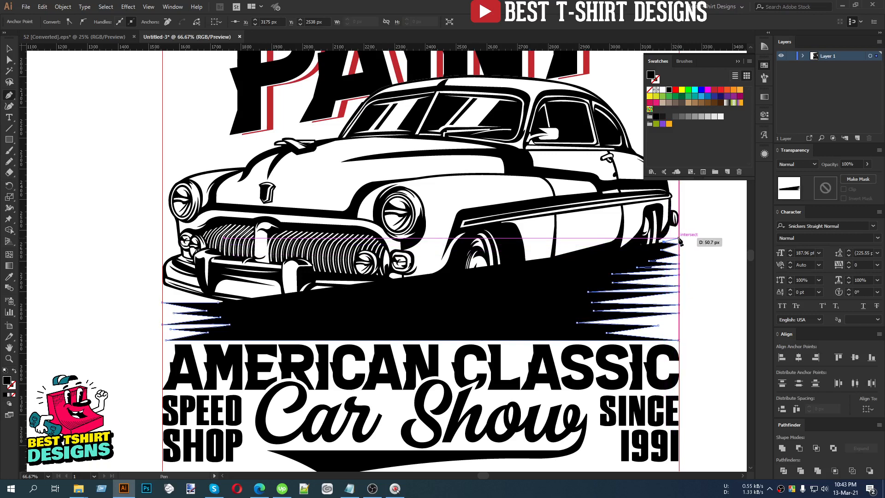
{"action": "left_click", "coordinate": [679, 238]}
{"action": "left_click", "coordinate": [669, 237]}
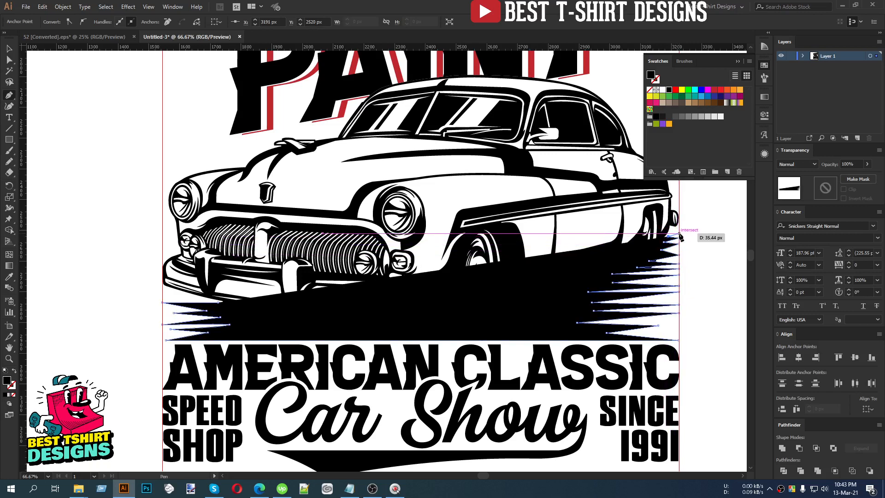
{"action": "left_click", "coordinate": [681, 232]}
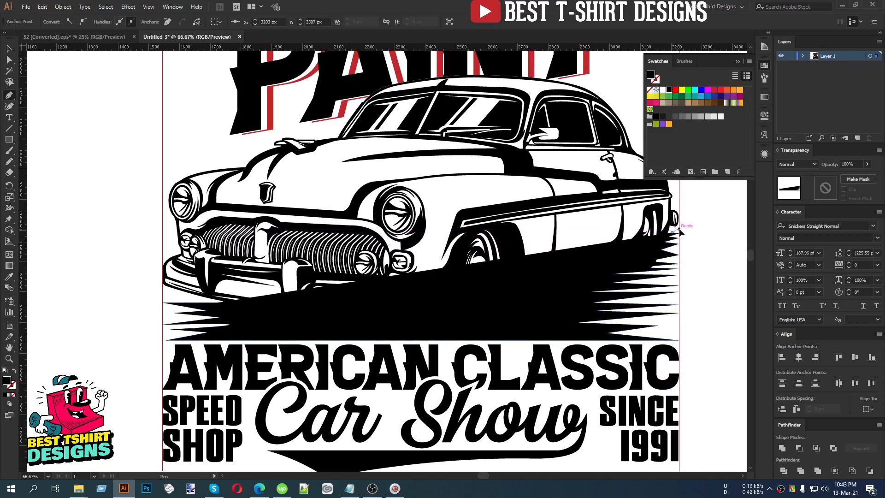
{"action": "left_click", "coordinate": [680, 229]}
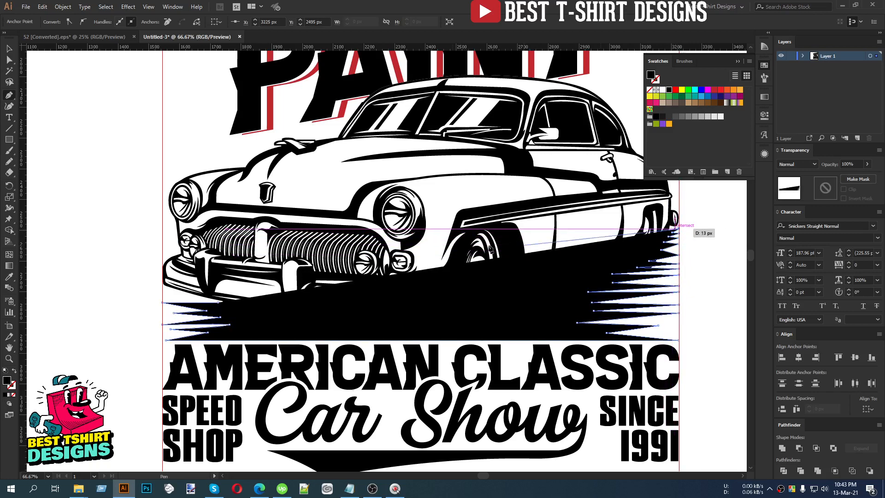
Run the ground shadow path across behind the grille and close it with more jagged spikes beside the front bumper
{"action": "left_click", "coordinate": [163, 243]}
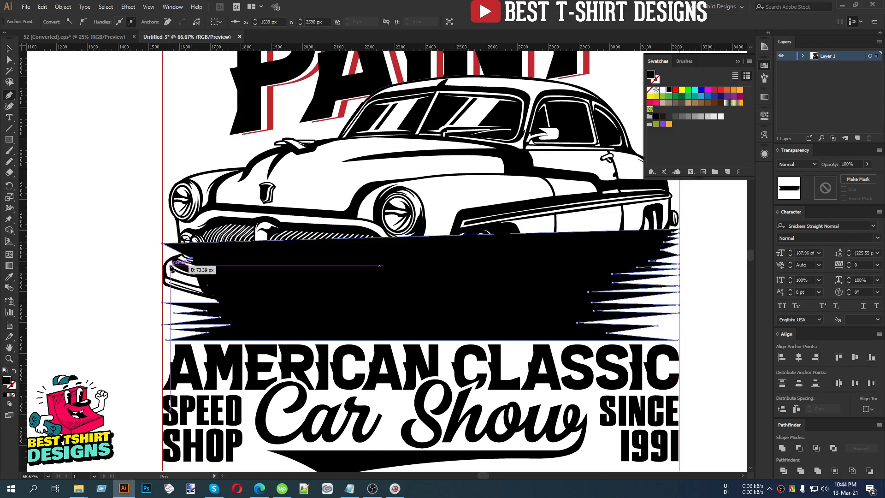
{"action": "left_click", "coordinate": [170, 266]}
{"action": "left_click", "coordinate": [167, 286]}
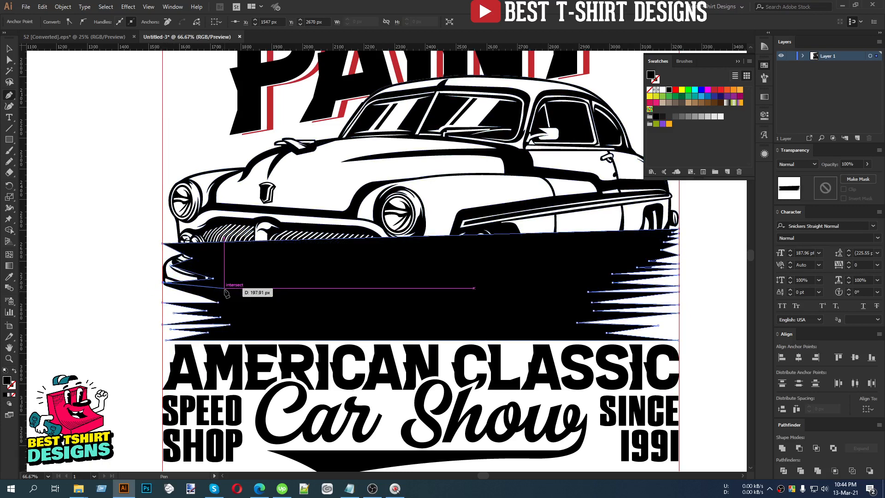
{"action": "left_click", "coordinate": [174, 294]}
{"action": "left_click", "coordinate": [171, 291]}
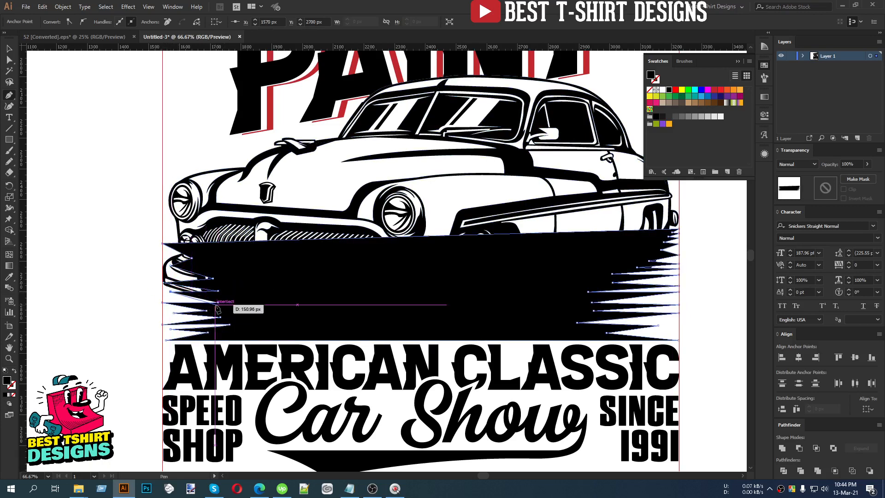
{"action": "key", "text": "v"}
{"action": "scroll", "coordinate": [370, 319], "scroll_direction": "down", "scroll_amount": 1}
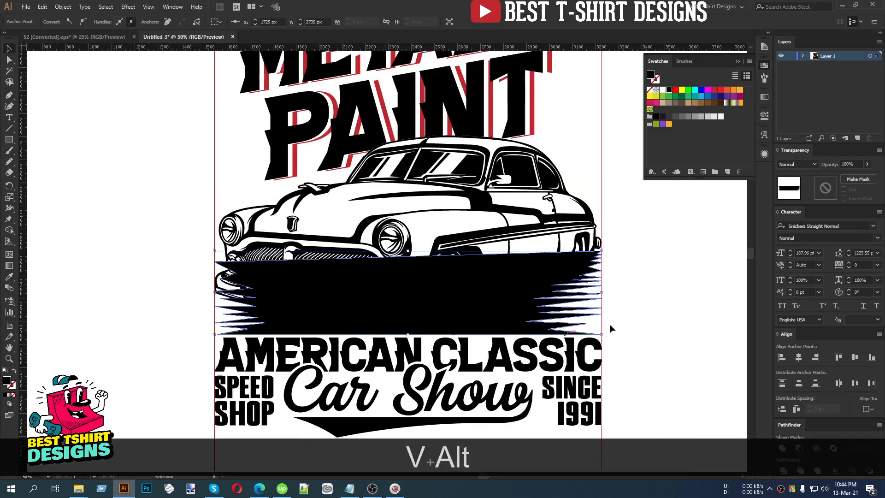
Cut the ground shadow, paste it behind the car illustration and fill it with the red used for the lettering shadow
{"action": "left_click", "coordinate": [632, 322]}
{"action": "scroll", "coordinate": [614, 323], "scroll_direction": "up", "scroll_amount": 1}
{"action": "left_click", "coordinate": [503, 335]}
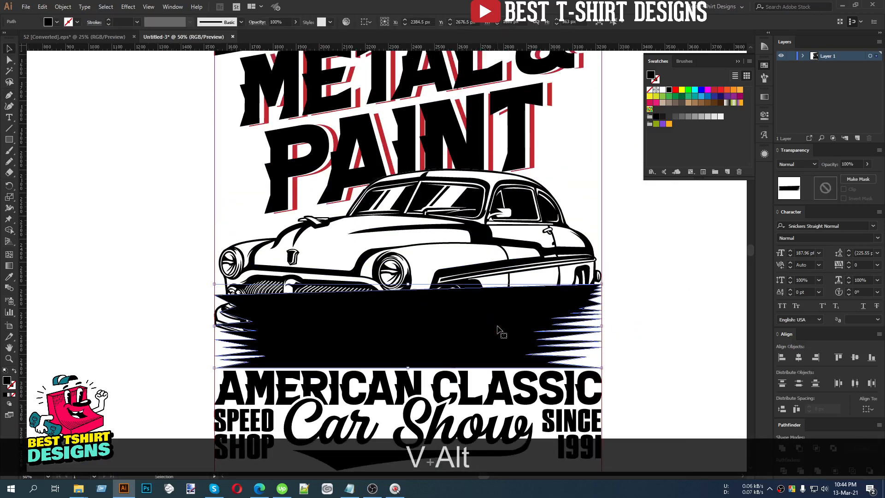
{"action": "key", "text": "ctrl+x"}
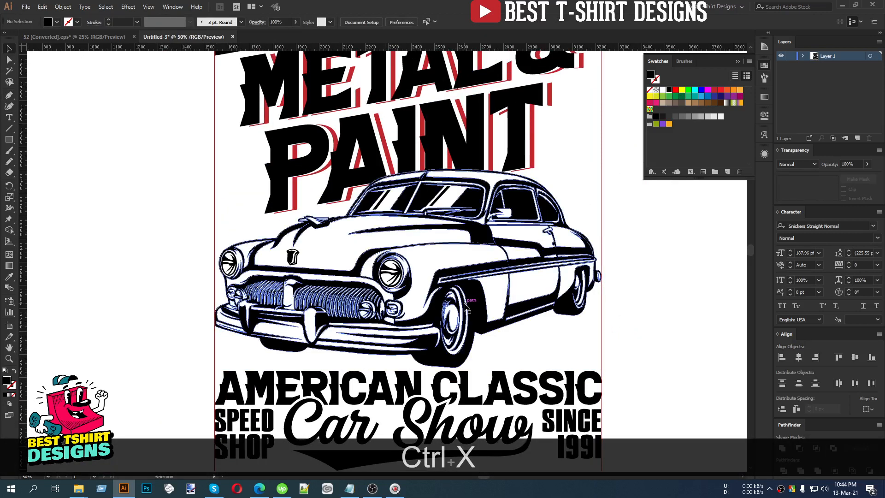
{"action": "left_click", "coordinate": [467, 305]}
{"action": "key", "text": "ctrl+b"}
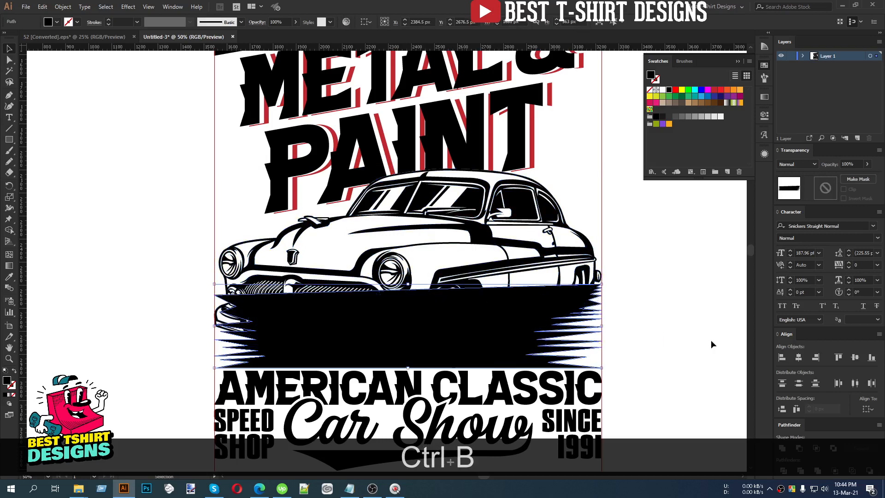
{"action": "left_click", "coordinate": [717, 90]}
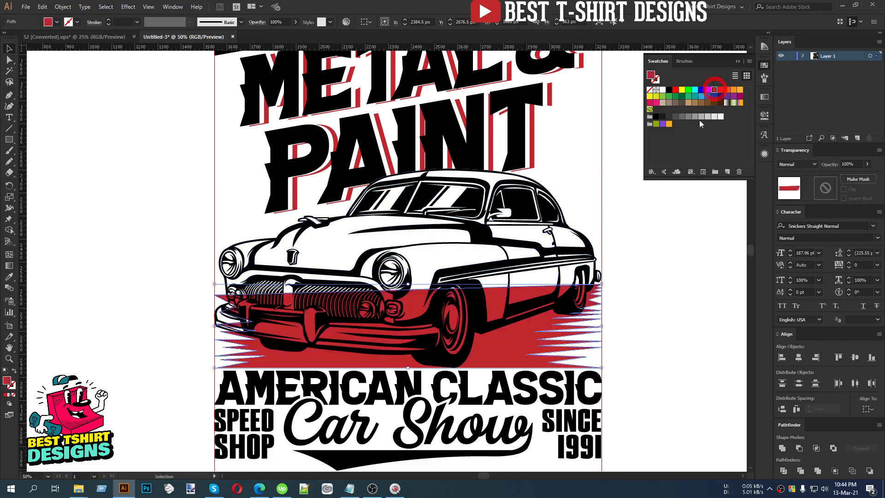
{"action": "left_click", "coordinate": [668, 280]}
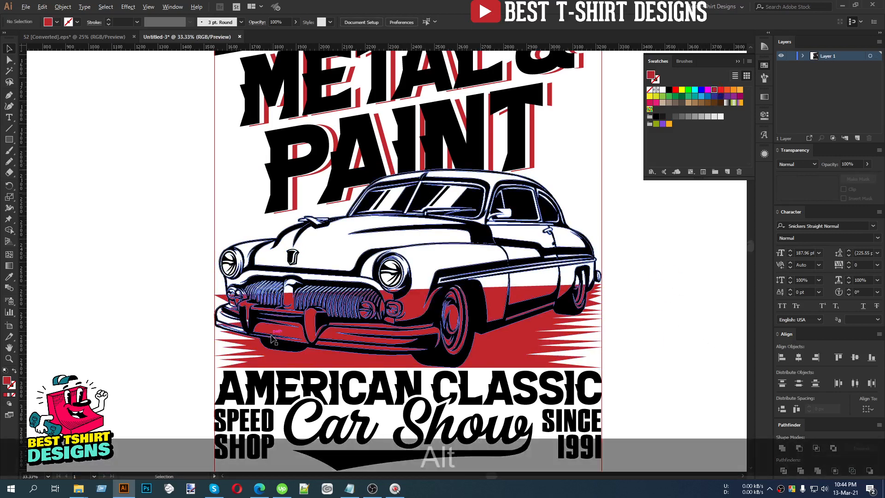
Copy the car silhouette from inside the METAL & PAINT group's opacity mask and return to the artwork
{"action": "scroll", "coordinate": [642, 295], "scroll_direction": "down", "scroll_amount": 1, "text": "alt"}
{"action": "scroll", "coordinate": [627, 330], "scroll_direction": "up", "scroll_amount": 1, "text": "alt"}
{"action": "scroll", "coordinate": [570, 329], "scroll_direction": "down", "scroll_amount": 1}
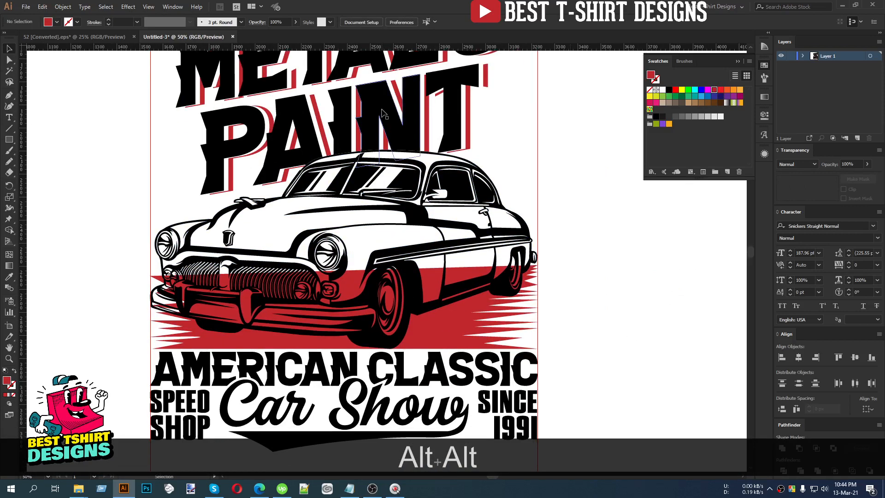
{"action": "left_click", "coordinate": [382, 114]}
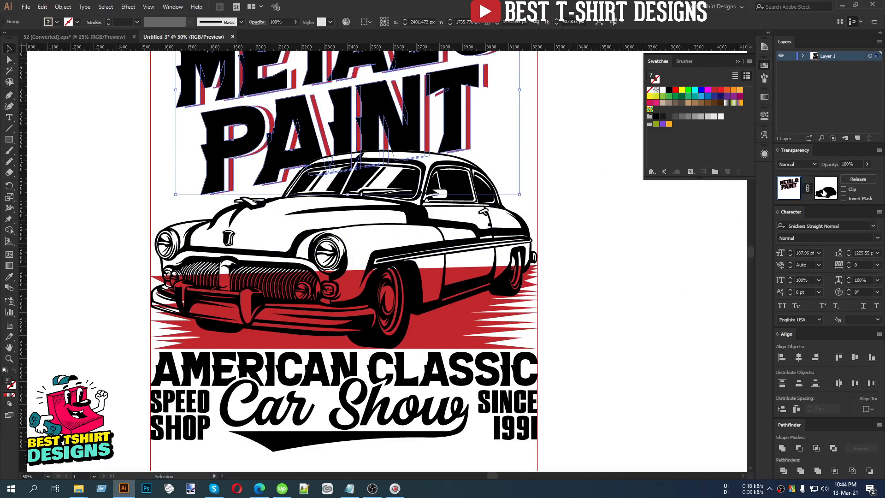
{"action": "left_click", "coordinate": [826, 189]}
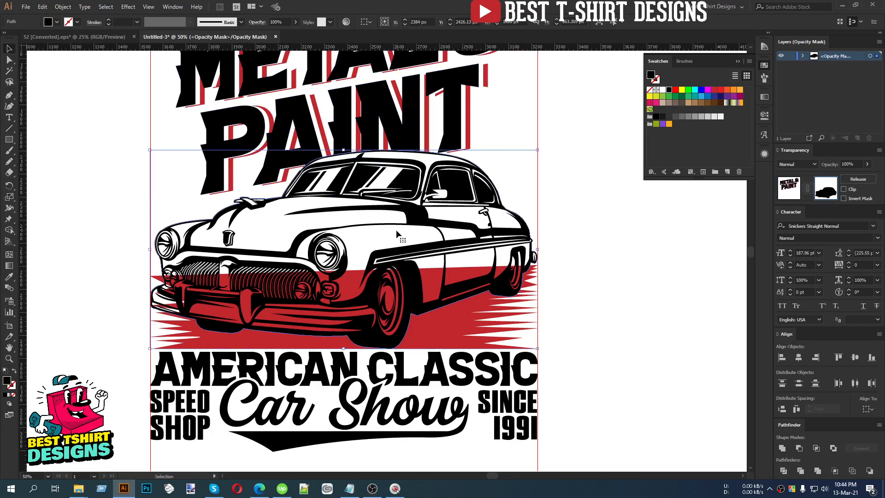
{"action": "key", "text": "ctrl+c"}
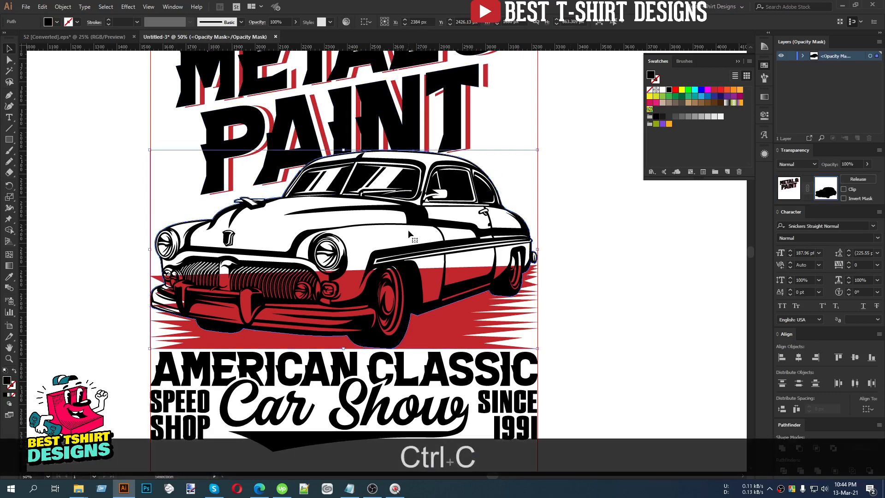
{"action": "left_click", "coordinate": [779, 195]}
Add an opacity mask with Clip turned off to the red ground shadow, using the car silhouette pasted in place
{"action": "left_click", "coordinate": [456, 323]}
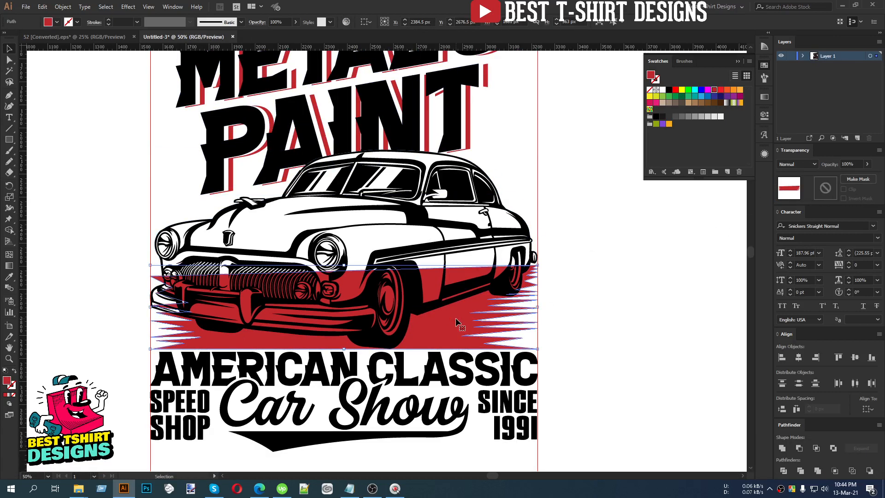
{"action": "left_click", "coordinate": [837, 191]}
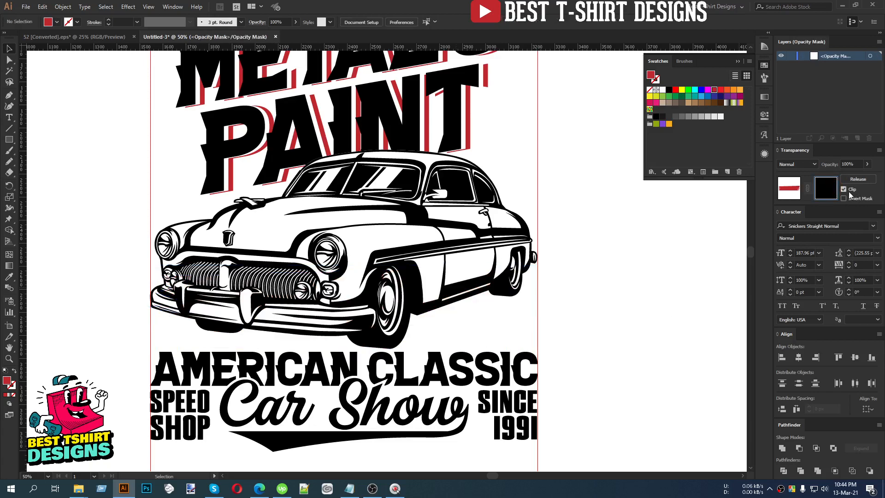
{"action": "left_click", "coordinate": [844, 189]}
{"action": "key", "text": "ctrl+f"}
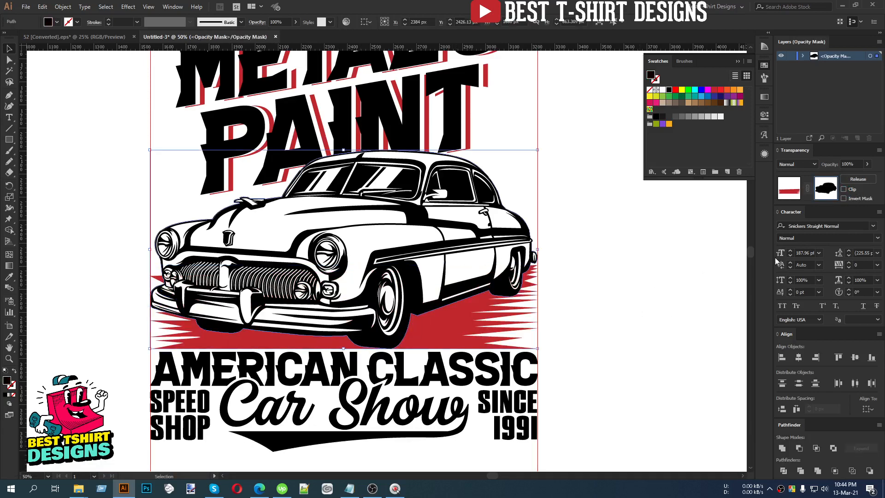
{"action": "left_click", "coordinate": [791, 189]}
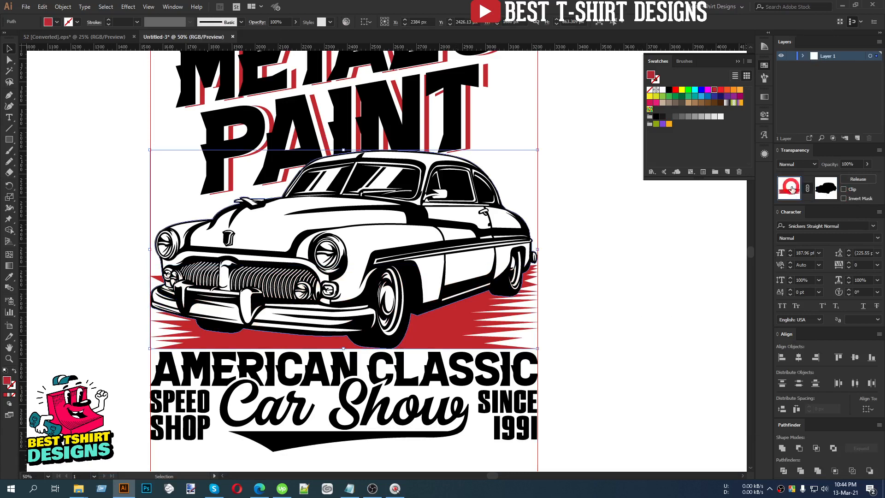
{"action": "left_click", "coordinate": [632, 344]}
Select the AMERICAN CLASSIC Car Show lettering block and nudge it down slightly, away from the red ground shadow
{"action": "scroll", "coordinate": [629, 333], "scroll_direction": "down", "scroll_amount": 1}
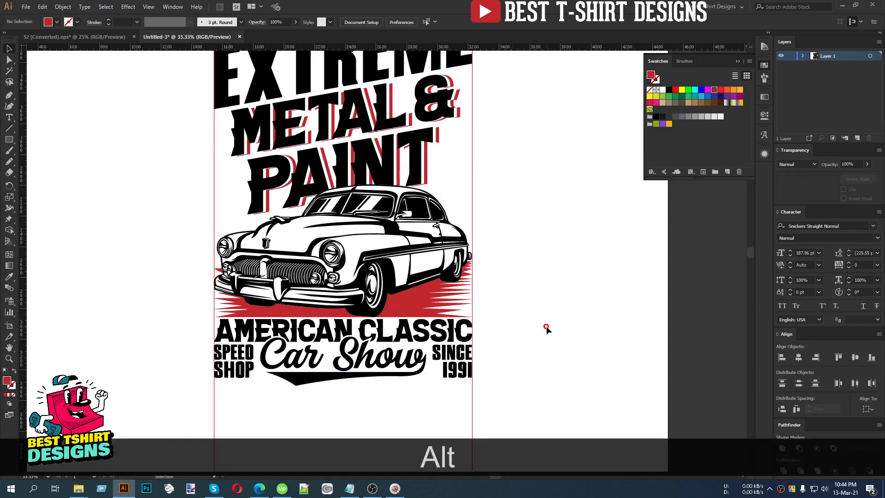
{"action": "left_click_drag", "start_coordinate": [435, 382], "coordinate": [236, 327]}
{"action": "key", "text": "Down"}
{"action": "key", "text": "Down"}
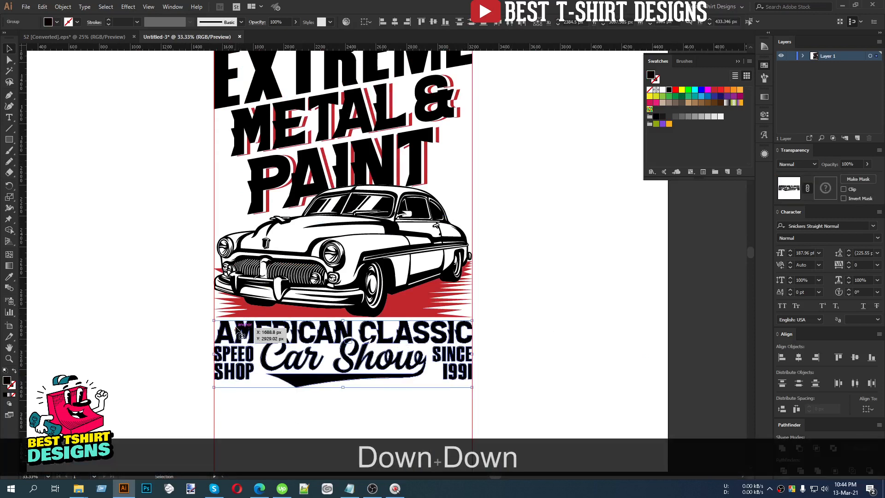
{"action": "left_click", "coordinate": [530, 295]}
{"action": "scroll", "coordinate": [530, 295], "scroll_direction": "up", "scroll_amount": 2}
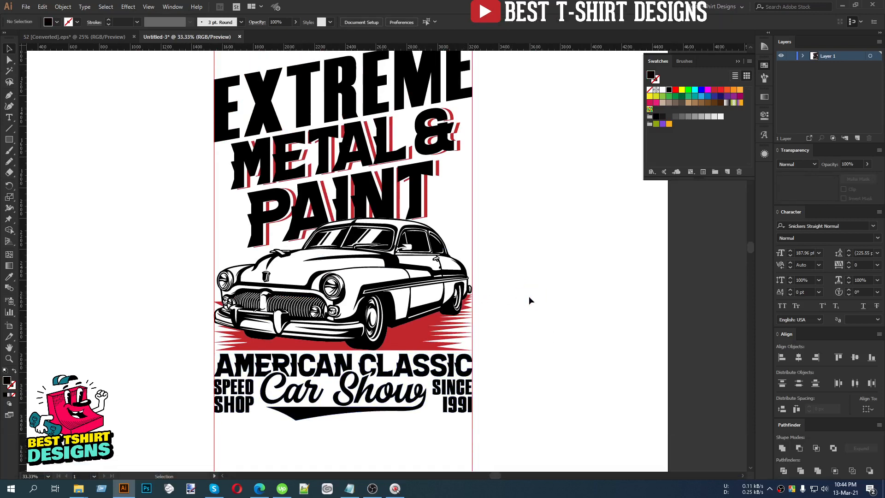
{"action": "scroll", "coordinate": [543, 297], "scroll_direction": "up", "scroll_amount": 1}
{"action": "scroll", "coordinate": [212, 190], "scroll_direction": "up", "scroll_amount": 1}
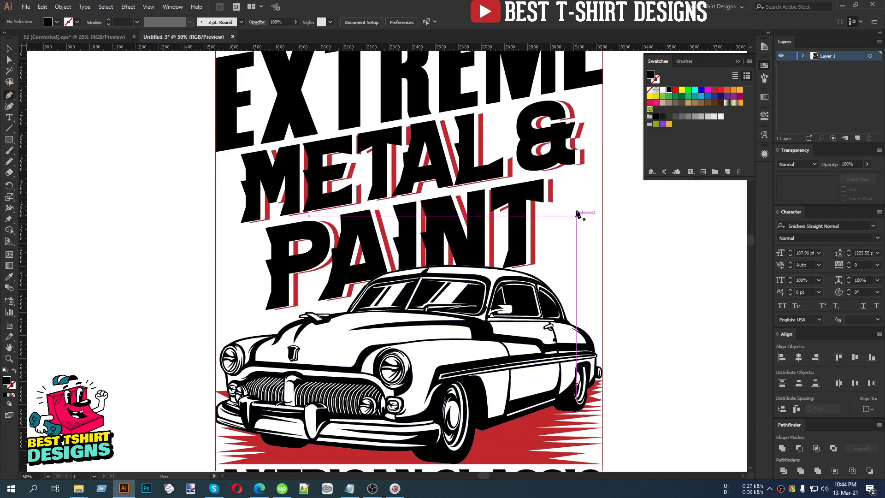
Draw a closed black lightning bolt between the PAINT lettering and the artboard's outer guide, just above the car's rear, using the Pen tool
{"action": "left_click", "coordinate": [575, 309]}
{"action": "left_click", "coordinate": [600, 240]}
{"action": "left_click", "coordinate": [579, 255]}
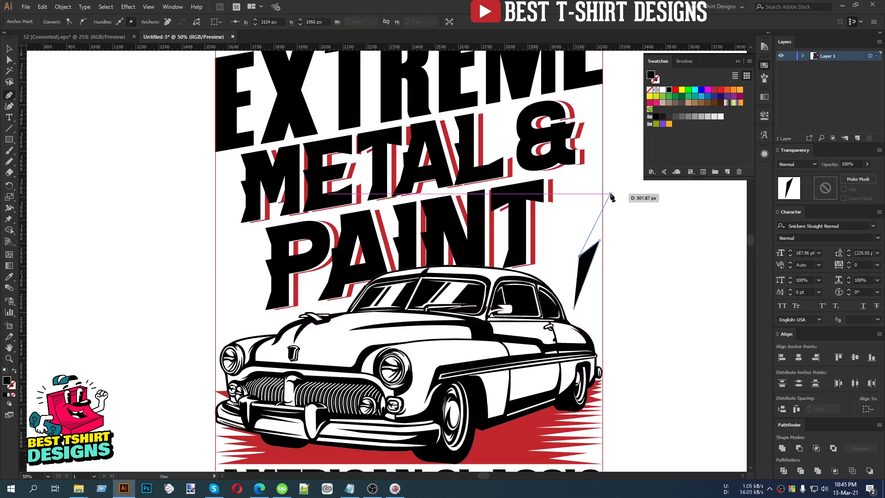
{"action": "left_click", "coordinate": [597, 187]}
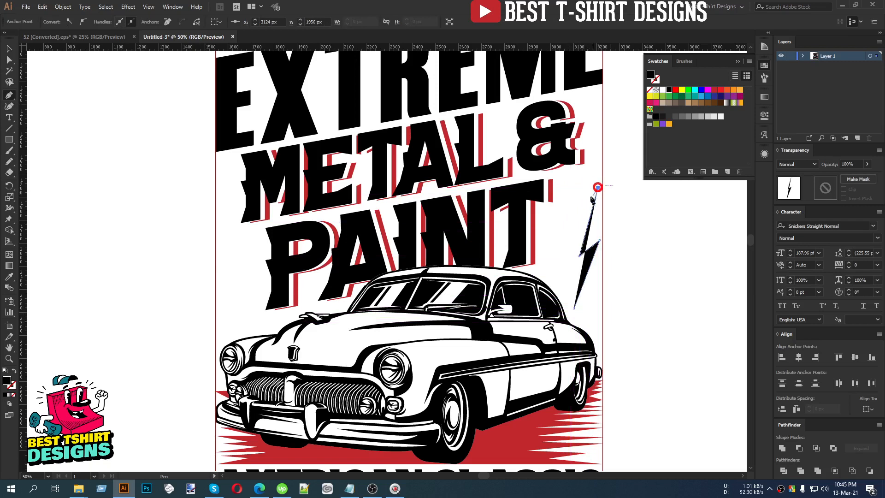
{"action": "left_click", "coordinate": [559, 275]}
{"action": "left_click", "coordinate": [585, 260]}
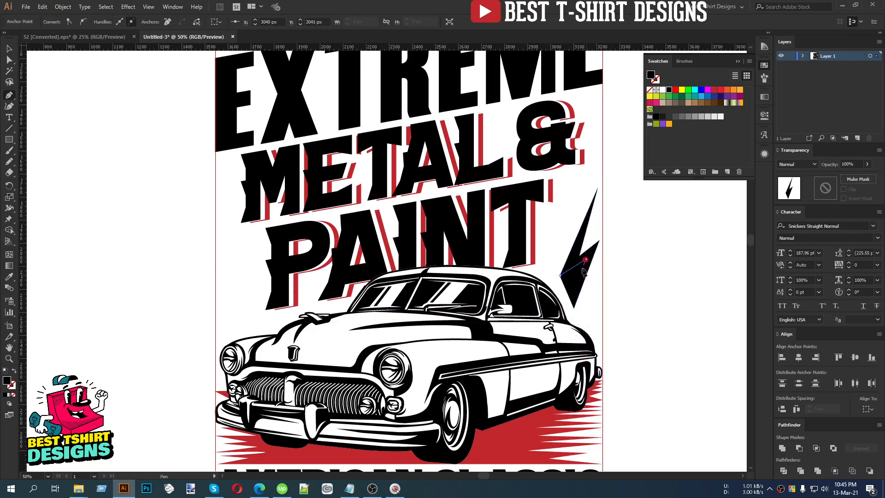
{"action": "left_click", "coordinate": [574, 309]}
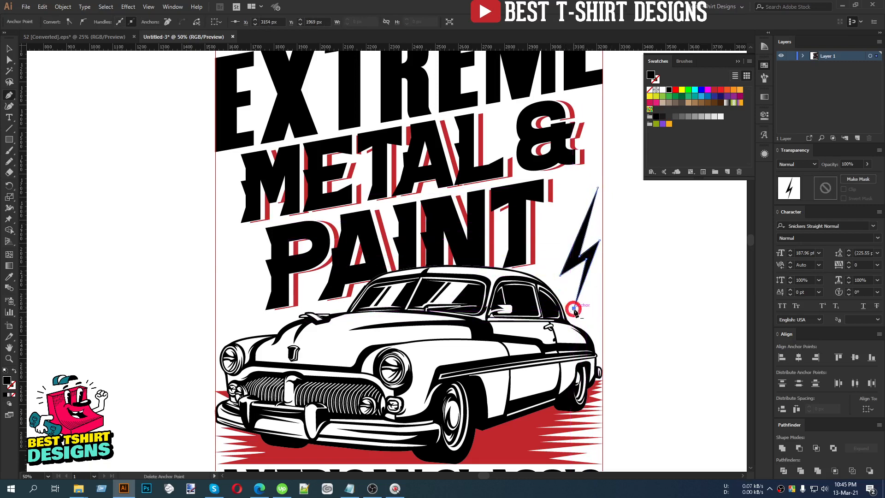
Reshape the lightning bolt by moving its inner corner outward and its side tip up and inward
{"action": "key", "text": "v"}
{"action": "scroll", "coordinate": [618, 246], "scroll_direction": "up", "scroll_amount": 1, "text": "alt"}
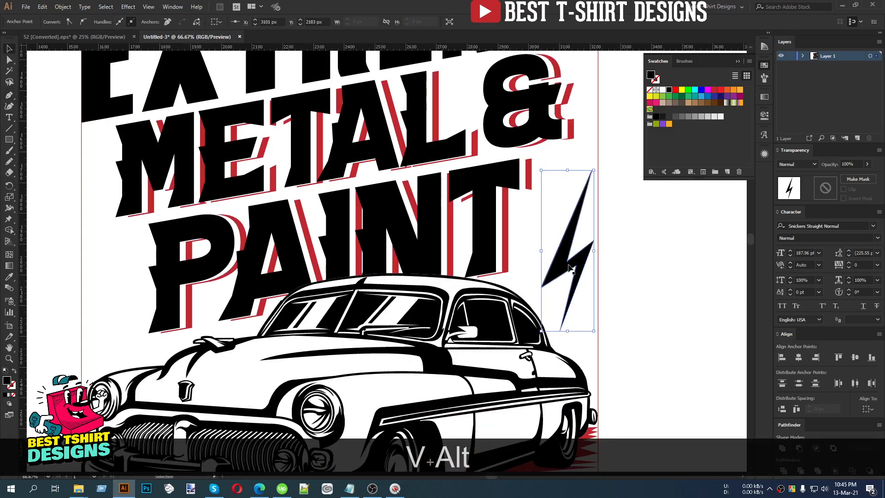
{"action": "key", "text": "a"}
{"action": "mouse_move", "coordinate": [570, 263]}
{"action": "left_mouse_down"}
{"action": "mouse_move", "coordinate": [570, 248]}
{"action": "mouse_move", "coordinate": [578, 257]}
{"action": "left_mouse_up"}
{"action": "left_click_drag", "start_coordinate": [542, 289], "coordinate": [550, 264]}
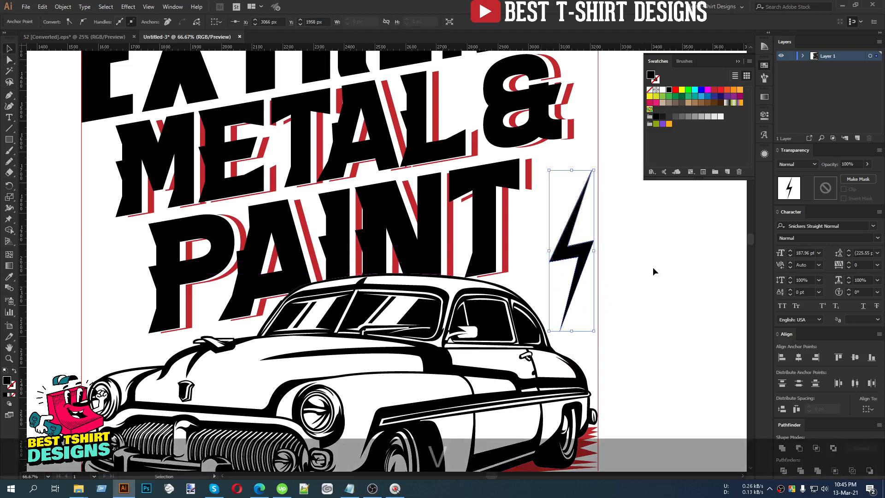
Reflect the lightning bolt across the vertical axis and rotate it slightly clockwise to follow the slanted lettering
{"action": "key", "text": "v"}
{"action": "key", "text": "ctrl+r"}
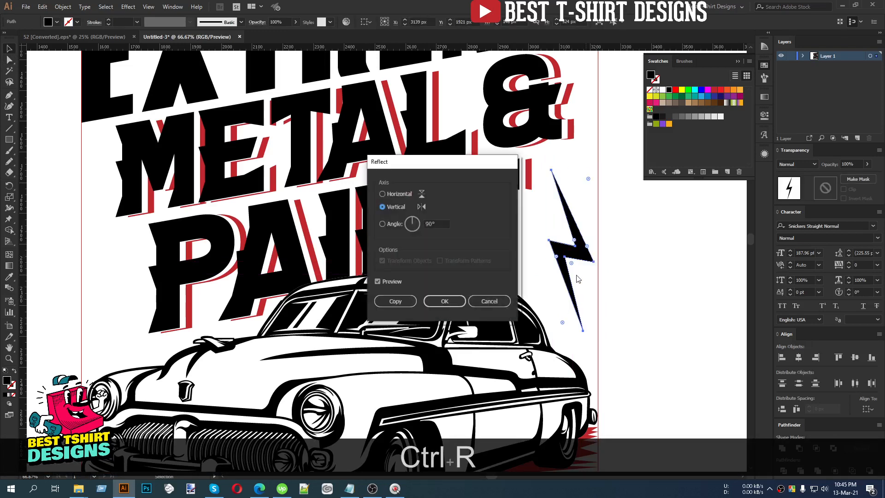
{"action": "left_click", "coordinate": [450, 301]}
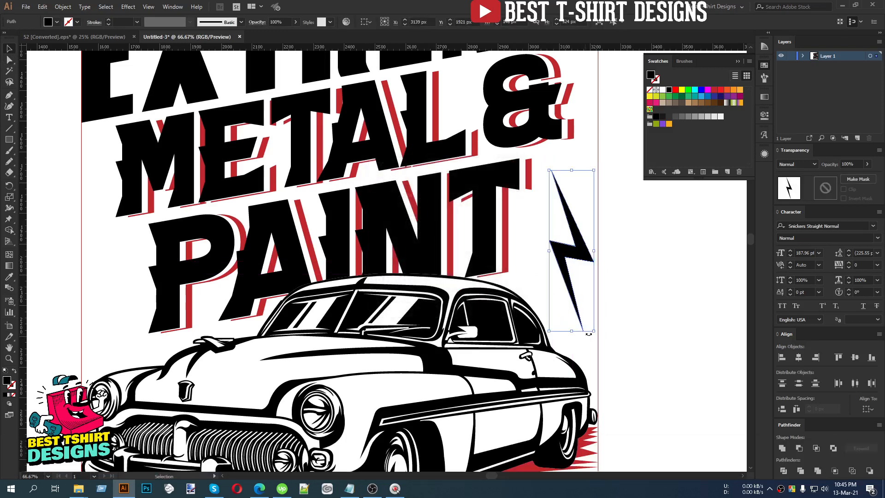
{"action": "left_click_drag", "start_coordinate": [592, 336], "coordinate": [579, 336]}
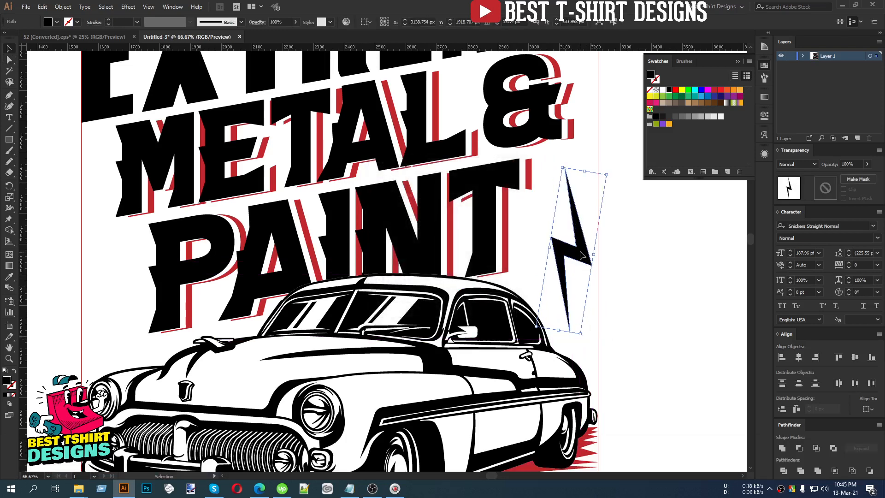
Copy the lightning bolts to the opposite side of the PAINT lettering and reflect the copy across the vertical axis
{"action": "left_click_drag", "start_coordinate": [583, 260], "coordinate": [257, 261]}
{"action": "left_click", "coordinate": [685, 279]}
{"action": "scroll", "coordinate": [684, 278], "scroll_direction": "down", "scroll_amount": 1}
{"action": "key", "text": "alt+ctrl+r"}
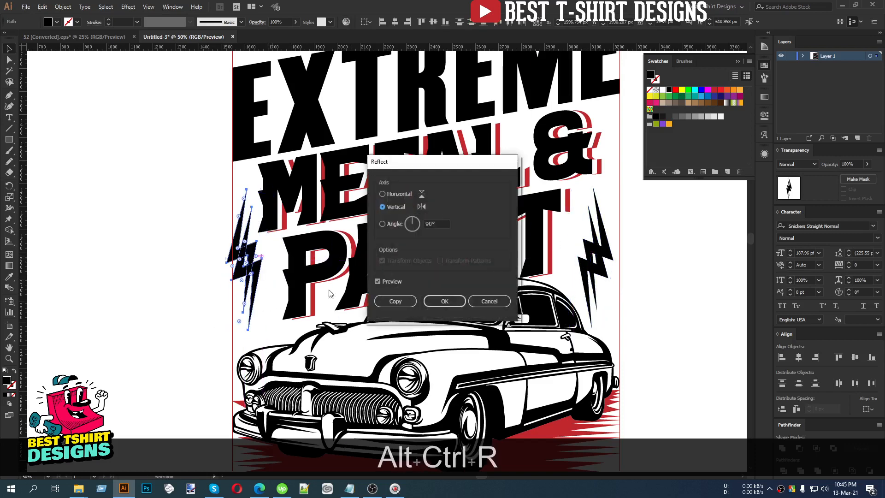
{"action": "left_click", "coordinate": [455, 300]}
Nudge the copied lightning bolts down and slightly inward, toward the car's front headlight
{"action": "key", "text": "Down"}
{"action": "key", "text": "Down"}
{"action": "key", "text": "Down"}
{"action": "key", "text": "Down"}
{"action": "key", "text": "Down"}
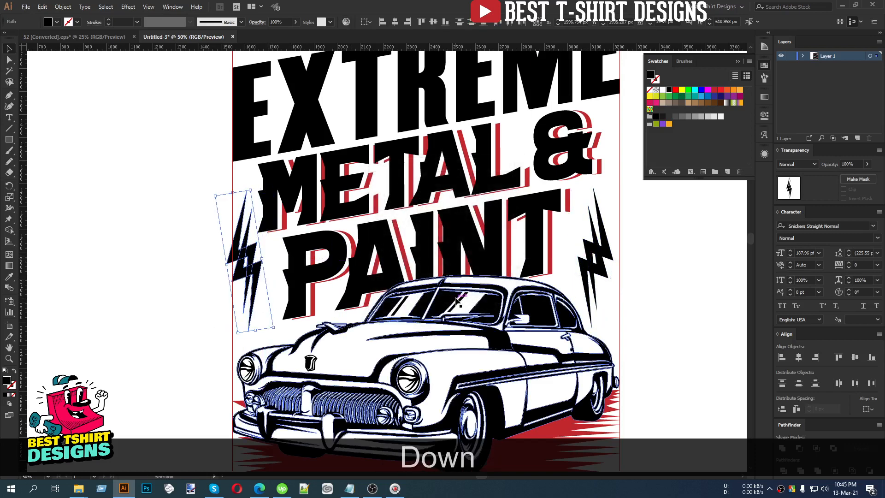
{"action": "key", "text": "Right"}
{"action": "key", "text": "Right"}
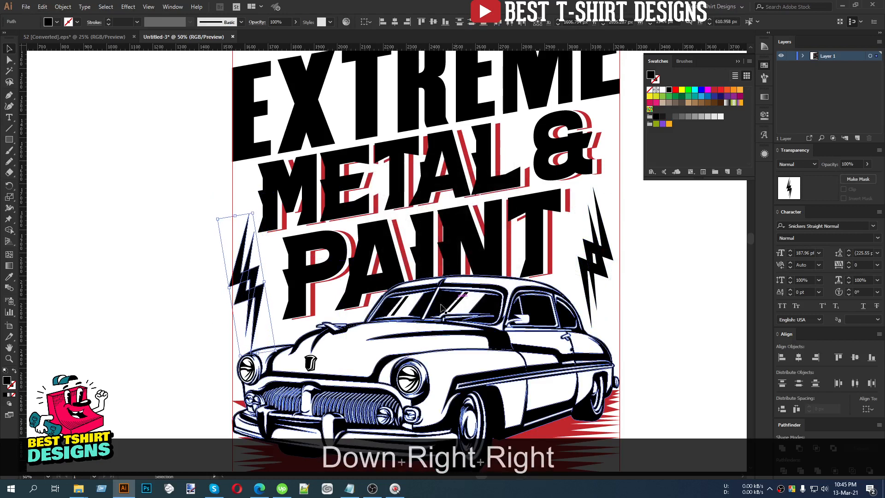
Scale down and rotate the copied lightning bolts, and nudge them into the gap beside the P of PAINT
{"action": "left_click_drag", "start_coordinate": [258, 352], "coordinate": [284, 341]}
{"action": "key", "text": "Right"}
{"action": "key", "text": "Right"}
{"action": "key", "text": "Right"}
{"action": "key", "text": "Right"}
{"action": "key", "text": "Right"}
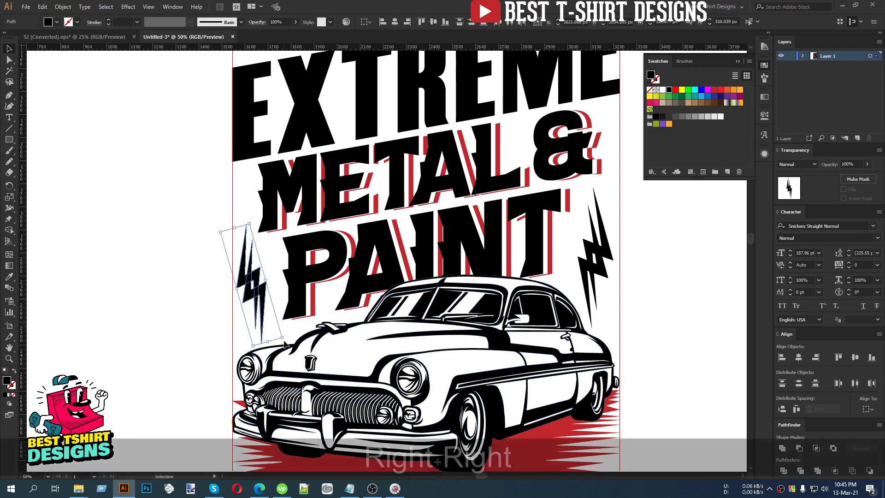
{"action": "key", "text": "Up"}
{"action": "key", "text": "Up"}
{"action": "key", "text": "Left"}
{"action": "key", "text": "Left"}
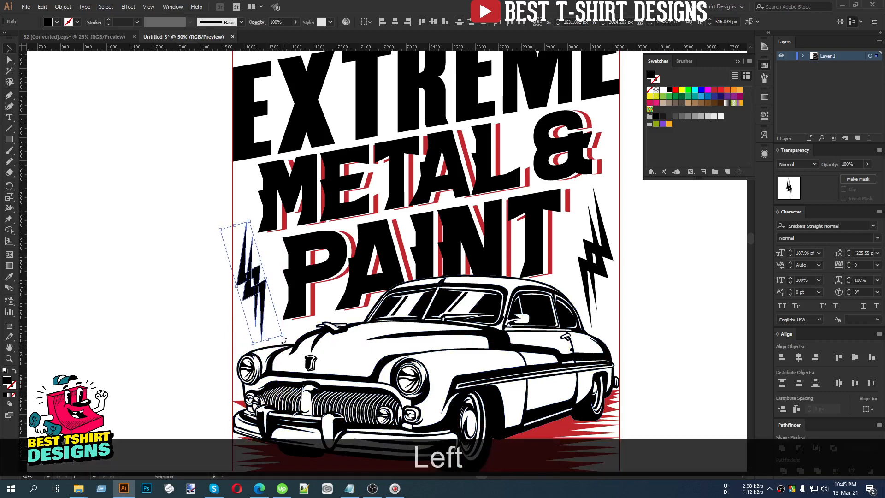
{"action": "key", "text": "Up"}
{"action": "key", "text": "Up"}
{"action": "key", "text": "Up"}
{"action": "scroll", "coordinate": [371, 278], "scroll_direction": "down", "scroll_amount": 1}
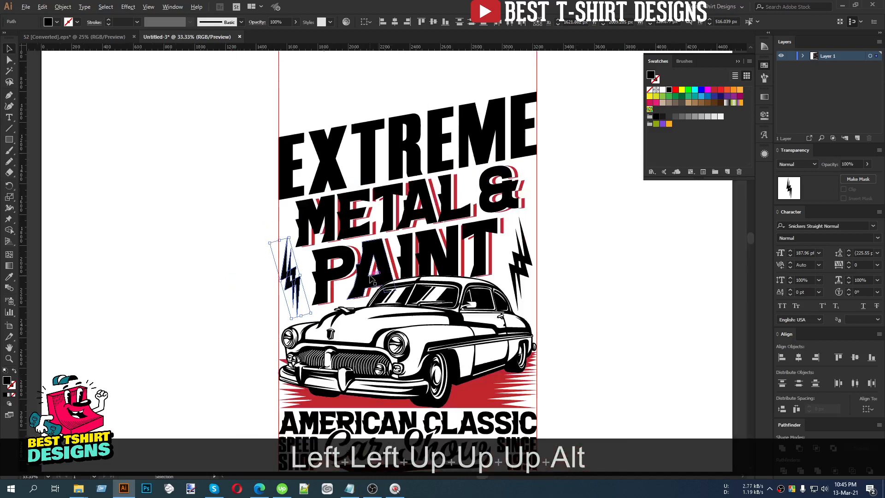
{"action": "left_click", "coordinate": [160, 241]}
{"action": "scroll", "coordinate": [159, 241], "scroll_direction": "down", "scroll_amount": 1}
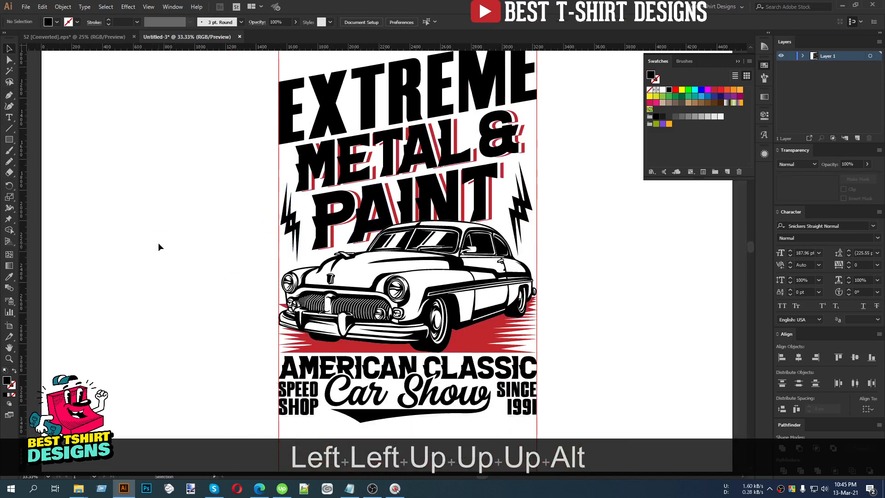
{"action": "scroll", "coordinate": [158, 243], "scroll_direction": "down", "scroll_amount": 1}
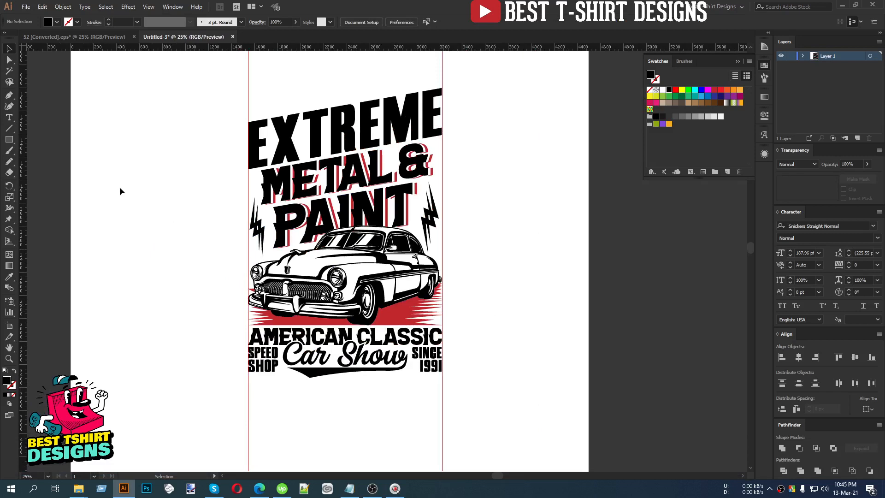
Switch to the web browser and search Google Images for "vintage color palette"
{"action": "left_click", "coordinate": [261, 489]}
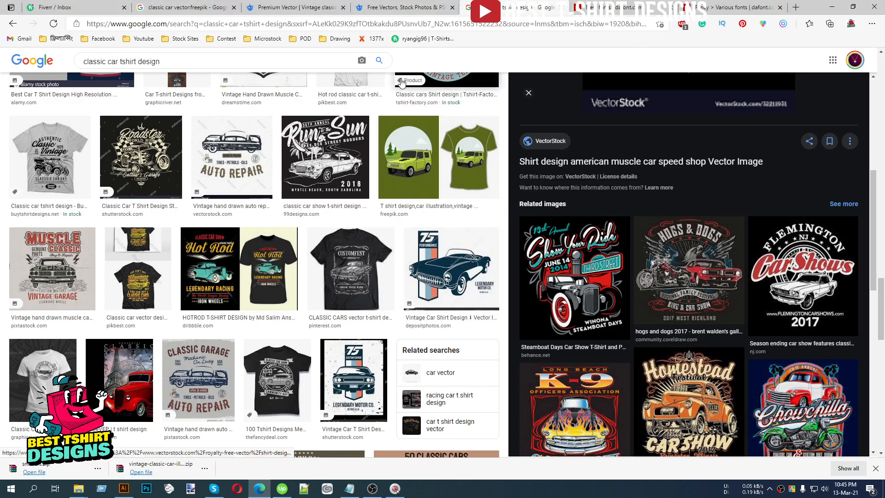
{"action": "left_click", "coordinate": [526, 24]}
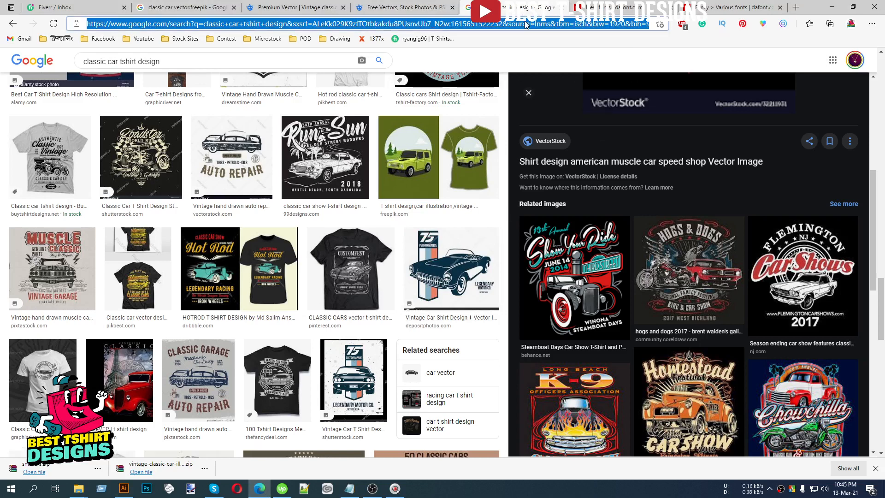
{"action": "type", "text": "vintage color palette"}
{"action": "key", "text": "Return"}
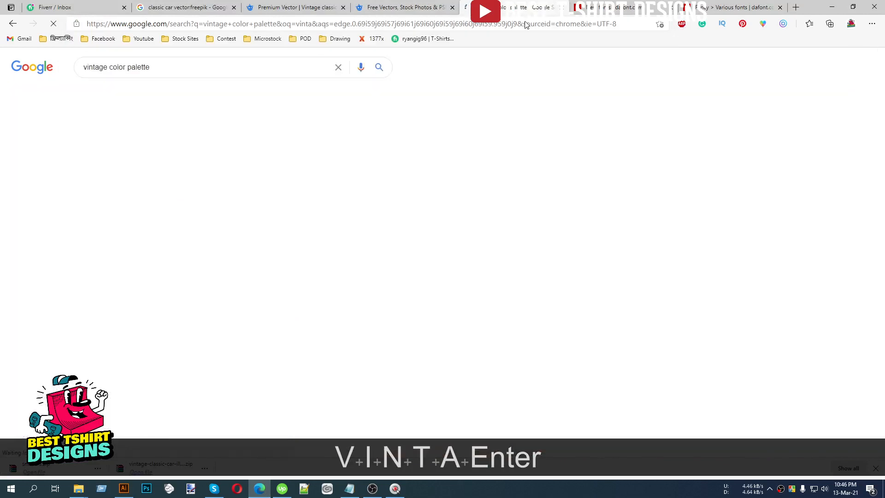
{"action": "left_click", "coordinate": [120, 95]}
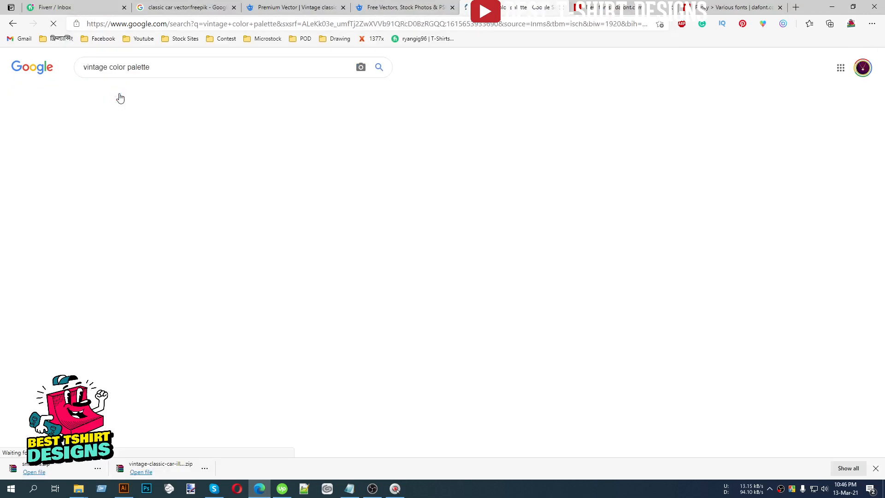
Copy the Retro Color Scheme palette image from the results, paste it into the Illustrator document and place it beside the design
{"action": "left_click", "coordinate": [778, 208]}
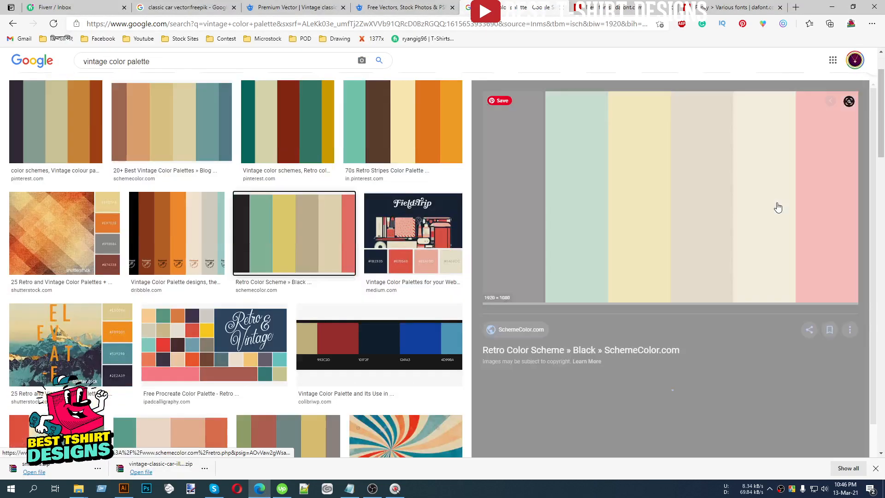
{"action": "right_click", "coordinate": [586, 187]}
{"action": "left_click", "coordinate": [621, 309]}
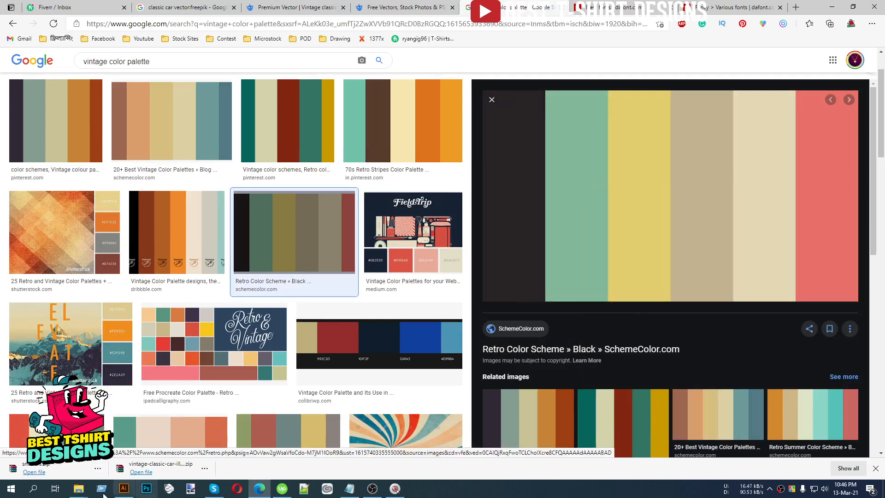
{"action": "key", "text": "alt+Tab"}
{"action": "key", "text": "ctrl+v"}
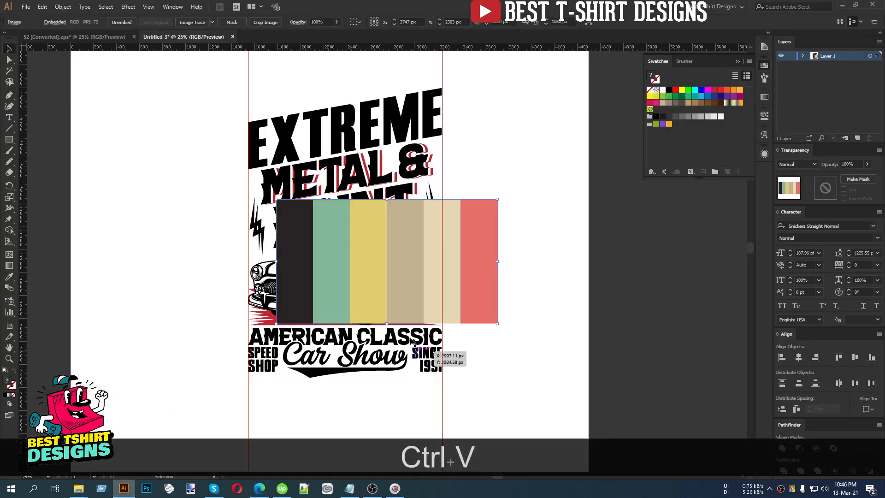
{"action": "left_click_drag", "start_coordinate": [350, 276], "coordinate": [83, 284]}
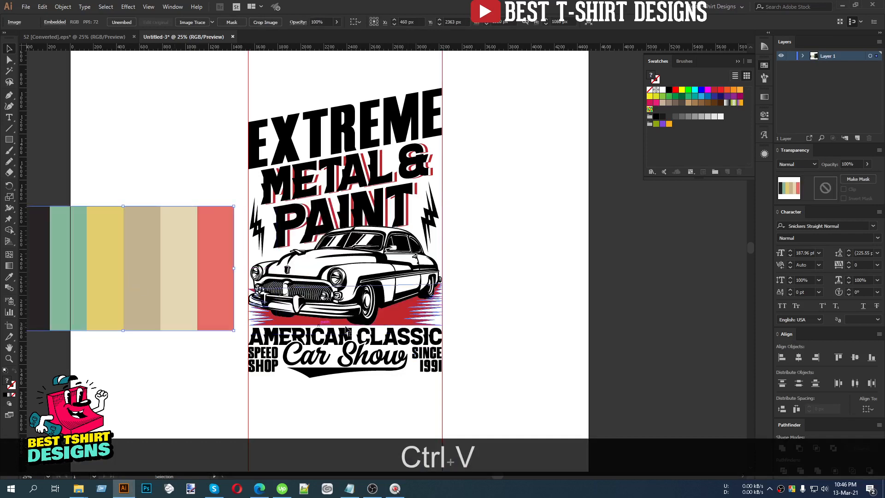
Recolor the red ground shadow under the car with the palette's green, trying its dark and tan stripes first
{"action": "left_click", "coordinate": [418, 313]}
{"action": "key", "text": "i"}
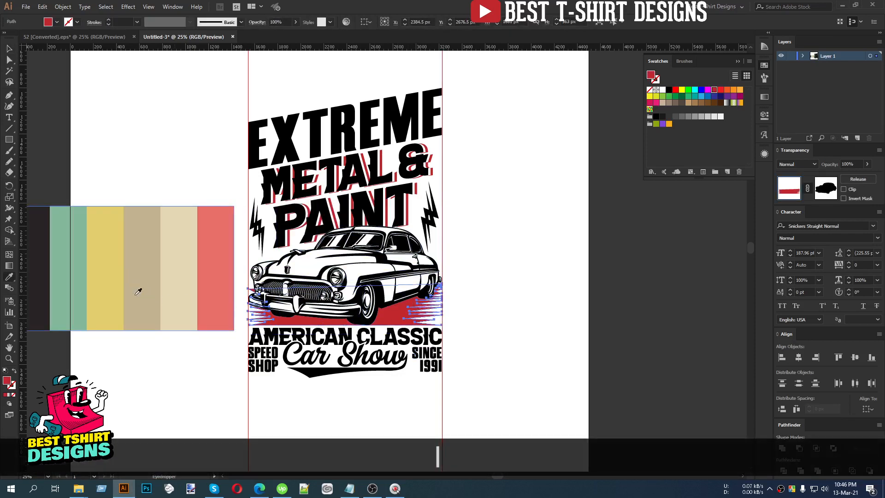
{"action": "left_click", "coordinate": [40, 283]}
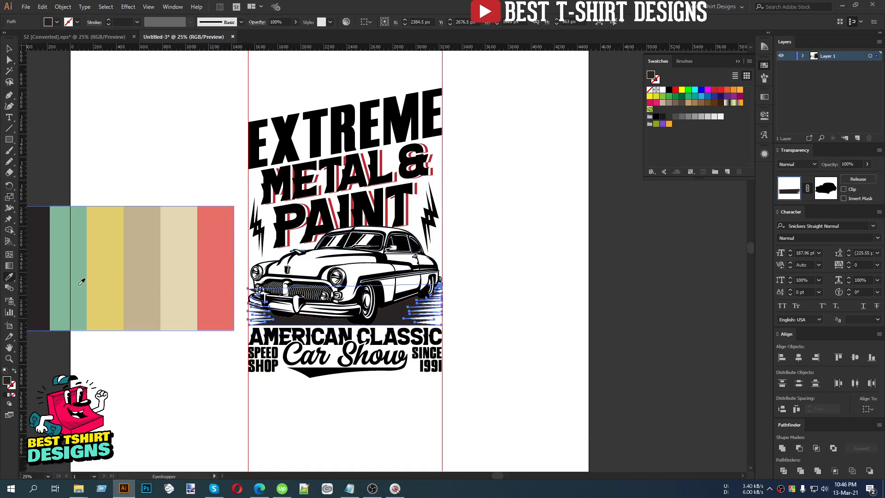
{"action": "left_click", "coordinate": [148, 282]}
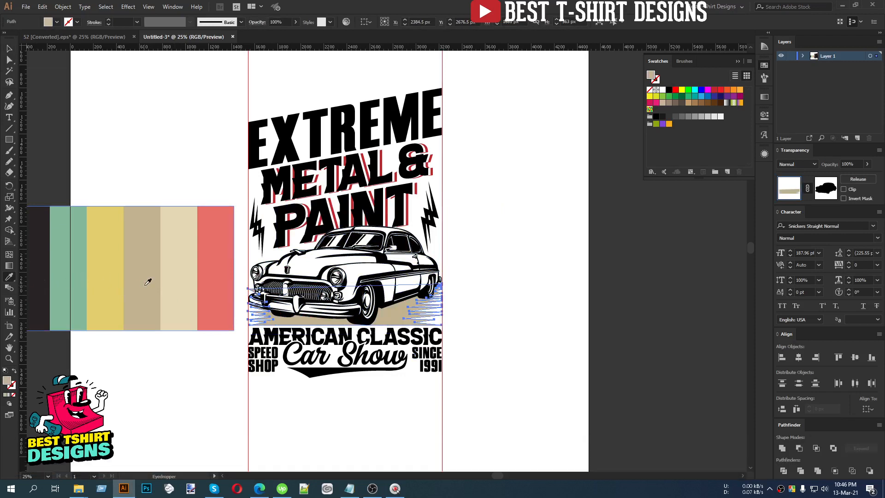
{"action": "left_click", "coordinate": [46, 276]}
{"action": "key", "text": "v"}
{"action": "key", "text": "i"}
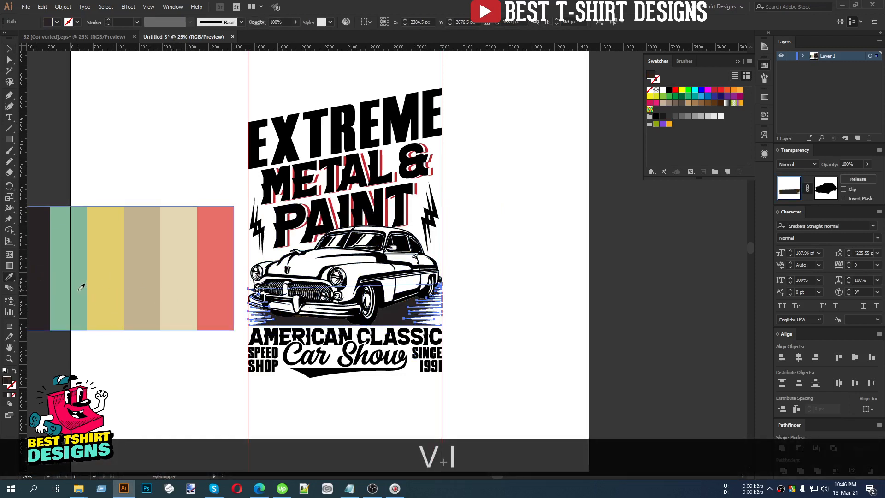
{"action": "left_click", "coordinate": [82, 287]}
{"action": "key", "text": "v"}
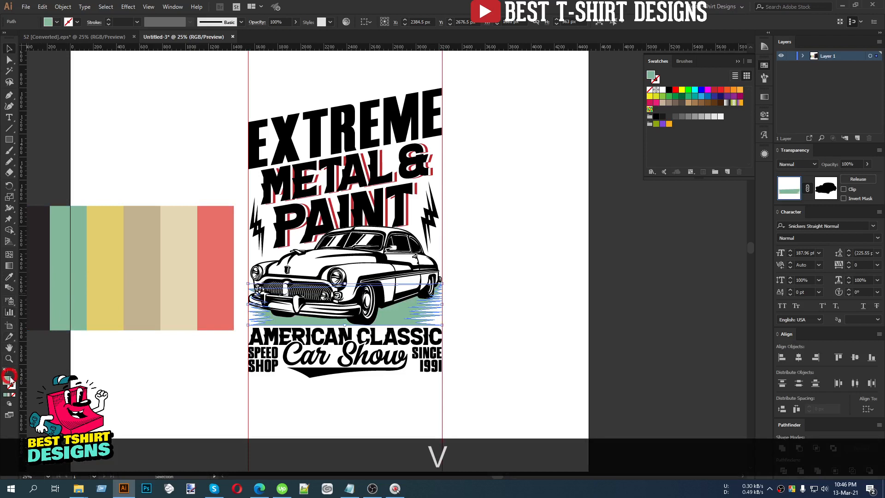
Darken the ground shadow's green fill to RGB 75, 102, 86 and deselect it
{"action": "double_click", "coordinate": [7, 379]}
{"action": "left_click", "coordinate": [353, 251]}
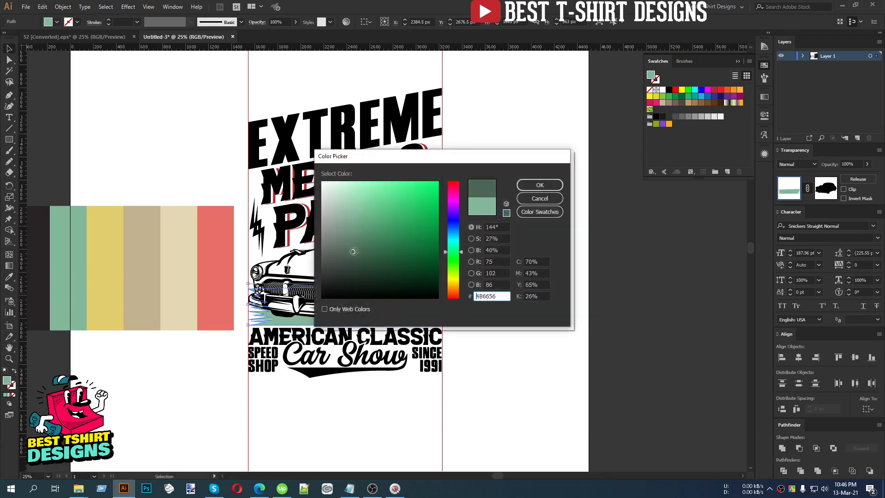
{"action": "left_click", "coordinate": [534, 187]}
{"action": "key", "text": "v"}
{"action": "left_click", "coordinate": [519, 279]}
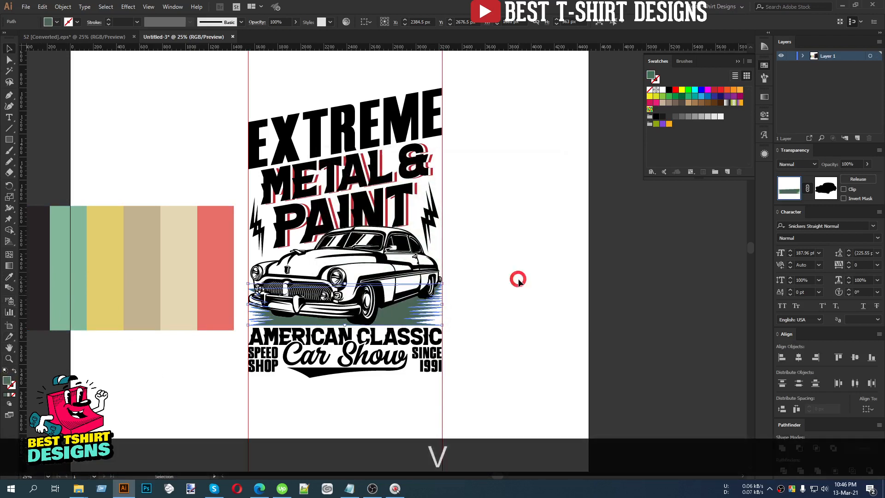
{"action": "double_click", "coordinate": [362, 209]}
{"action": "left_click", "coordinate": [362, 209]}
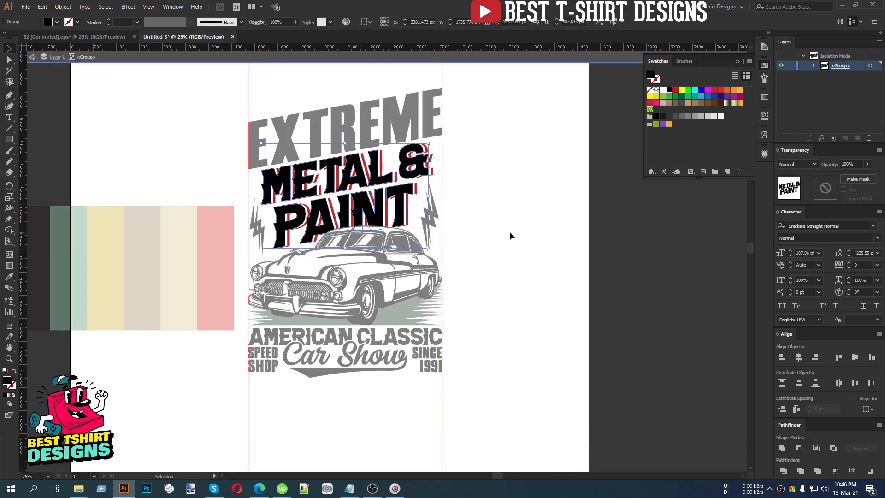
{"action": "double_click", "coordinate": [510, 237]}
Draw a 150 px black square above the palette image and duplicate it into an evenly spaced row of seven
{"action": "scroll", "coordinate": [79, 186], "scroll_direction": "up", "scroll_amount": 4}
{"action": "left_click_drag", "start_coordinate": [194, 273], "coordinate": [387, 273]}
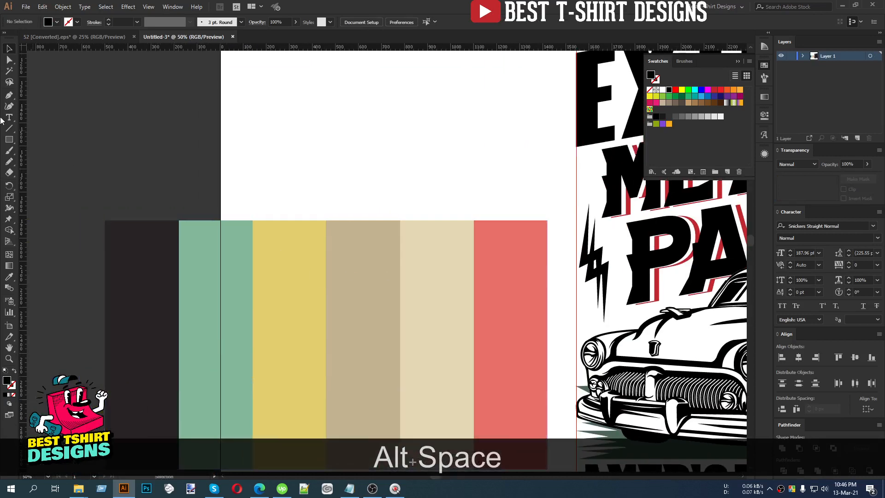
{"action": "left_click", "coordinate": [10, 141]}
{"action": "mouse_move", "coordinate": [95, 139]}
{"action": "left_mouse_down"}
{"action": "mouse_move", "coordinate": [130, 173]}
{"action": "mouse_move", "coordinate": [161, 162]}
{"action": "left_mouse_up"}
{"action": "key", "text": "v"}
{"action": "key", "text": "ctrl+d"}
{"action": "key", "text": "ctrl+d"}
{"action": "key", "text": "ctrl+d"}
{"action": "key", "text": "ctrl+d"}
{"action": "key", "text": "ctrl+d"}
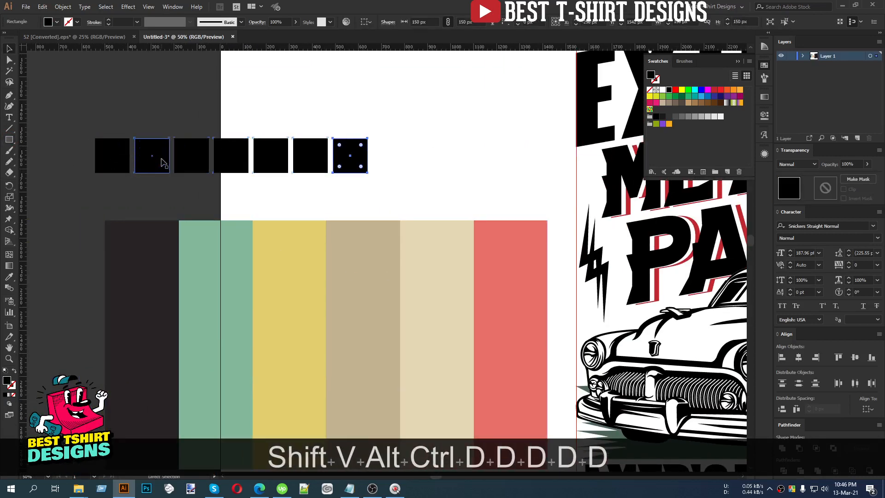
Sample the palette image's coral, cream and tan stripes into the last three squares of the row
{"action": "key", "text": "i"}
{"action": "left_click", "coordinate": [480, 223]}
{"action": "key", "text": "v"}
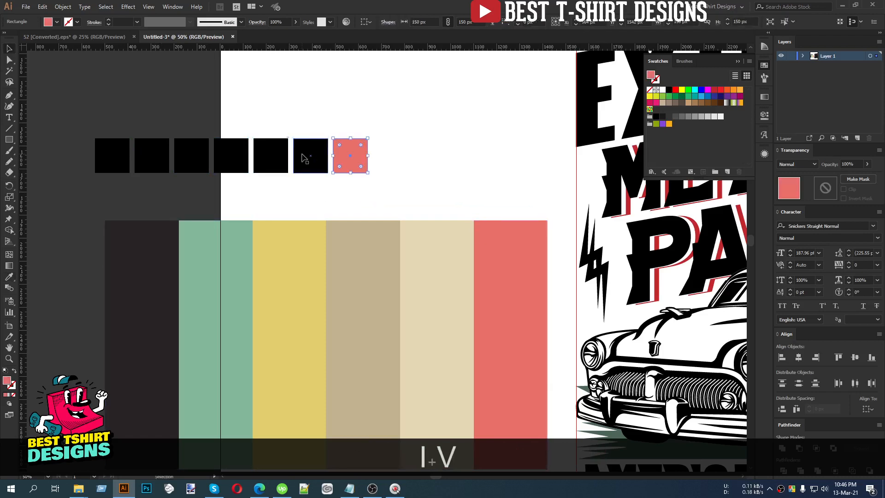
{"action": "left_click", "coordinate": [302, 157]}
{"action": "key", "text": "i"}
{"action": "left_click", "coordinate": [423, 231]}
{"action": "key", "text": "v"}
{"action": "left_click", "coordinate": [279, 161]}
{"action": "key", "text": "i"}
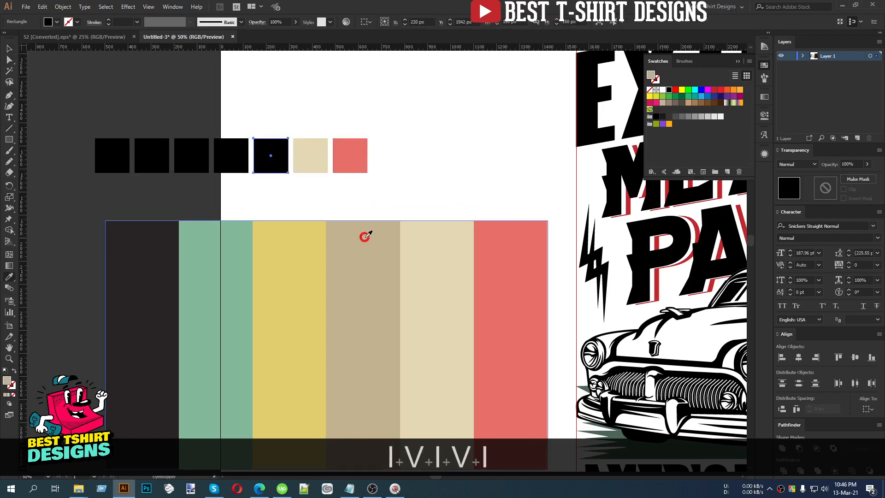
{"action": "left_click", "coordinate": [364, 237]}
{"action": "key", "text": "v"}
Fill the fourth, third and second squares with the palette image's yellow, light green and charcoal
{"action": "left_click", "coordinate": [235, 166]}
{"action": "key", "text": "i"}
{"action": "left_click", "coordinate": [291, 249]}
{"action": "key", "text": "v"}
{"action": "left_click", "coordinate": [199, 162]}
{"action": "key", "text": "i"}
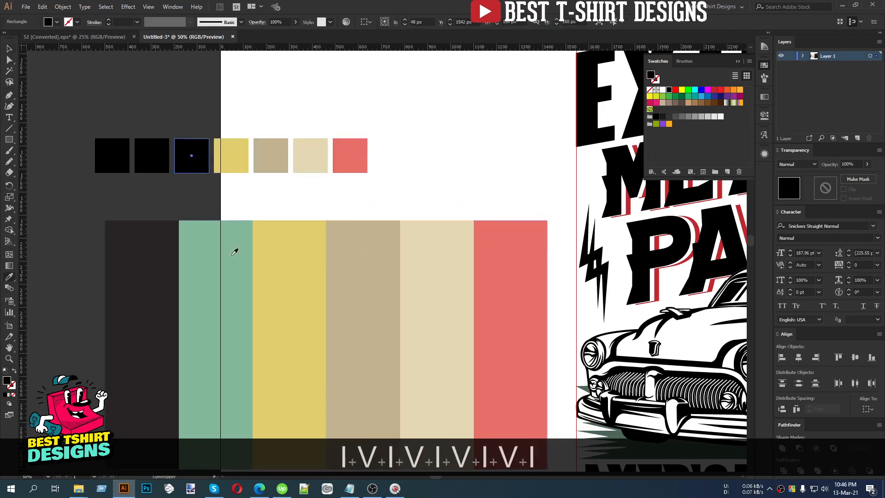
{"action": "left_click", "coordinate": [230, 248]}
{"action": "key", "text": "v"}
{"action": "left_click", "coordinate": [152, 159]}
{"action": "key", "text": "i"}
{"action": "left_click", "coordinate": [148, 254]}
{"action": "key", "text": "v"}
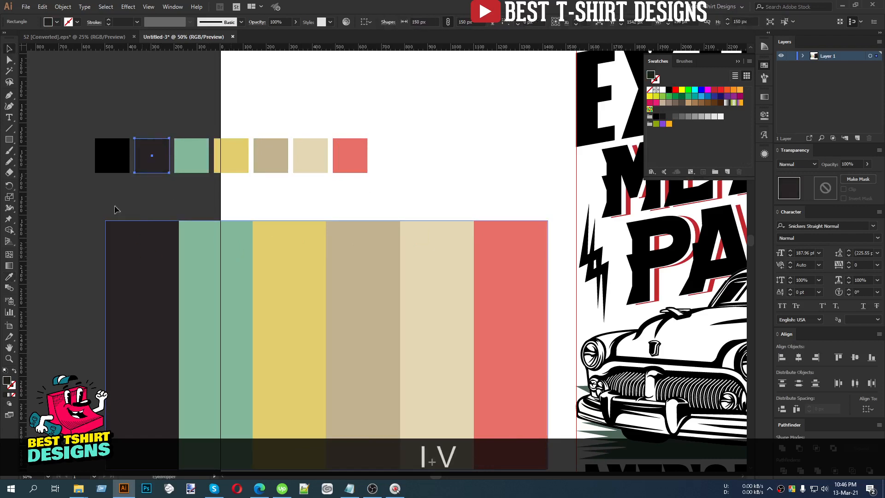
Delete the palette image and fill the remaining black square with the dark green of the car's ground shadow
{"action": "left_click", "coordinate": [174, 253]}
{"action": "key", "text": "Delete"}
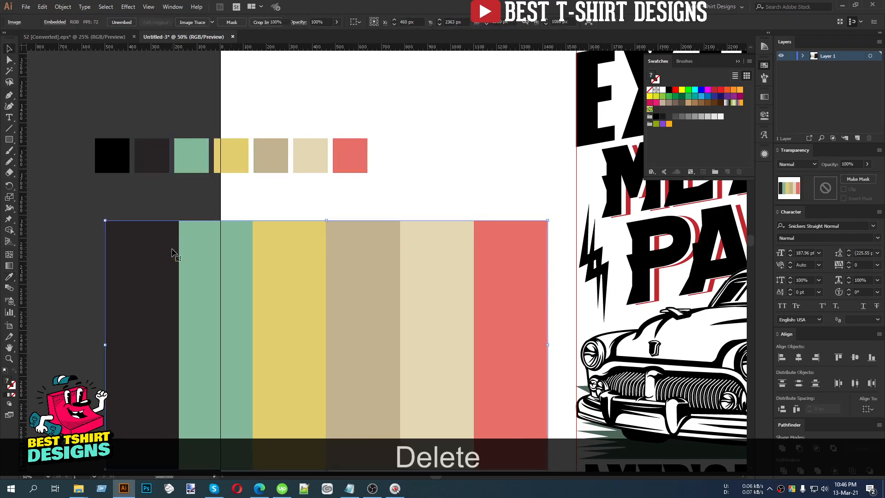
{"action": "left_click", "coordinate": [122, 169]}
{"action": "scroll", "coordinate": [94, 203], "scroll_direction": "down", "scroll_amount": 1}
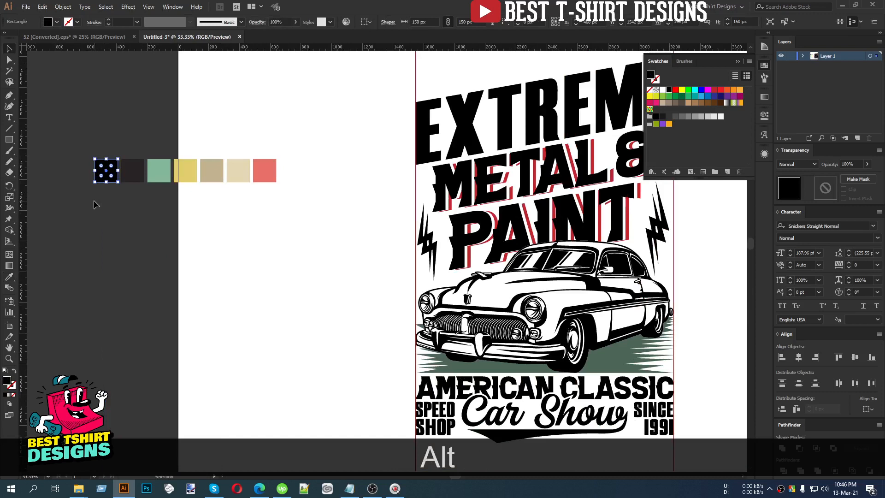
{"action": "key", "text": "i"}
{"action": "left_click", "coordinate": [622, 354]}
{"action": "key", "text": "v"}
Save the colors of all seven squares as the swatch group Color Group 1, created from the selected artwork
{"action": "left_click_drag", "start_coordinate": [317, 237], "coordinate": [84, 156]}
{"action": "left_click", "coordinate": [716, 171]}
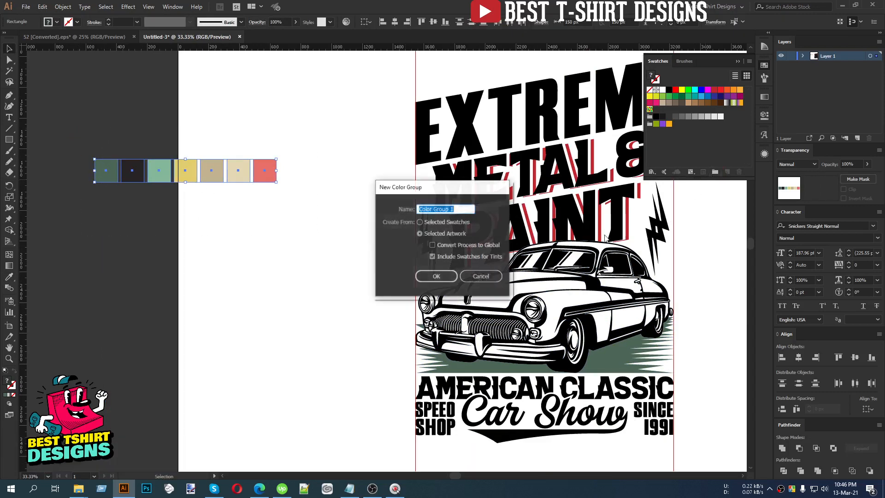
{"action": "left_click", "coordinate": [436, 276]}
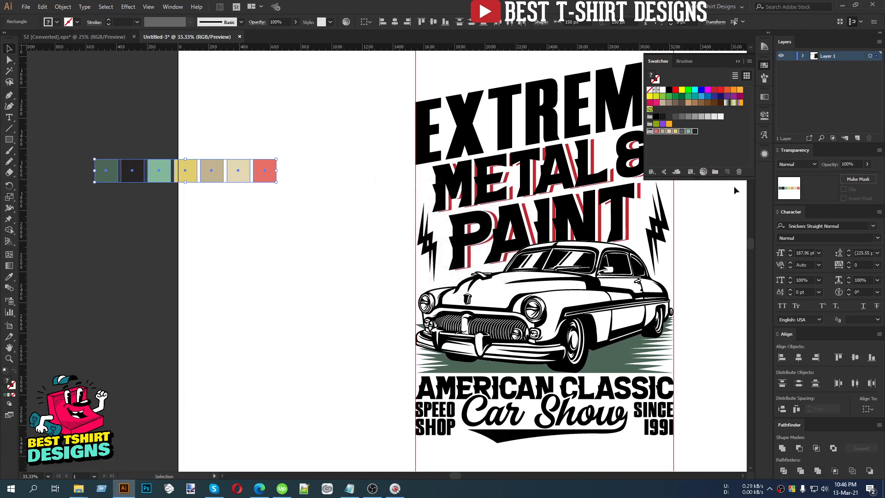
Recolor the EXTREME lettering with the yellow swatch of the new color group
{"action": "left_click_drag", "start_coordinate": [735, 191], "coordinate": [572, 194]}
{"action": "left_click", "coordinate": [442, 123]}
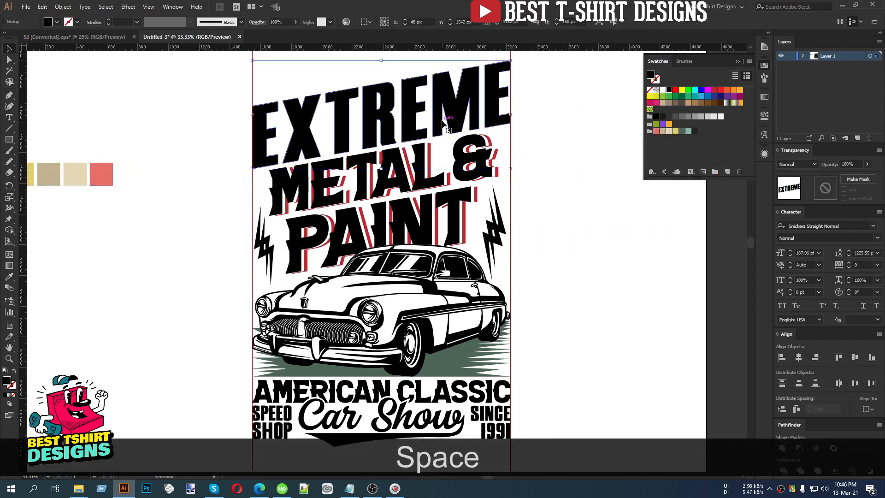
{"action": "left_click", "coordinate": [676, 132]}
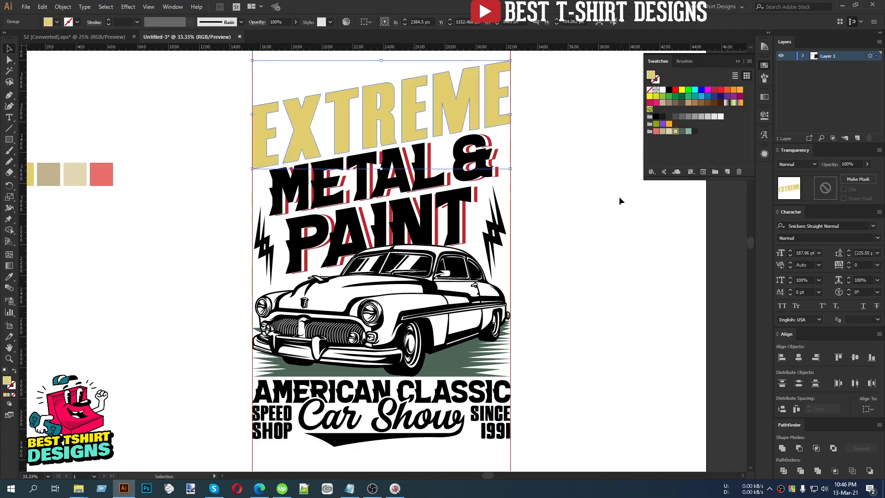
Inside the METAL & PAINT group, recolor the red offset shadow coral and the black lettering light green
{"action": "double_click", "coordinate": [480, 161]}
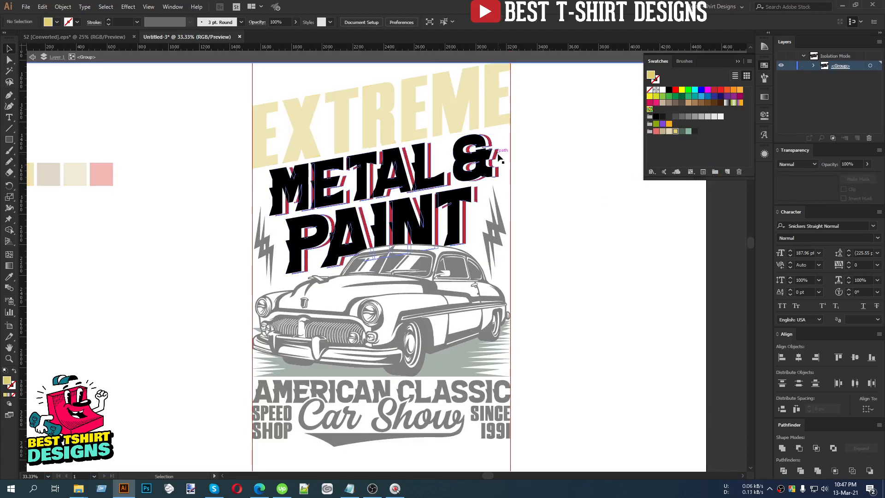
{"action": "left_click", "coordinate": [498, 156]}
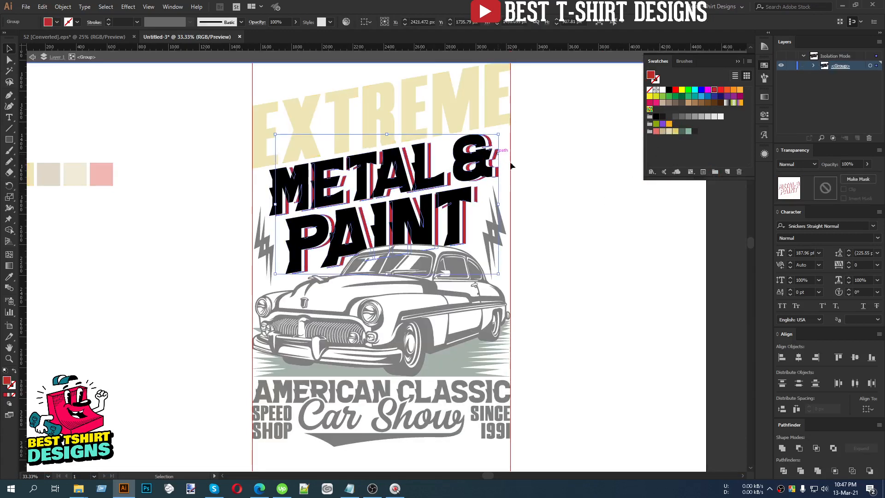
{"action": "left_click", "coordinate": [656, 131]}
{"action": "left_click", "coordinate": [611, 222]}
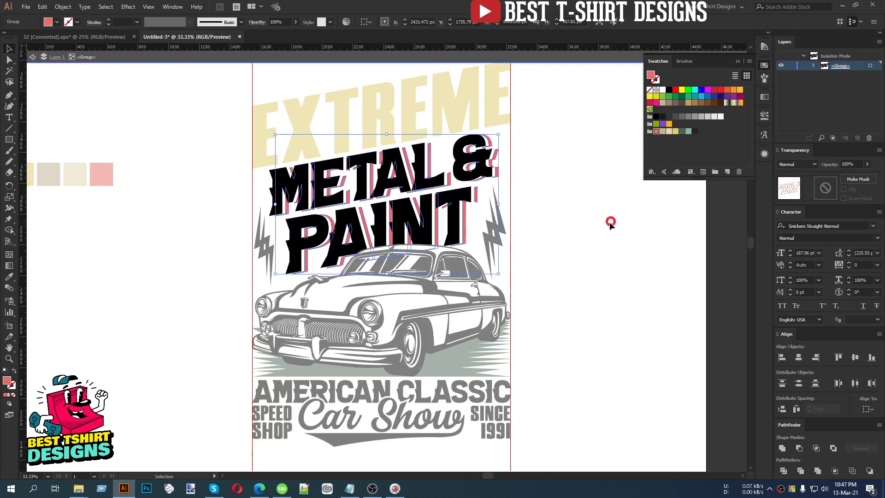
{"action": "left_click", "coordinate": [463, 197]}
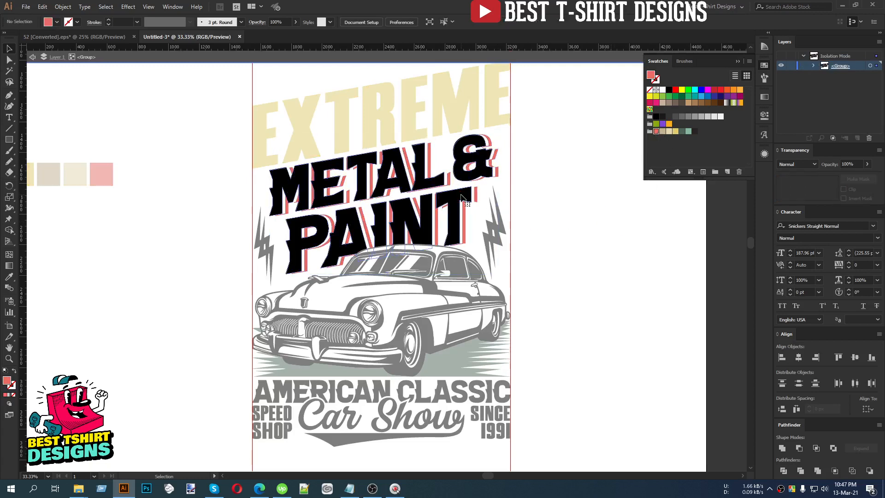
{"action": "left_click", "coordinate": [688, 132]}
{"action": "left_click", "coordinate": [577, 274]}
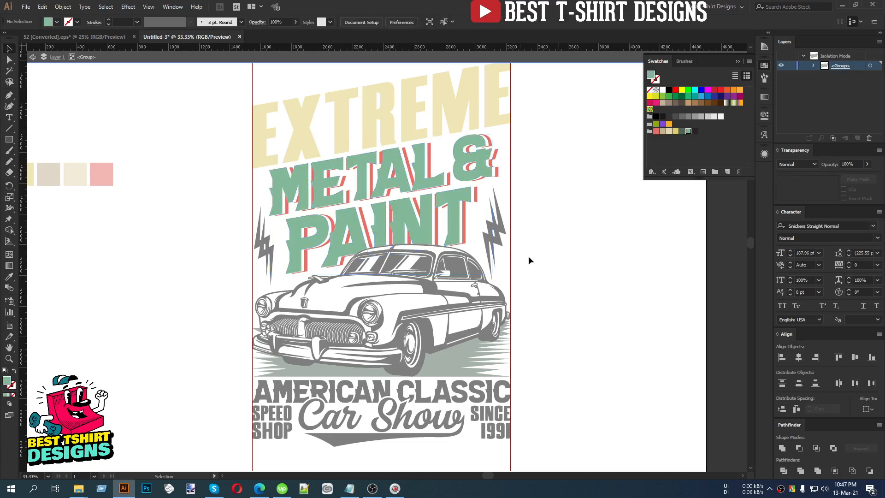
{"action": "double_click", "coordinate": [563, 261]}
Recolor the lightning bolts on both sides of the lettering, one coral and one yellow in each pair
{"action": "left_click", "coordinate": [507, 248]}
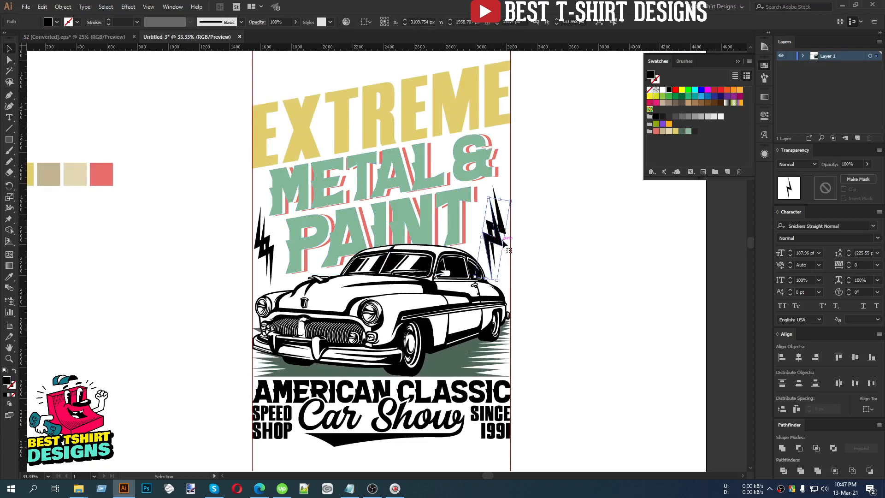
{"action": "left_click", "coordinate": [655, 132]}
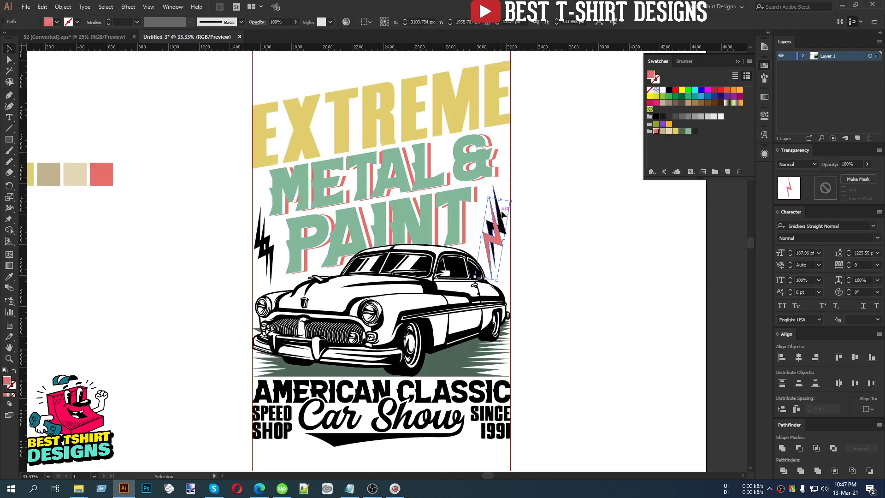
{"action": "left_click", "coordinate": [503, 211]}
{"action": "left_click", "coordinate": [676, 131]}
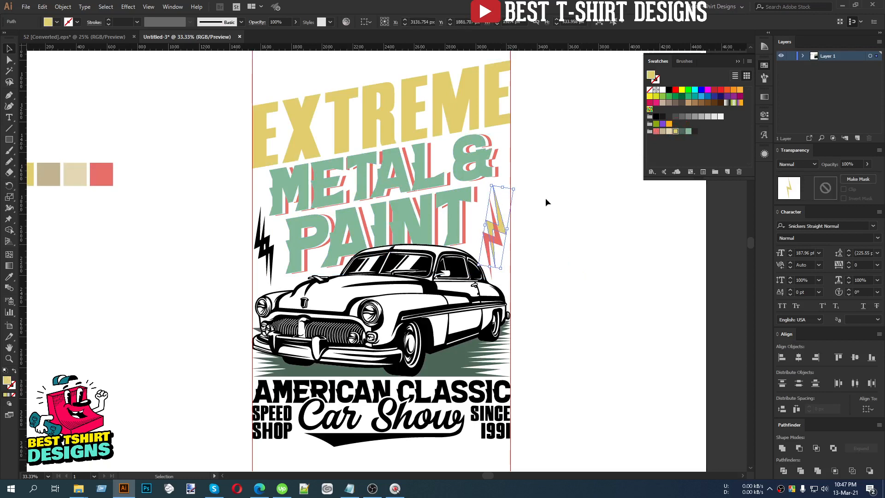
{"action": "left_click", "coordinate": [273, 268]}
{"action": "left_click", "coordinate": [676, 132]}
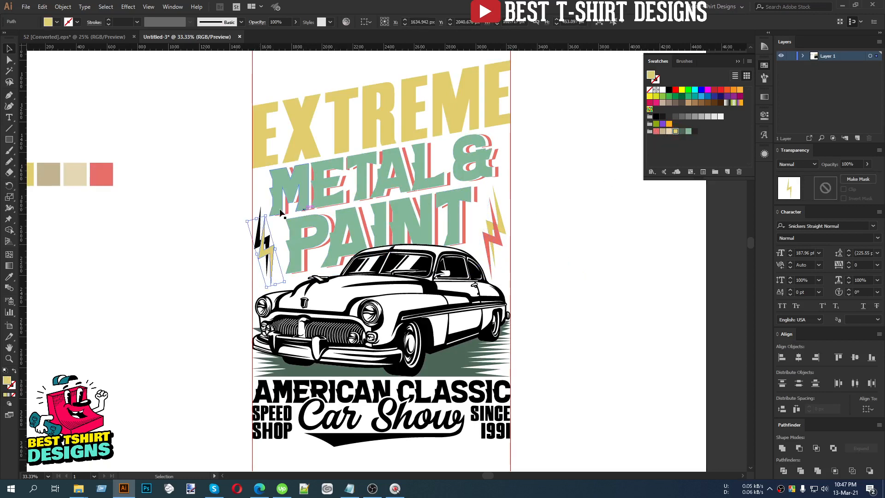
{"action": "left_click", "coordinate": [656, 131]}
Recolor the AMERICAN CLASSIC text coral and the Car Show script with its swoosh yellow
{"action": "scroll", "coordinate": [591, 231], "scroll_direction": "down", "scroll_amount": 2}
{"action": "double_click", "coordinate": [430, 395]}
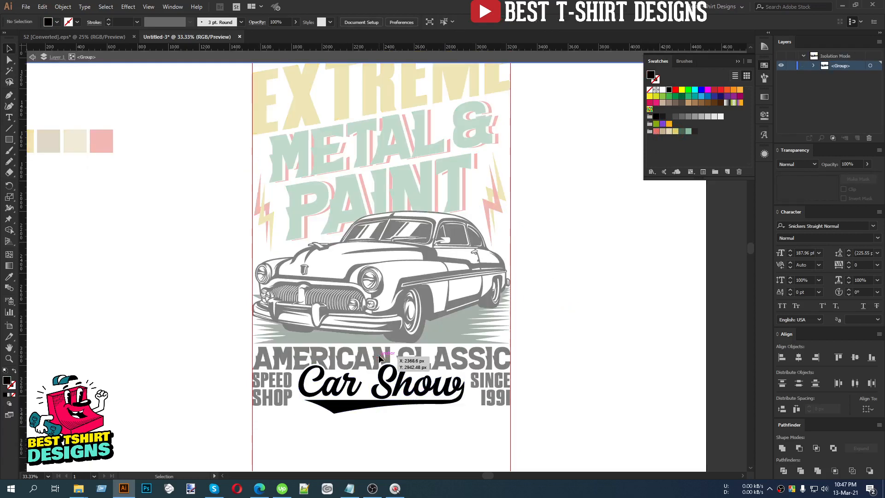
{"action": "double_click", "coordinate": [406, 417]}
{"action": "left_click", "coordinate": [391, 359]}
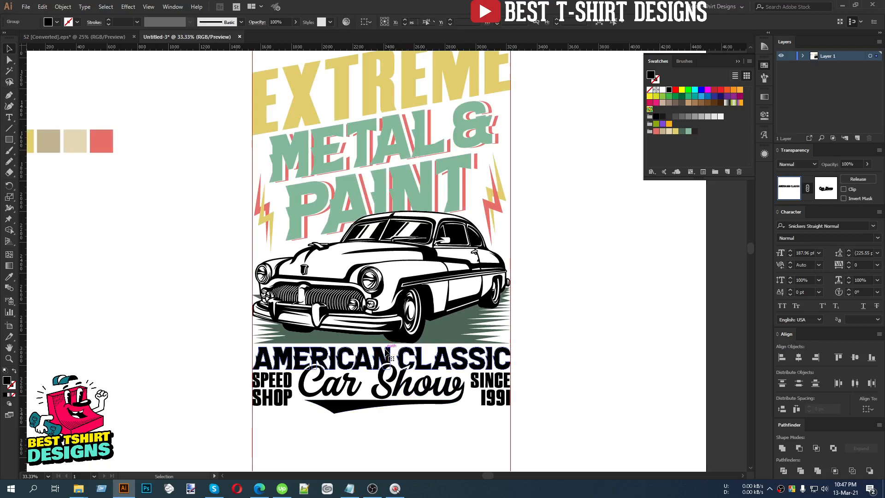
{"action": "left_click", "coordinate": [656, 131]}
{"action": "left_click", "coordinate": [454, 387]}
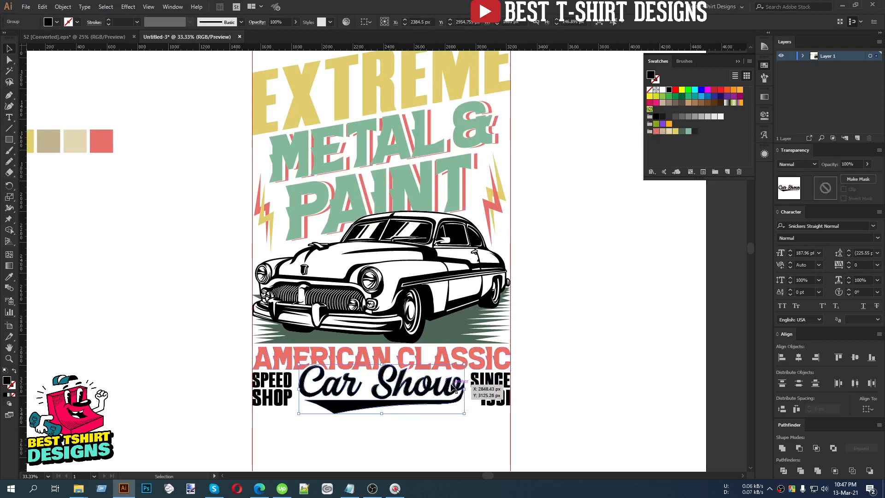
{"action": "left_click", "coordinate": [674, 132]}
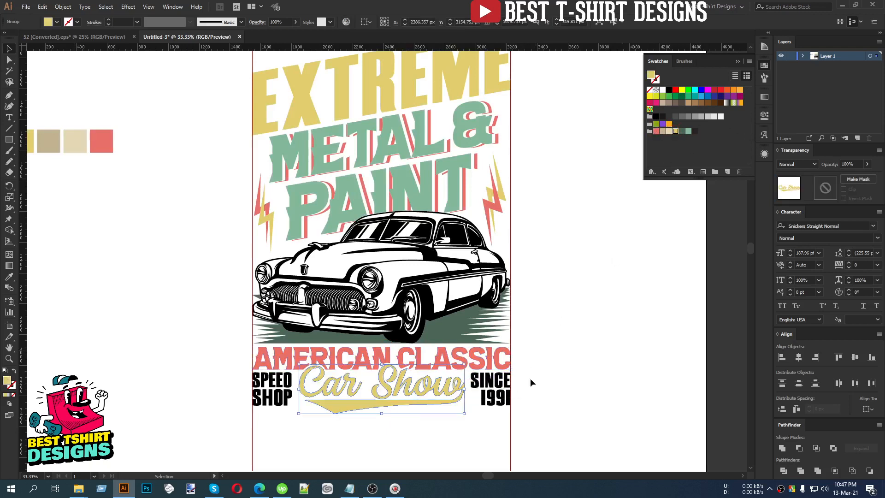
Recolor the SINCE 1991 and SPEED SHOP text with the light green swatch and deselect
{"action": "left_click", "coordinate": [503, 383]}
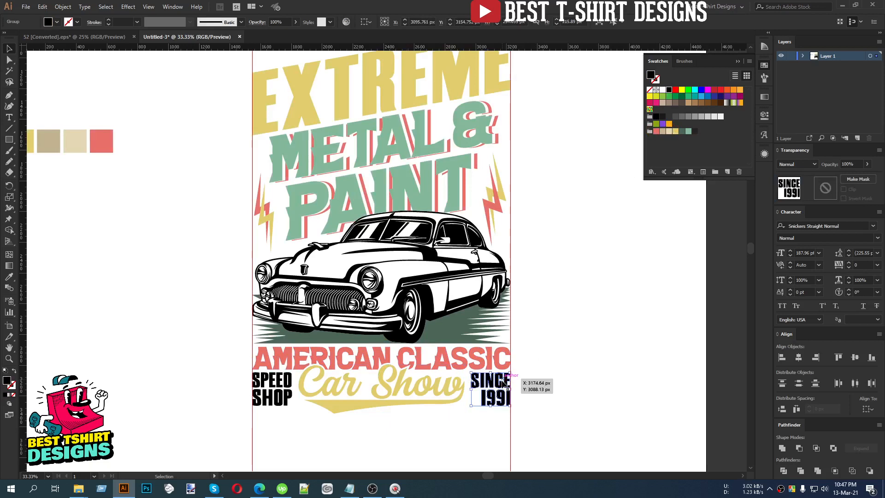
{"action": "left_click", "coordinate": [689, 131]}
{"action": "left_click", "coordinate": [286, 385]}
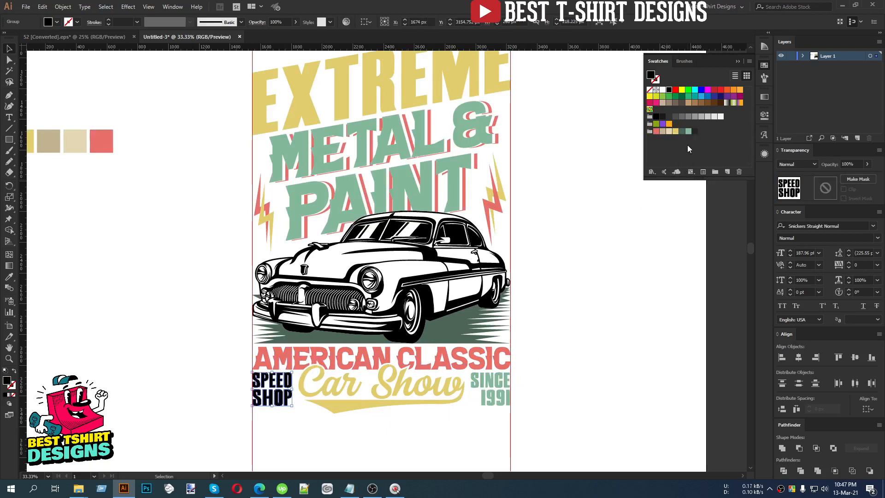
{"action": "left_click", "coordinate": [689, 131]}
{"action": "left_click", "coordinate": [602, 303]}
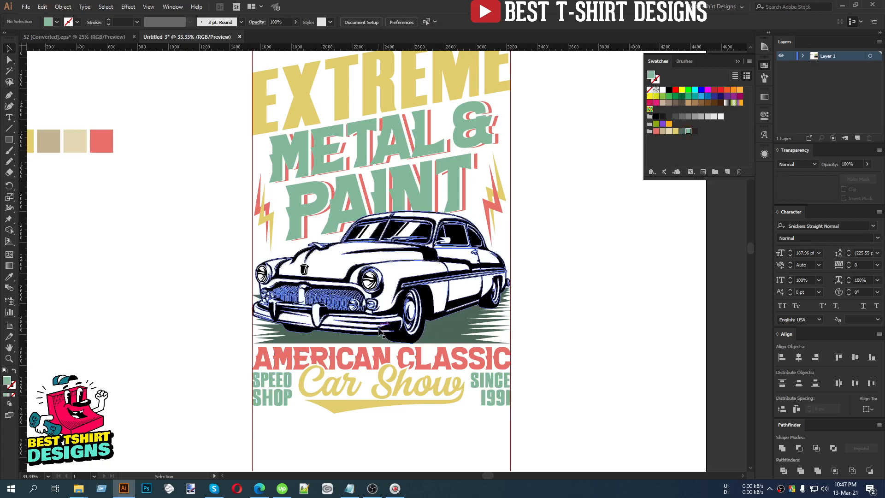
Paste a copy of the car behind the original, merged into a solid silhouette, and fill it with the cream swatch
{"action": "scroll", "coordinate": [463, 332], "scroll_direction": "up", "scroll_amount": 1}
{"action": "key", "text": "space"}
{"action": "left_click_drag", "start_coordinate": [464, 332], "coordinate": [439, 325]}
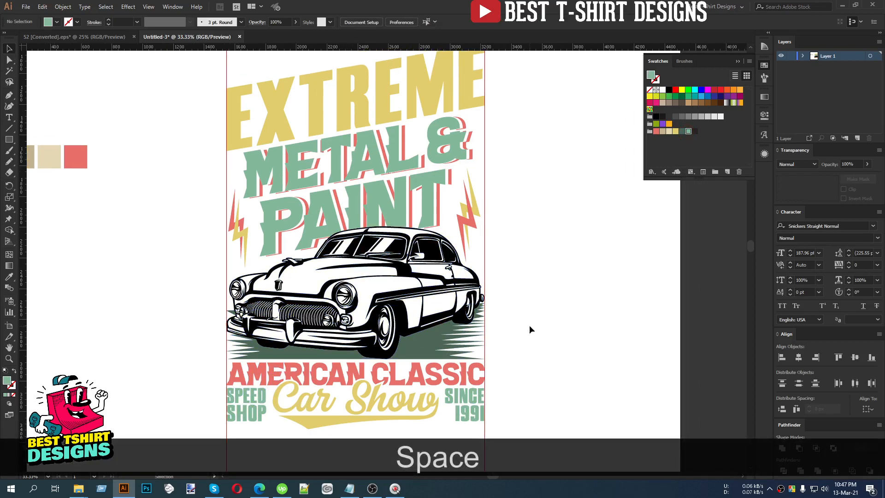
{"action": "scroll", "coordinate": [529, 325], "scroll_direction": "down", "scroll_amount": 1}
{"action": "scroll", "coordinate": [529, 325], "scroll_direction": "up", "scroll_amount": 2}
{"action": "left_click", "coordinate": [409, 308]}
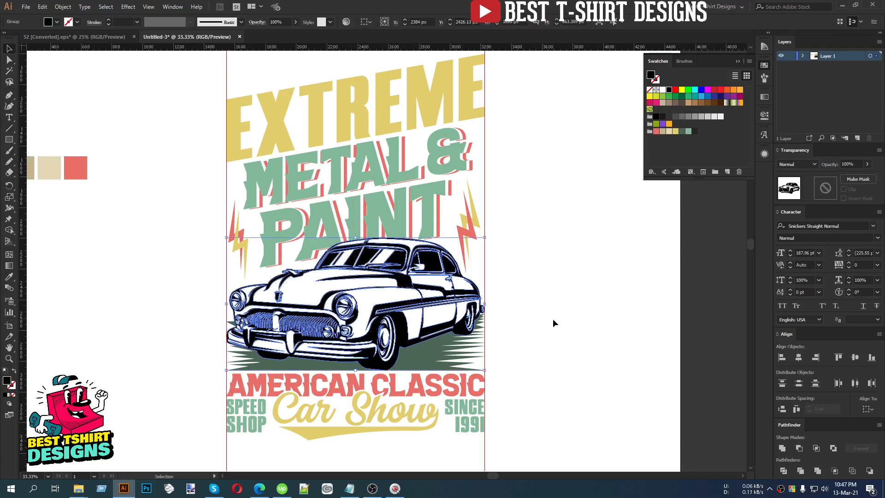
{"action": "scroll", "coordinate": [553, 320], "scroll_direction": "down", "scroll_amount": 1}
{"action": "key", "text": "ctrl+c"}
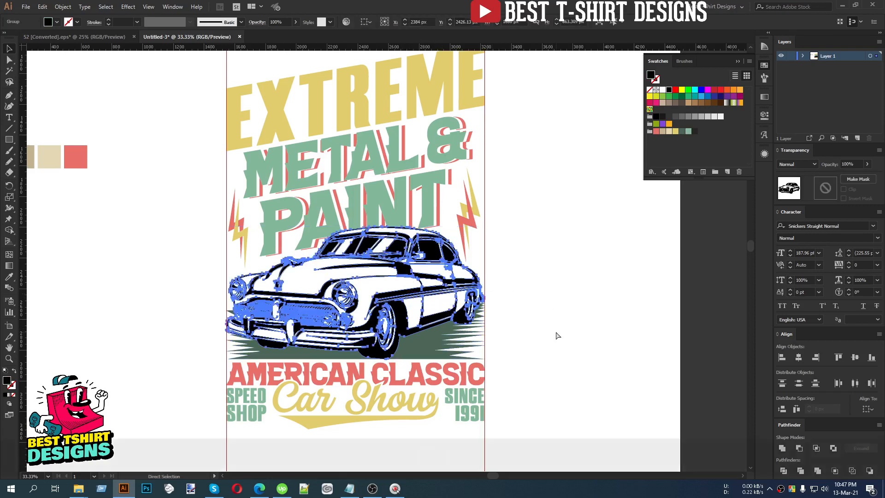
{"action": "key", "text": "ctrl+b"}
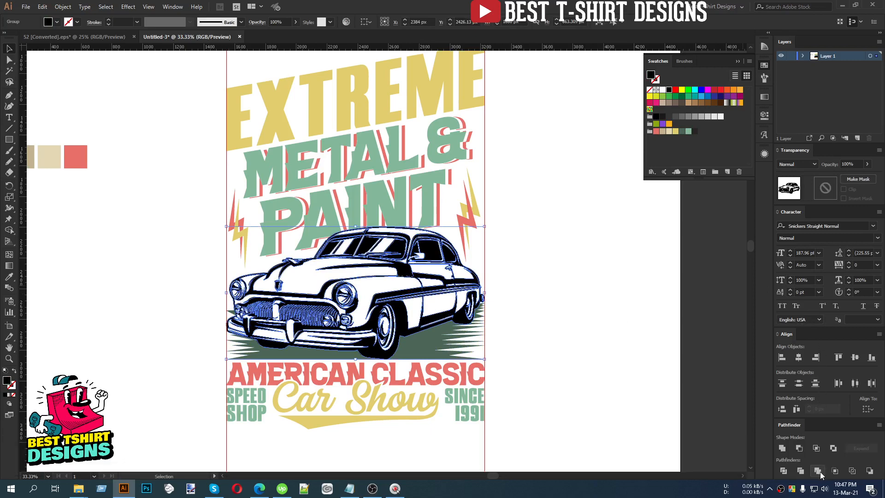
{"action": "left_click", "coordinate": [818, 471]}
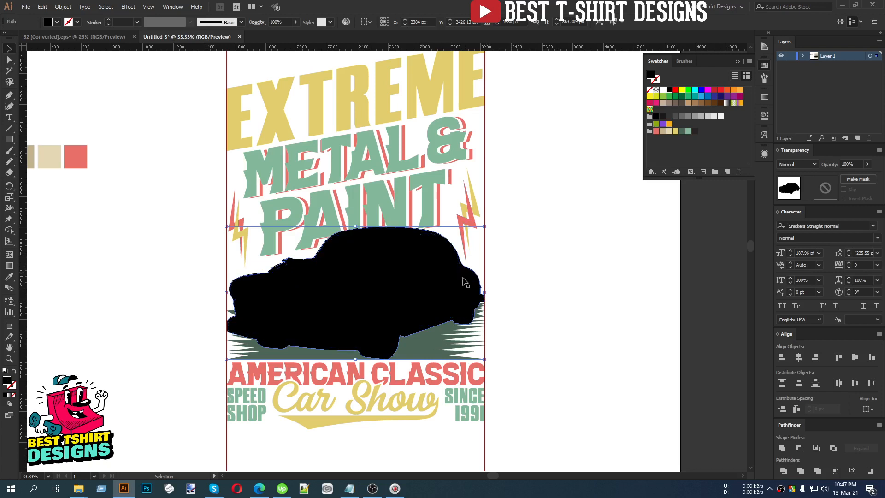
{"action": "left_click", "coordinate": [672, 132]}
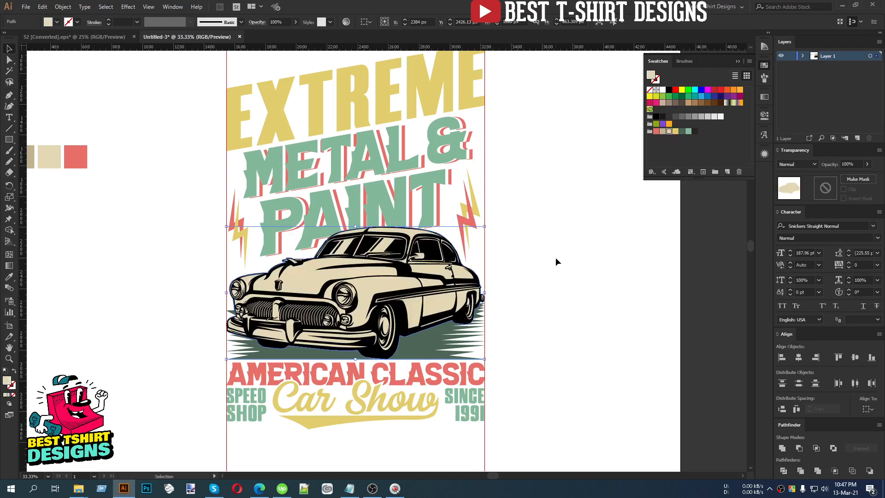
{"action": "scroll", "coordinate": [489, 276], "scroll_direction": "down", "scroll_amount": 1}
{"action": "left_click", "coordinate": [488, 277]}
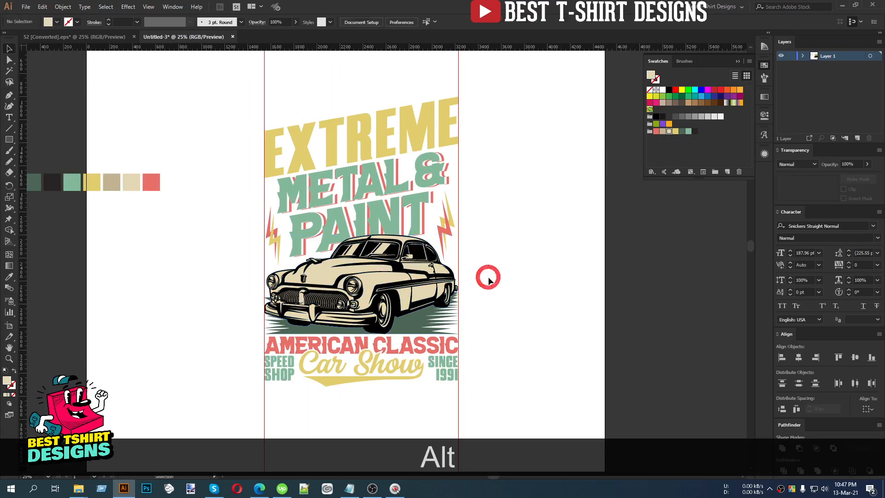
Delete the two vertical guide lines running along the sides of the design
{"action": "scroll", "coordinate": [373, 380], "scroll_direction": "down", "scroll_amount": 1}
{"action": "left_click_drag", "start_coordinate": [220, 369], "coordinate": [591, 411]}
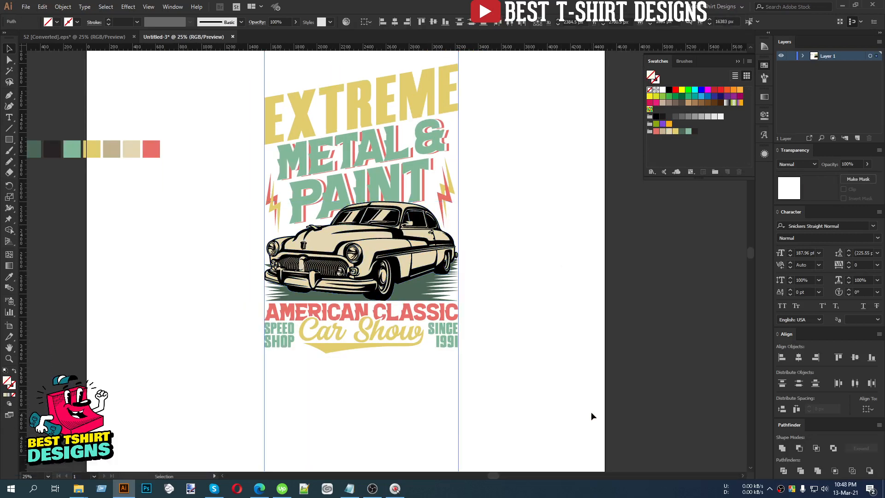
{"action": "key", "text": "Delete"}
{"action": "scroll", "coordinate": [590, 412], "scroll_direction": "up", "scroll_amount": 1}
{"action": "scroll", "coordinate": [590, 413], "scroll_direction": "up", "scroll_amount": 1}
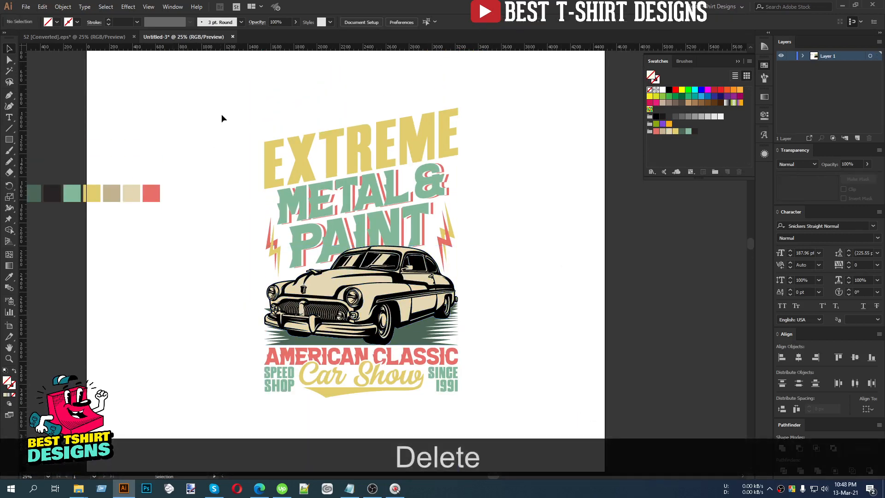
Group all the lettering, lightning bolts and car artwork of the shirt design, and deselect it
{"action": "left_click_drag", "start_coordinate": [222, 115], "coordinate": [514, 408]}
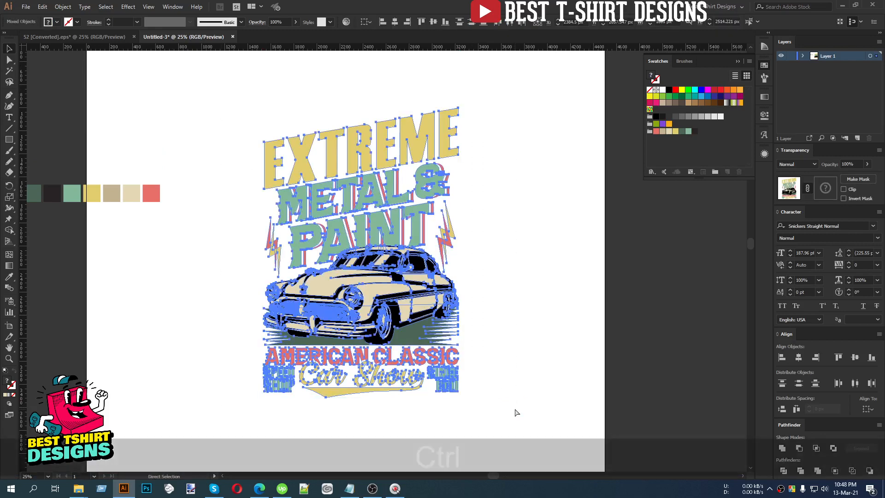
{"action": "key", "text": "ctrl+g"}
{"action": "left_click", "coordinate": [486, 305]}
{"action": "scroll", "coordinate": [486, 305], "scroll_direction": "down", "scroll_amount": 2}
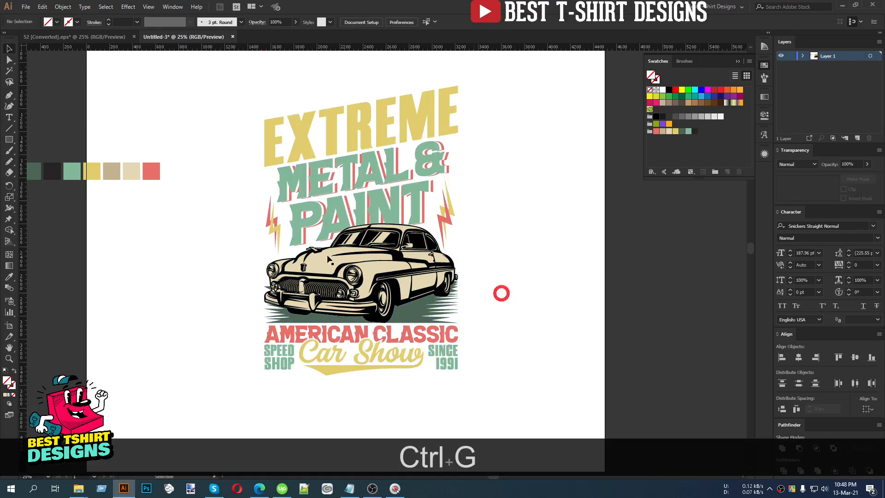
Enlarge the dark palette square to about 2278 by 2796 px as a background behind the design and fill it black
{"action": "left_click_drag", "start_coordinate": [48, 174], "coordinate": [497, 400]}
{"action": "key", "text": "ctrl+x"}
{"action": "key", "text": "ctrl+b"}
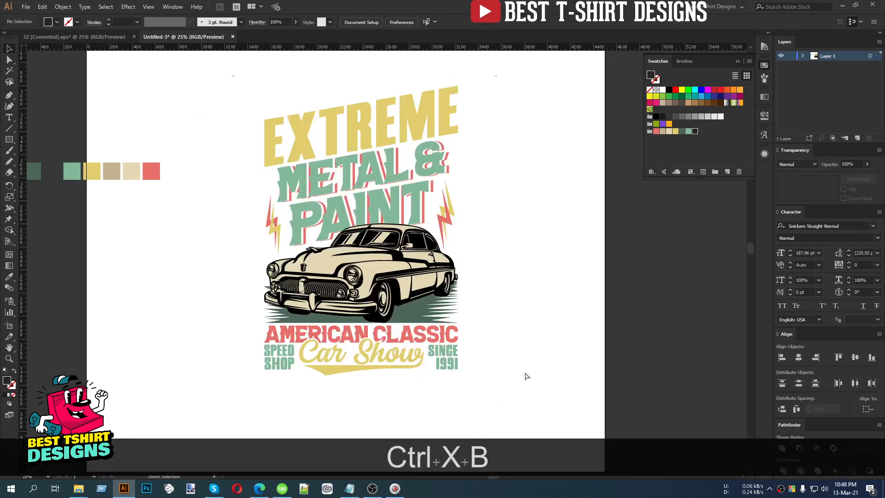
{"action": "scroll", "coordinate": [383, 244], "scroll_direction": "up", "scroll_amount": 2}
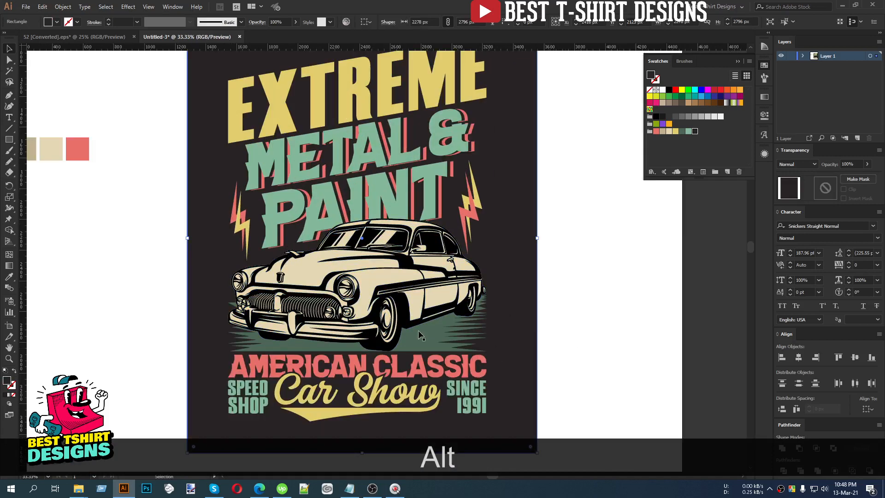
{"action": "scroll", "coordinate": [461, 249], "scroll_direction": "down", "scroll_amount": 2}
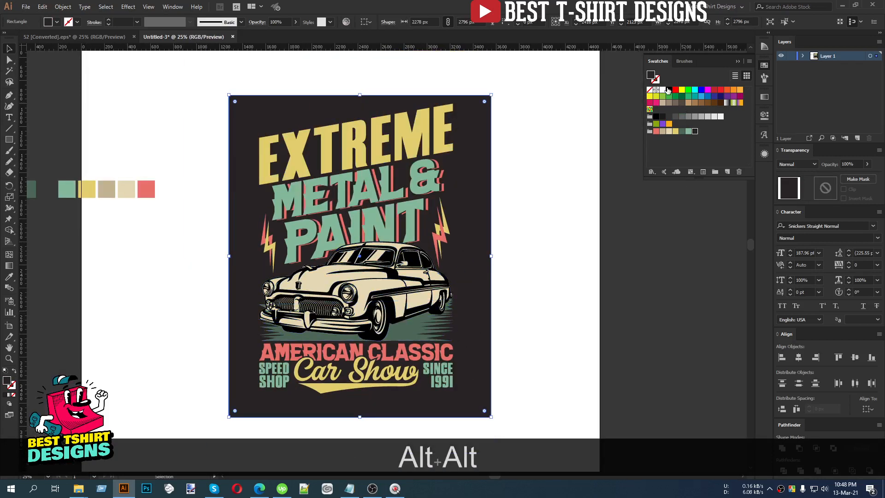
{"action": "left_click", "coordinate": [669, 89]}
{"action": "left_click", "coordinate": [574, 279]}
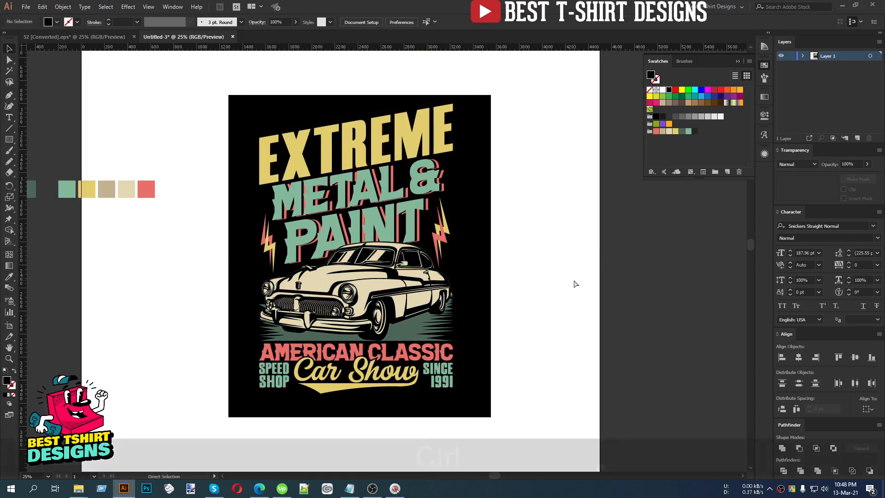
Open the Grunge Texture file from the CHAOS folder and look over its textures
{"action": "key", "text": "ctrl+o"}
{"action": "left_click", "coordinate": [169, 150]}
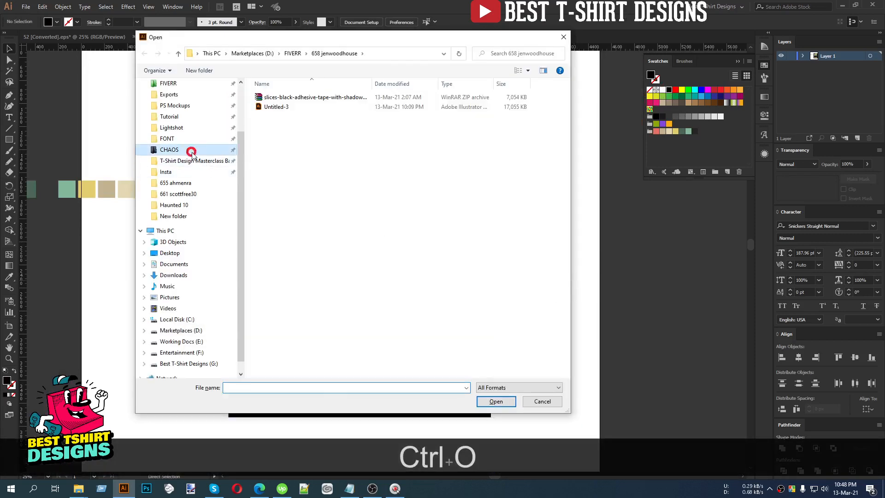
{"action": "scroll", "coordinate": [406, 318], "scroll_direction": "down", "scroll_amount": 5}
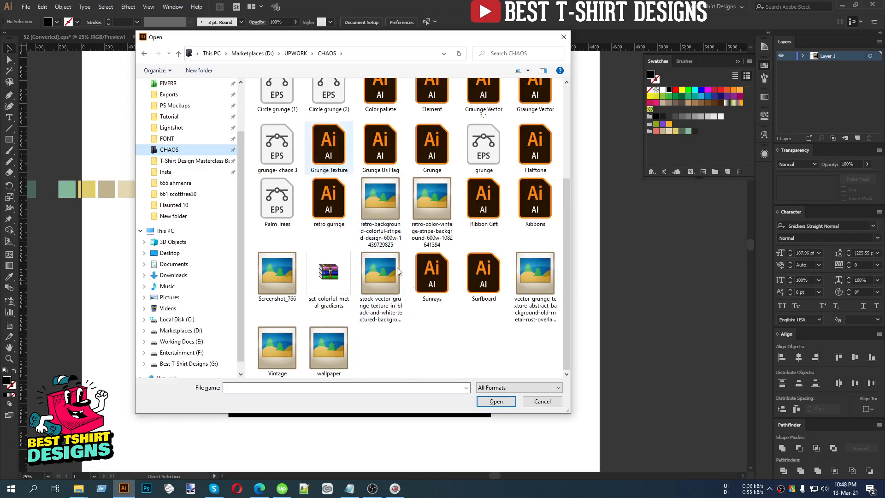
{"action": "key", "text": "Escape"}
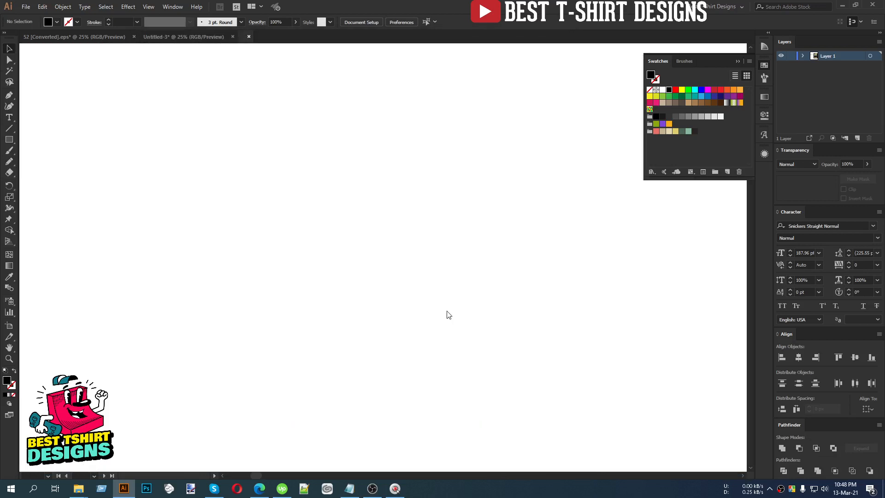
{"action": "scroll", "coordinate": [447, 316], "scroll_direction": "down", "scroll_amount": 4}
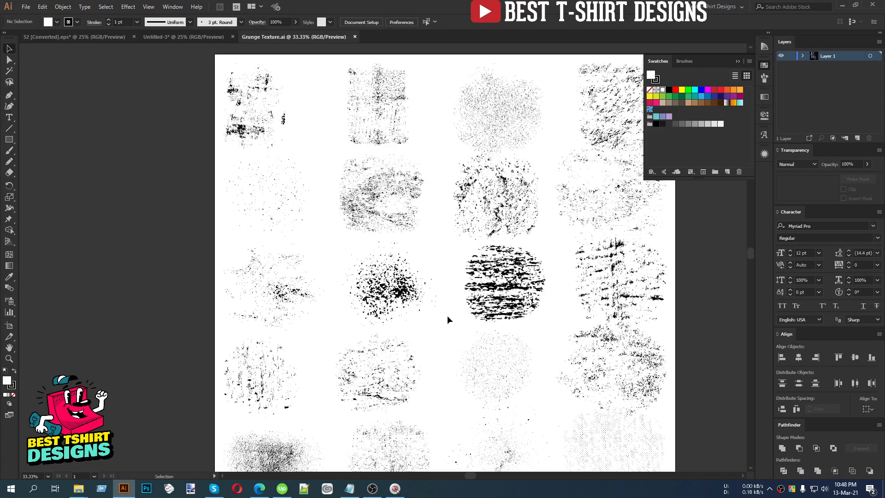
Open the grunge EPS file from the CHAOS folder and copy its lower-left speckled texture
{"action": "key", "text": "ctrl+o"}
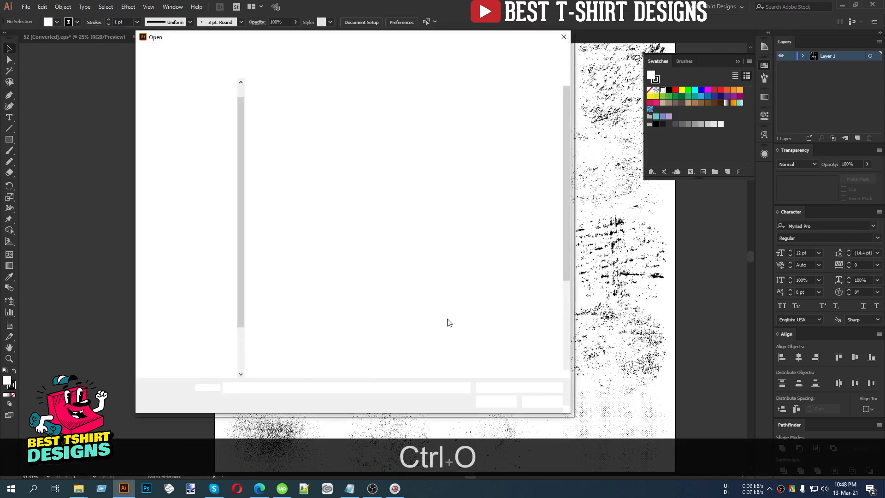
{"action": "scroll", "coordinate": [448, 322], "scroll_direction": "down", "scroll_amount": 3}
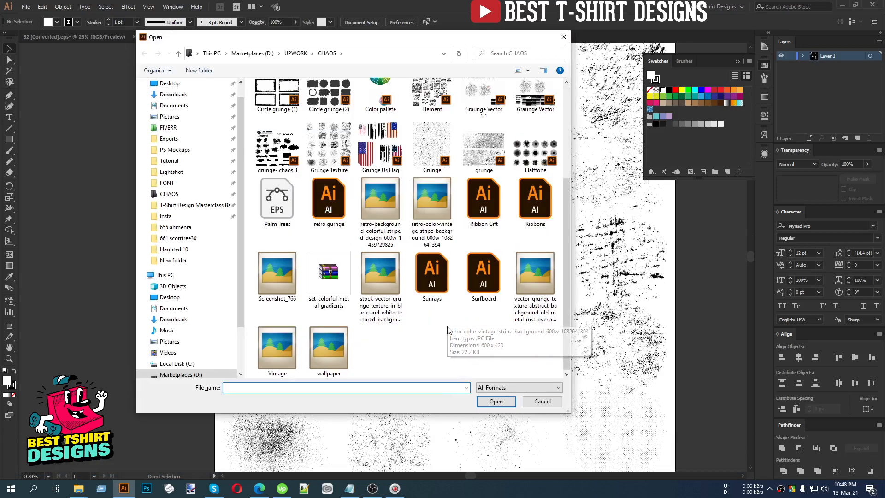
{"action": "double_click", "coordinate": [491, 150]}
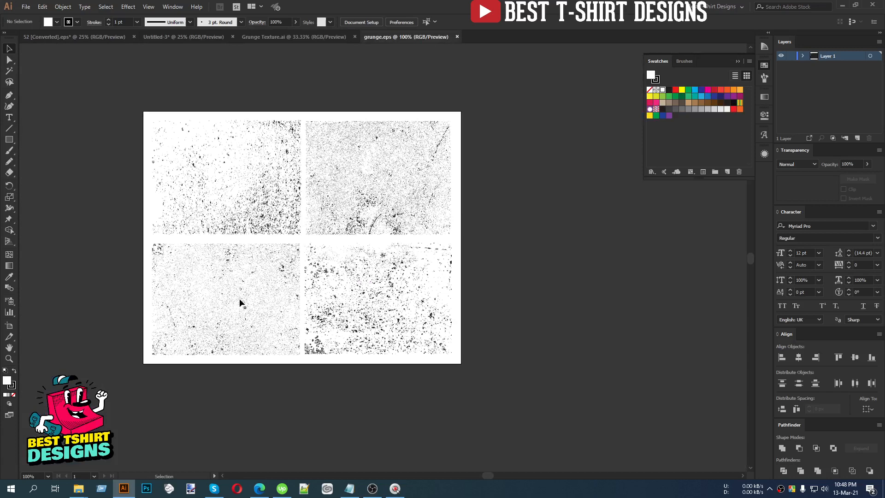
{"action": "left_click", "coordinate": [240, 302]}
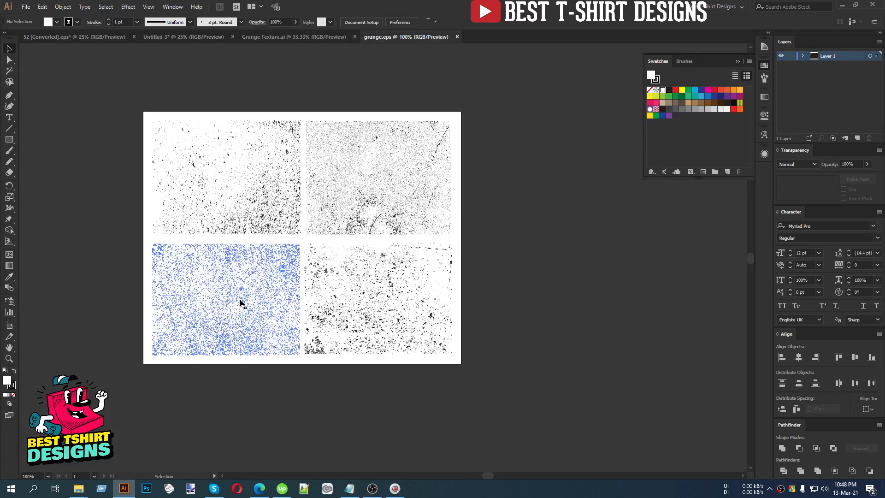
{"action": "key", "text": "v"}
{"action": "key", "text": "ctrl+c"}
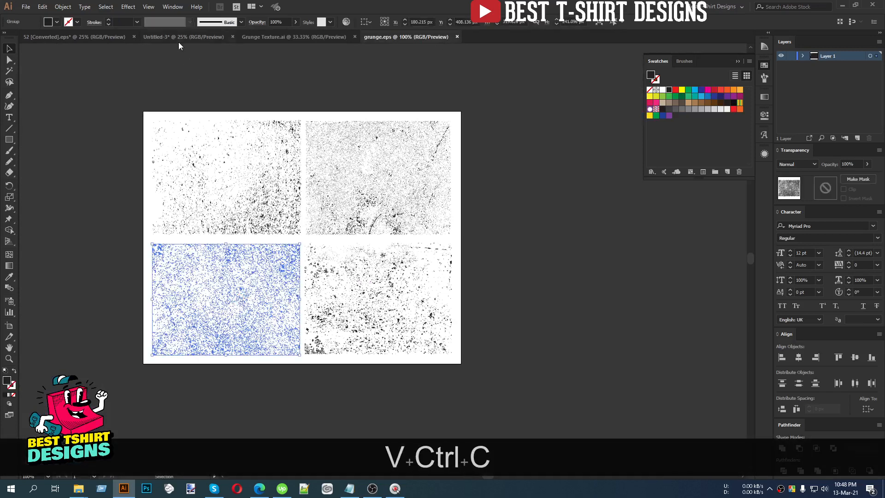
Return to the Untitled-3 document and add an opacity mask with Clip turned off to the design artwork
{"action": "left_click", "coordinate": [179, 41]}
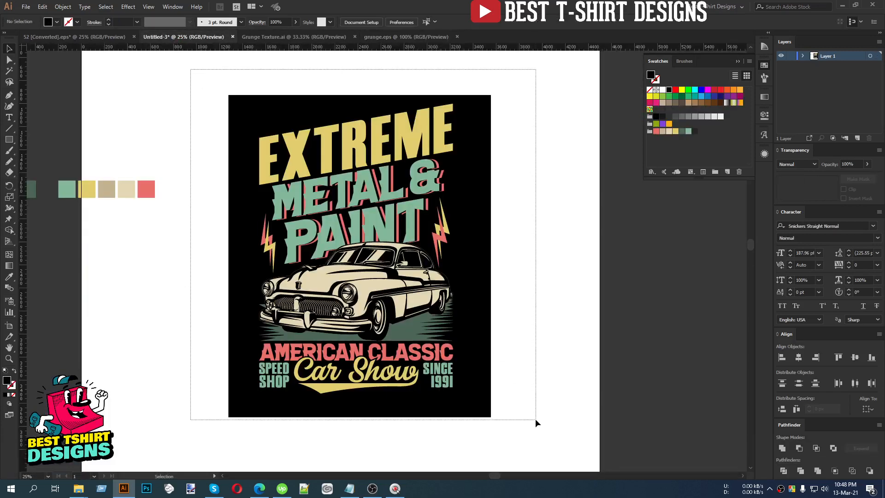
{"action": "left_click", "coordinate": [535, 418]}
{"action": "key", "text": "shift+ctrl+g"}
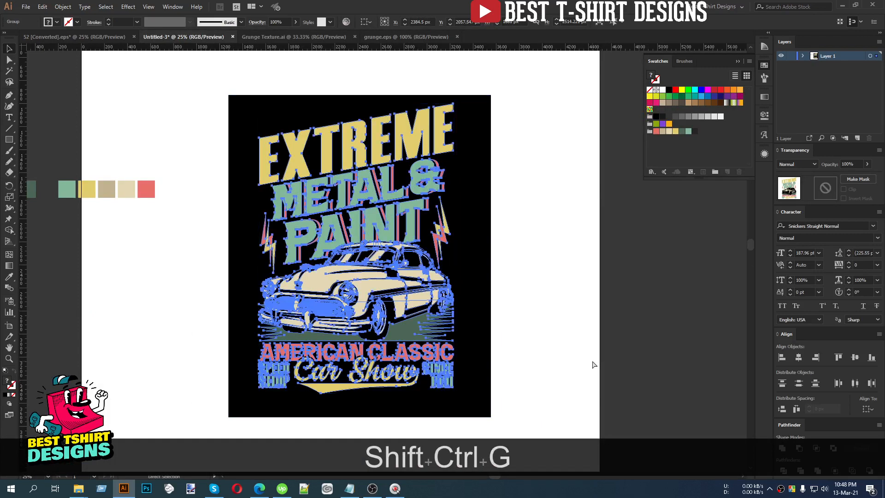
{"action": "left_click", "coordinate": [829, 189]}
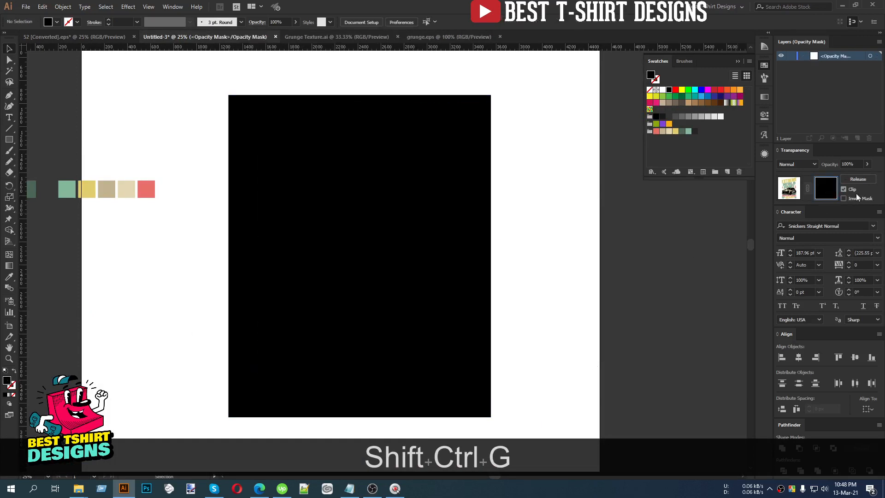
Paste the grunge texture into the opacity mask, fit it upright over the whole design in black, and exit mask editing
{"action": "key", "text": "ctrl+v"}
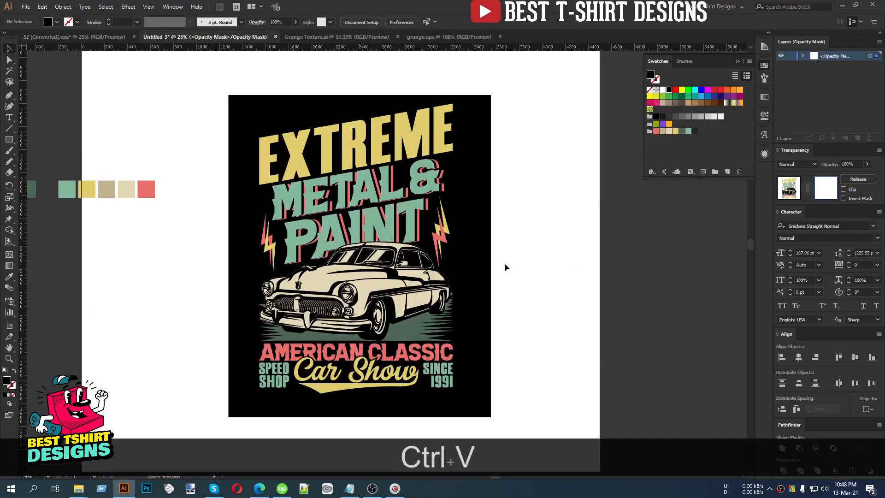
{"action": "left_click_drag", "start_coordinate": [404, 274], "coordinate": [468, 401]}
{"action": "left_click", "coordinate": [669, 89]}
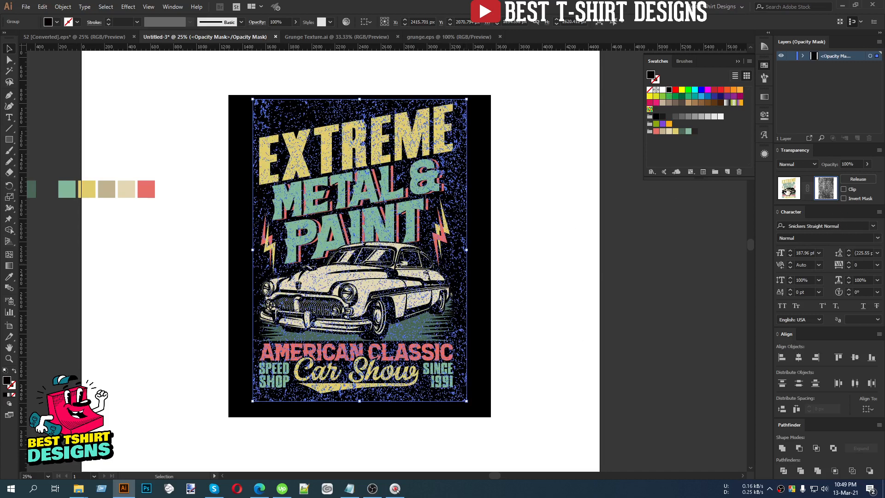
{"action": "left_click", "coordinate": [789, 189]}
{"action": "left_click", "coordinate": [535, 322]}
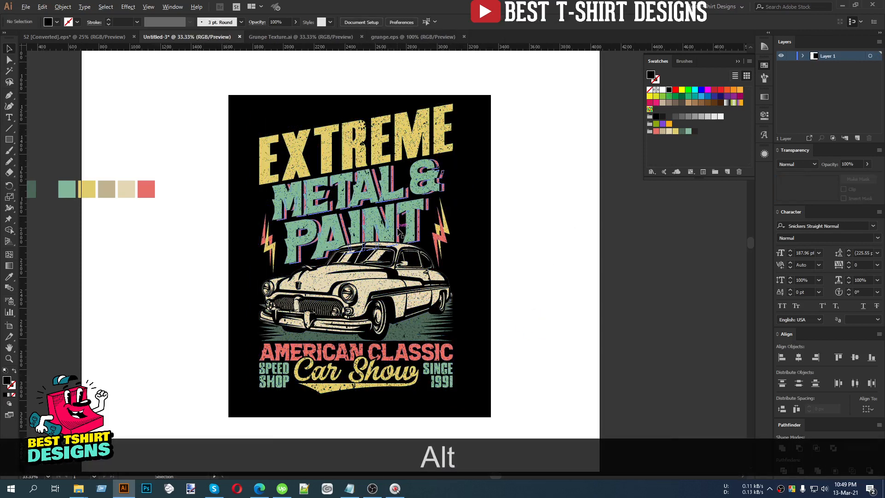
{"action": "scroll", "coordinate": [401, 233], "scroll_direction": "up", "scroll_amount": 1}
{"action": "left_click_drag", "start_coordinate": [599, 289], "coordinate": [560, 282]}
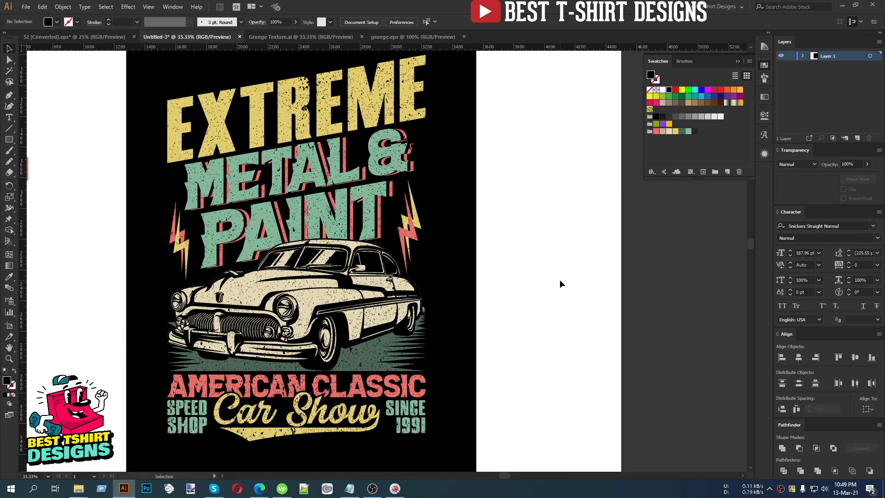
{"action": "left_click_drag", "start_coordinate": [547, 276], "coordinate": [545, 281]}
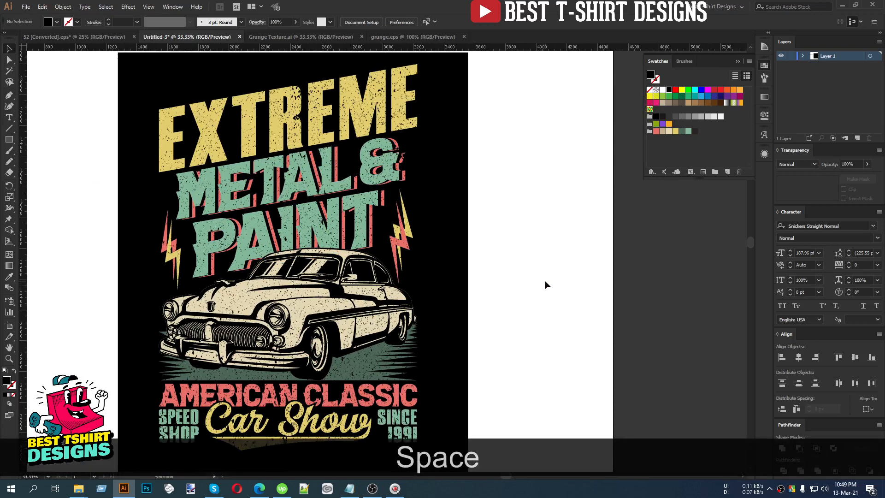
{"action": "scroll", "coordinate": [545, 280], "scroll_direction": "down", "scroll_amount": 1}
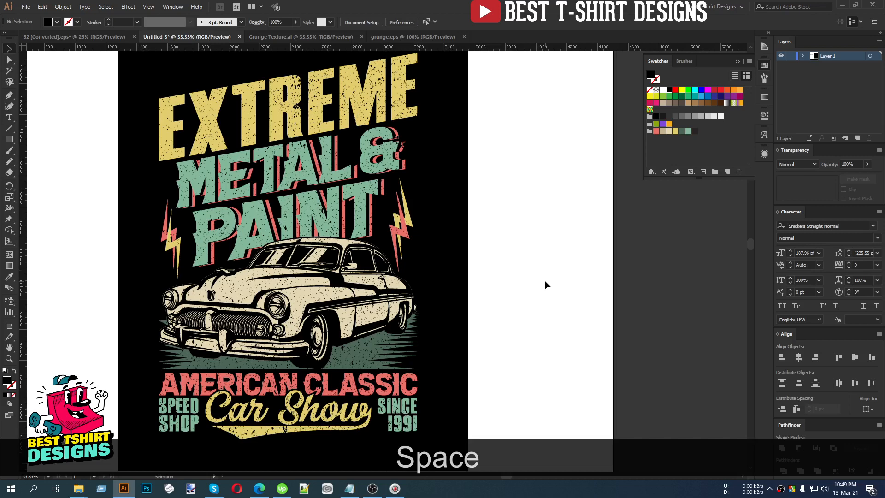